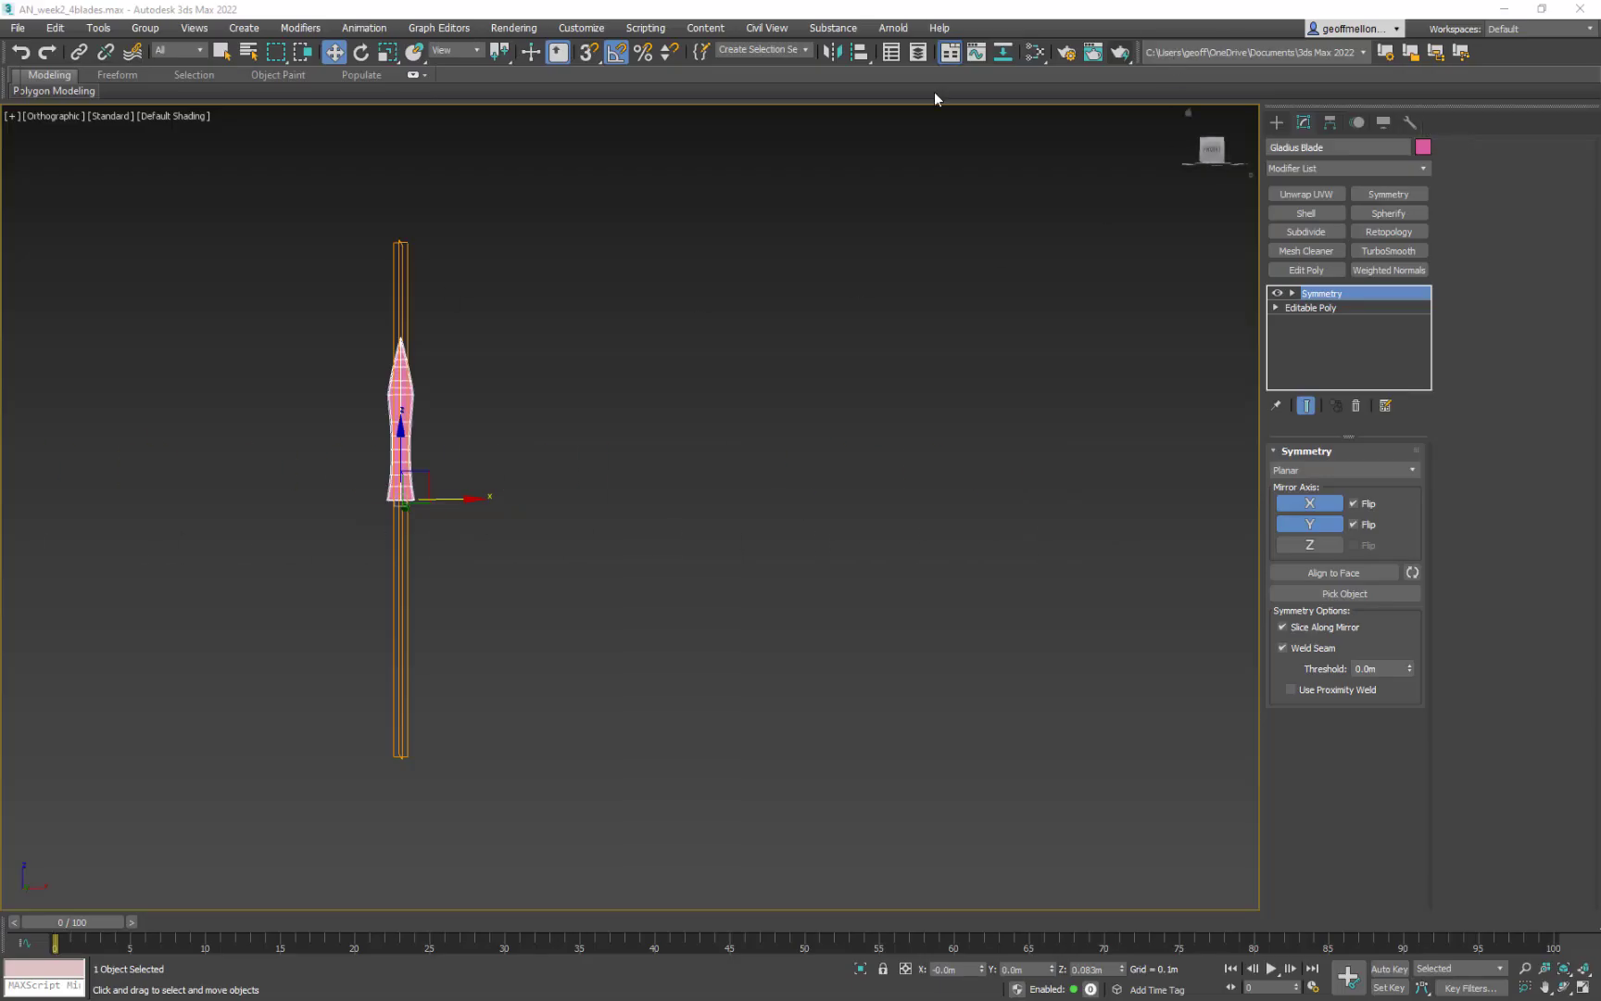
- Examine the blade's mesh and shading closely along its tip and body
middle_drag(673, 320, 972, 325)
scroll(972, 325, up, 3)
middle_drag(641, 369, 1030, 386)
scroll(999, 378, up, 3)
middle_drag(999, 378, 1123, 276)
scroll(921, 305, up, 2)
middle_drag(921, 305, 865, 239)
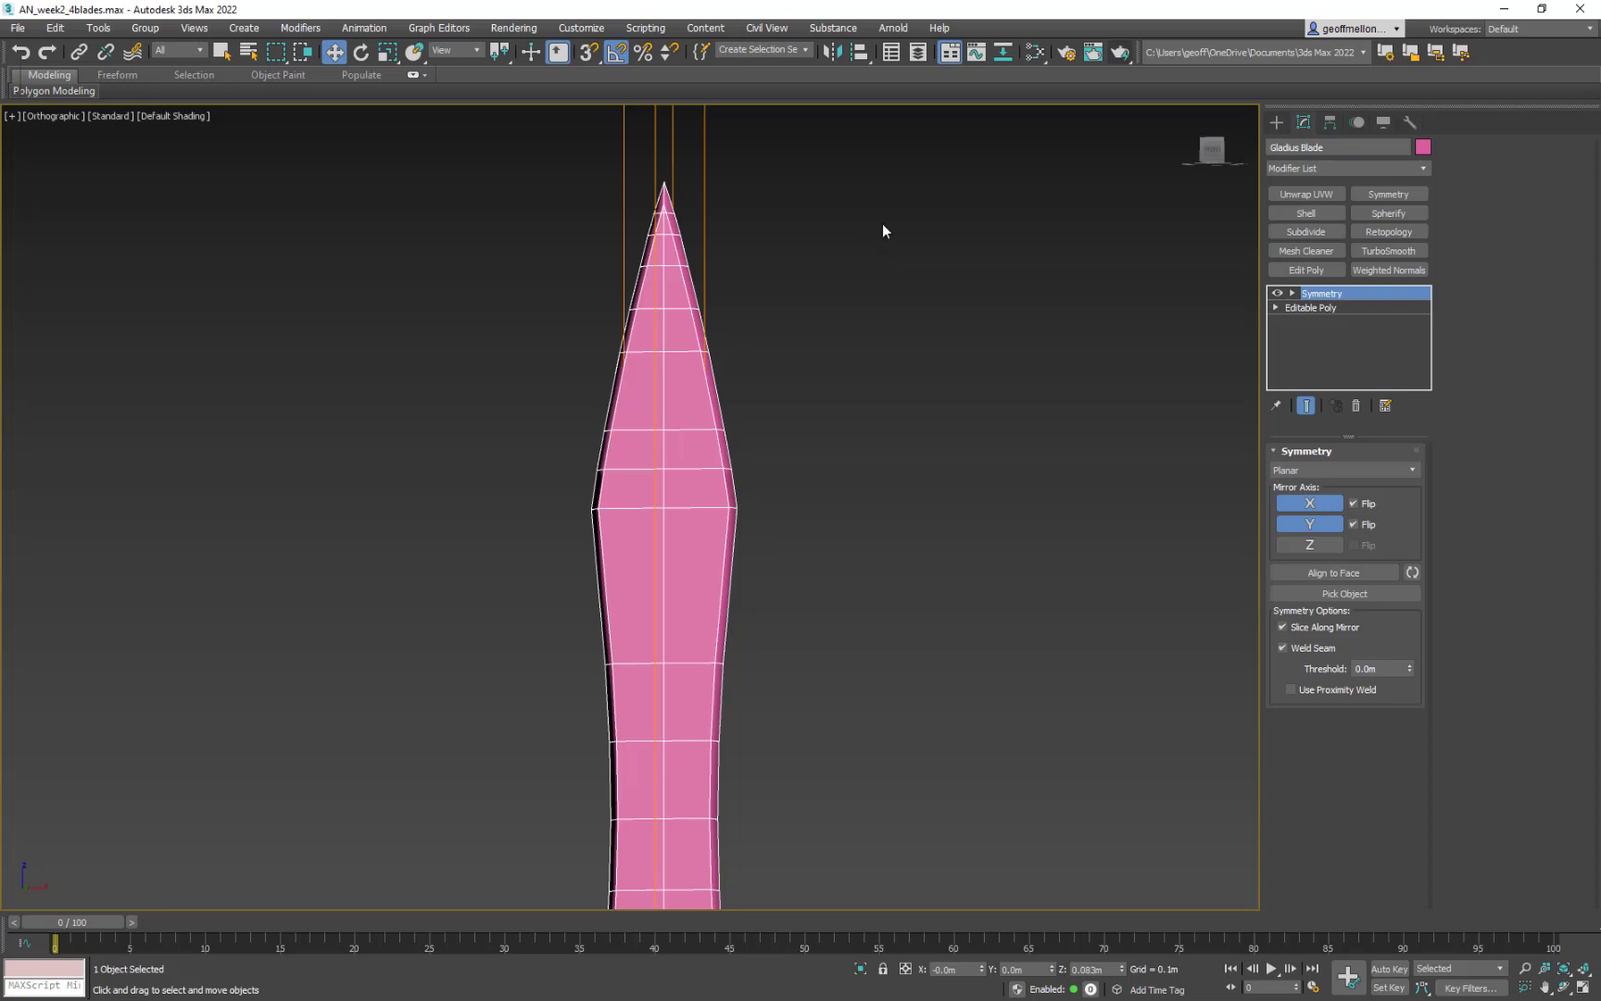
middle_drag(990, 276, 479, 311)
scroll(479, 312, down, 5)
middle_drag(916, 332, 633, 404)
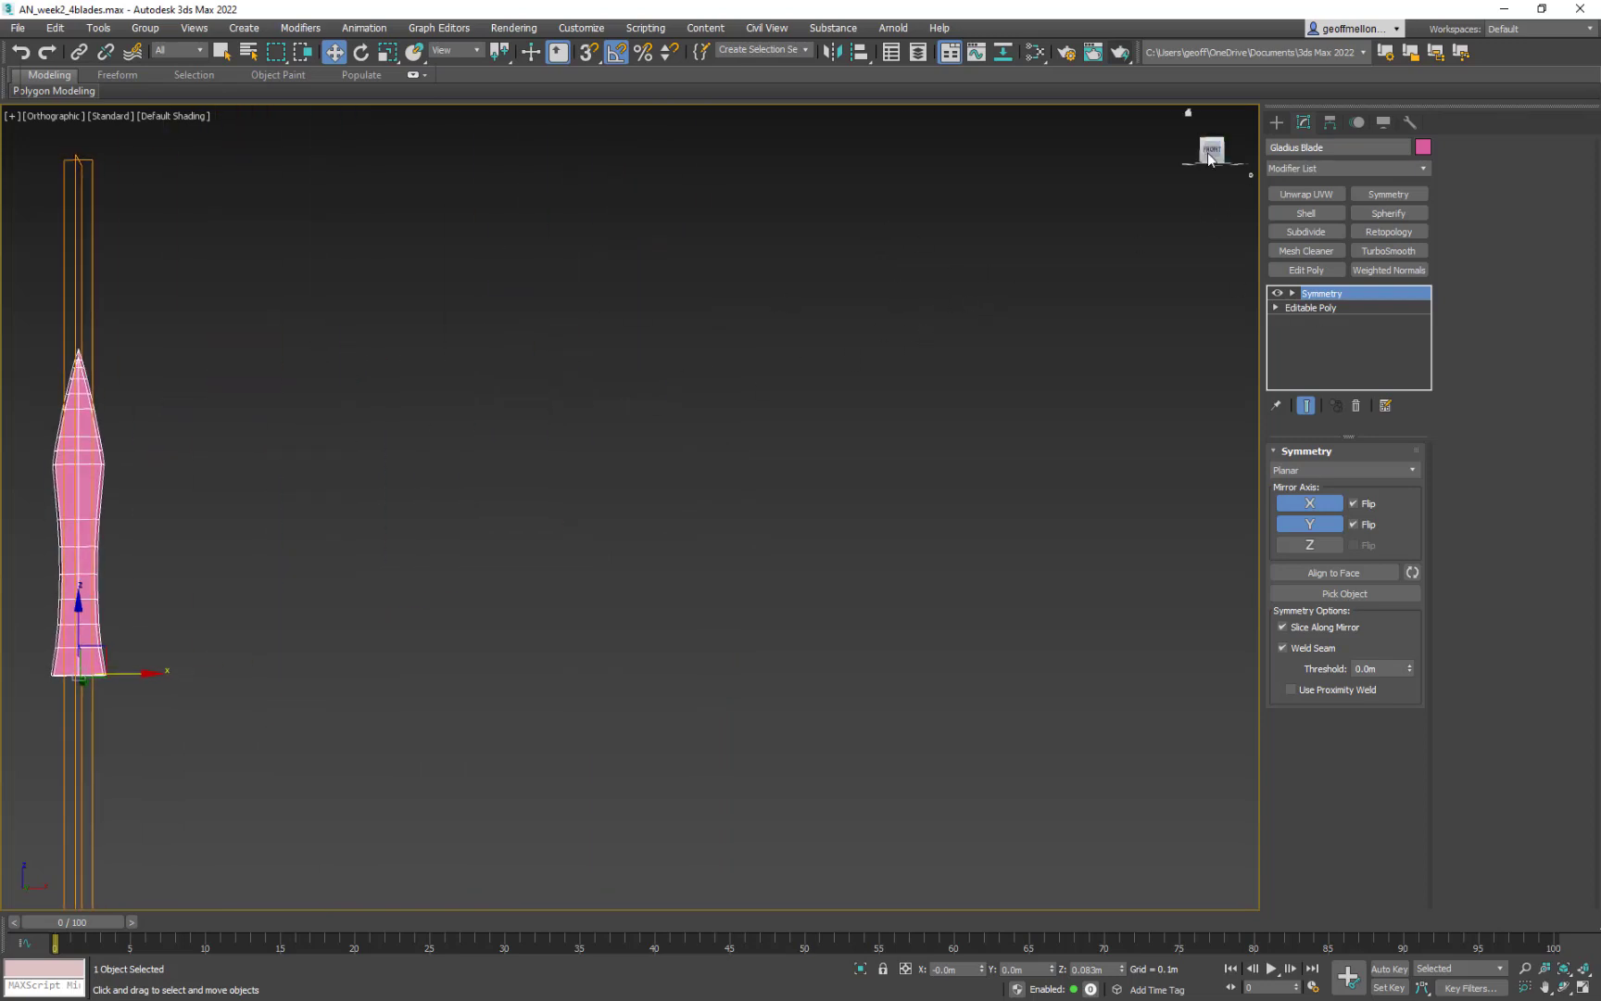
click(1276, 121)
click(1305, 252)
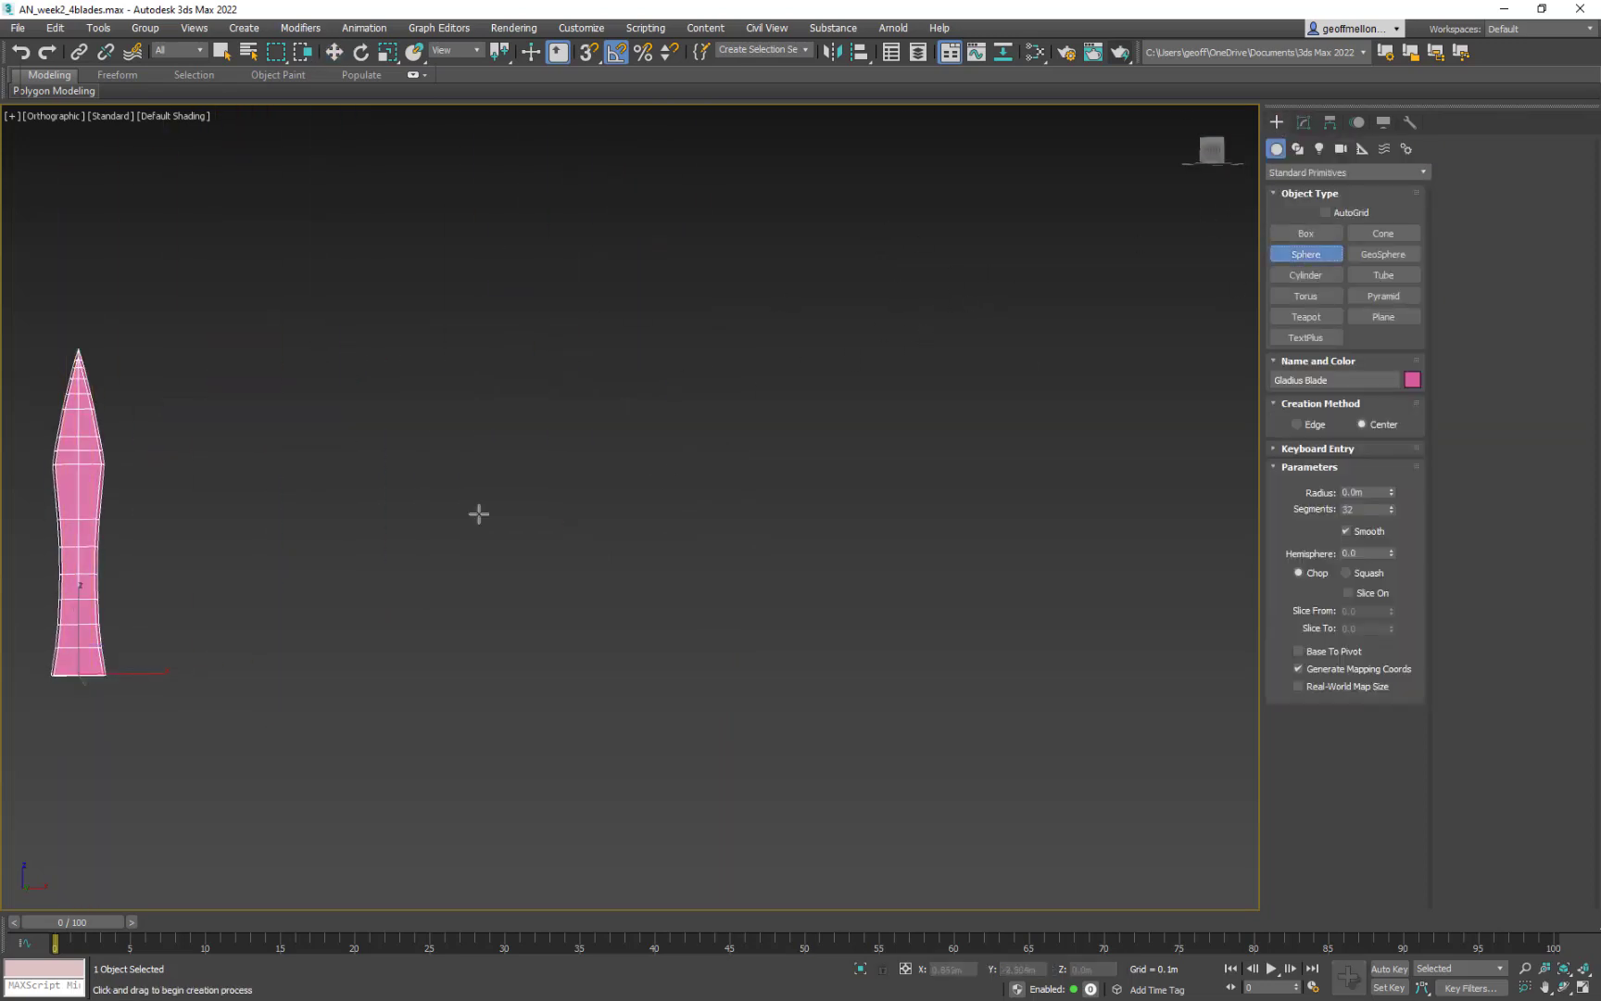
key(t)
scroll(561, 572, up, 3)
middle_drag(561, 572, 29, 469)
scroll(30, 469, down, 4)
middle_drag(772, 462, 530, 509)
click(594, 450)
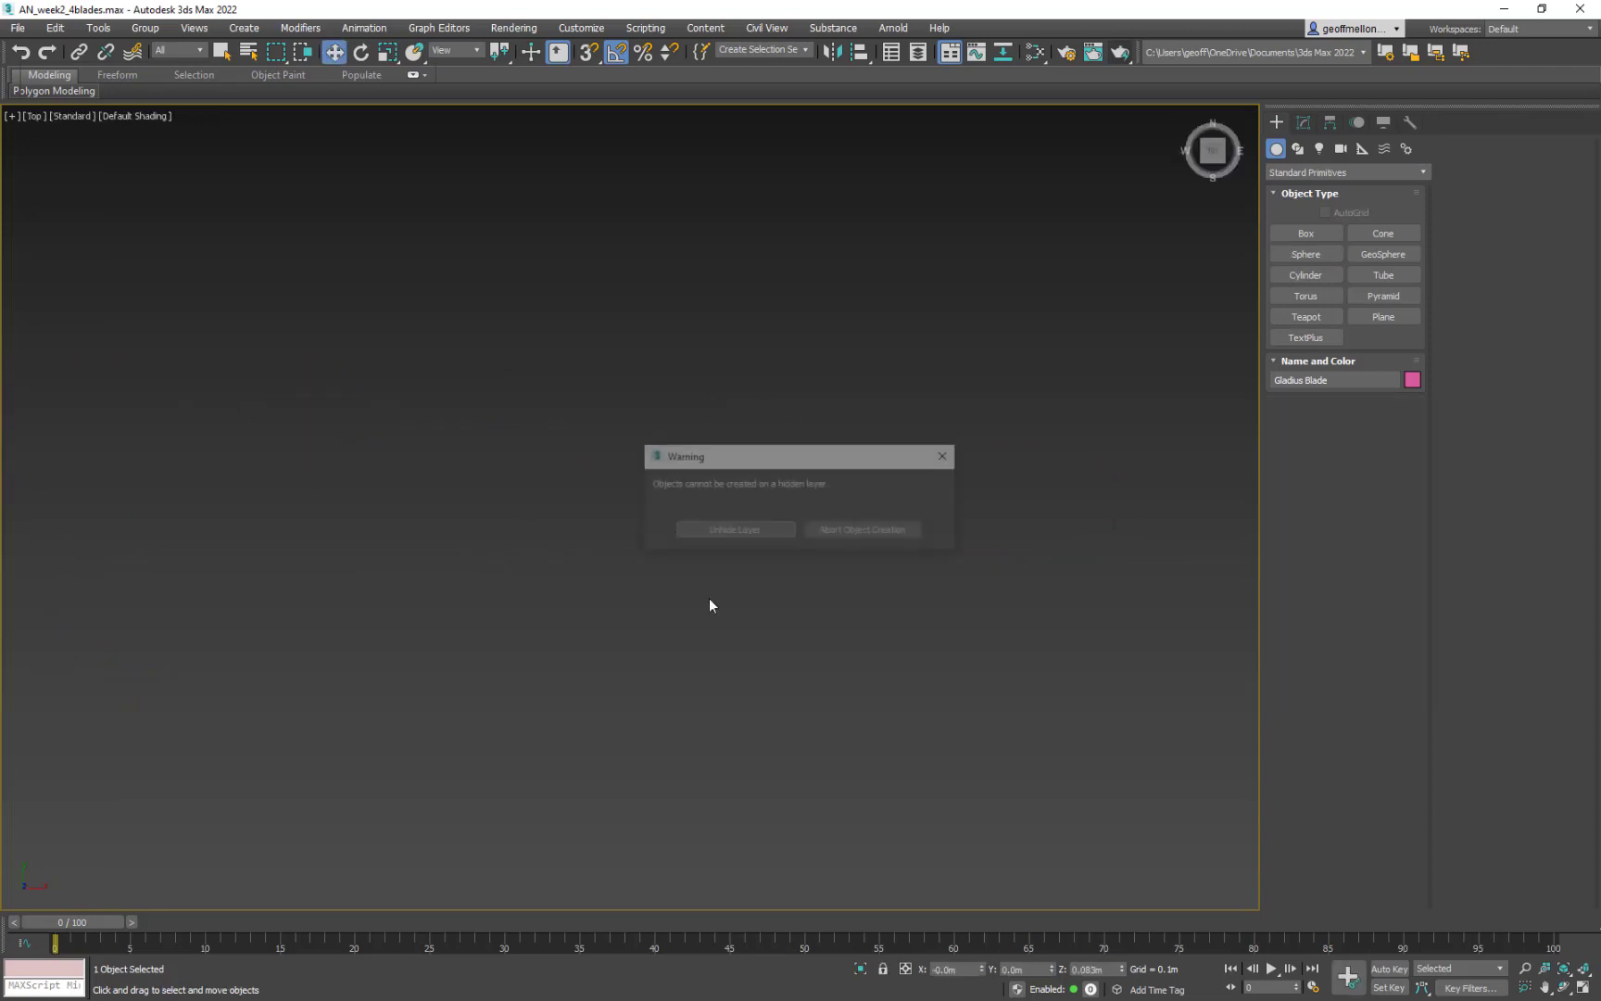
click(817, 537)
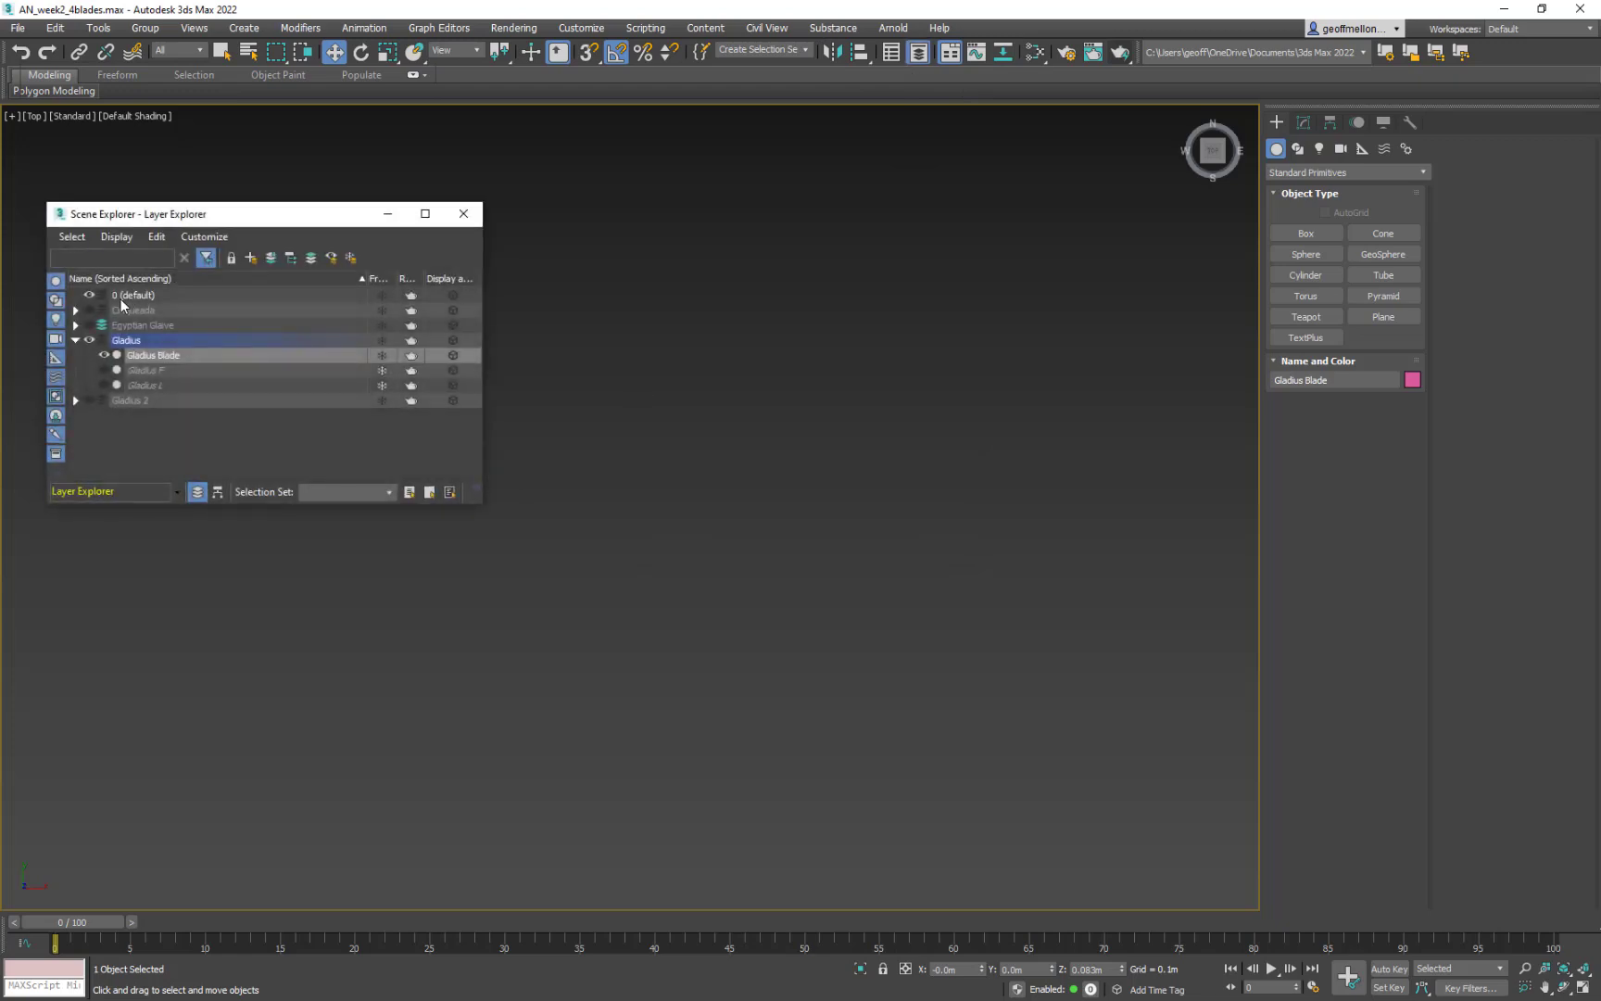
- Make the 0 (default) layer active and create a roughly cubic box about 0.06 m tall
click(103, 295)
click(464, 213)
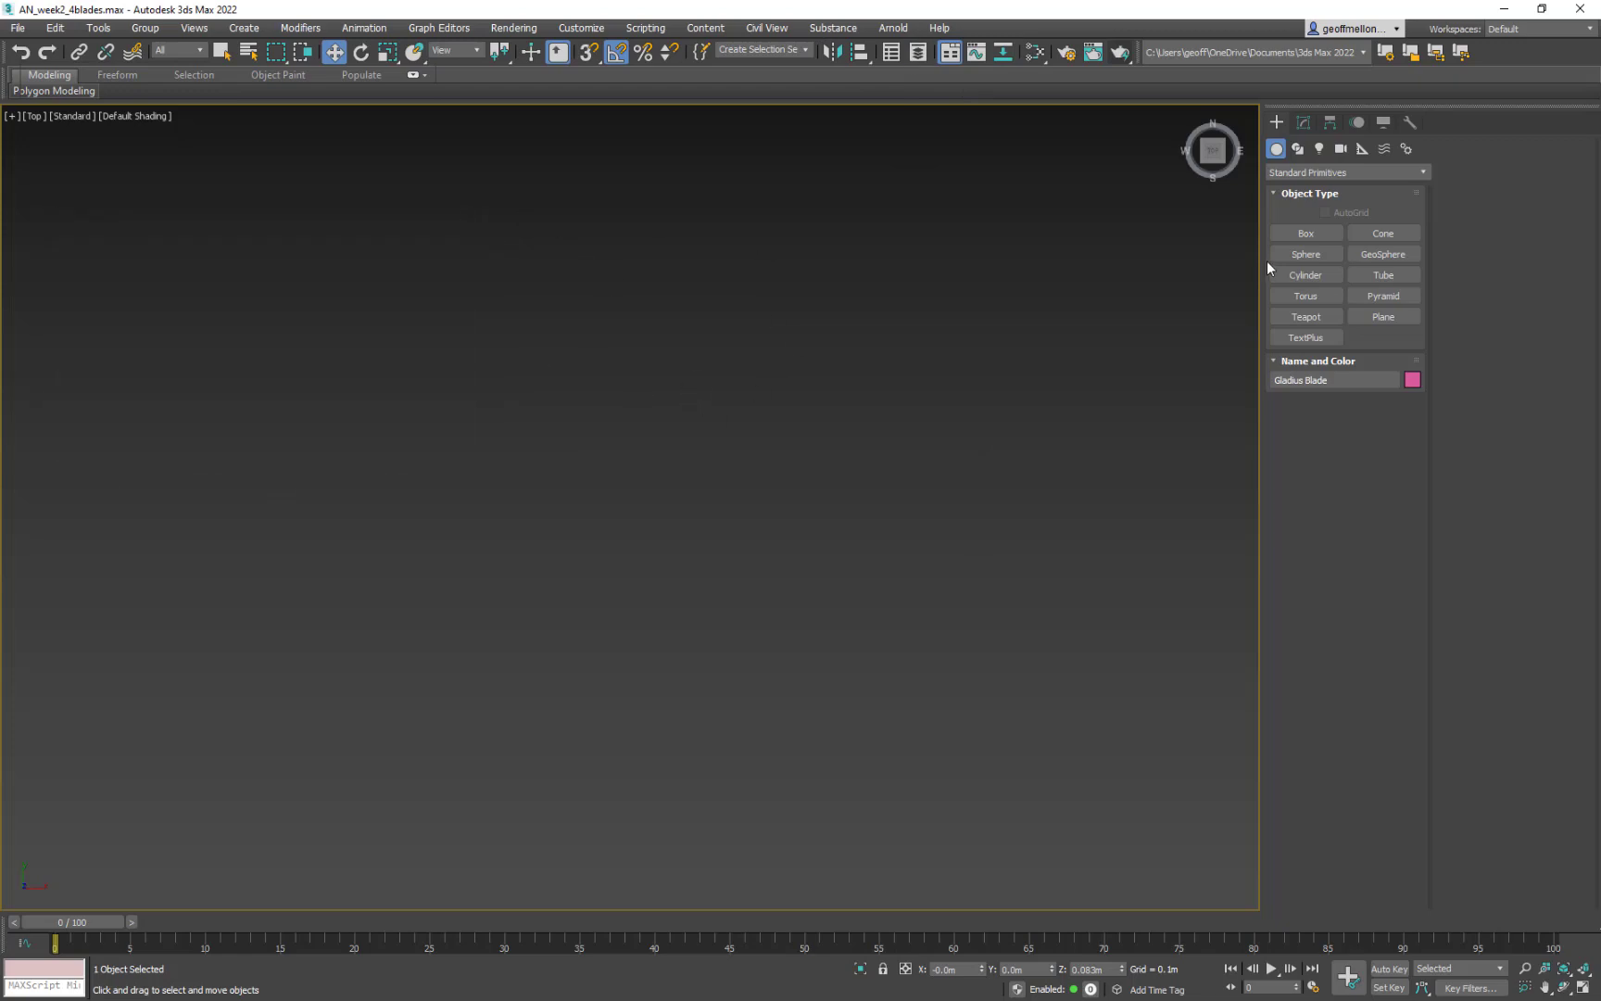
click(1306, 234)
drag(513, 301, 879, 648)
click(833, 311)
right_click(1081, 535)
middle_drag(1004, 611, 839, 567)
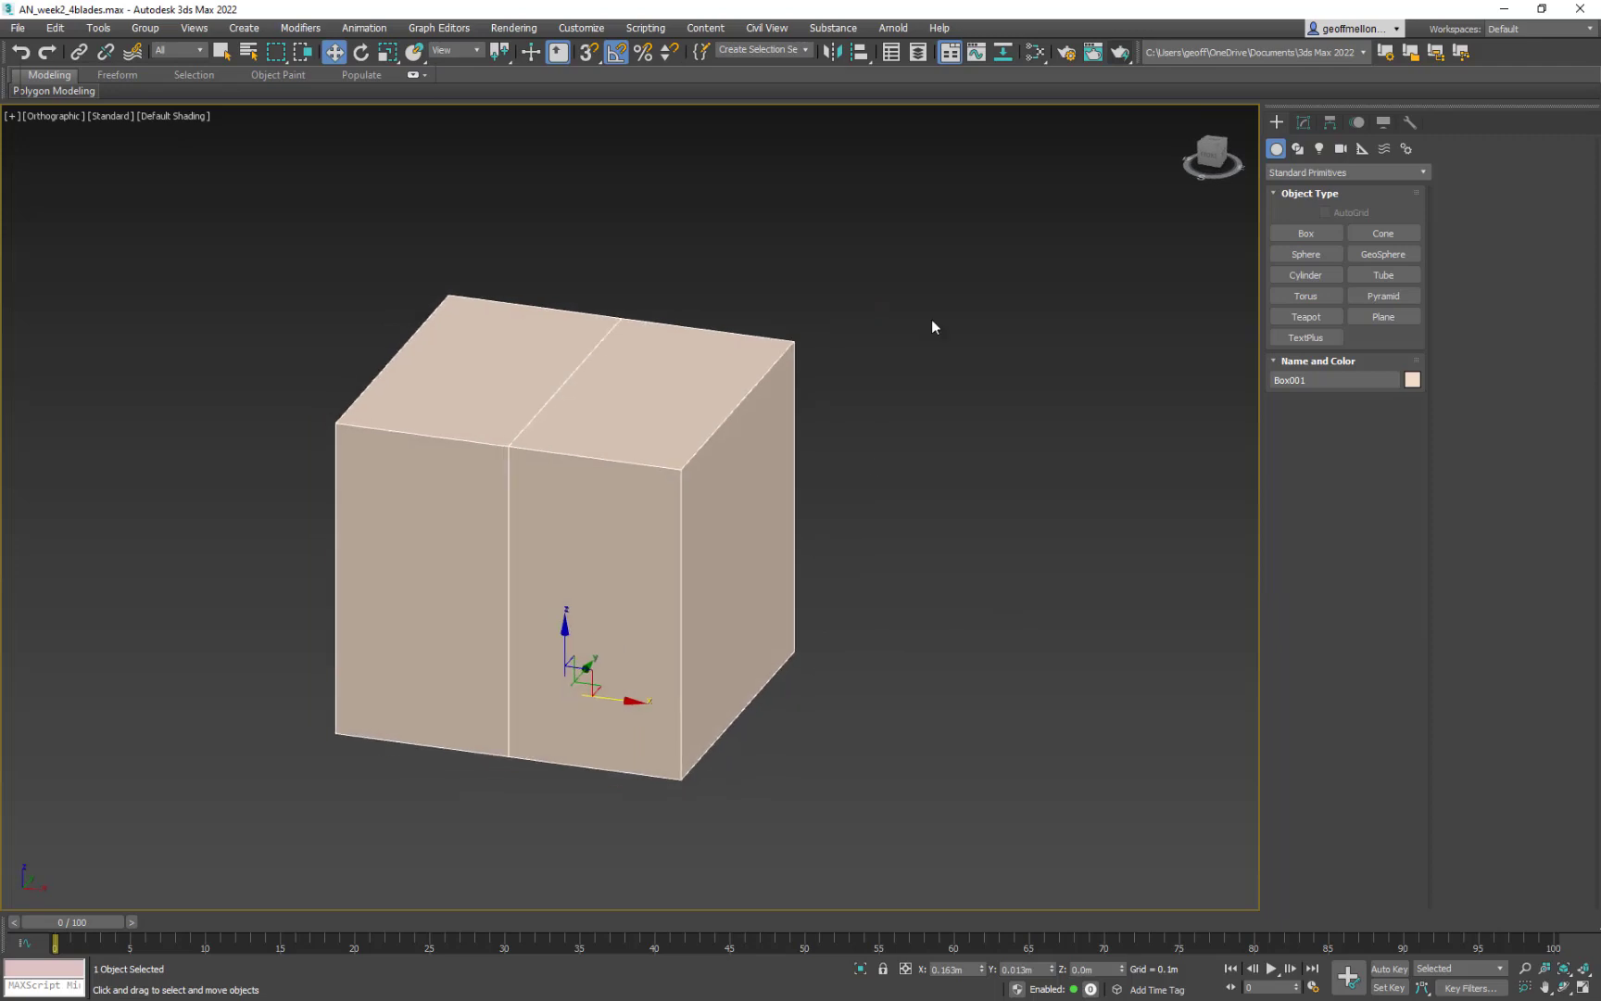
- Change the box's object color to blue and turn off the edged-faces display
click(1412, 382)
click(872, 497)
click(887, 597)
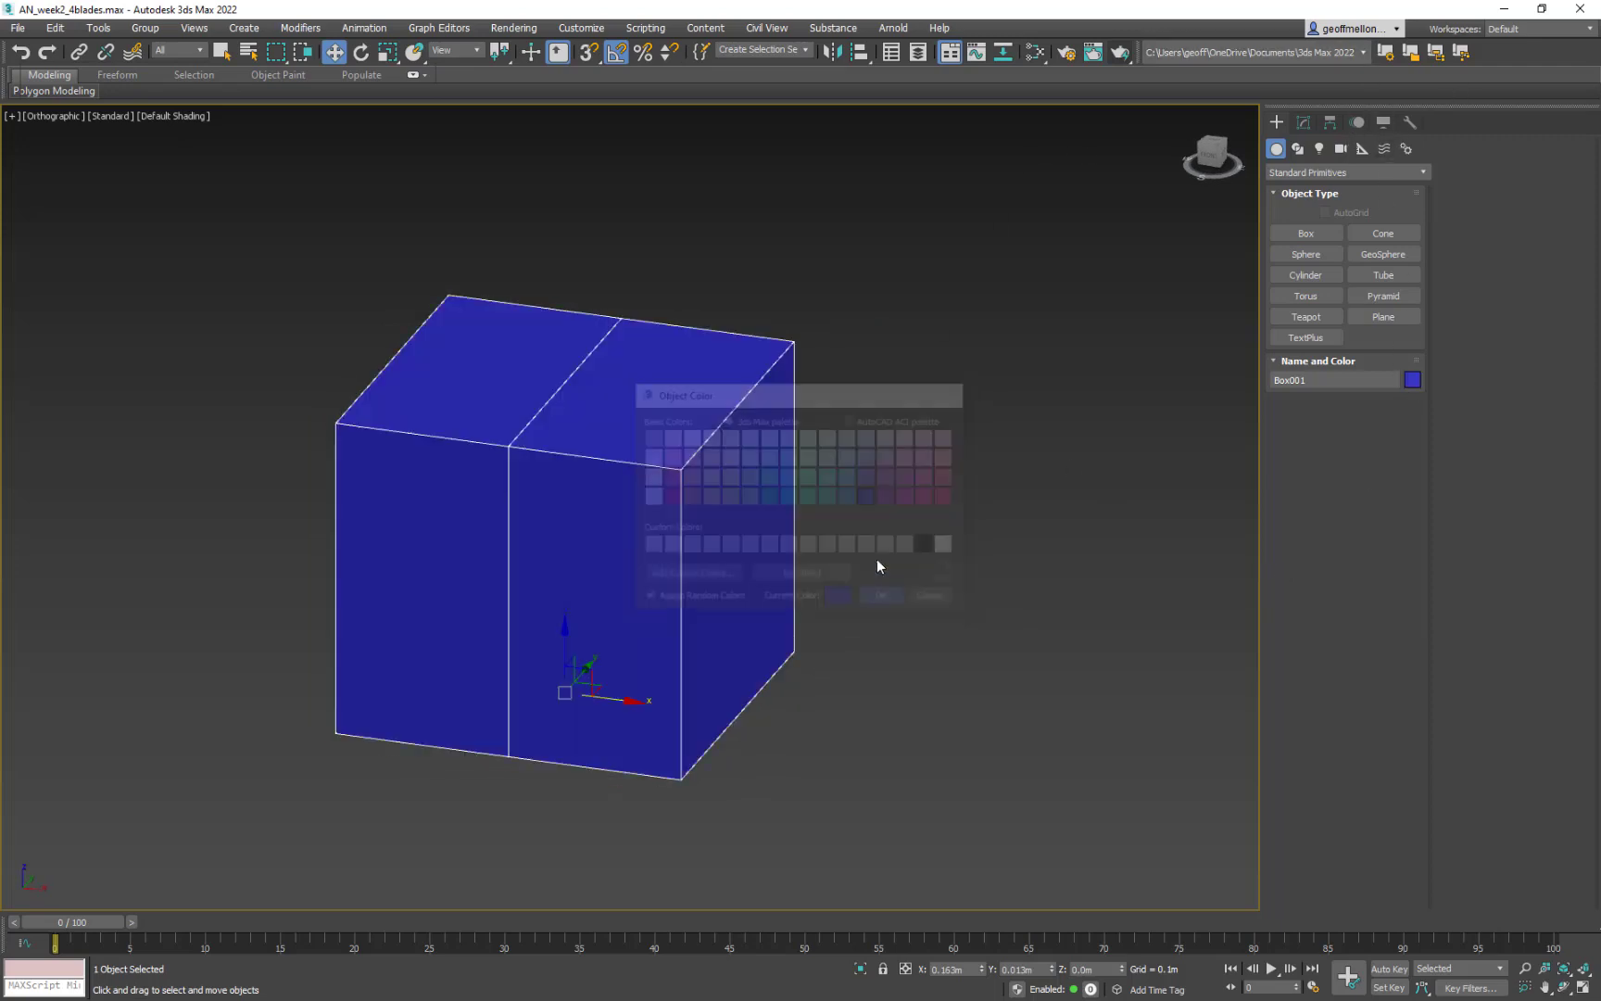
middle_drag(832, 401, 980, 360)
key(F4)
alt+middle_drag(874, 464, 664, 350)
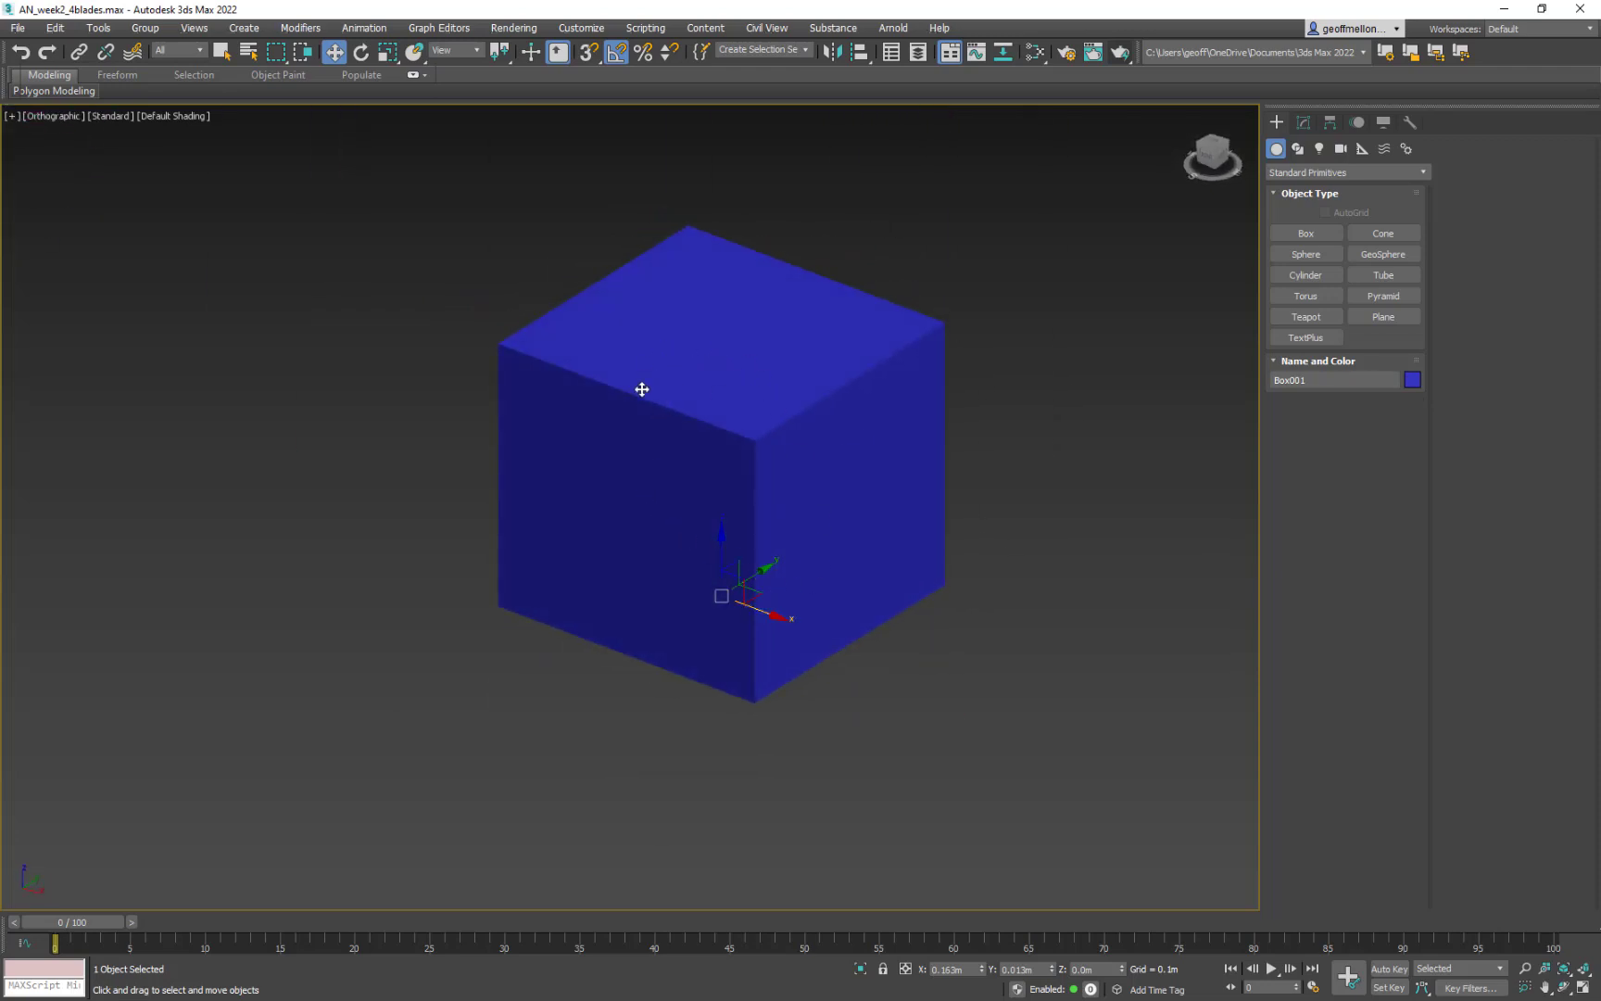
mouse_move(951, 492)
alt+middle_down()
mouse_move(929, 462)
mouse_move(944, 479)
alt+middle_up()
middle_drag(822, 474, 745, 471)
- Convert the box to an Editable Poly and start polygon-level editing
right_click(1097, 369)
click(1296, 563)
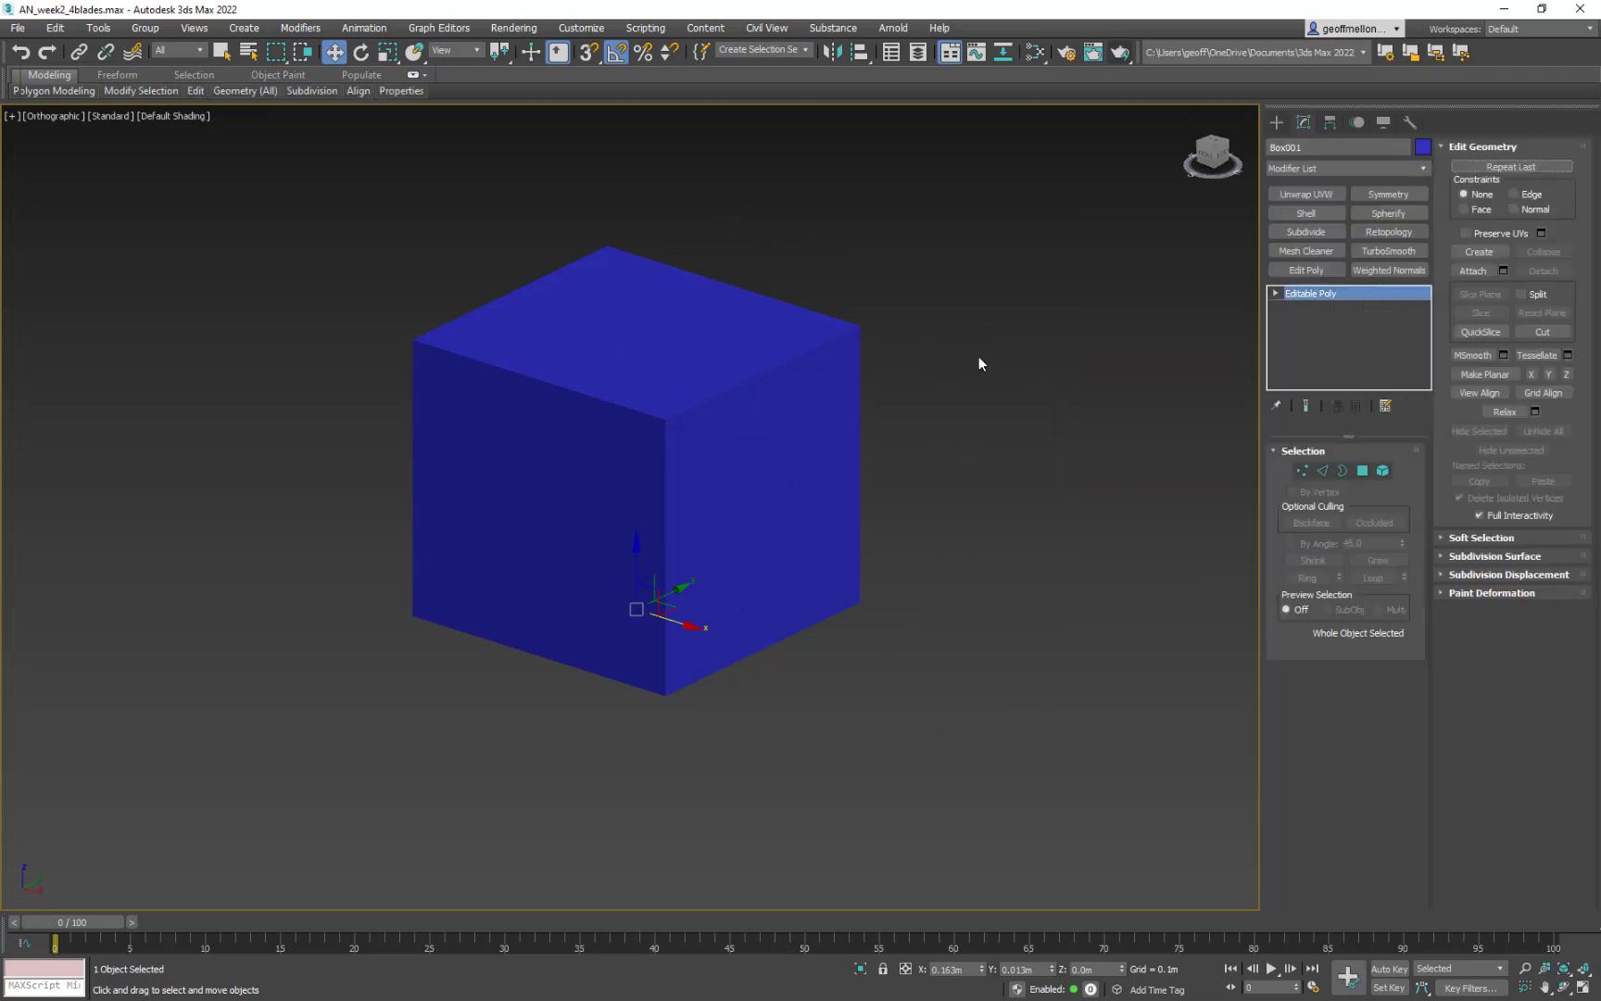
middle_drag(947, 342, 834, 413)
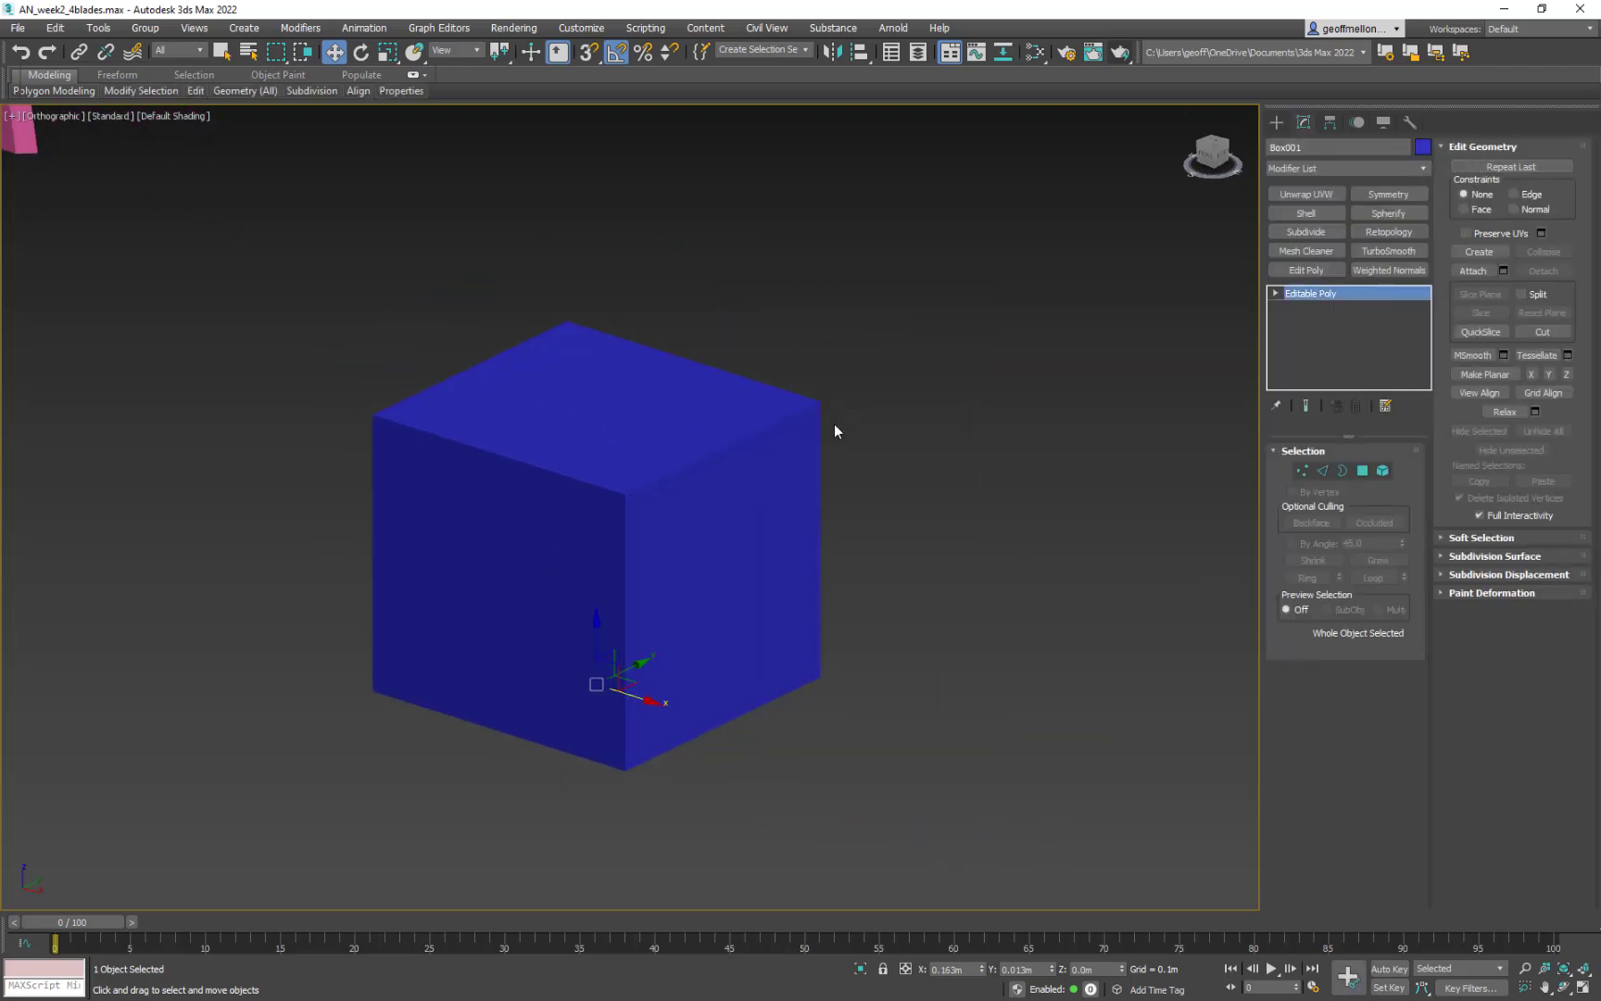
key(4)
middle_drag(907, 544, 1005, 529)
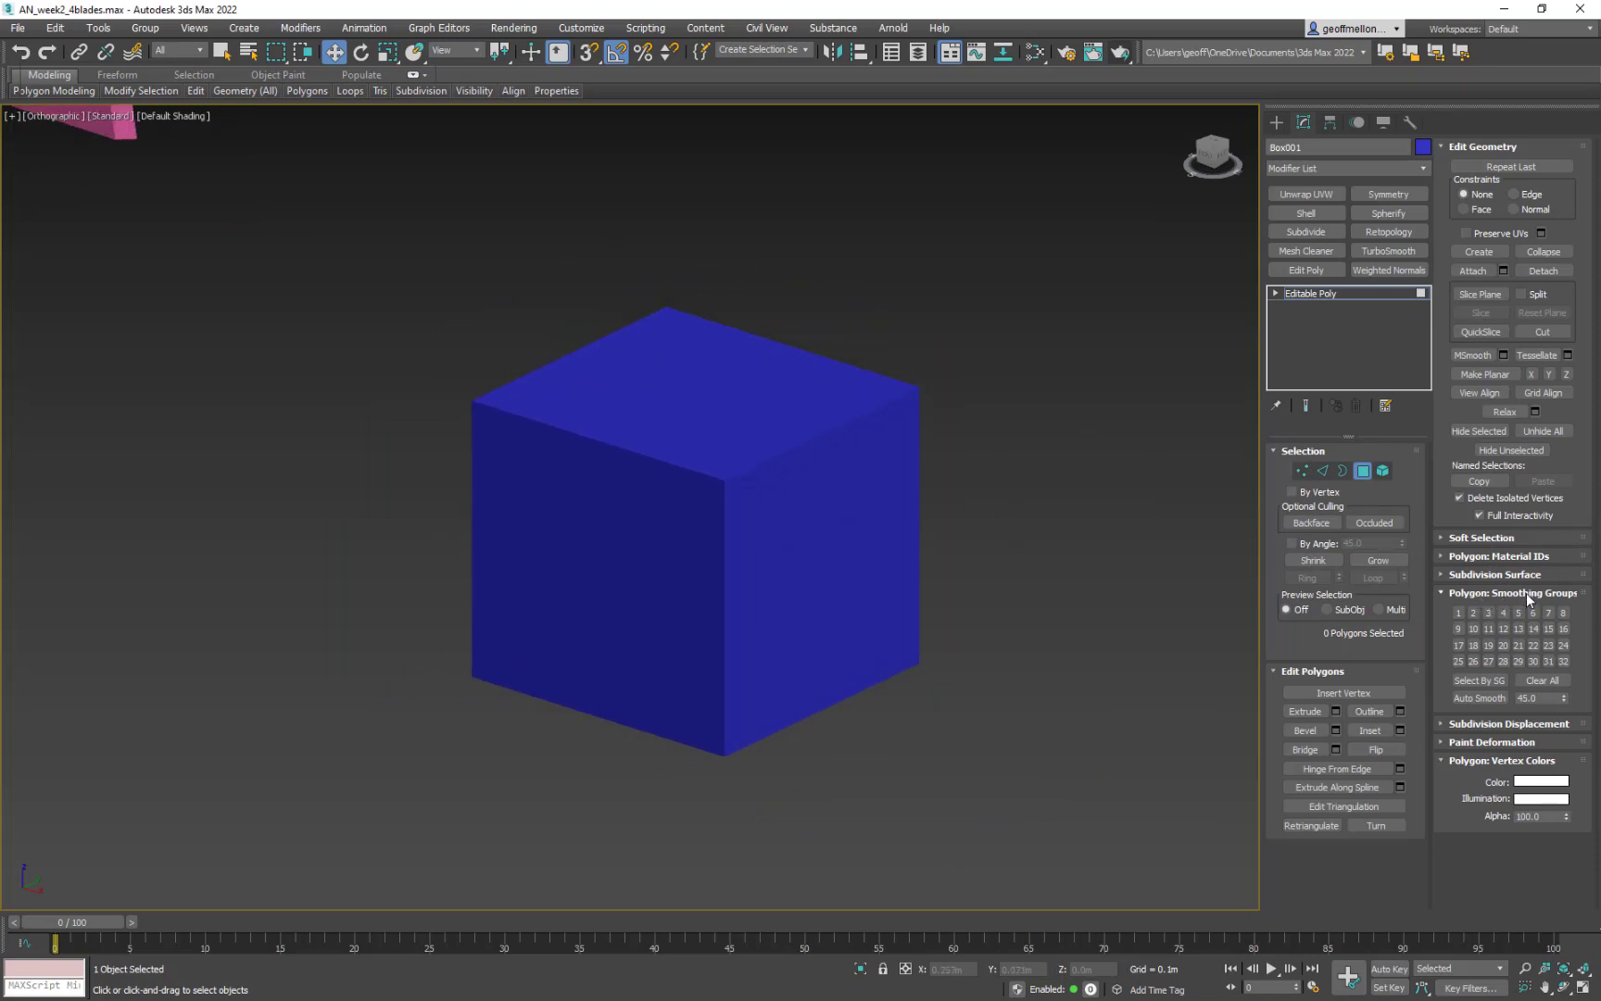
- Collapse the Polygon: Smoothing Groups rollout and move it above Soft Selection
click(1449, 592)
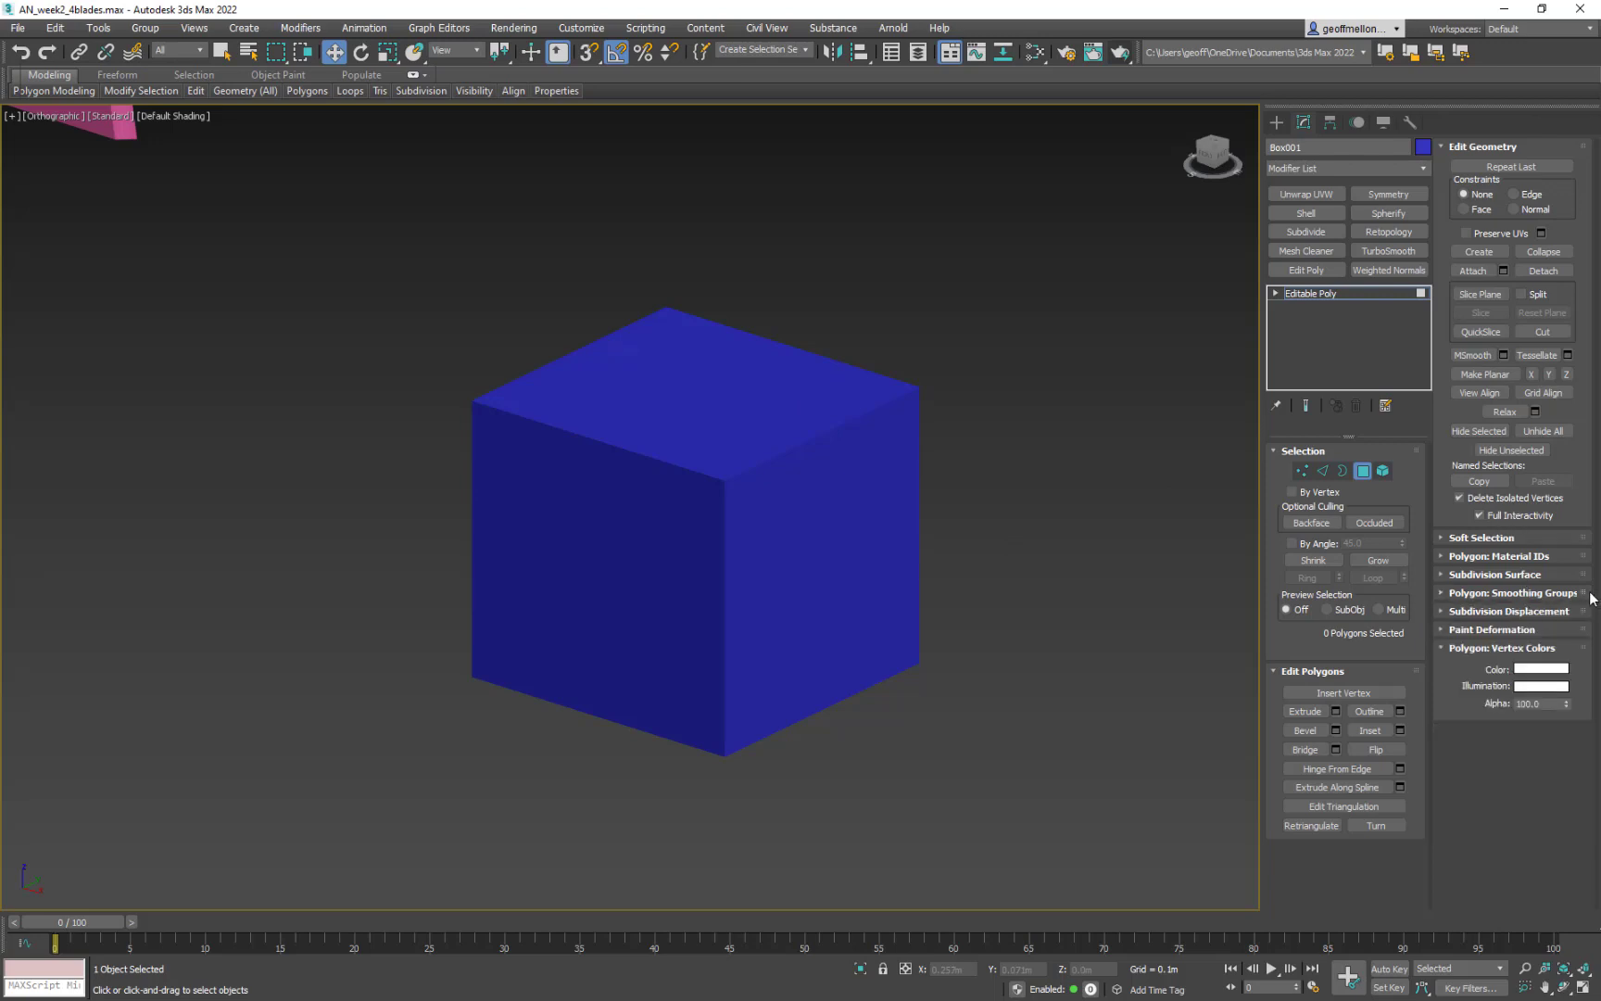
drag(1591, 598, 1563, 537)
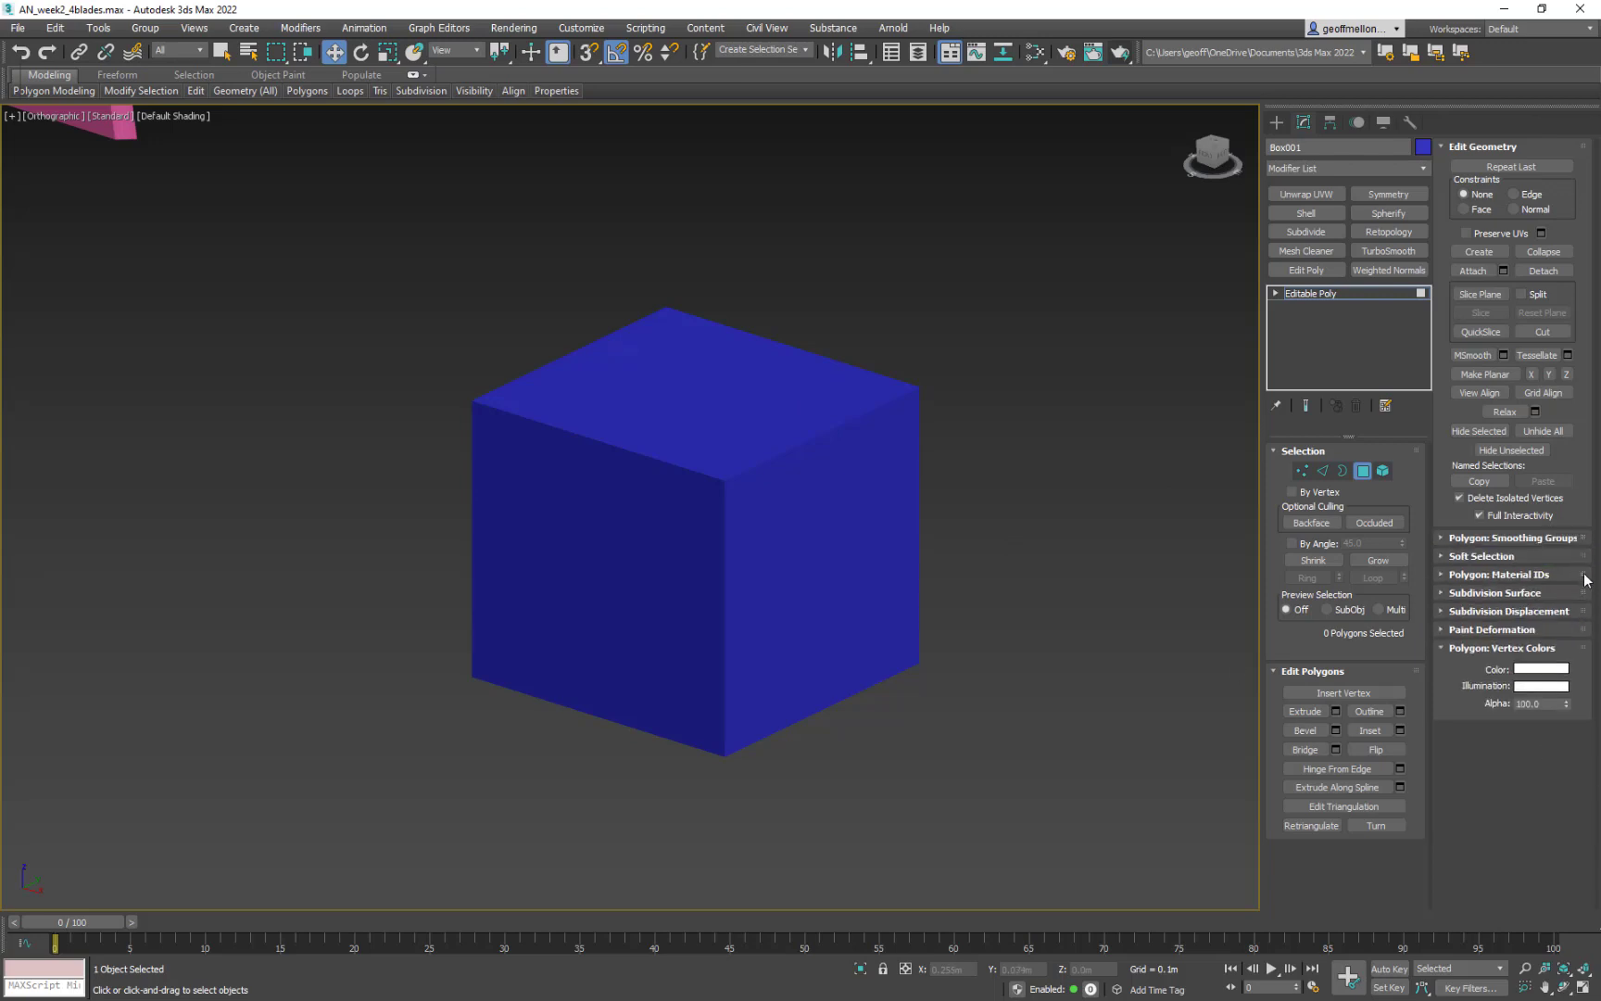
mouse_move(853, 563)
middle_down()
mouse_move(819, 532)
mouse_move(822, 570)
middle_up()
- Remove the edges that split the box's faces down the middle
click(661, 549)
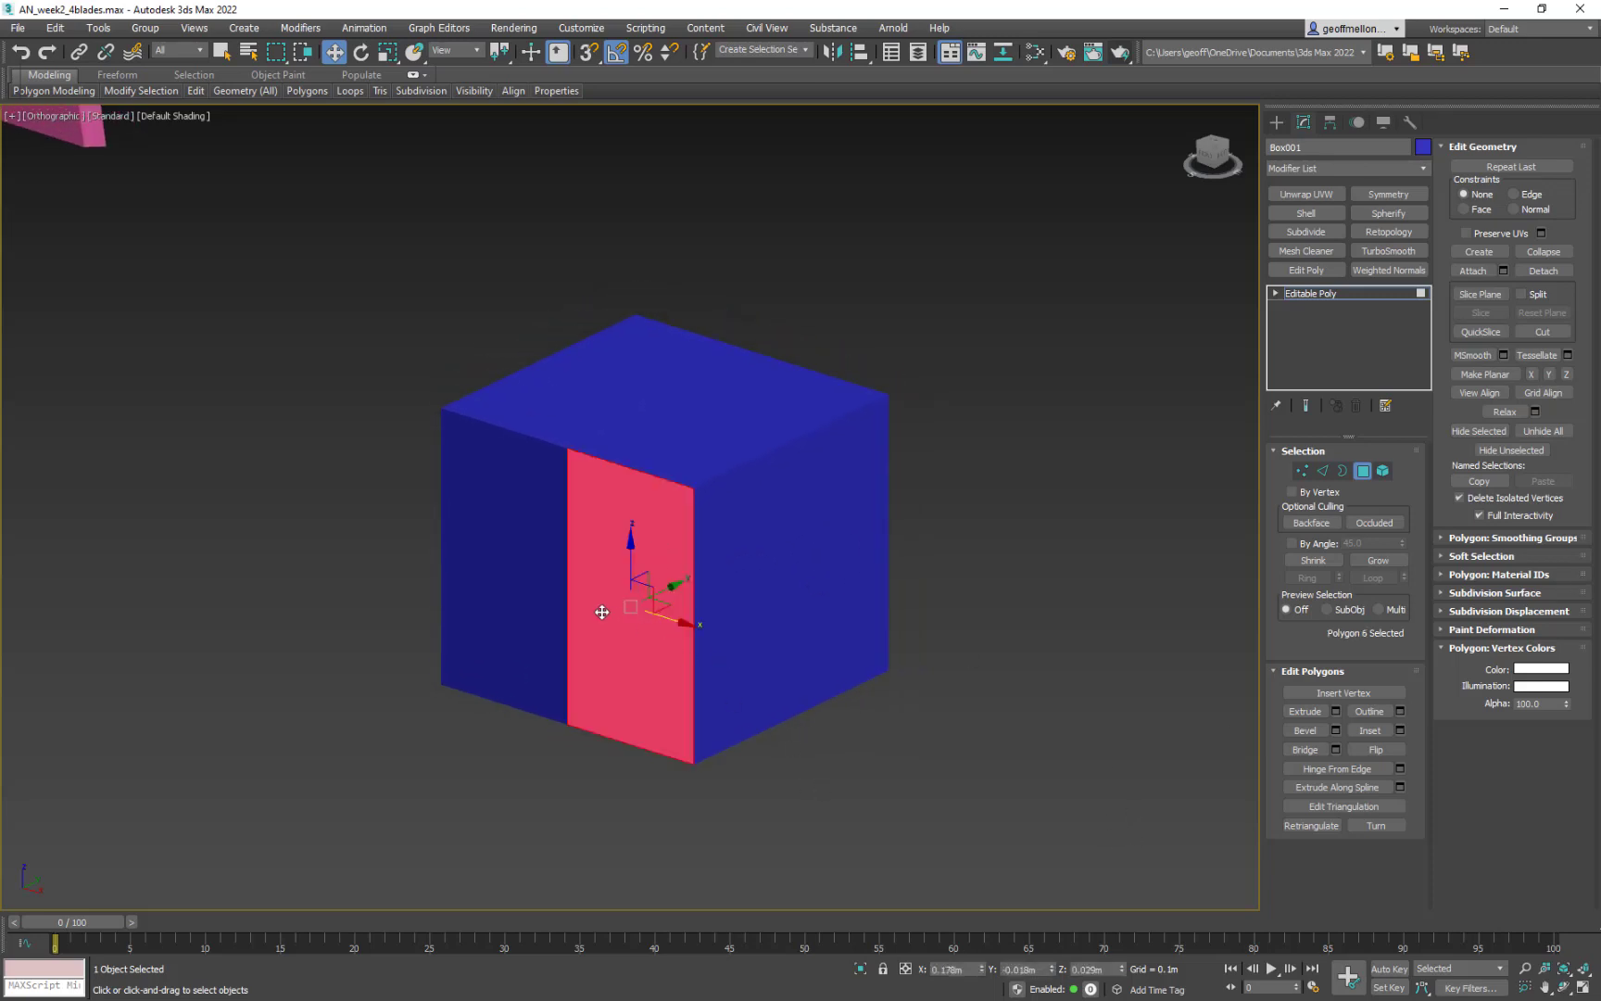
key(2)
click(579, 525)
click(911, 644)
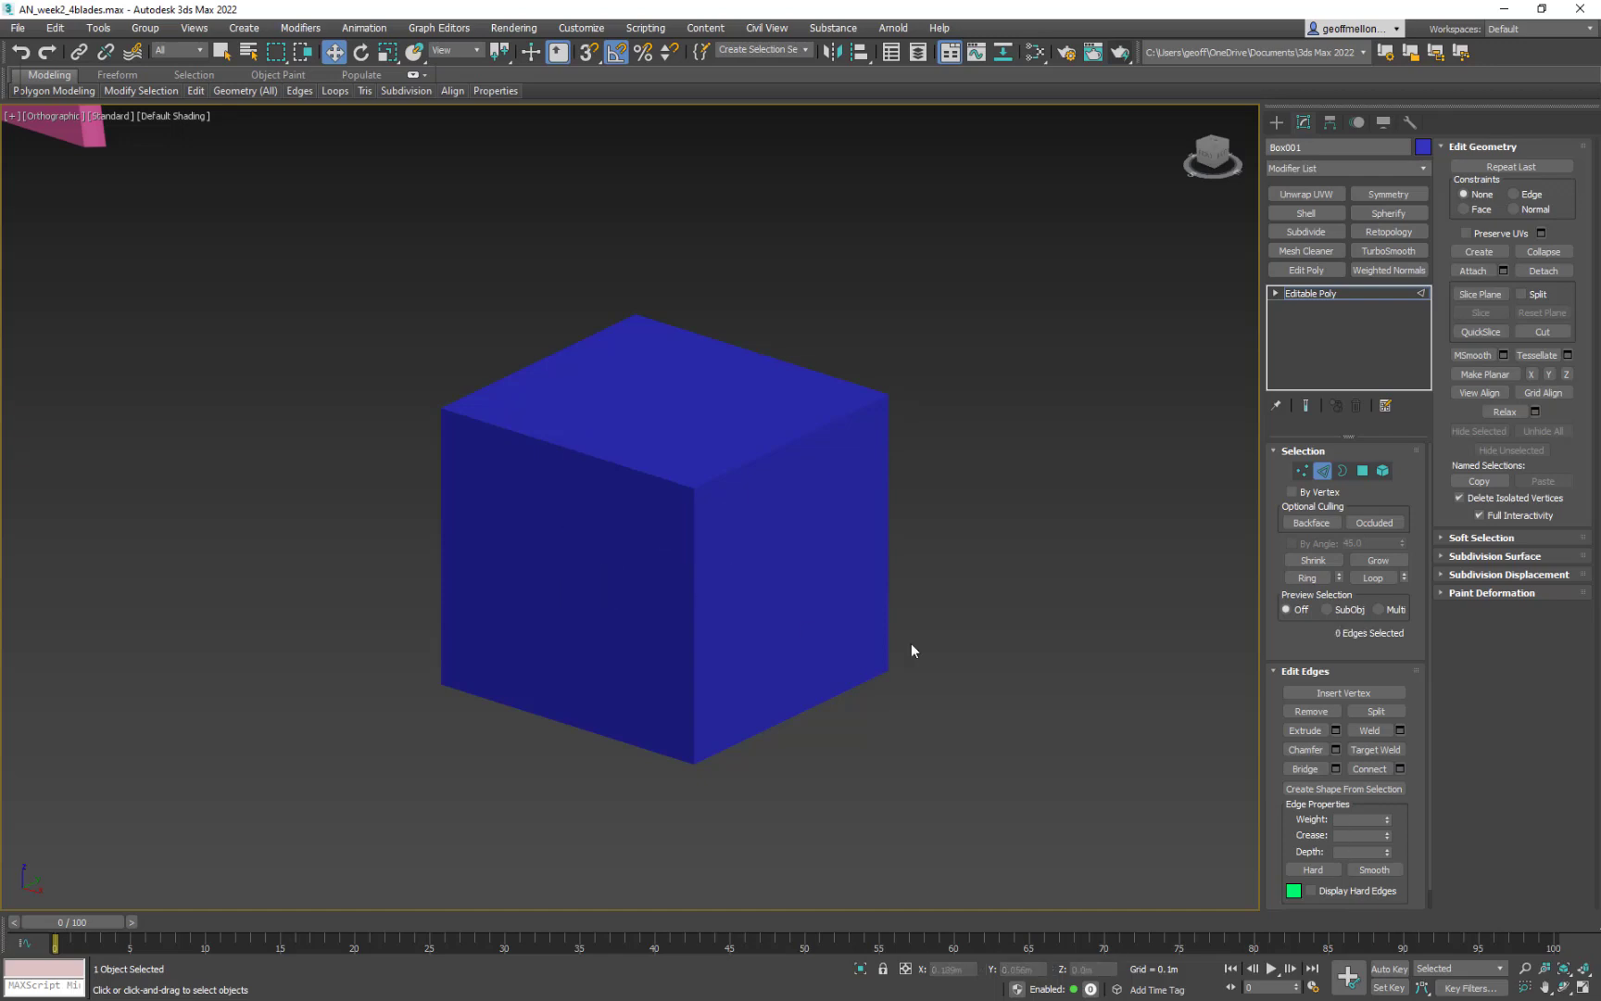
- Expand the smoothing group settings and check the groups assigned to the box's front, top and right polygons
click(1363, 471)
click(564, 477)
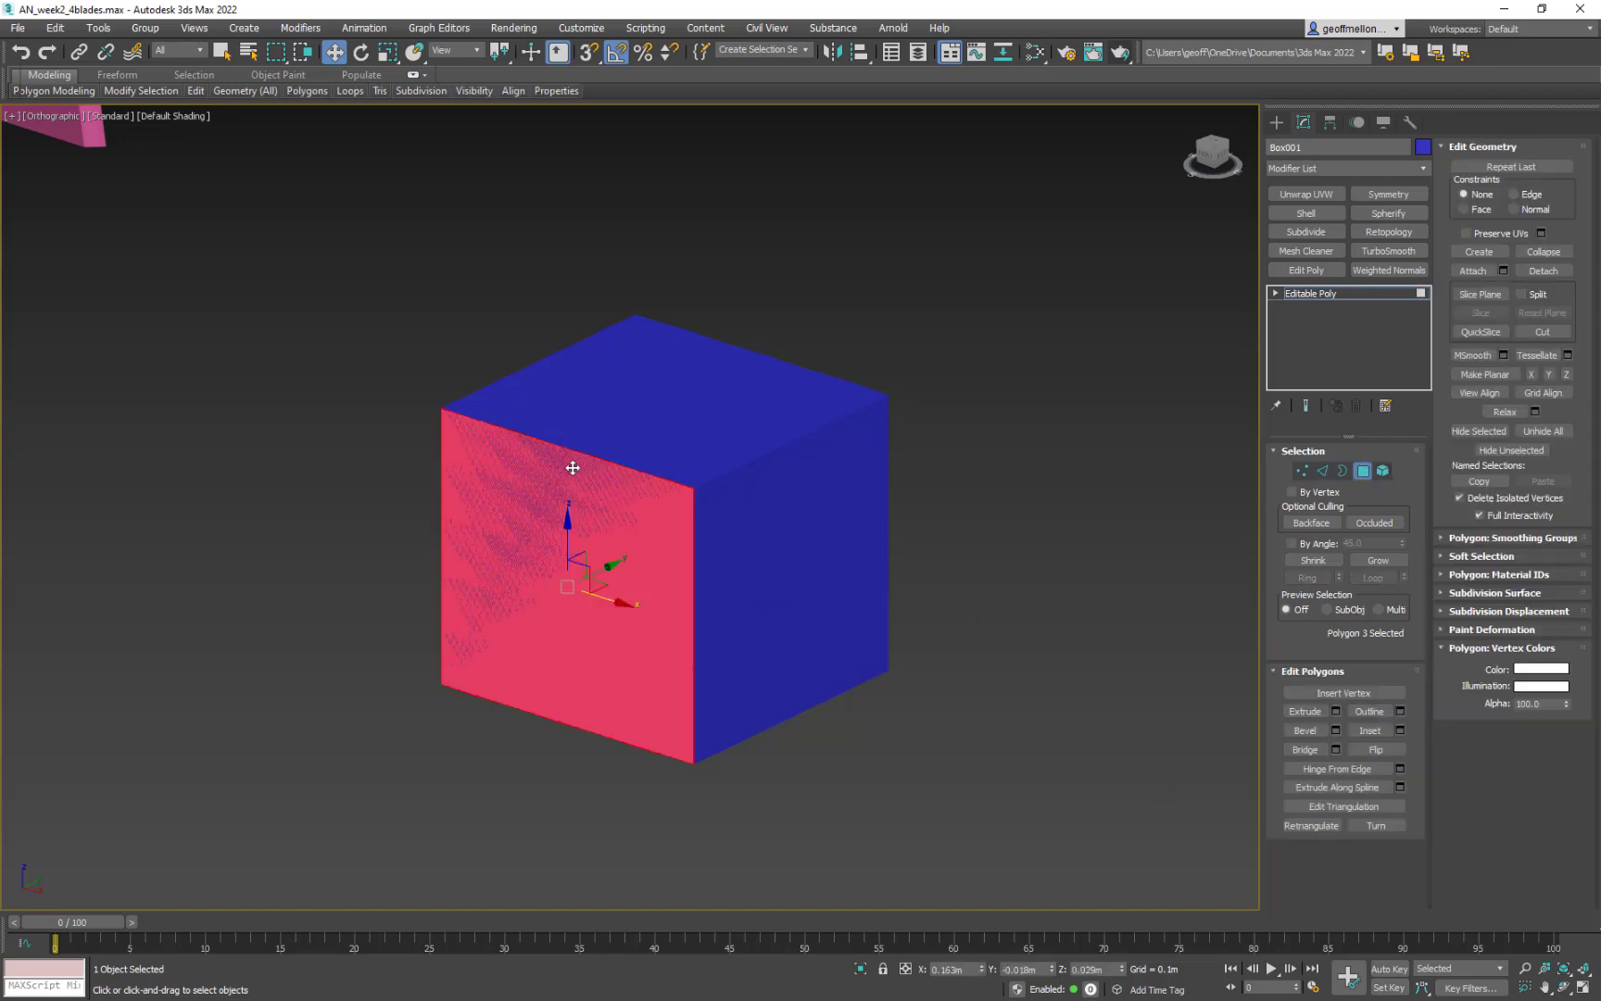
shift+drag(563, 495, 563, 495)
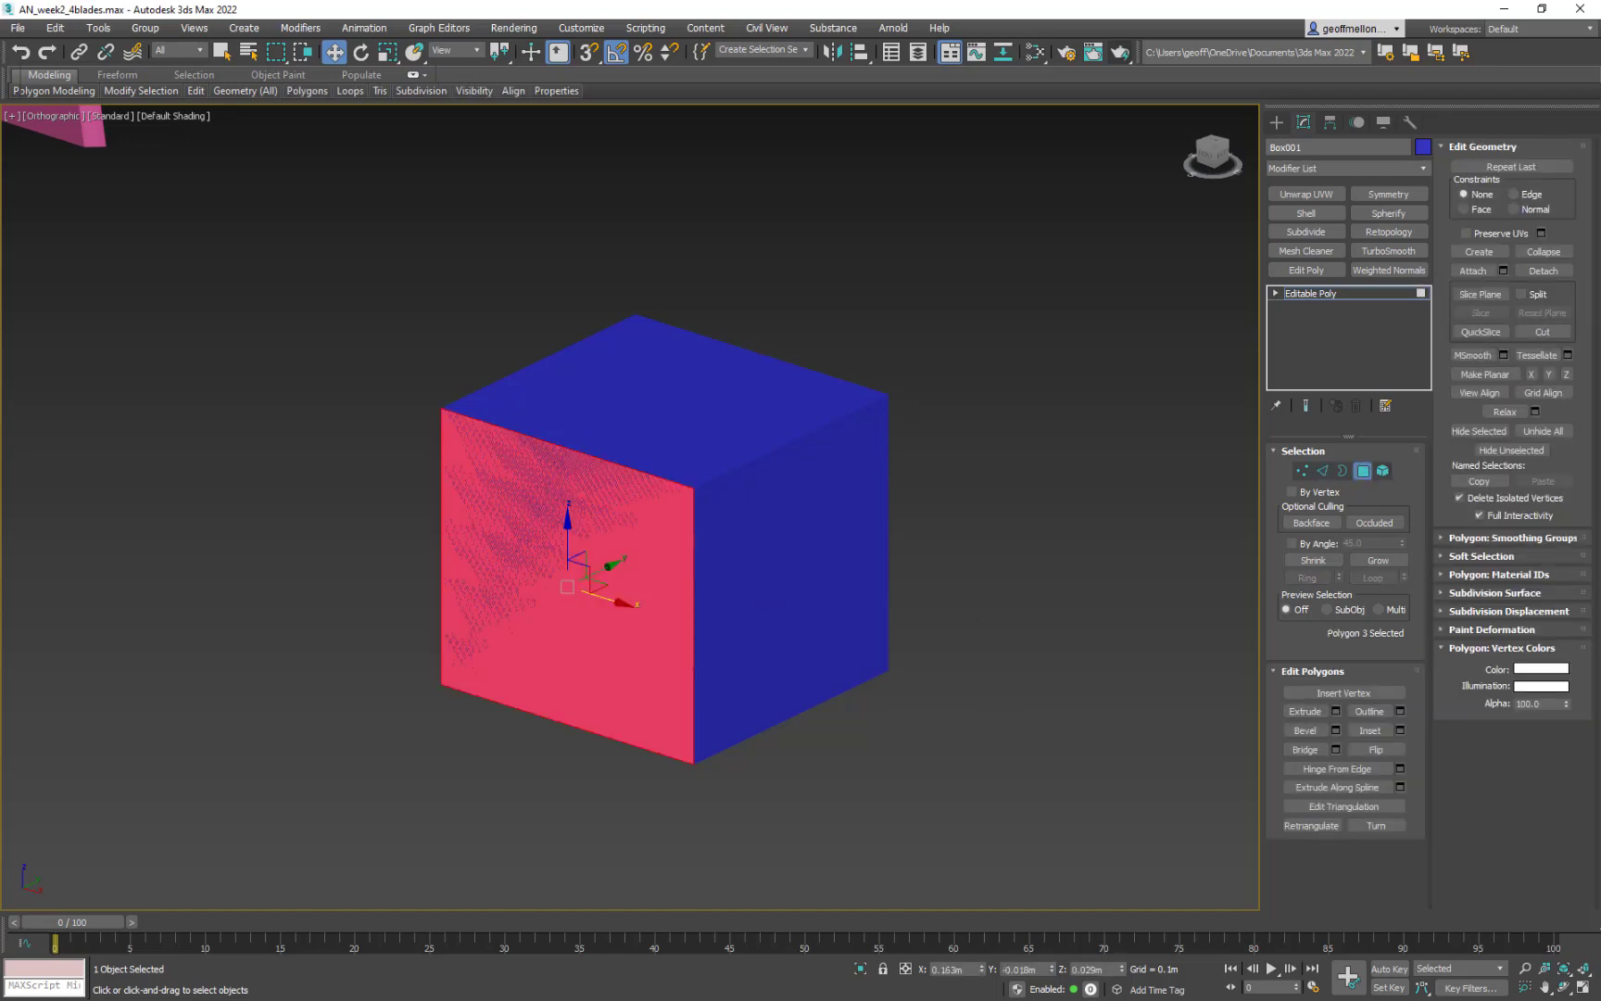
click(1520, 538)
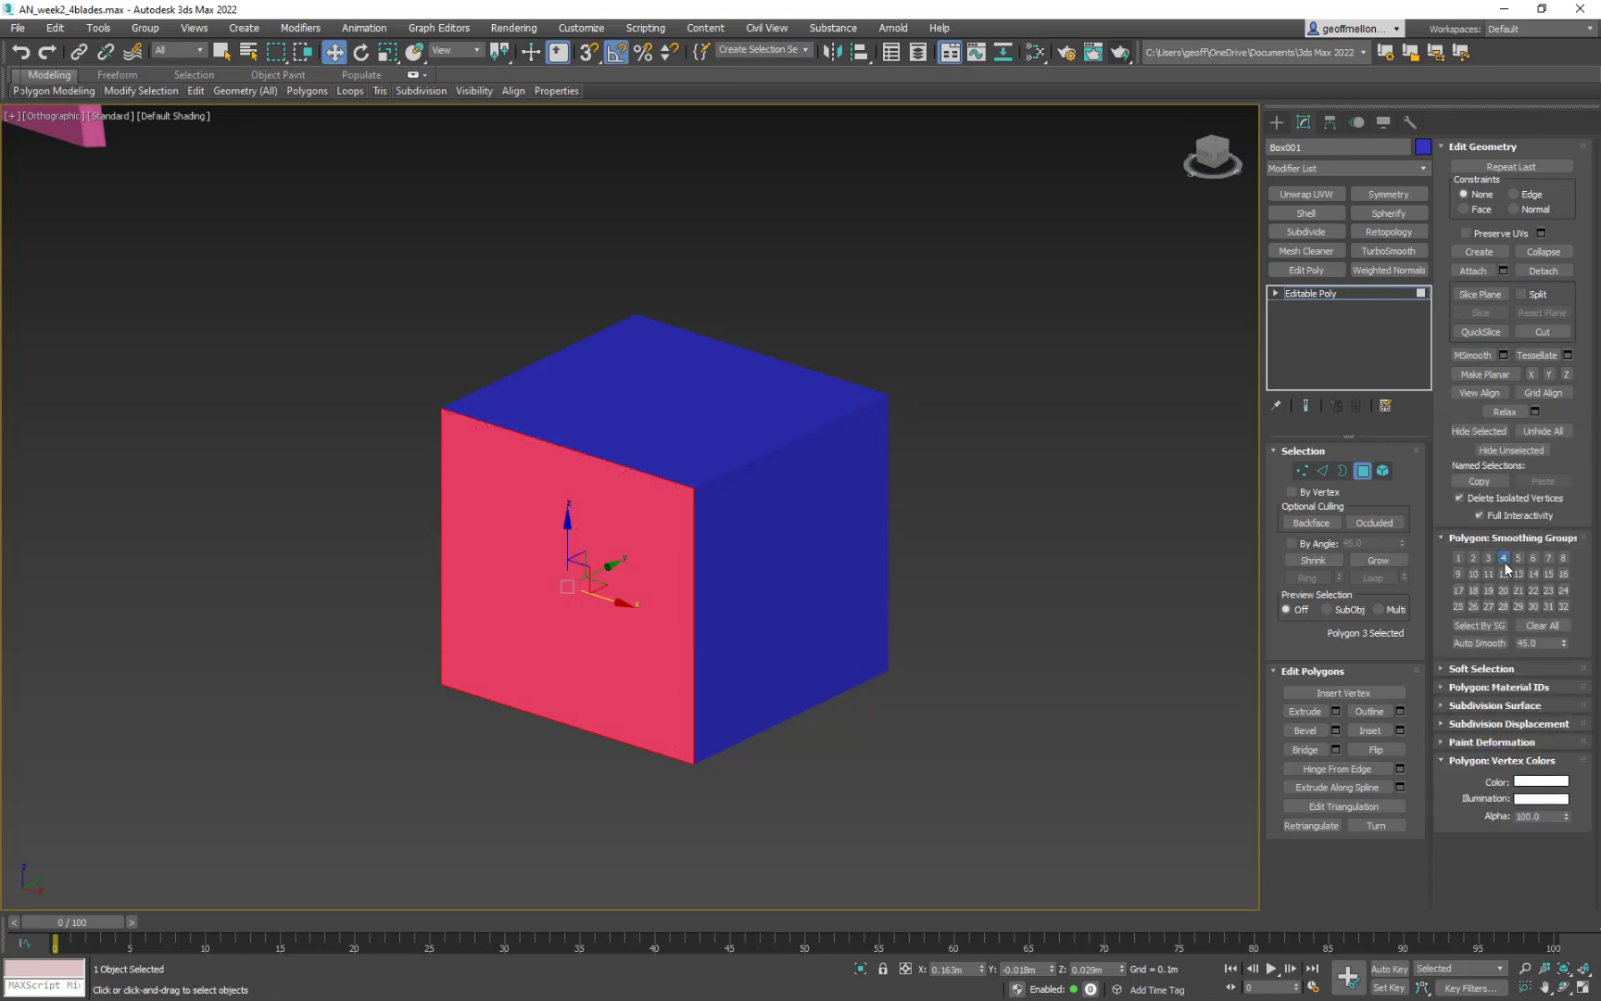
click(690, 384)
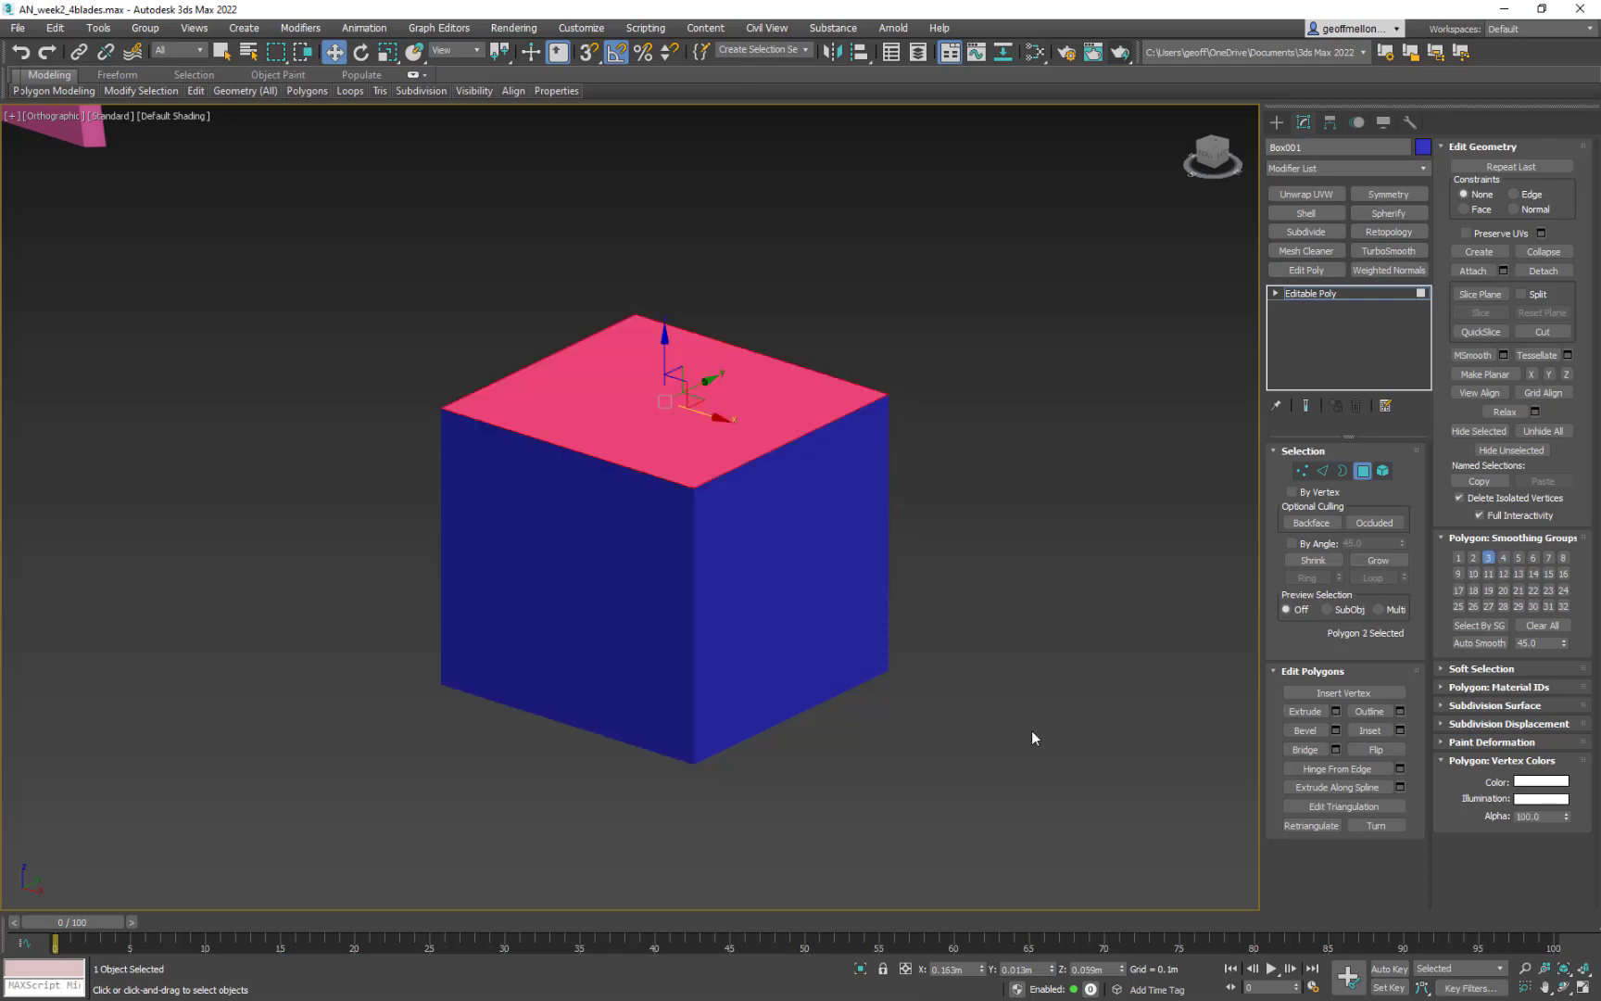
click(825, 519)
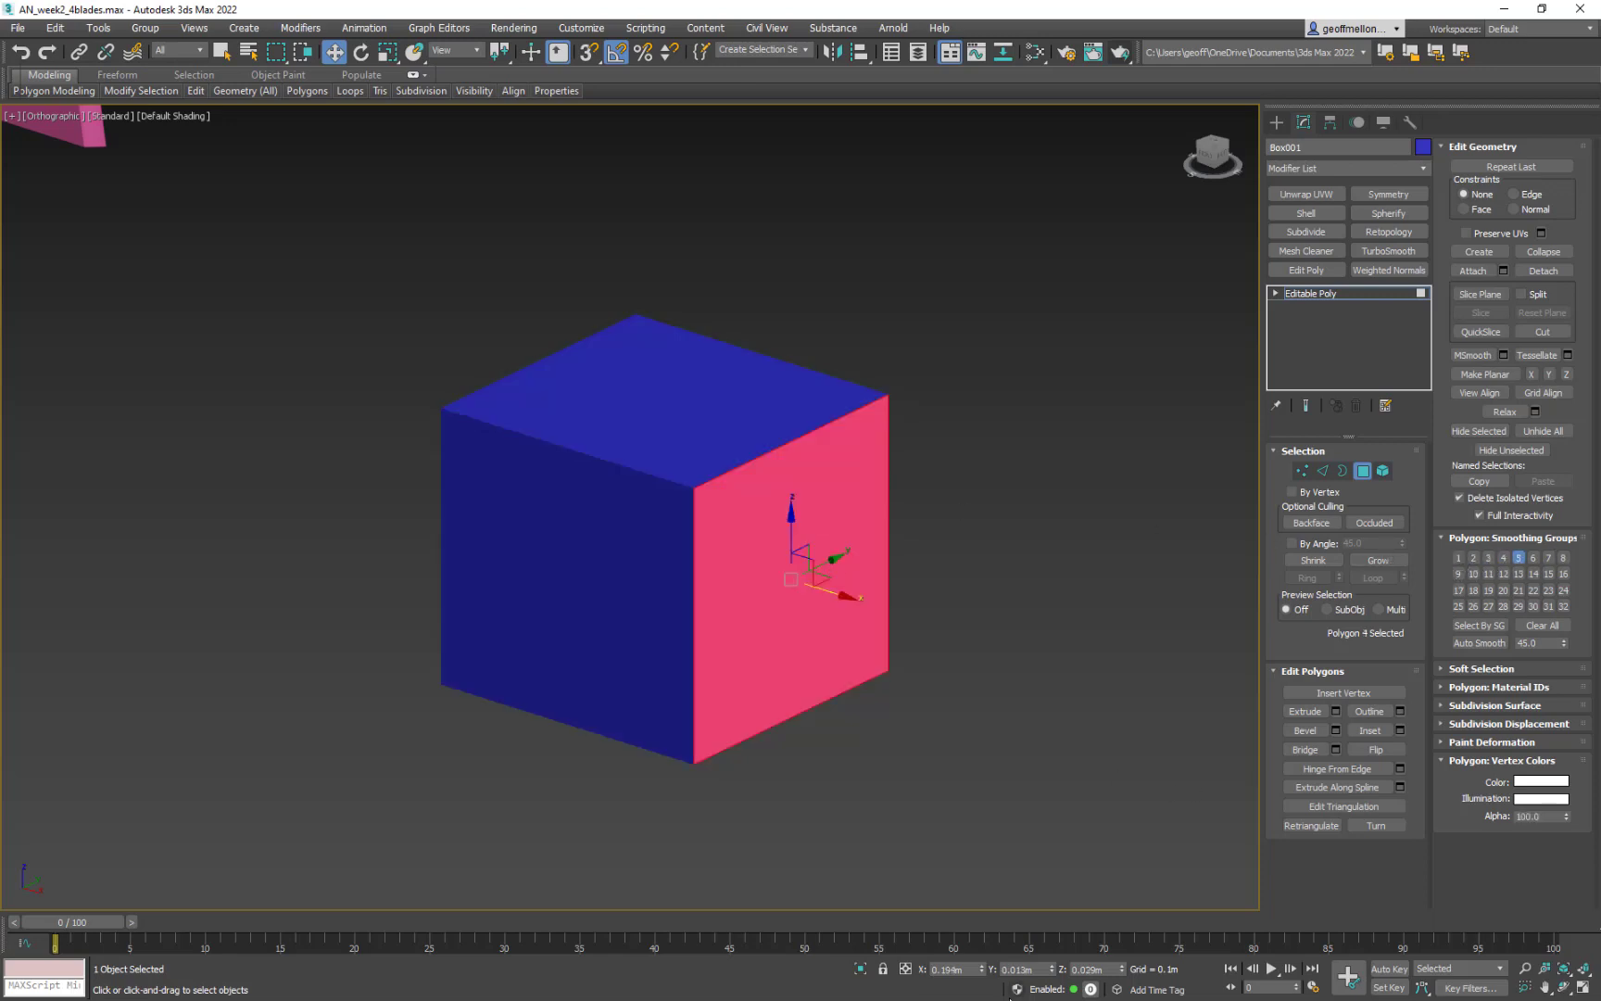
- Check the smoothing groups of the box's bottom and left polygons, and recheck the front polygon's group
alt+middle_drag(939, 776, 954, 612)
click(643, 650)
alt+middle_drag(946, 473, 932, 572)
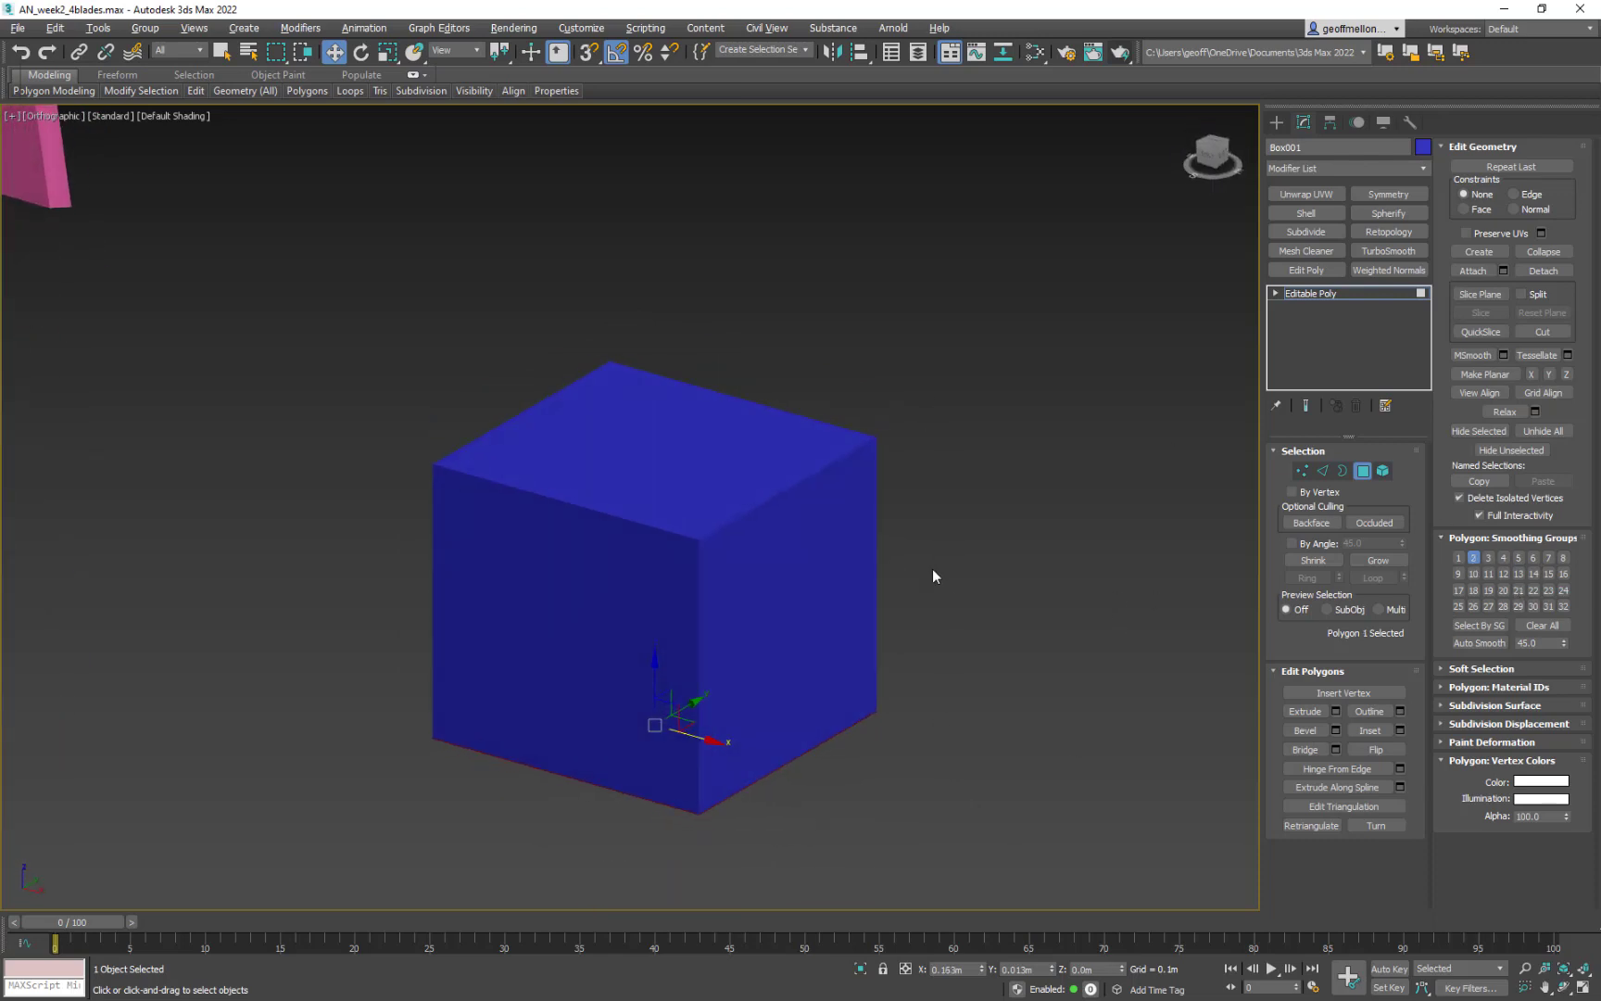
click(569, 586)
alt+middle_drag(574, 553, 556, 622)
click(466, 688)
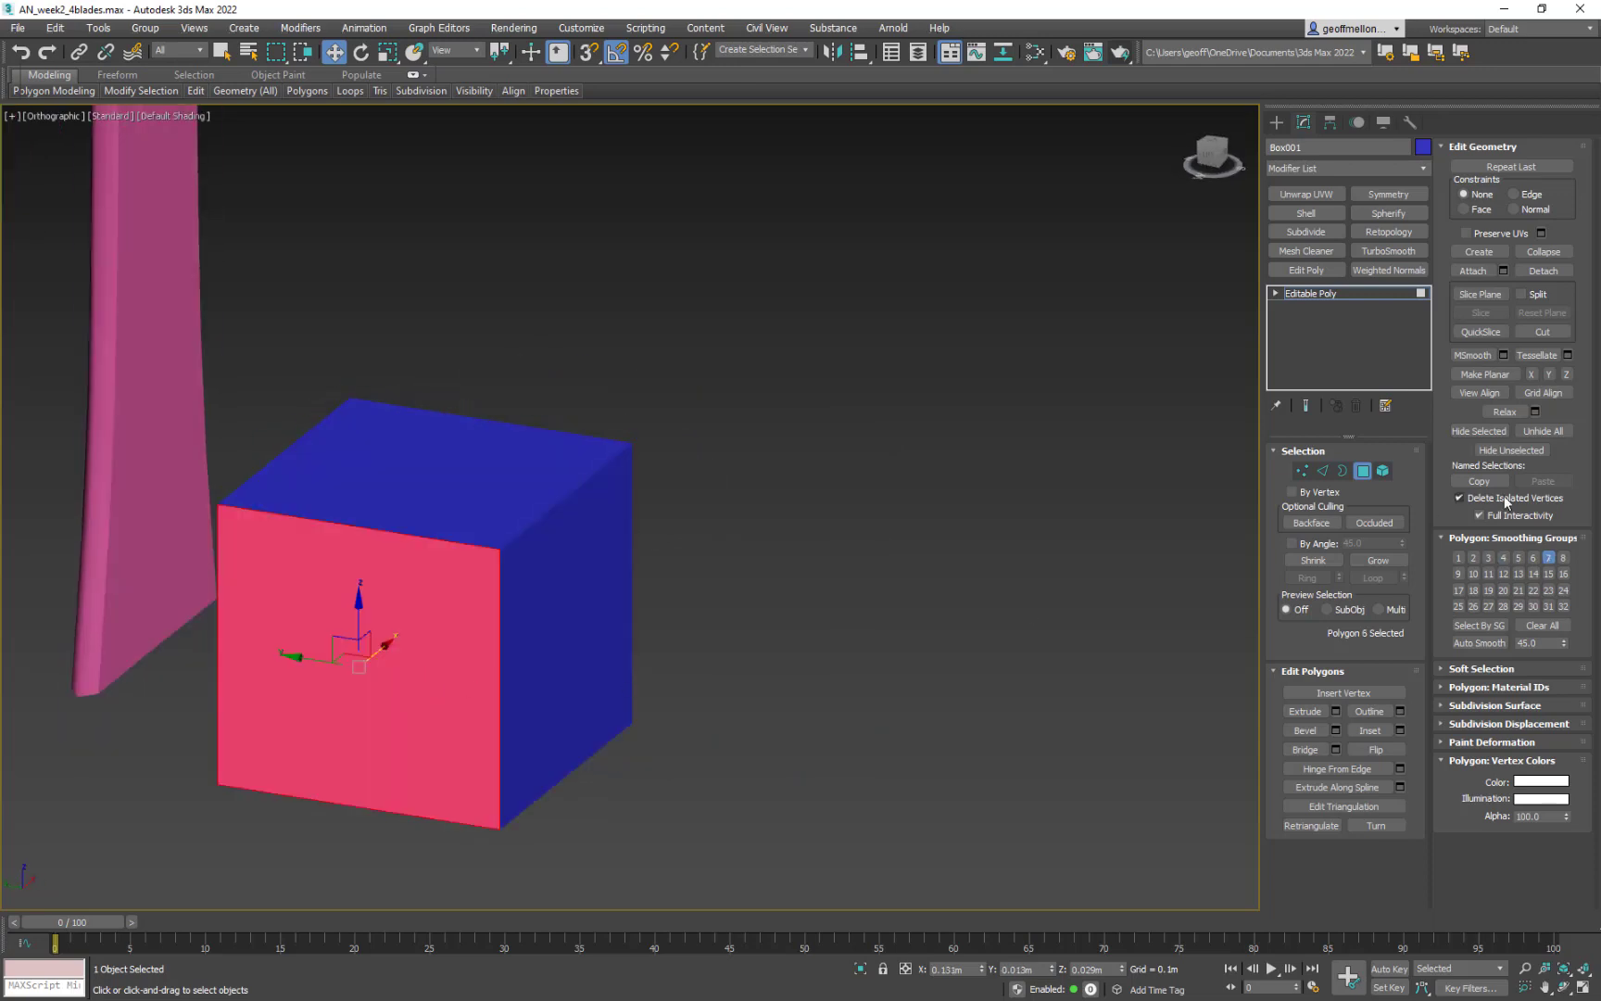
middle_drag(441, 155, 673, 155)
alt+middle_drag(931, 409, 637, 202)
alt+middle_drag(764, 335, 730, 341)
click(572, 453)
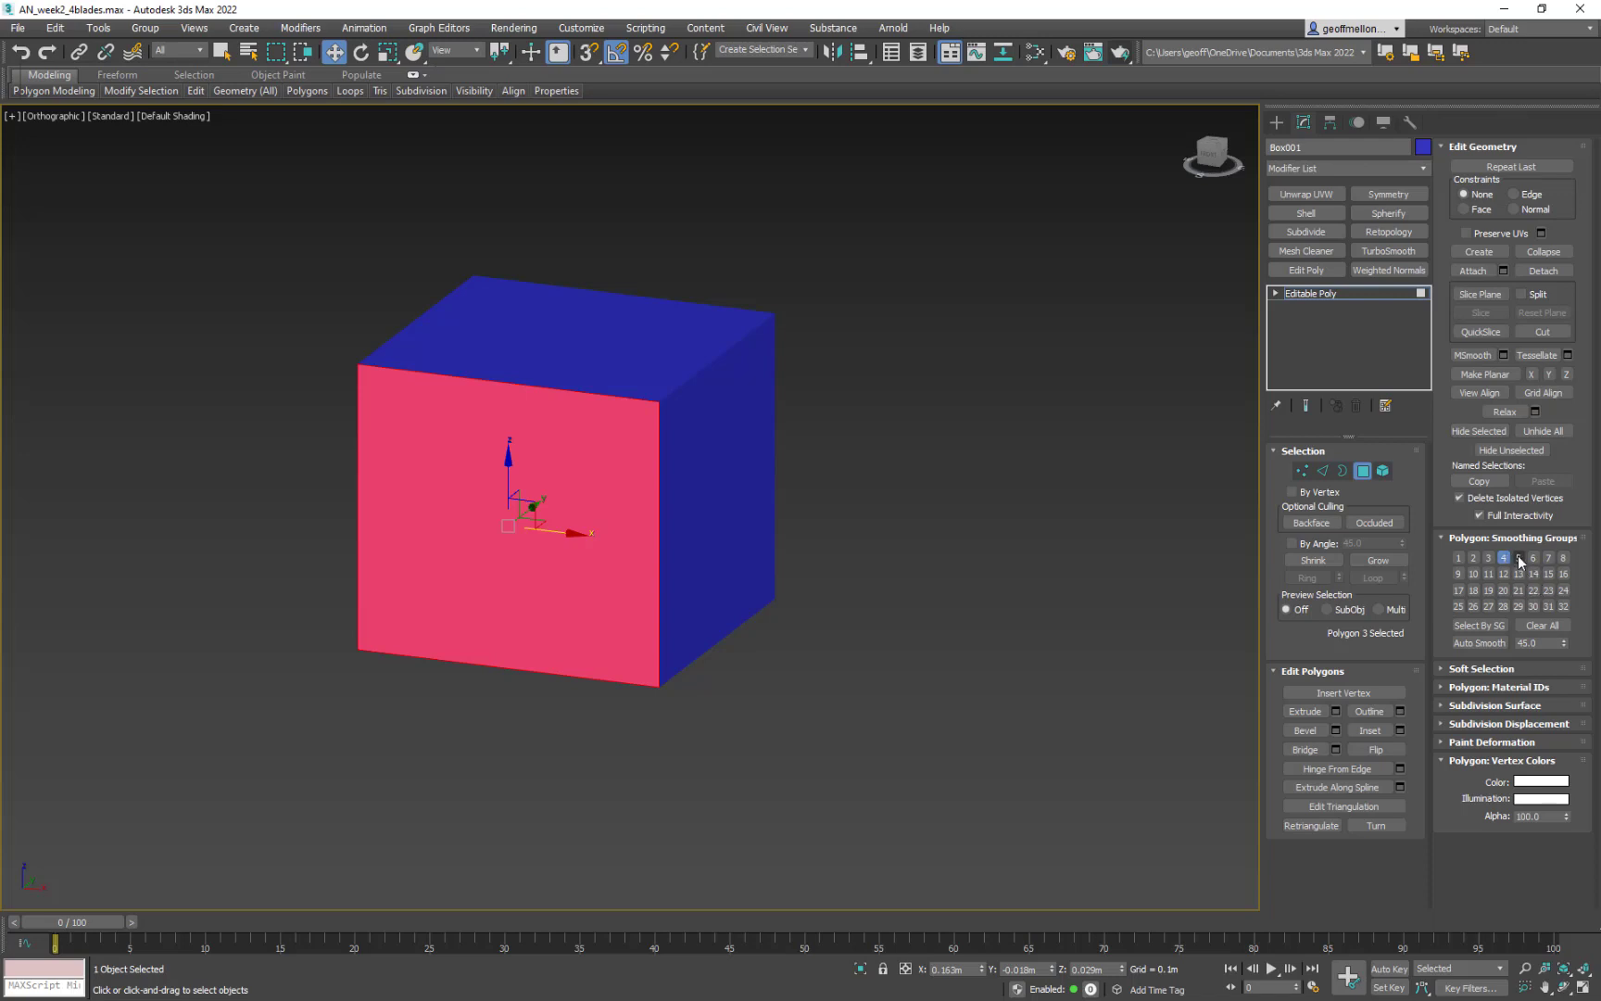
- Select the box's top polygon and display the selection as an outline instead of a shaded face
click(600, 358)
alt+middle_drag(744, 468, 858, 445)
middle_drag(1050, 382, 1183, 464)
key(F2)
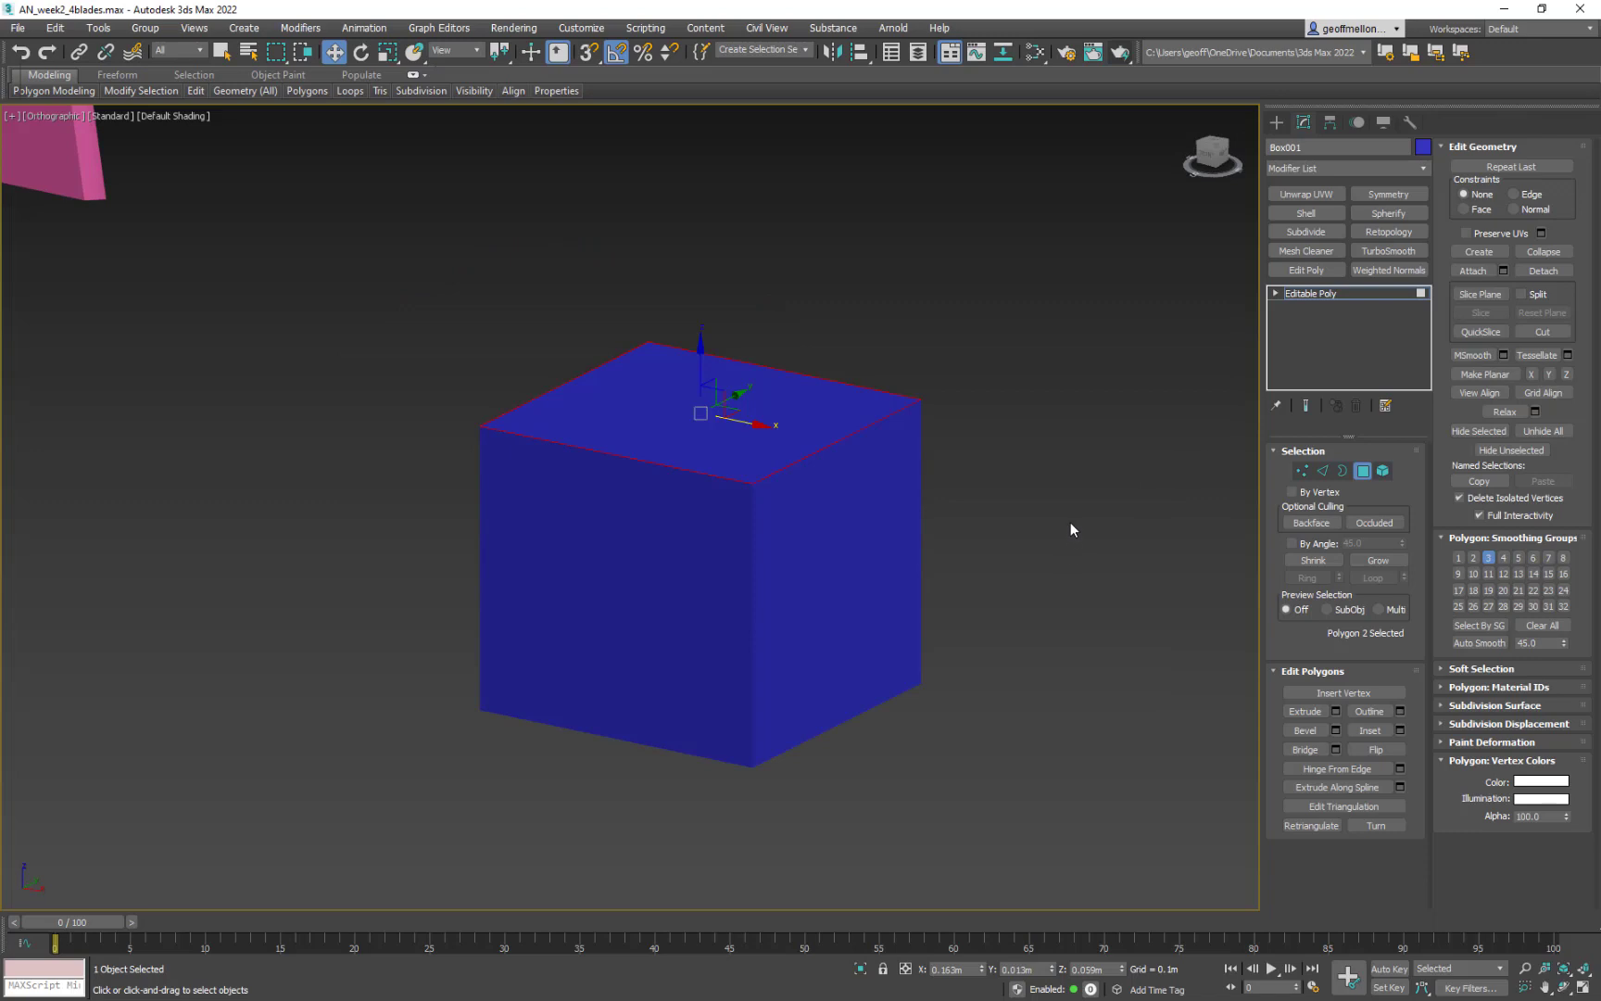
key(F2)
key(F2)
key(F2)
key(F2)
key(F2)
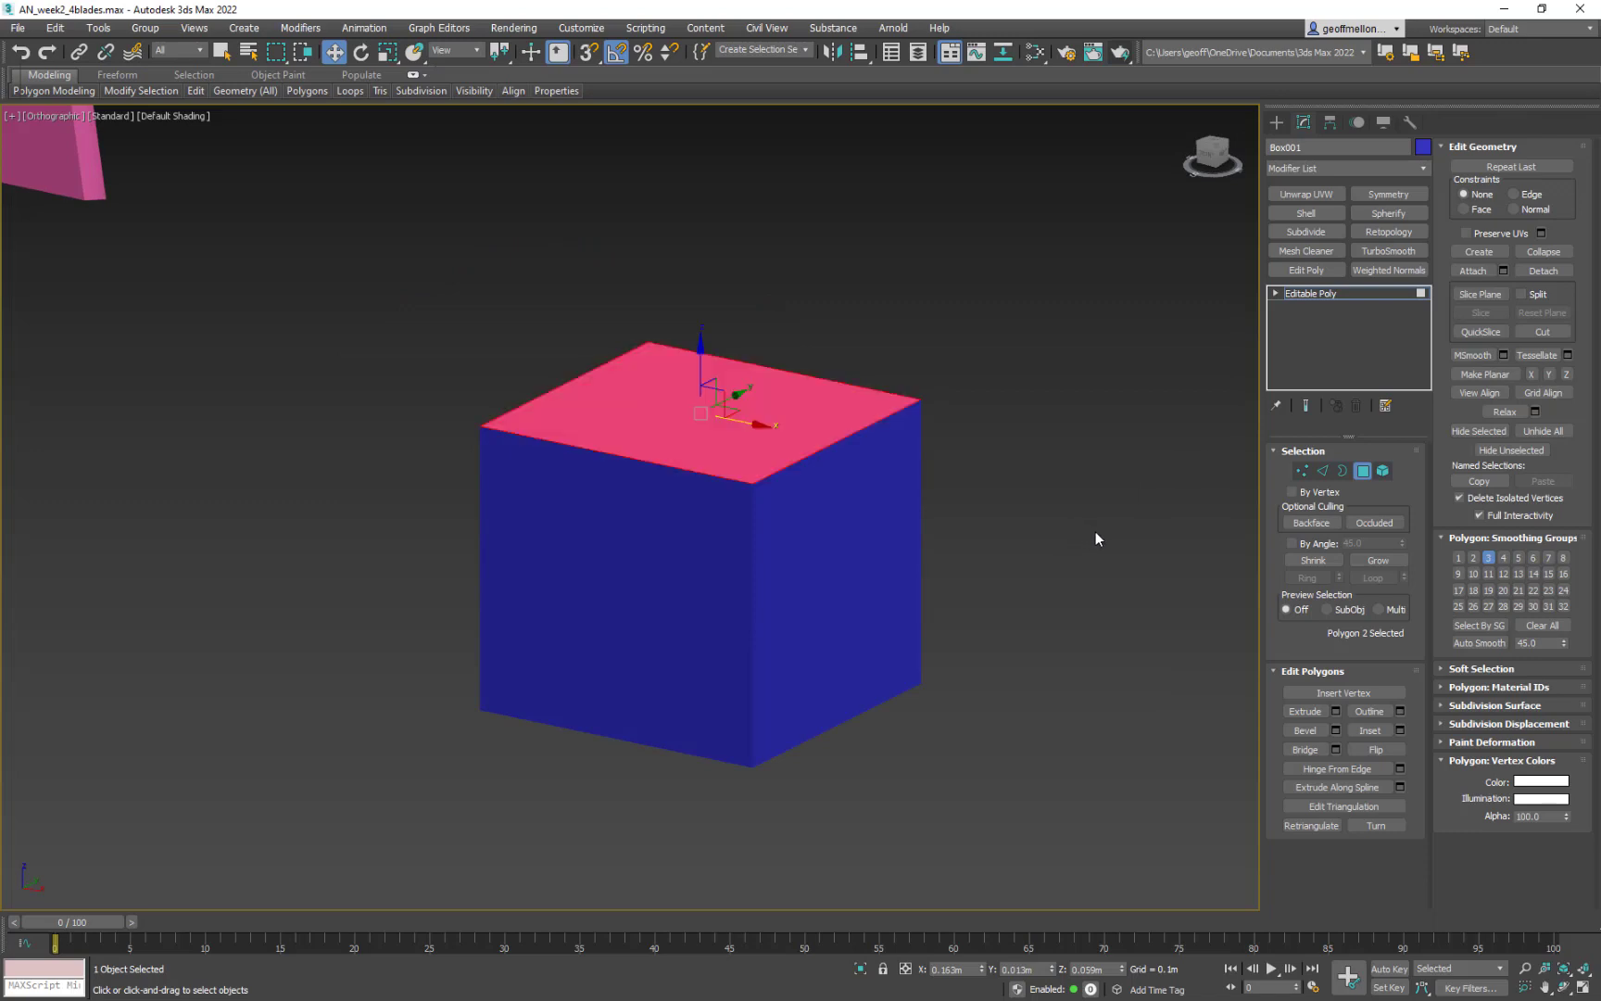
key(F2)
- Remove the top polygon from smoothing group 3, assign it to group 4, and inspect the shading across its front edge
middle_drag(1094, 530, 978, 504)
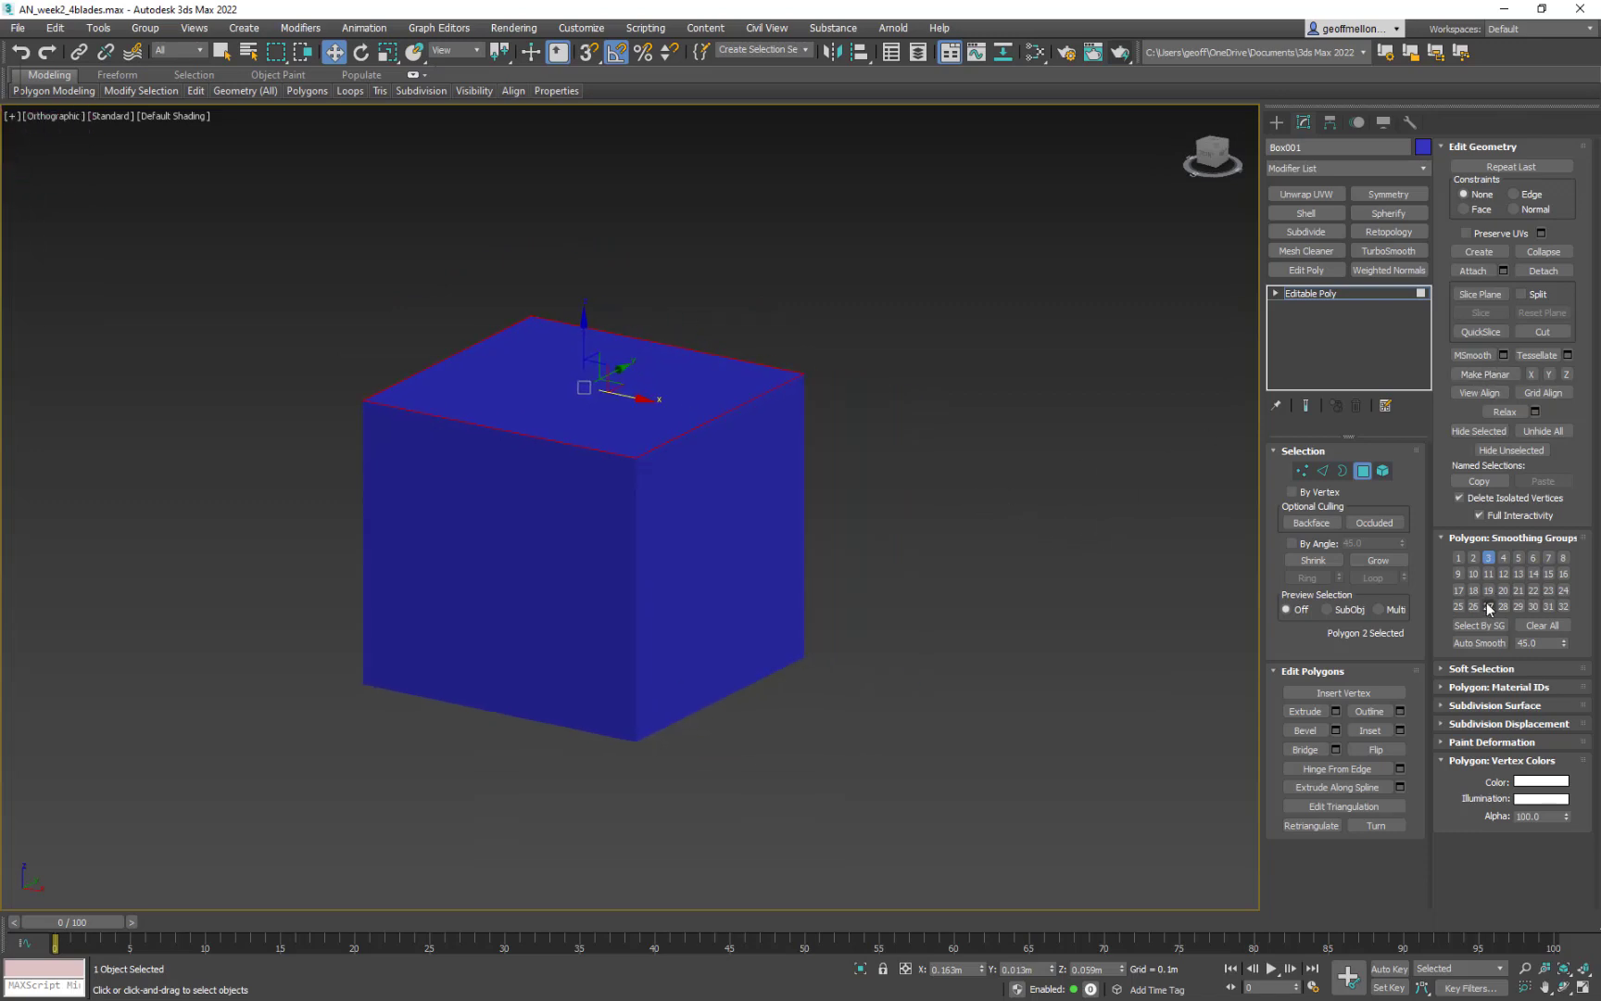
click(1488, 558)
click(1505, 556)
click(979, 516)
alt+middle_drag(976, 516, 985, 519)
middle_drag(985, 520, 1157, 540)
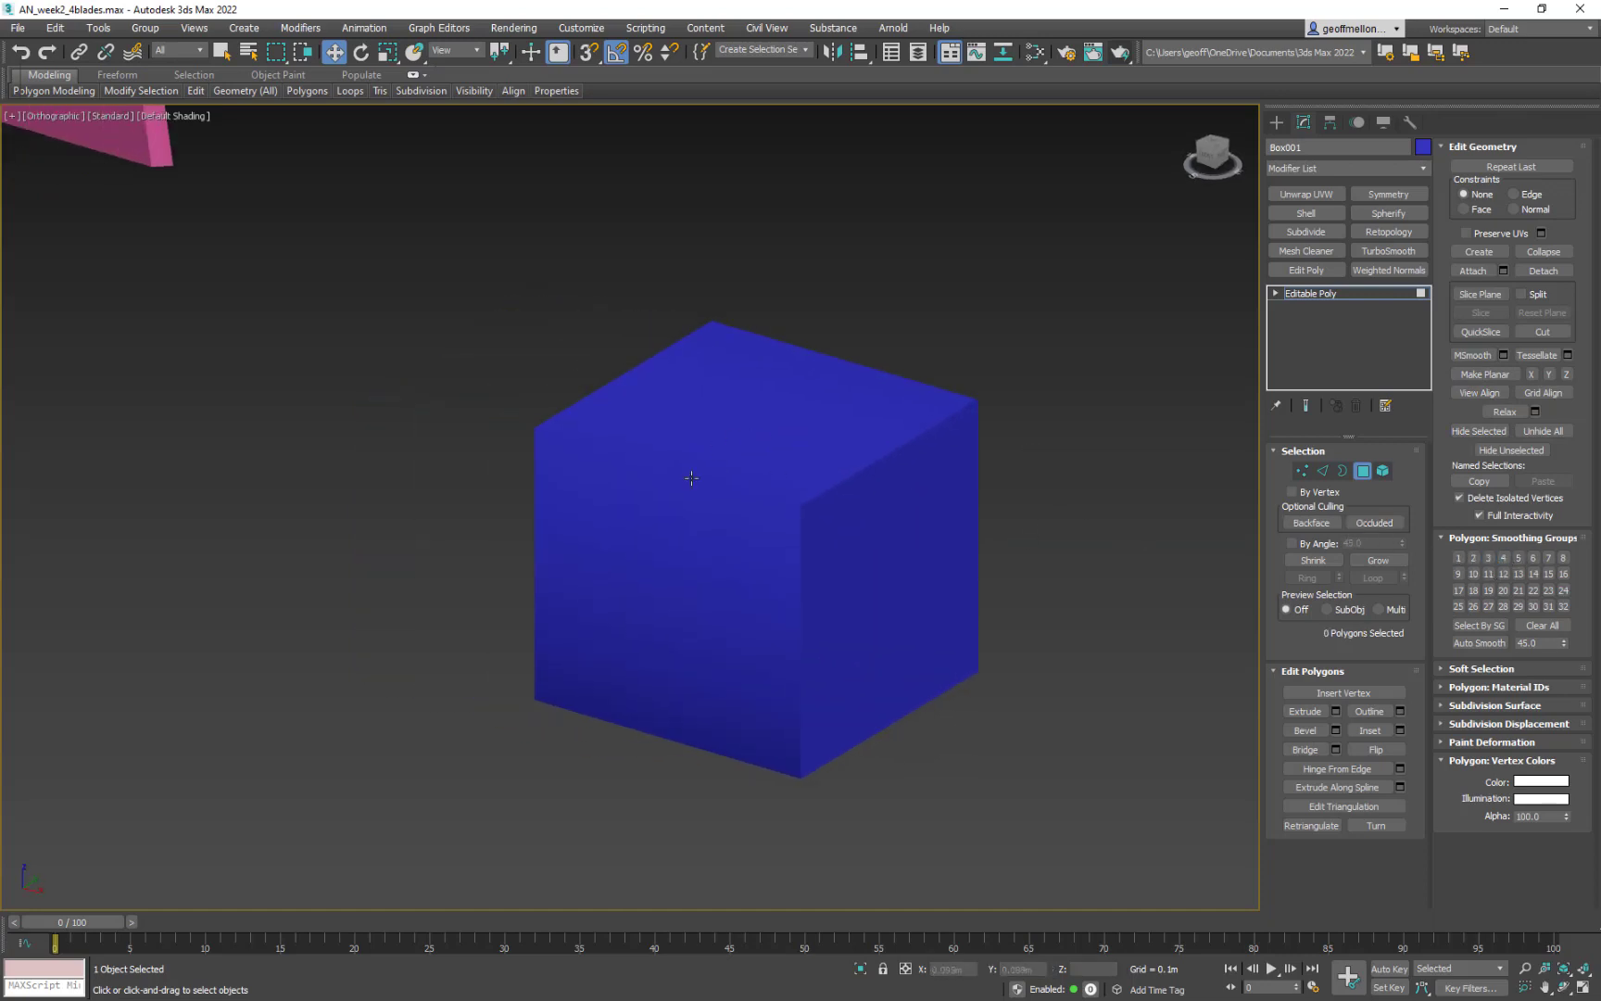
alt+middle_drag(730, 530, 693, 493)
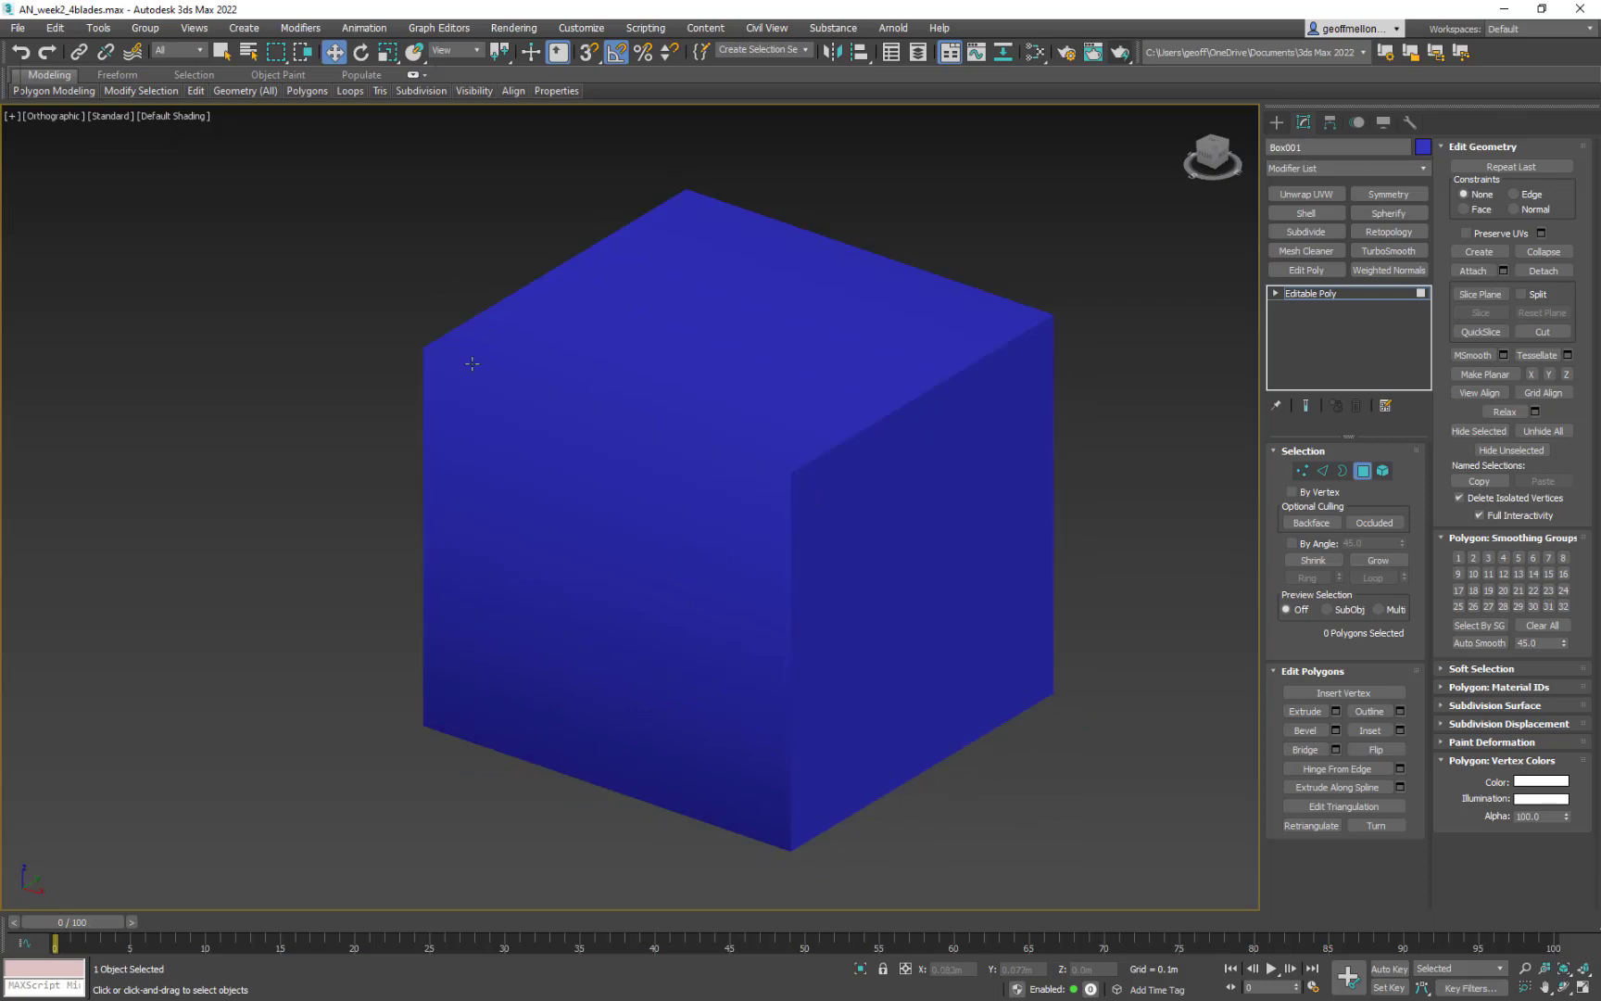
alt+middle_drag(752, 379, 786, 350)
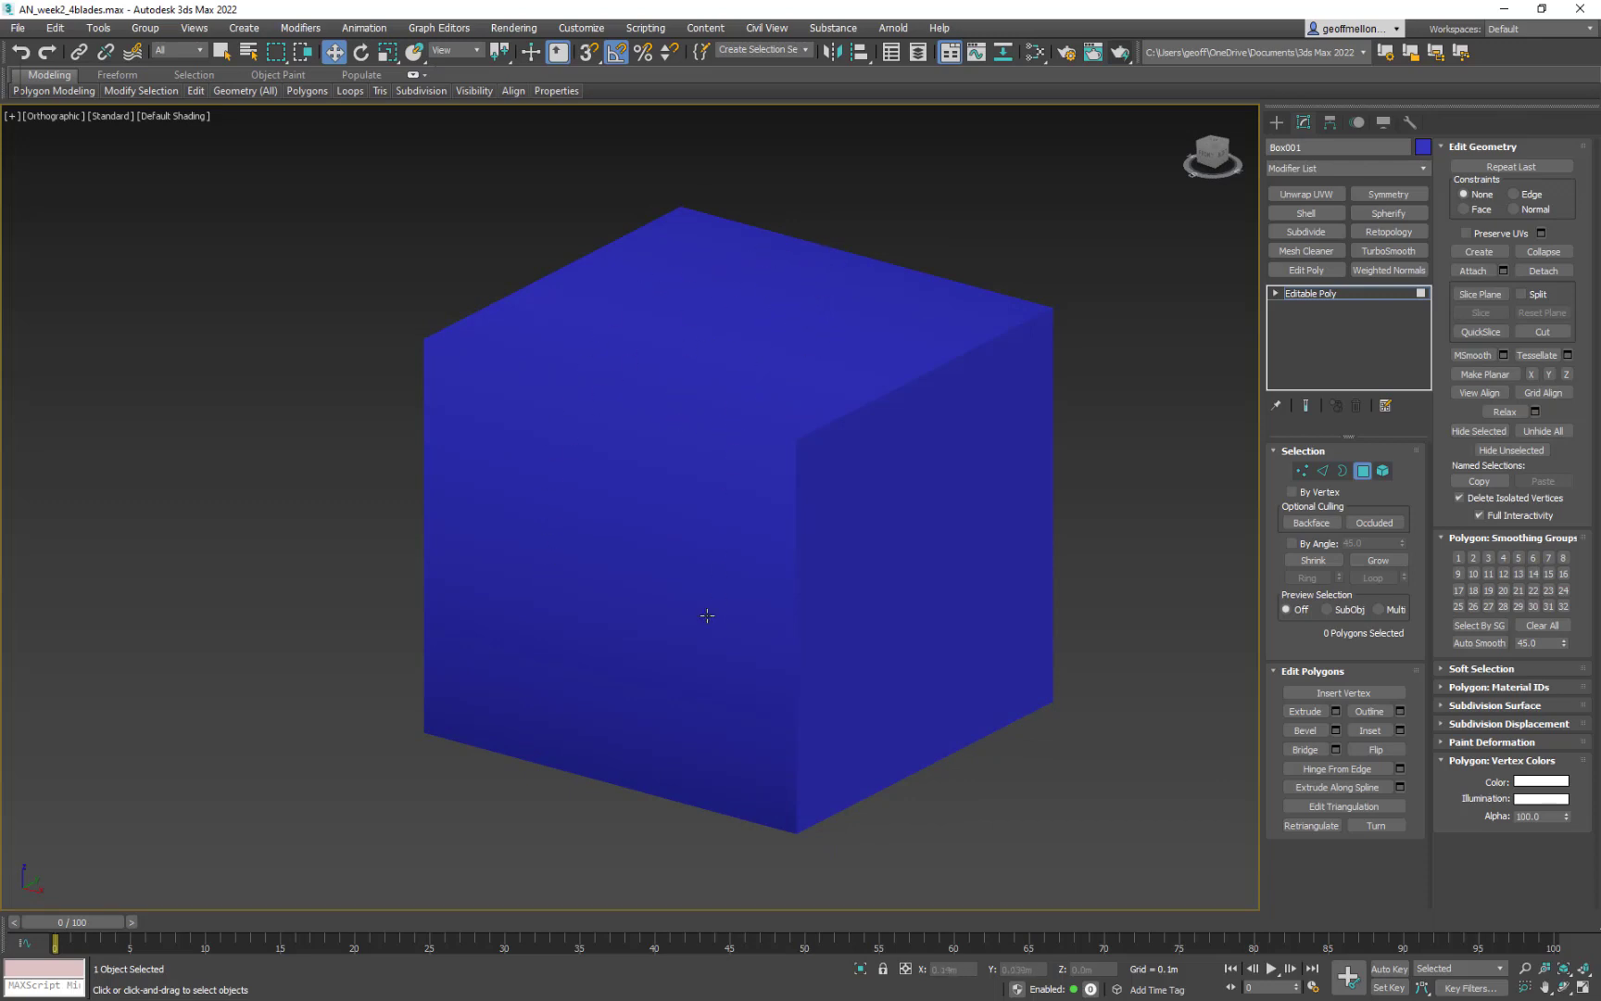
middle_drag(839, 436, 676, 431)
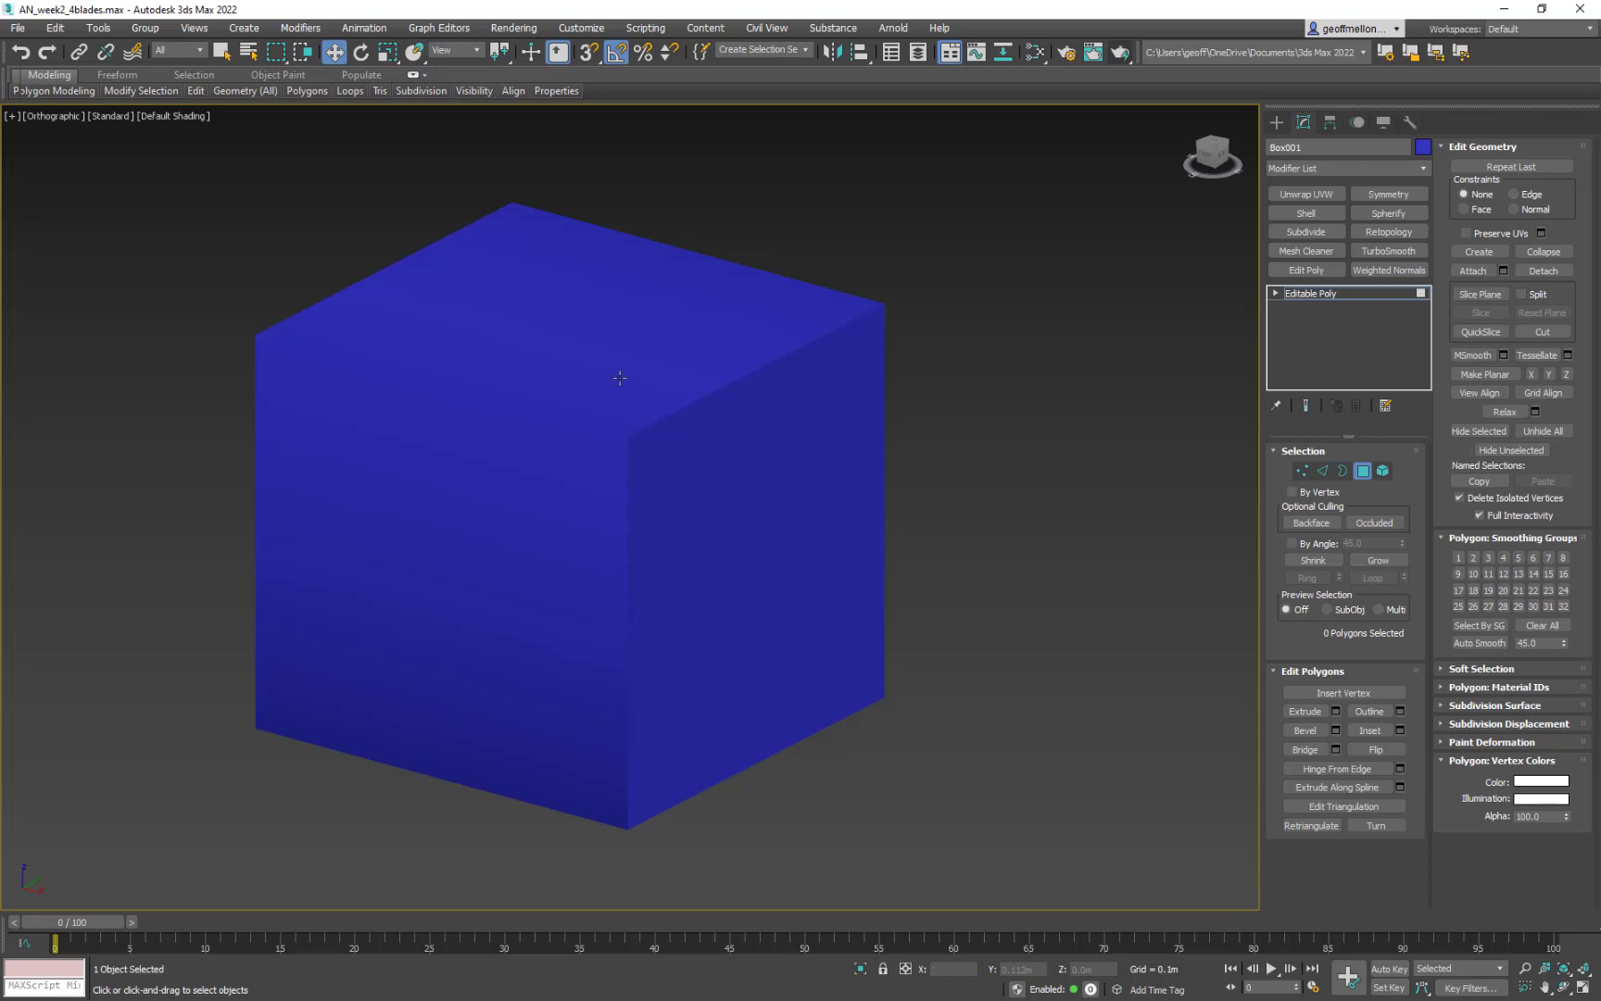
- Leave polygon-level editing and delete the blue box
click(1363, 471)
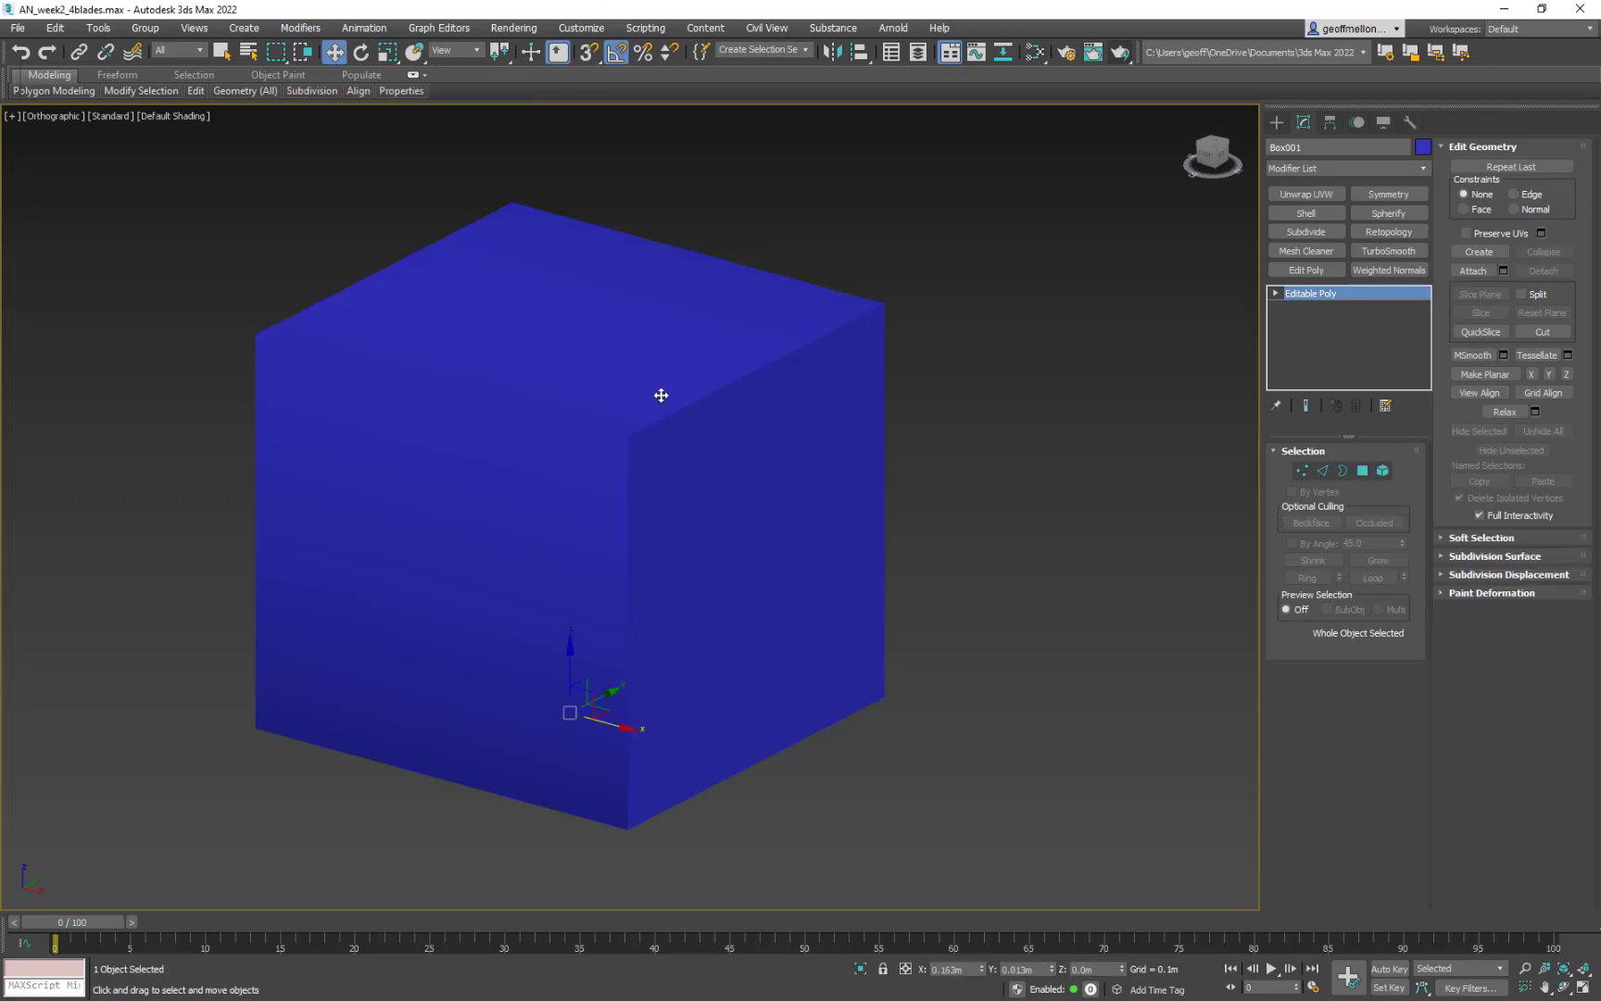
scroll(811, 490, down, 8)
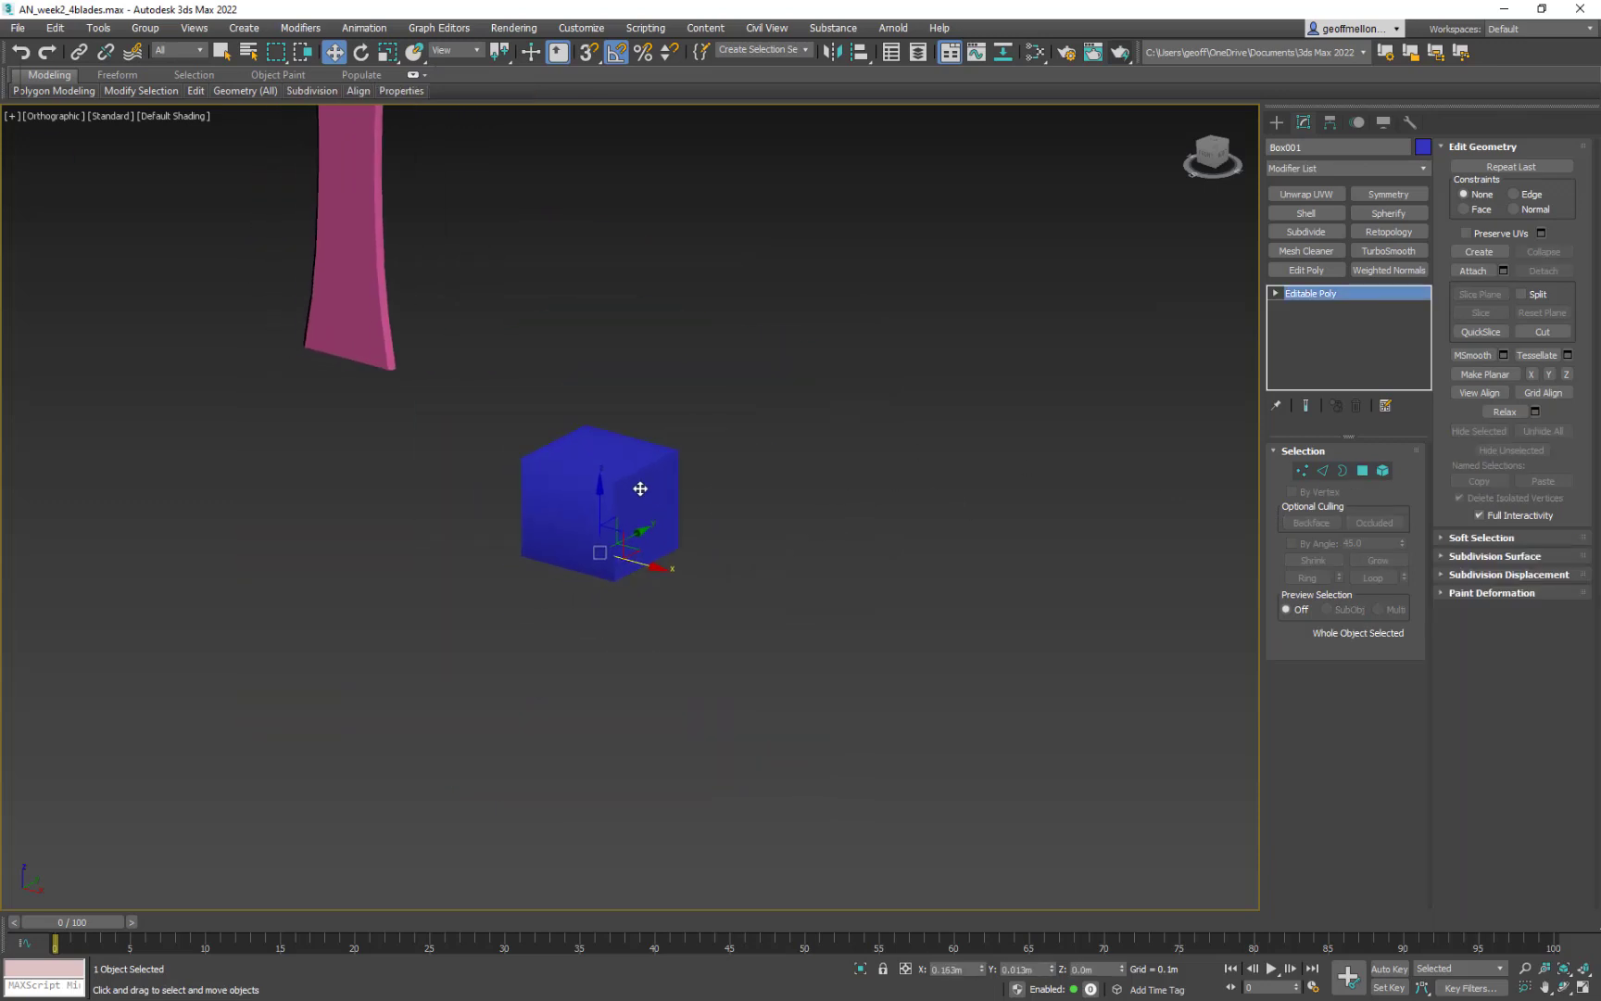
key(Delete)
- Create a sphere with a radius of about 0.099 m beside the blade
click(1276, 121)
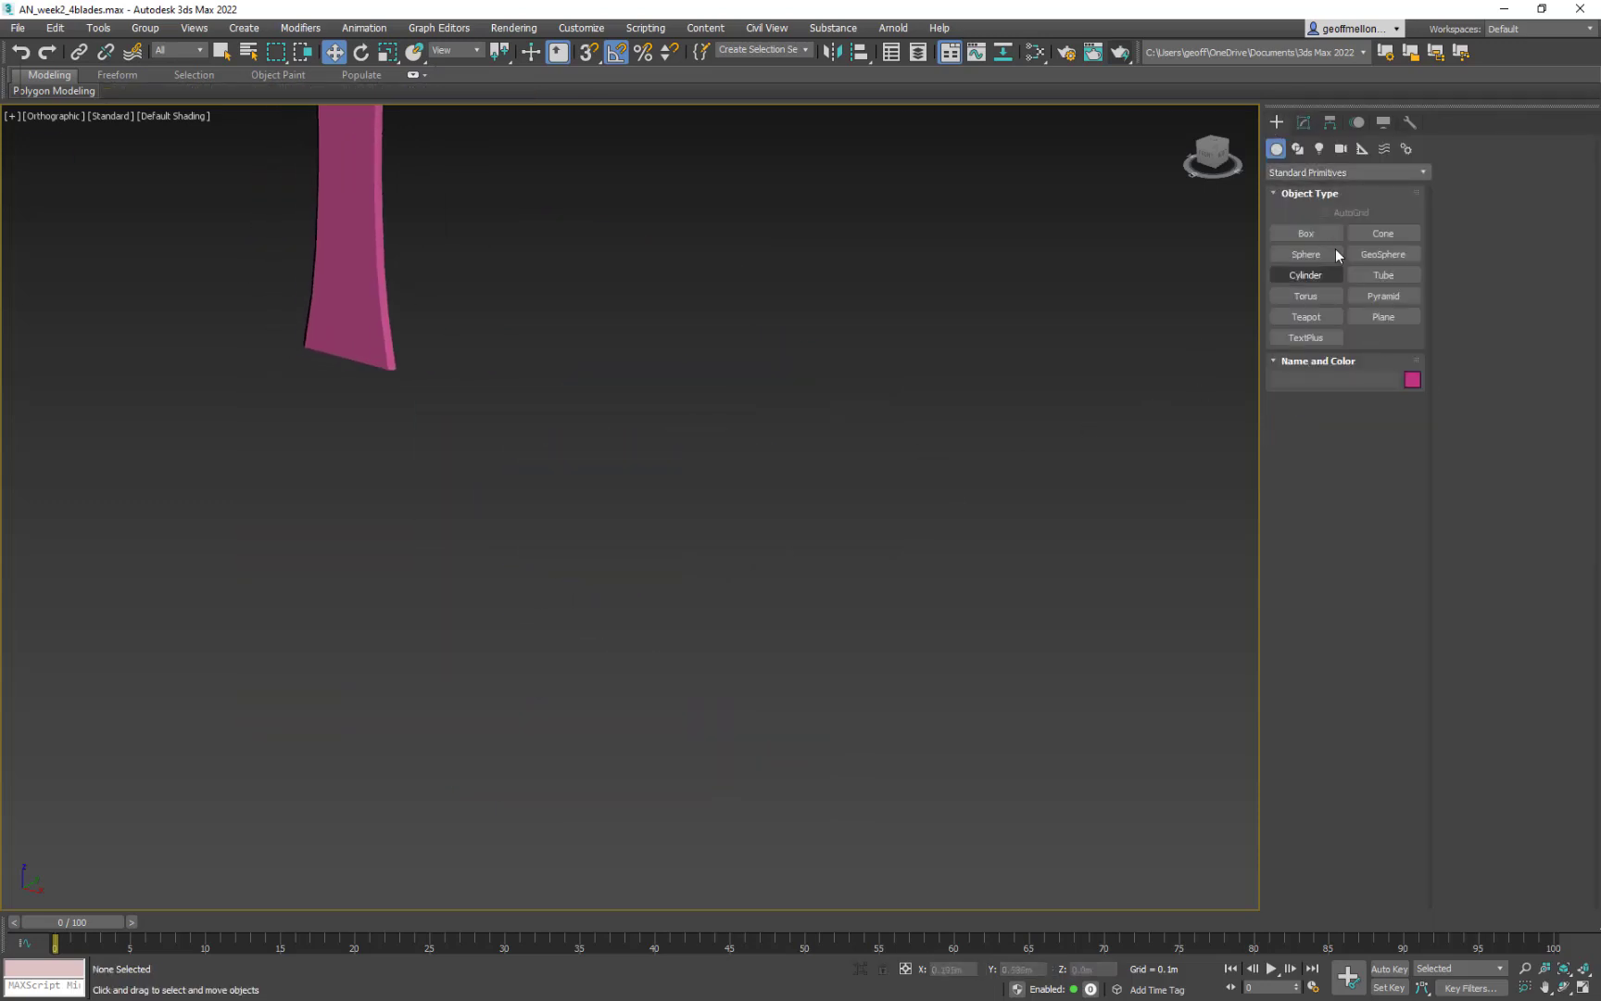
click(1311, 252)
middle_drag(775, 377, 722, 433)
drag(676, 388, 761, 447)
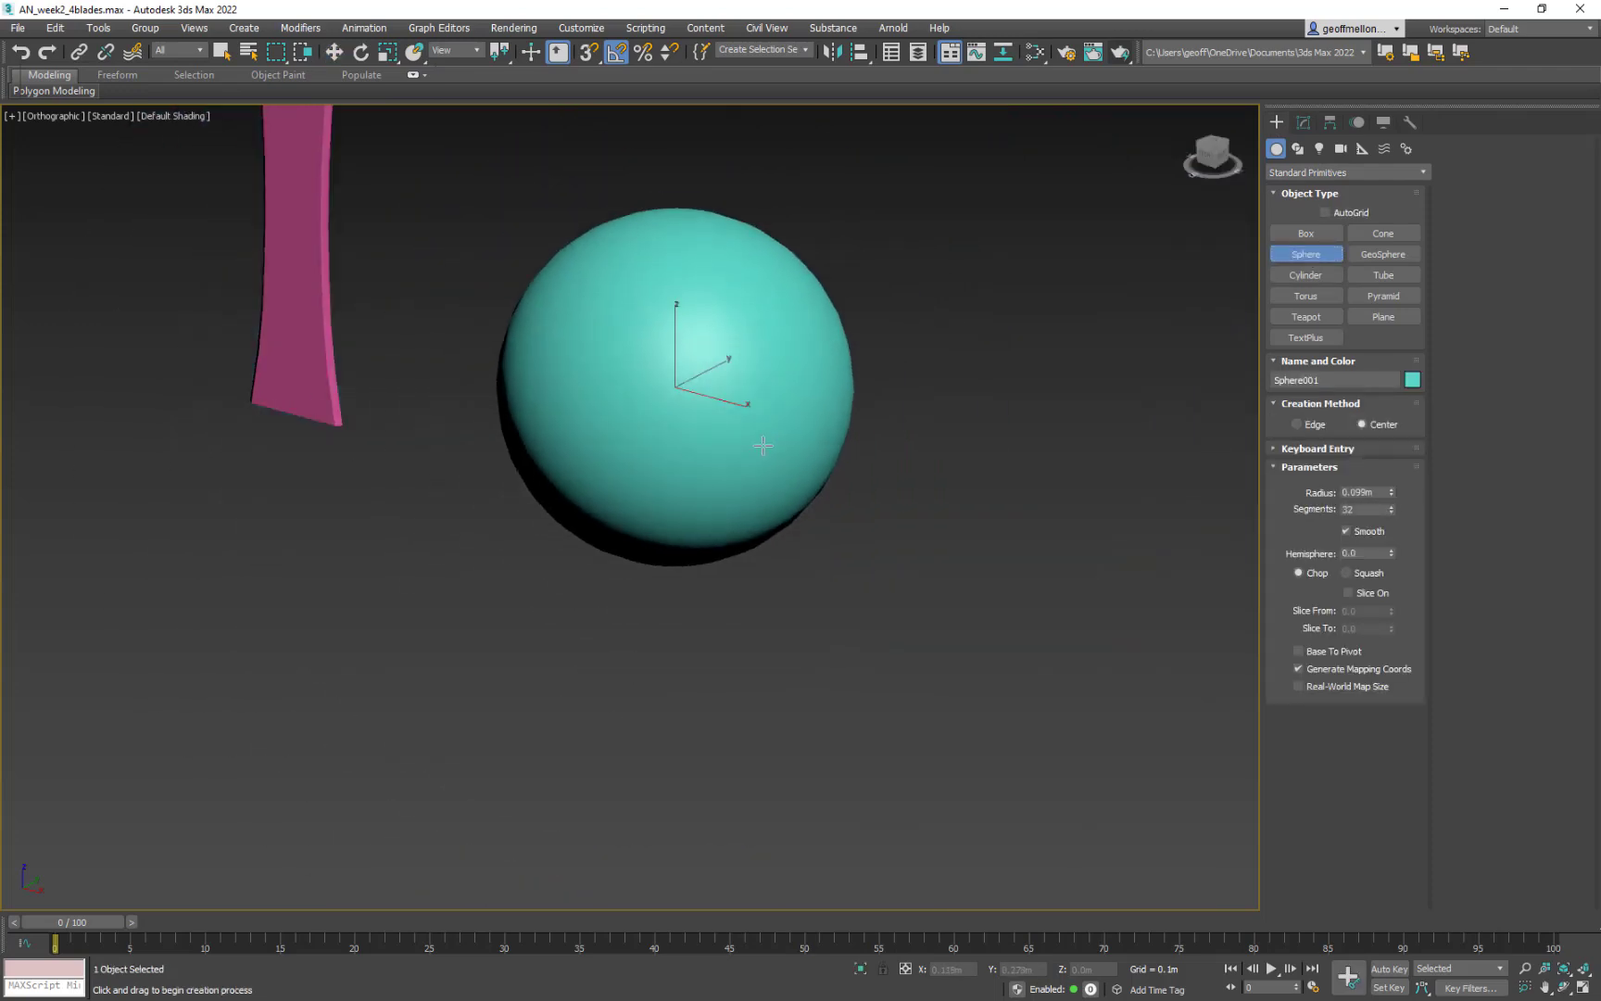
- Set the sphere's segments to 10 and inspect its coarser silhouette
double_click(1359, 508)
text(10)
key(Return)
mouse_move(1147, 443)
alt+middle_down()
mouse_move(723, 292)
mouse_move(780, 250)
mouse_move(755, 278)
mouse_move(871, 352)
alt+middle_up()
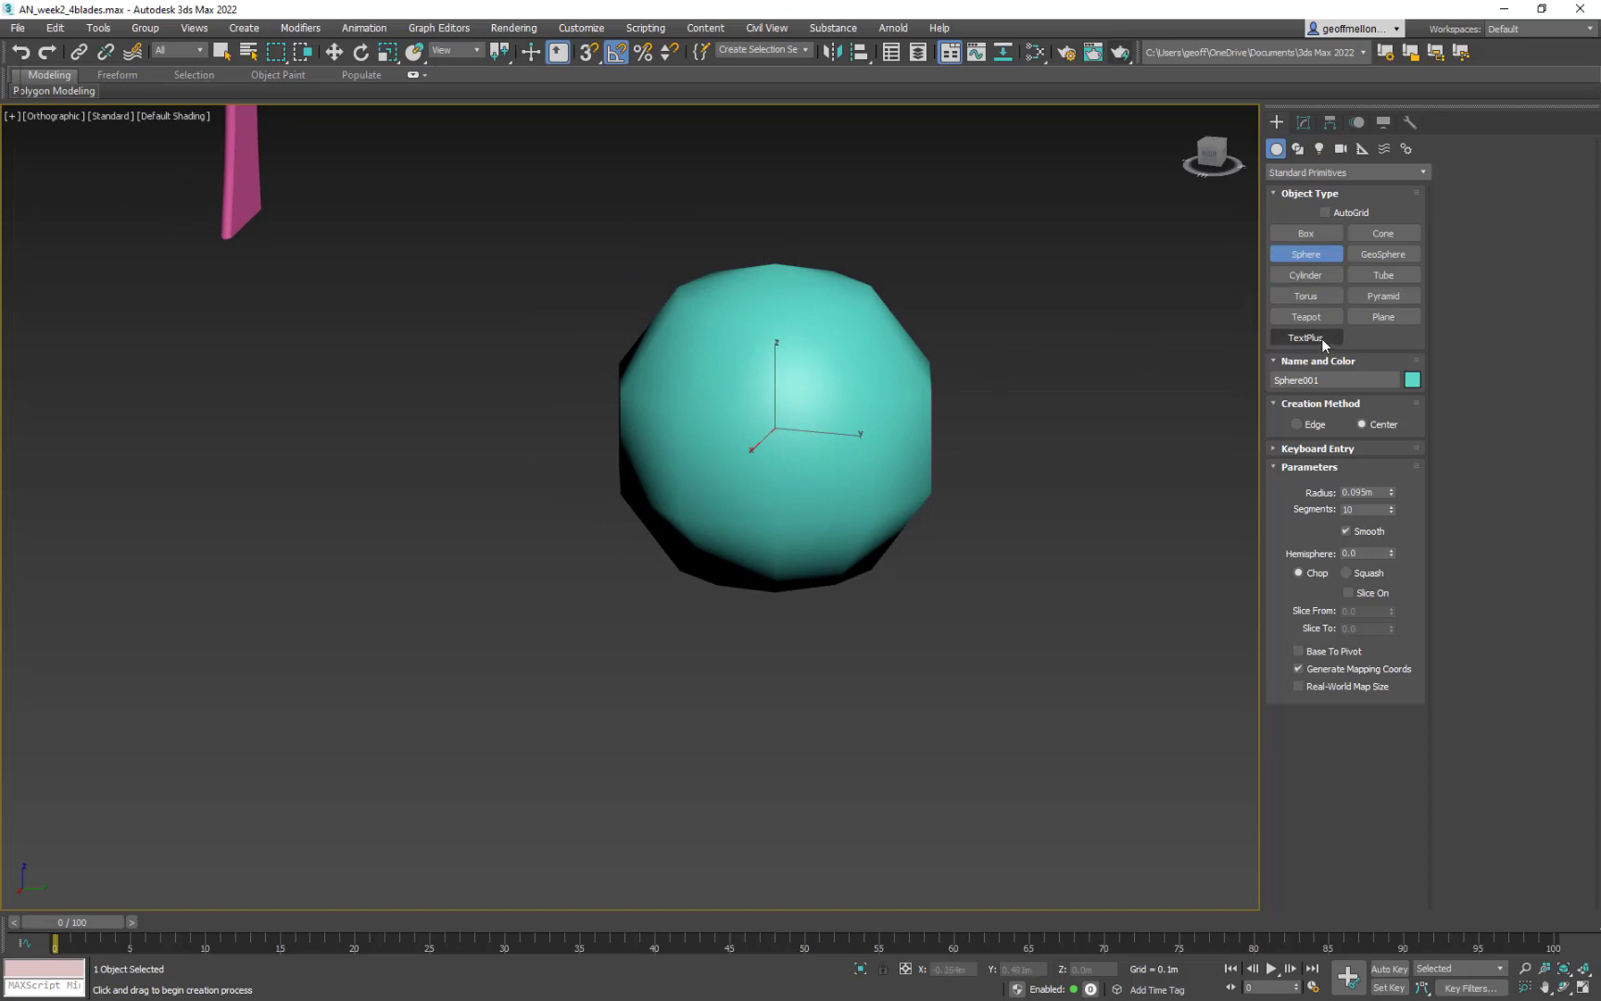
- Add an Edit Poly modifier to the sphere and select all its polygons to check their smoothing groups
click(1304, 122)
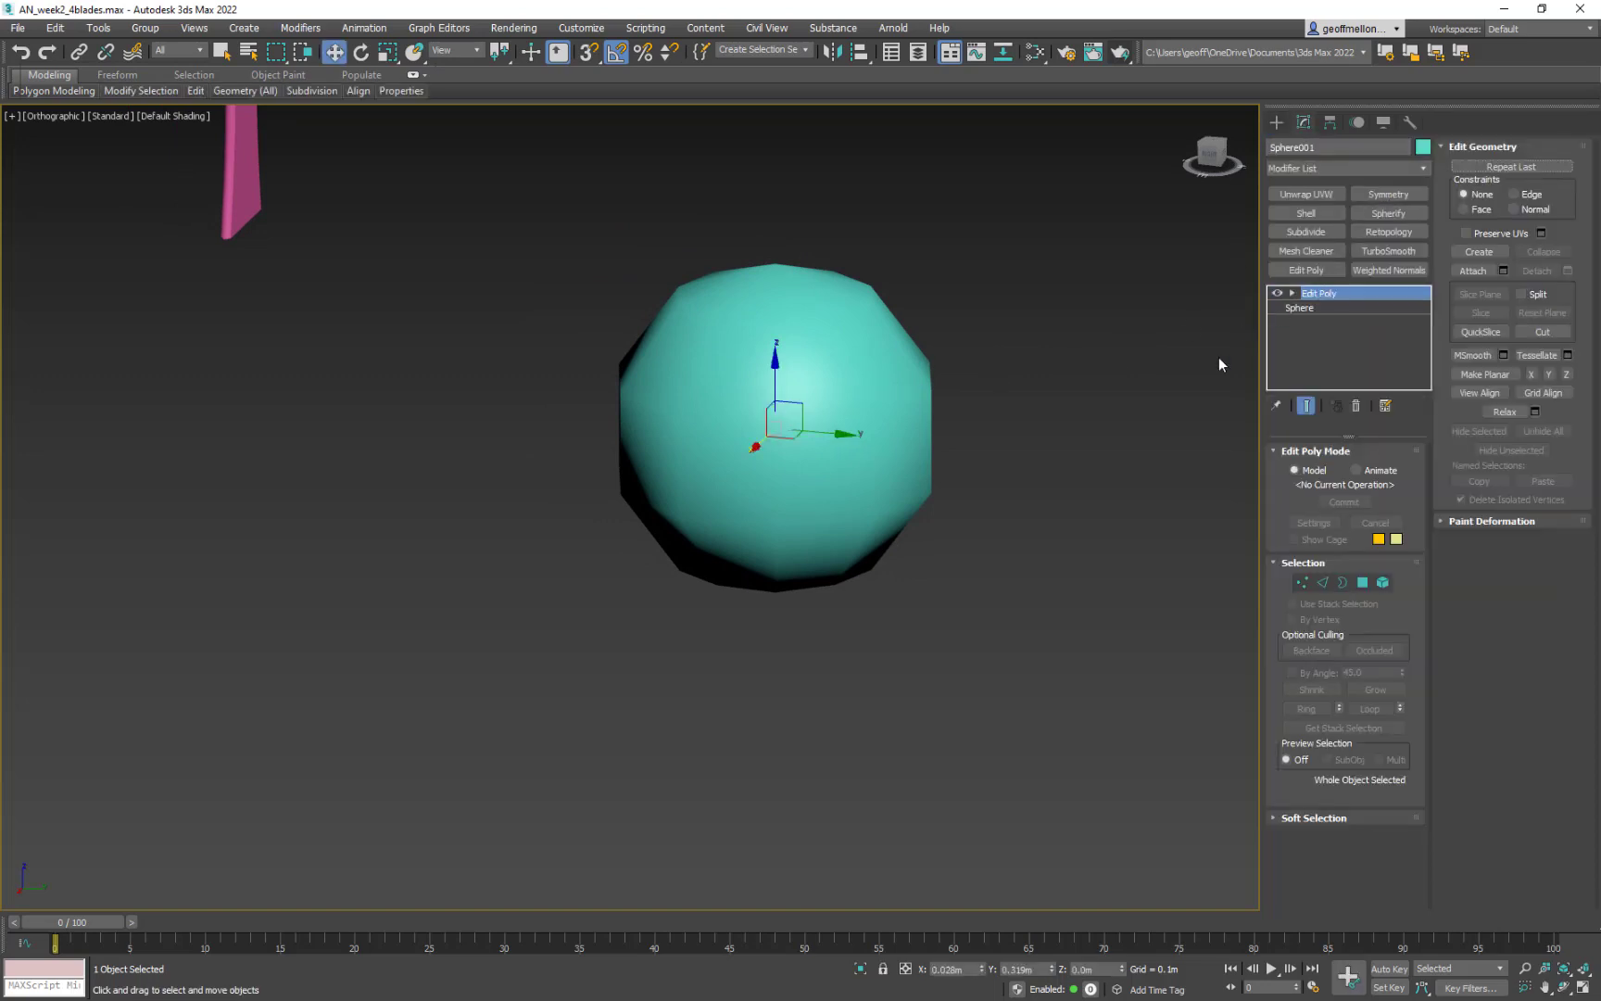
click(1362, 583)
click(799, 384)
alt+middle_drag(1071, 464, 1080, 454)
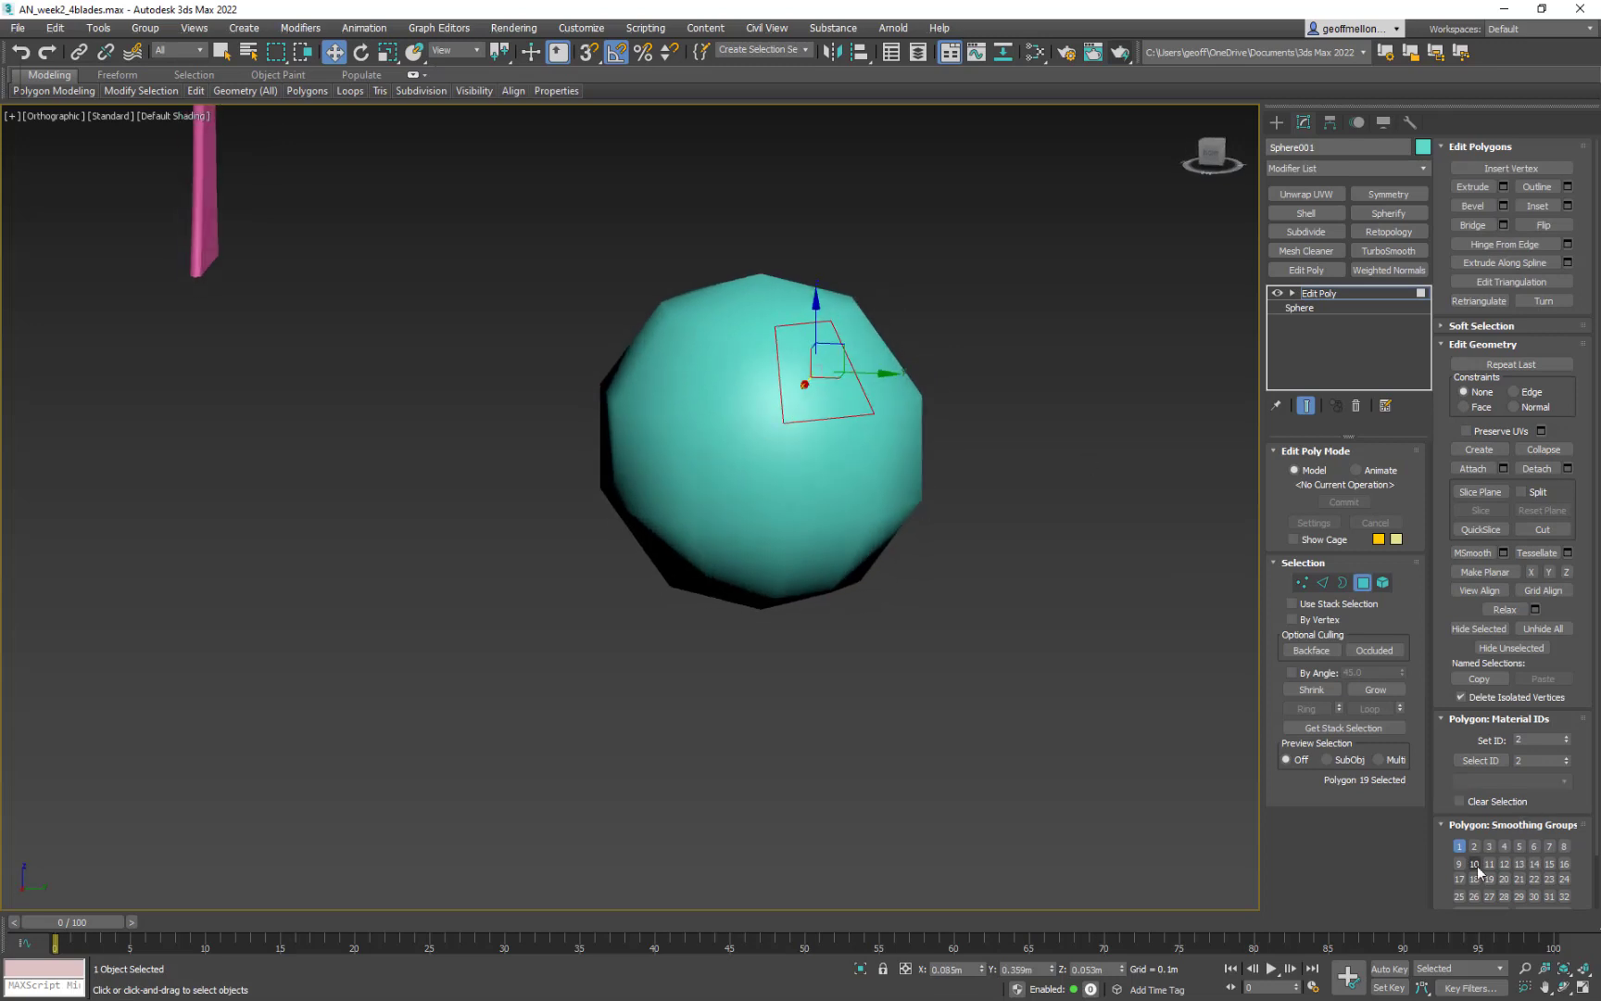
click(756, 380)
drag(1247, 185, 165, 867)
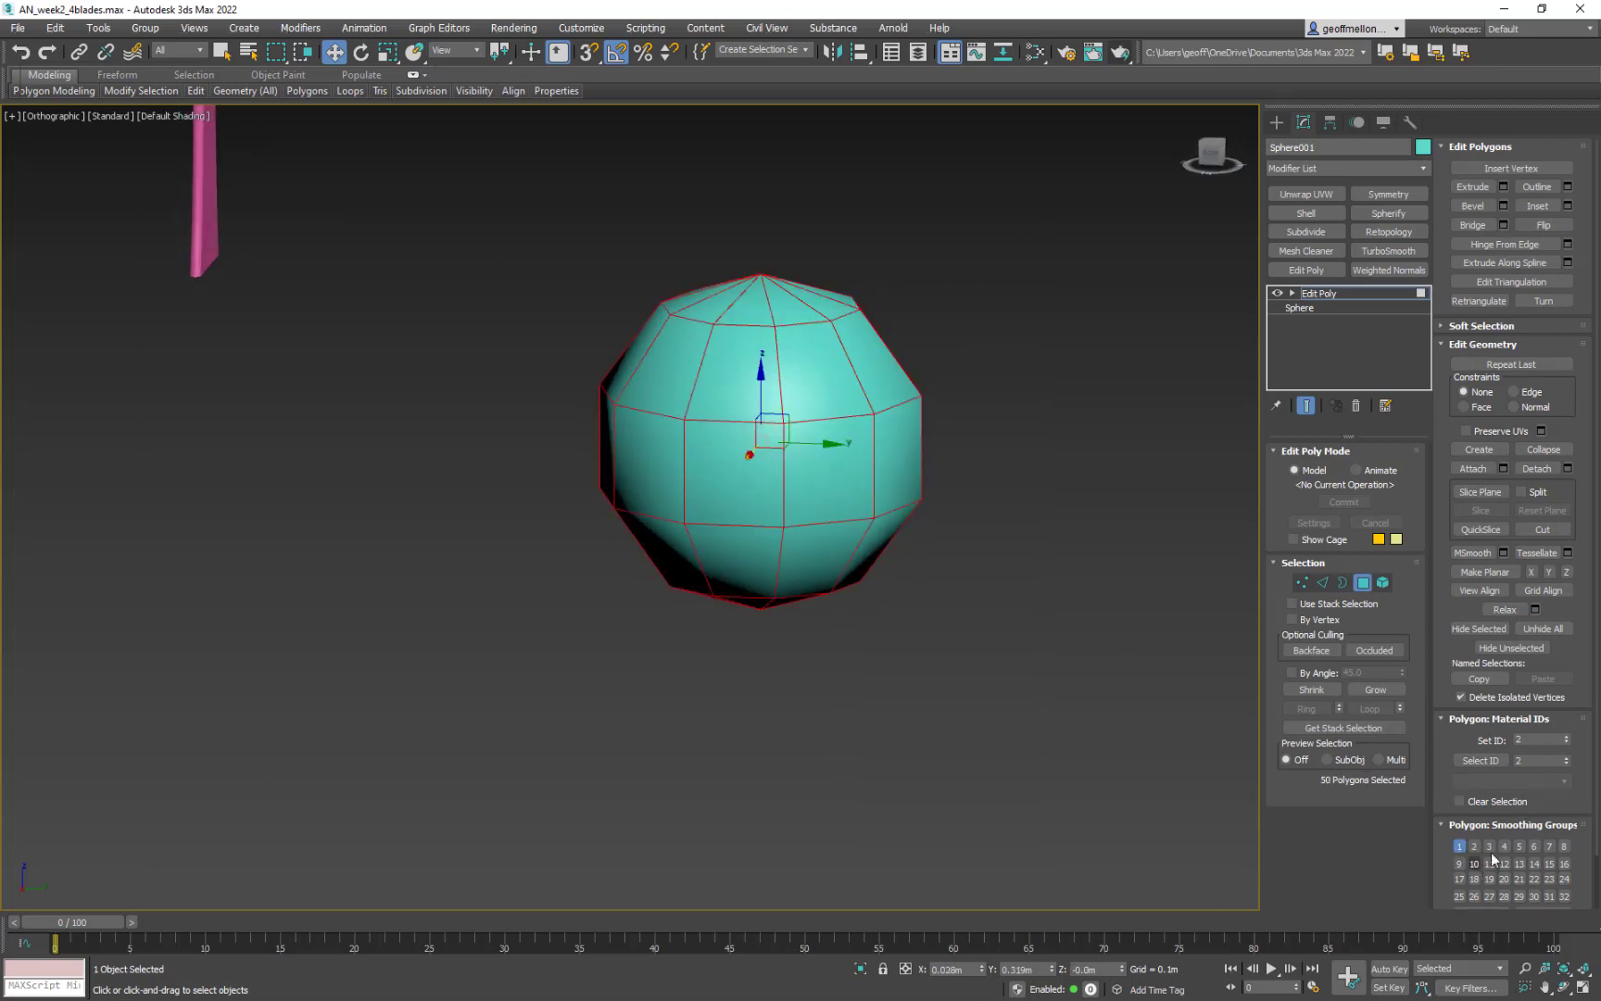
- Inspect the shading across the selected sphere polygons and delete the Edit Poly modifier
middle_drag(947, 509, 885, 528)
scroll(701, 362, up, 4)
scroll(912, 515, down, 2)
middle_drag(975, 614, 843, 476)
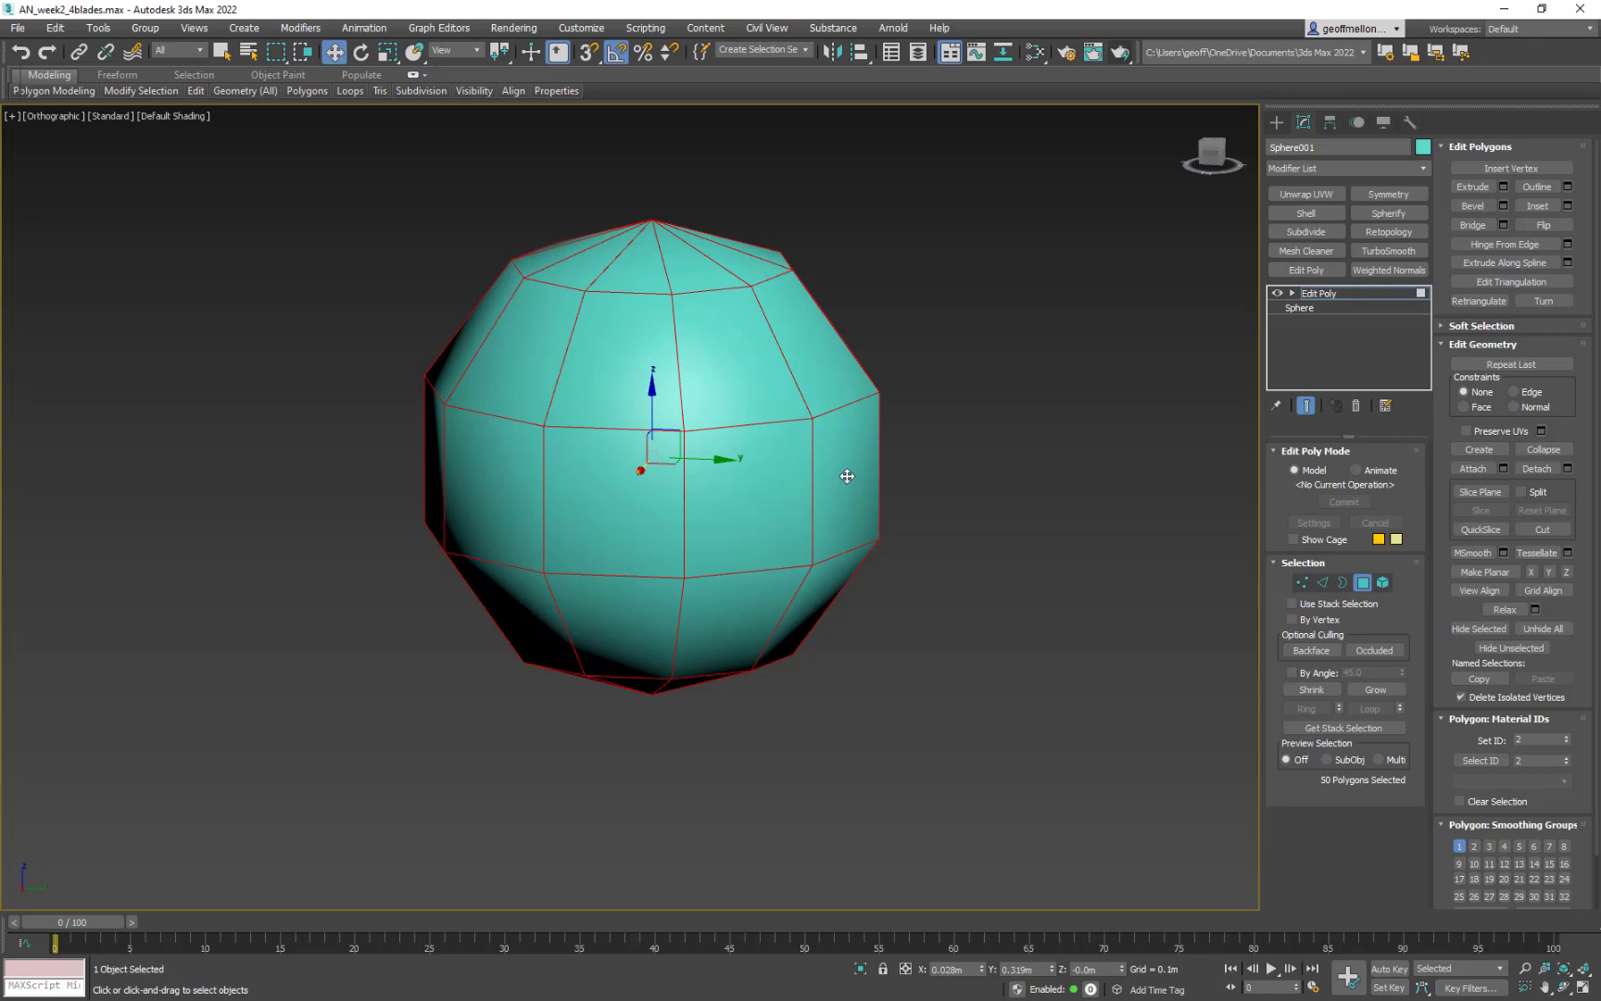
middle_drag(858, 468, 821, 463)
click(1357, 408)
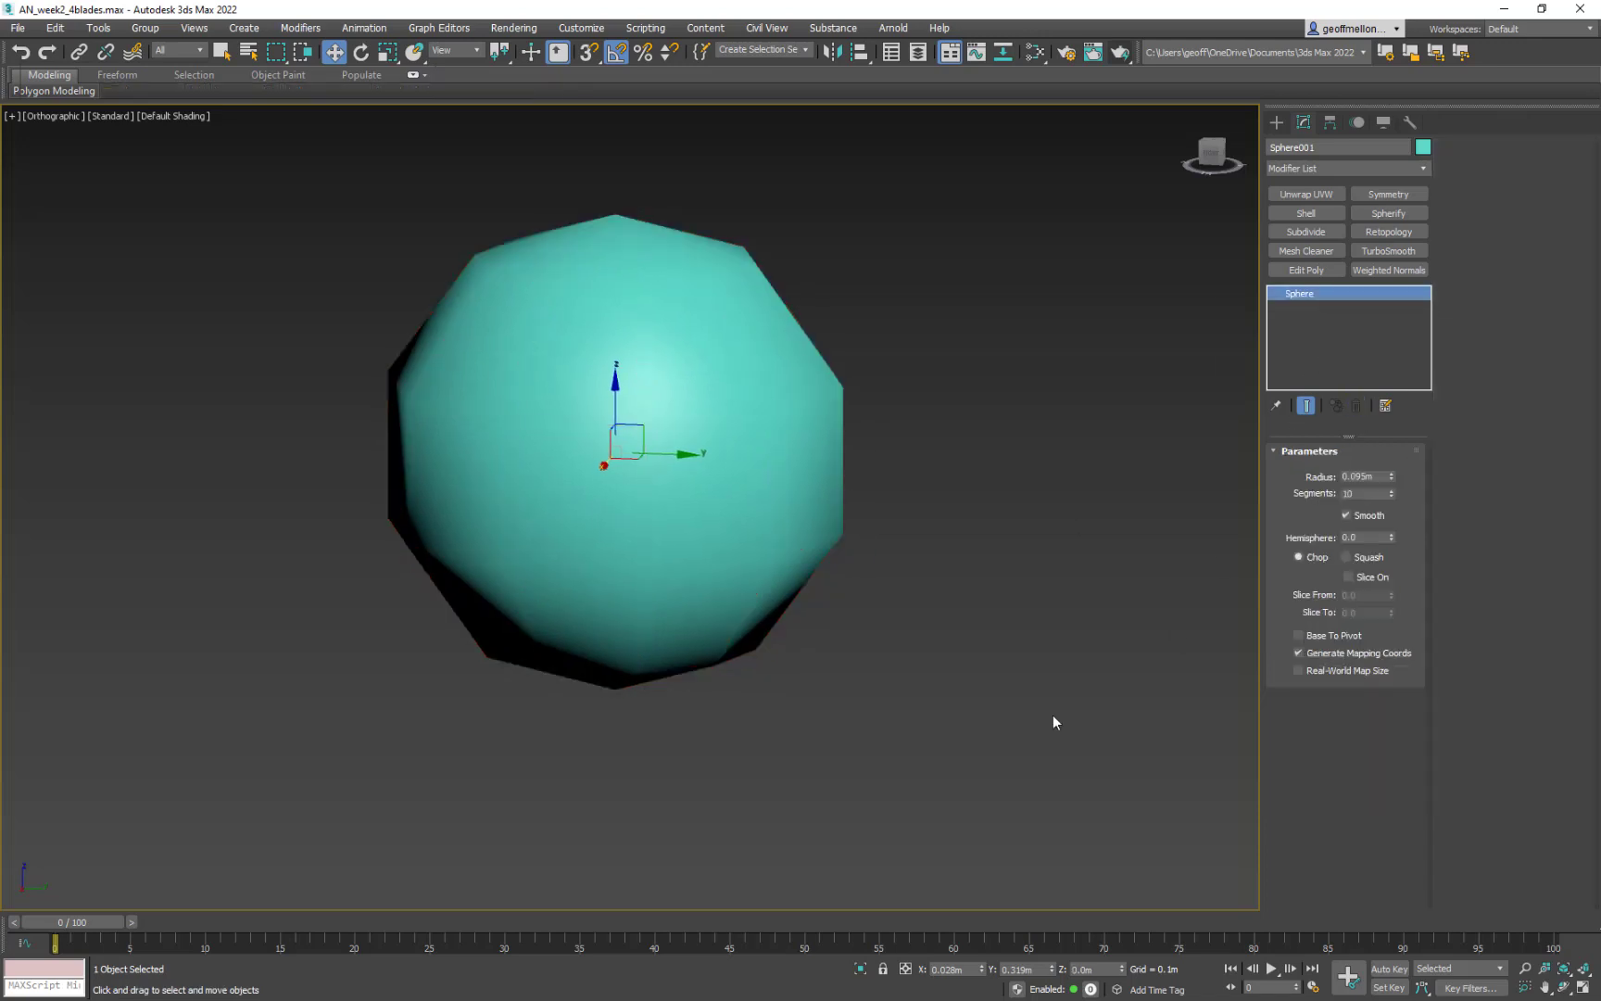
- Turn off the sphere's Smooth option and inspect the faceted shading
middle_drag(975, 508, 1049, 479)
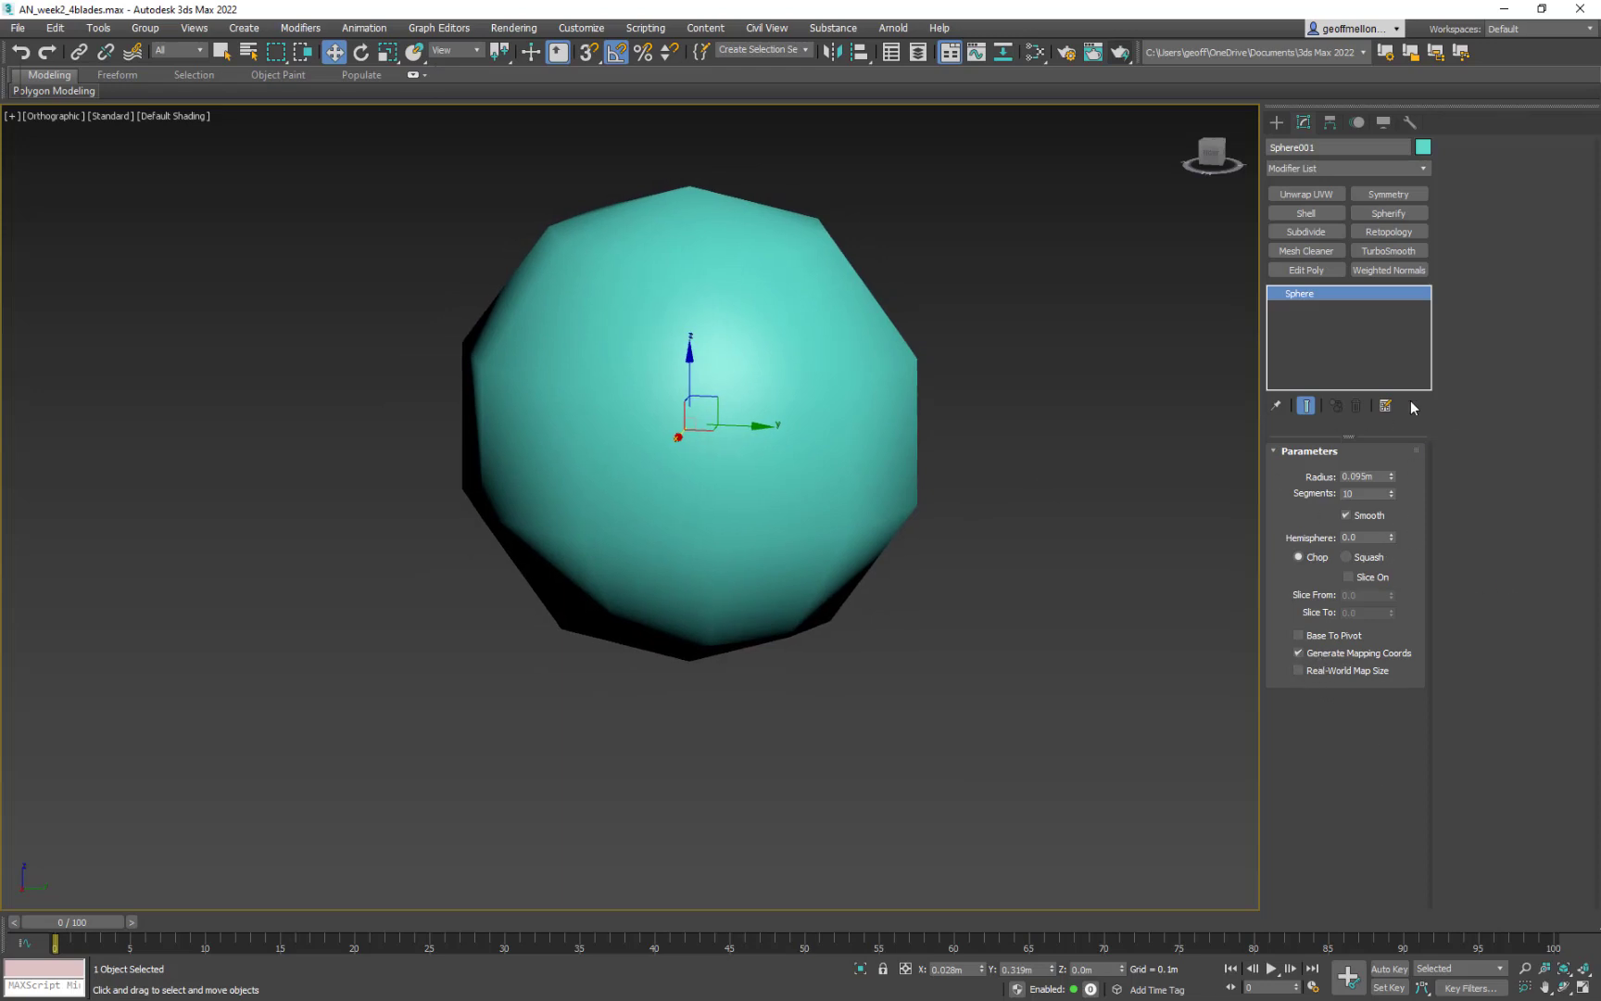
click(1346, 516)
middle_drag(1137, 600, 1039, 574)
mouse_move(1005, 491)
alt+middle_down()
mouse_move(915, 464)
mouse_move(1001, 410)
alt+middle_up()
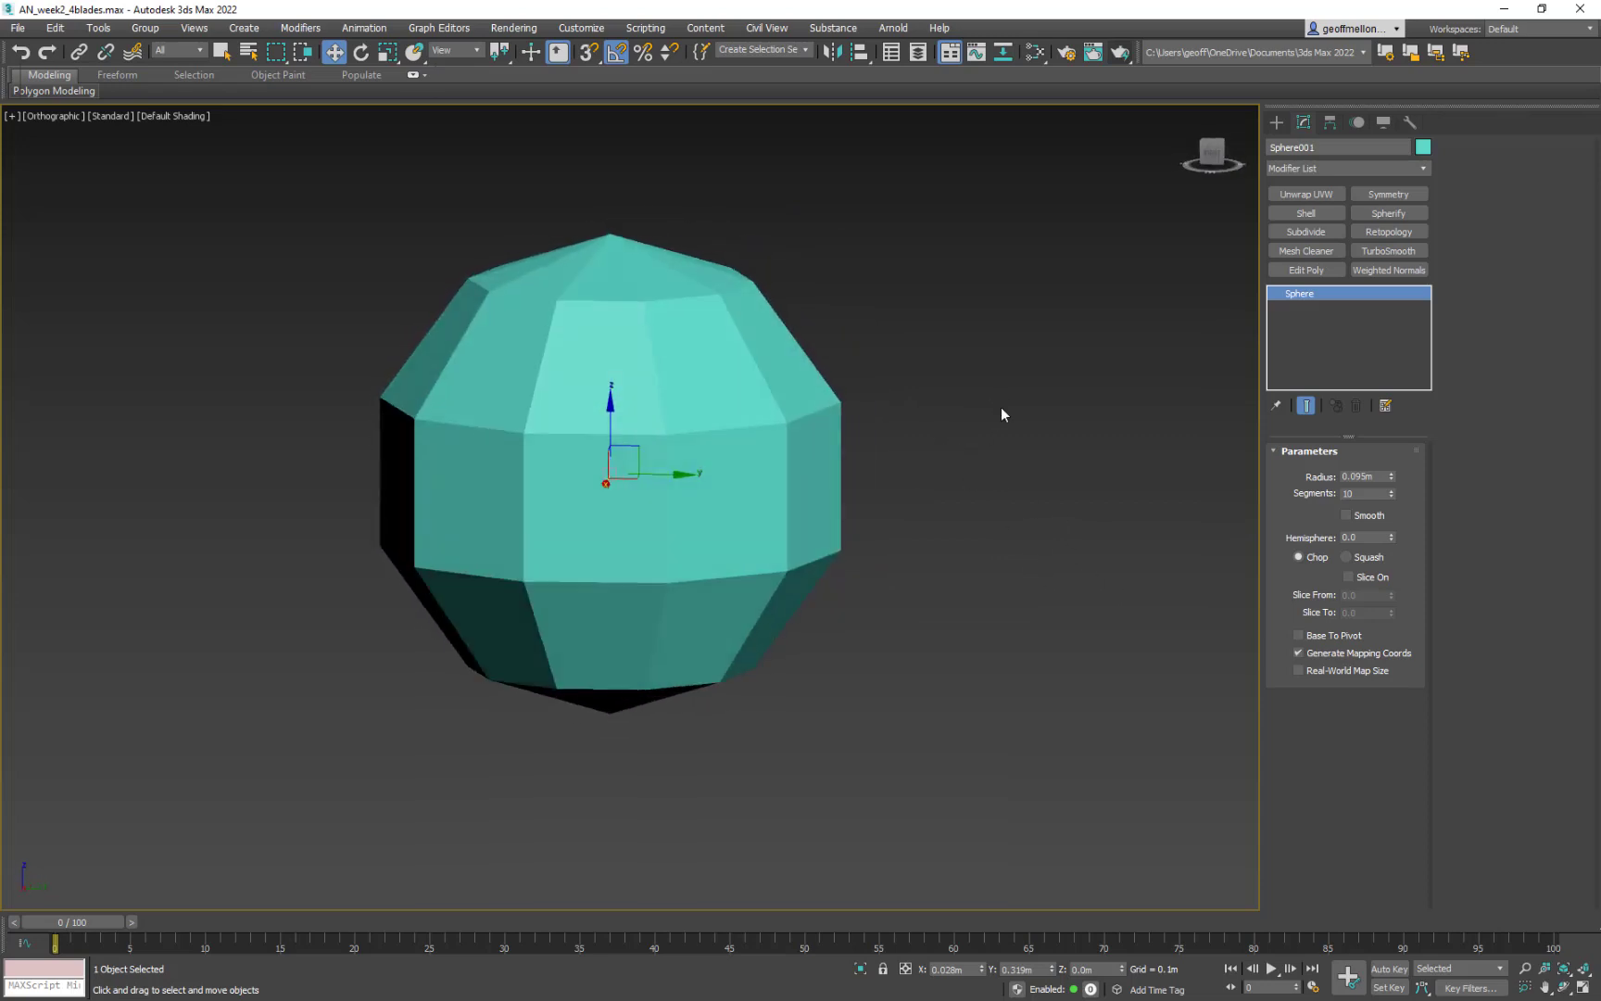
- Add an Edit Poly modifier to the sphere and assign all its polygons to smoothing group 1
click(1311, 270)
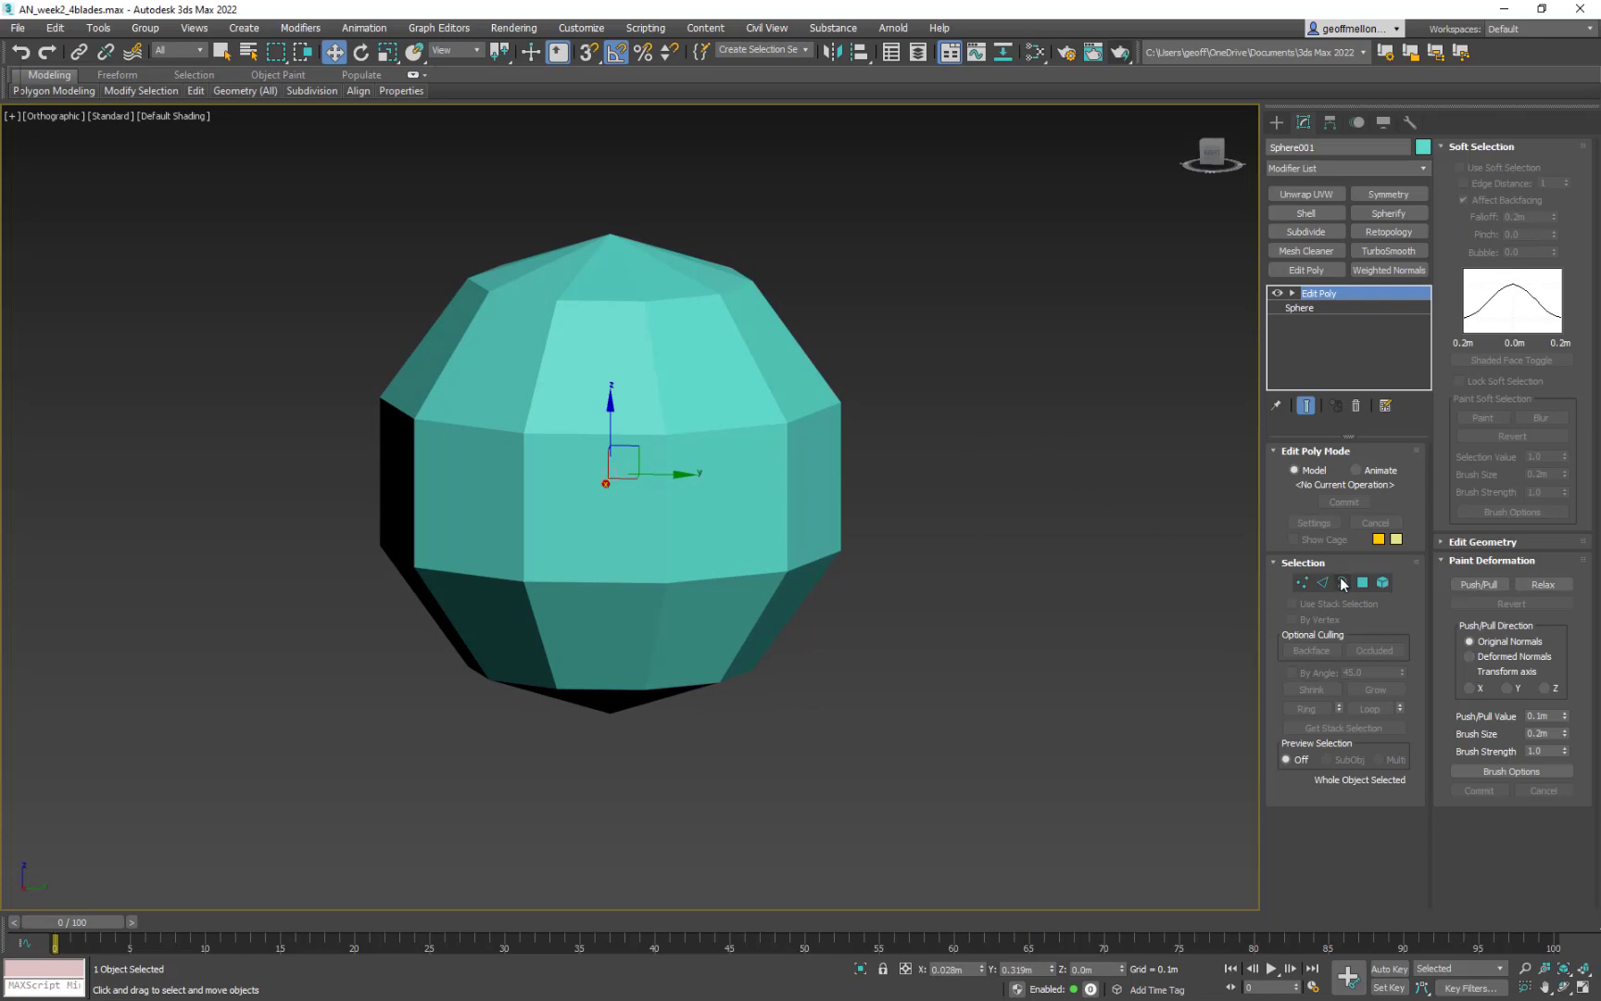
click(1364, 583)
key(ctrl+a)
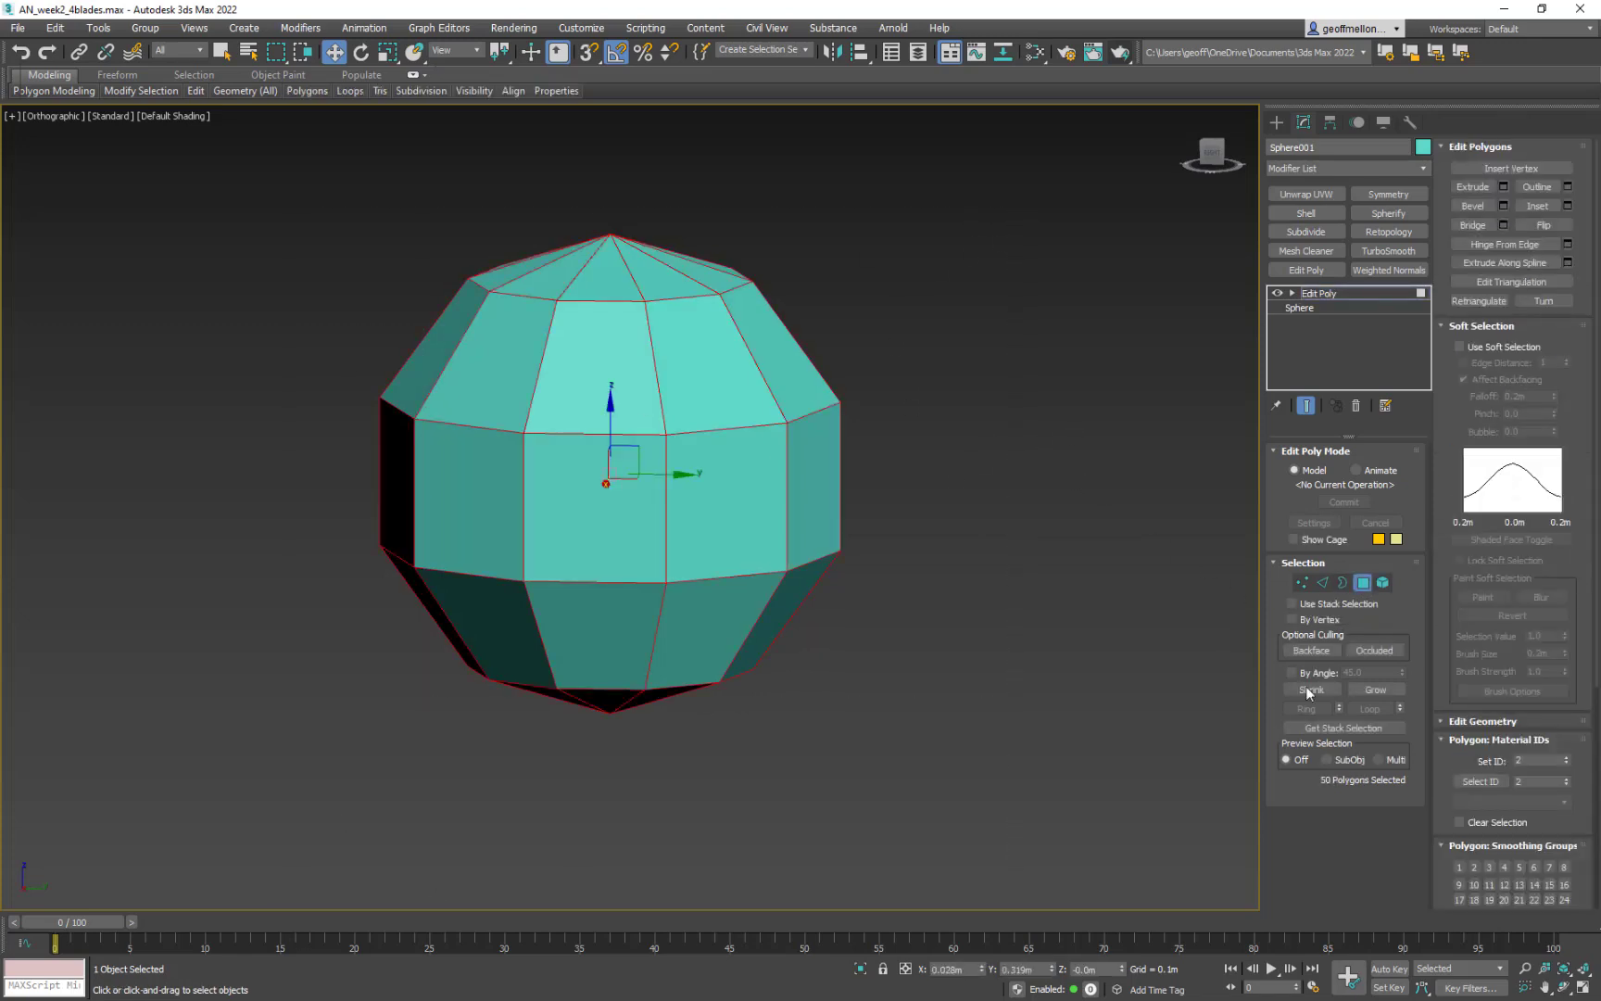
click(1458, 867)
click(1000, 613)
mouse_move(958, 634)
alt+middle_down()
mouse_move(965, 647)
mouse_move(947, 647)
mouse_move(949, 613)
alt+middle_up()
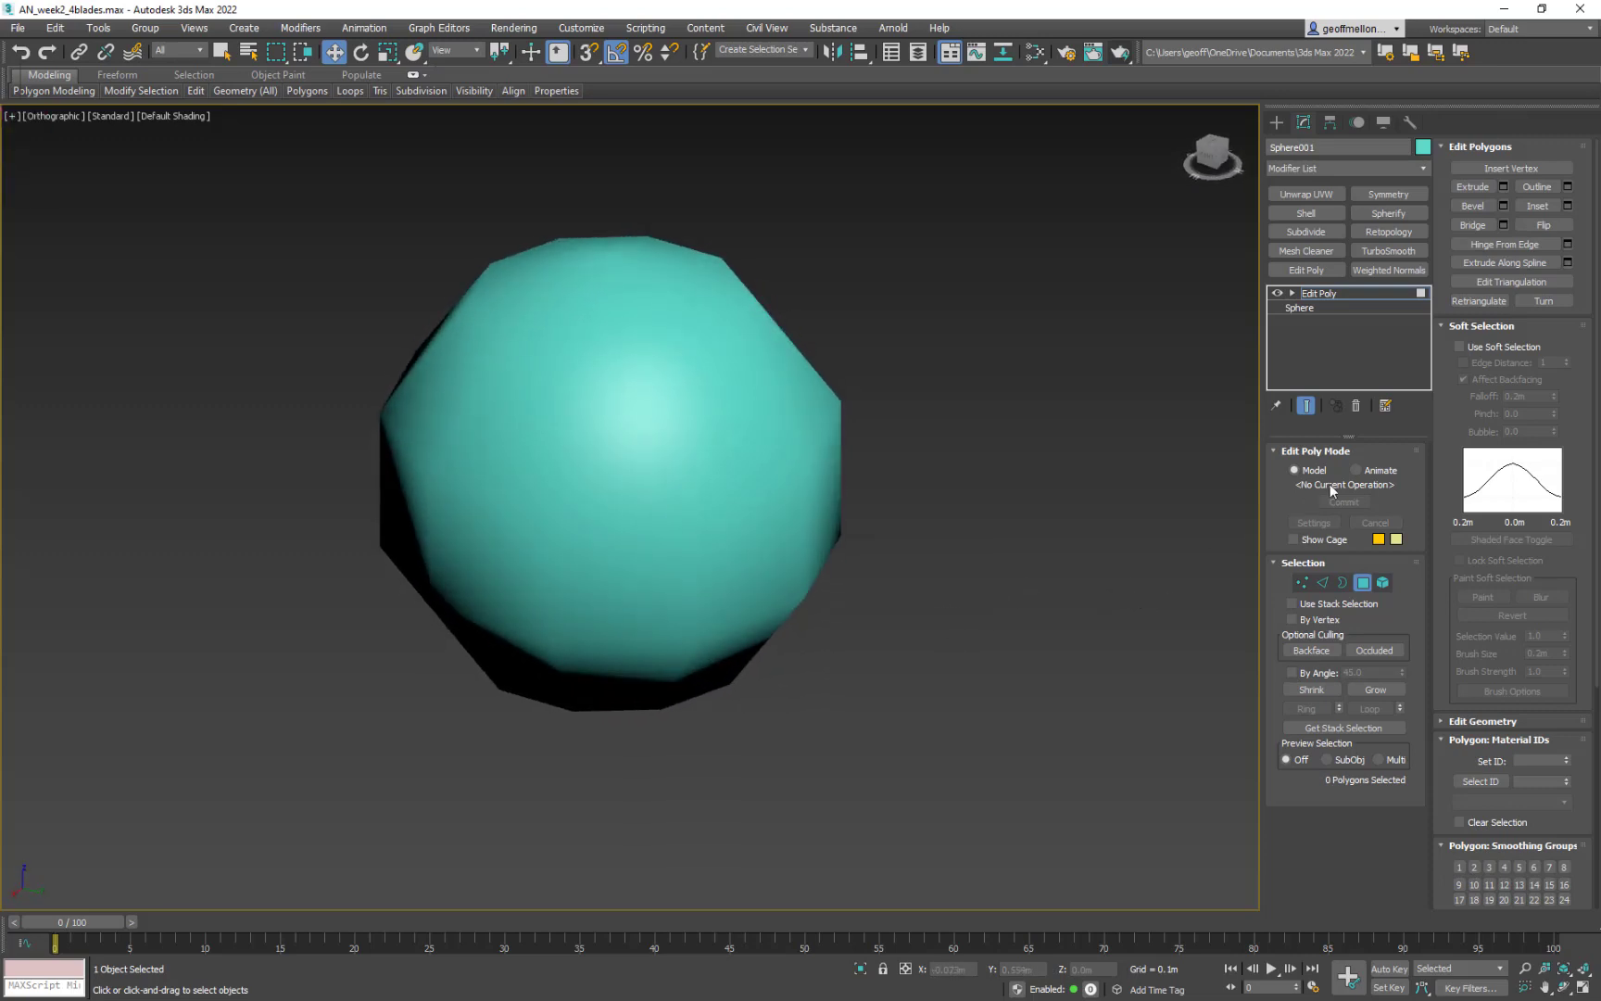
- Remove the sphere's Edit Poly modifier and delete the sphere from the scene
click(1364, 583)
click(1355, 405)
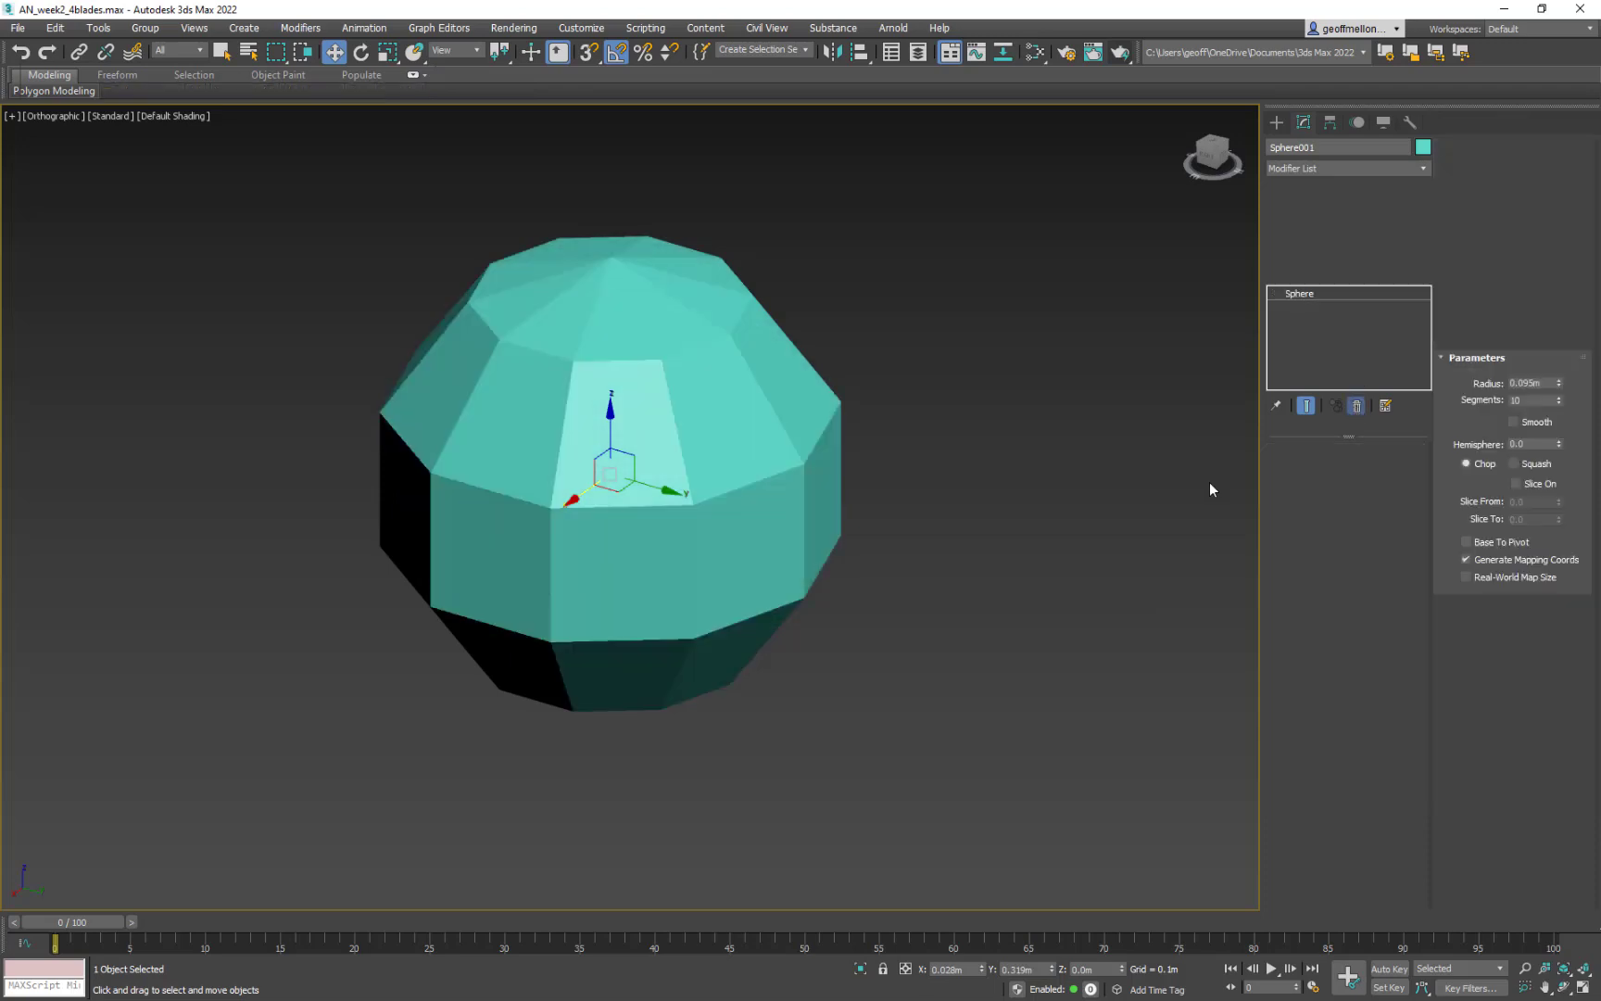
mouse_move(792, 574)
middle_down()
mouse_move(863, 563)
mouse_move(873, 637)
middle_up()
scroll(874, 638, down, 3)
alt+middle_drag(874, 638, 820, 554)
middle_drag(1069, 499, 981, 460)
key(Delete)
- Select the gladius blade, disable its Symmetry modifier, and bring the bevel at the blade's widest point into close view
middle_drag(842, 396, 1148, 741)
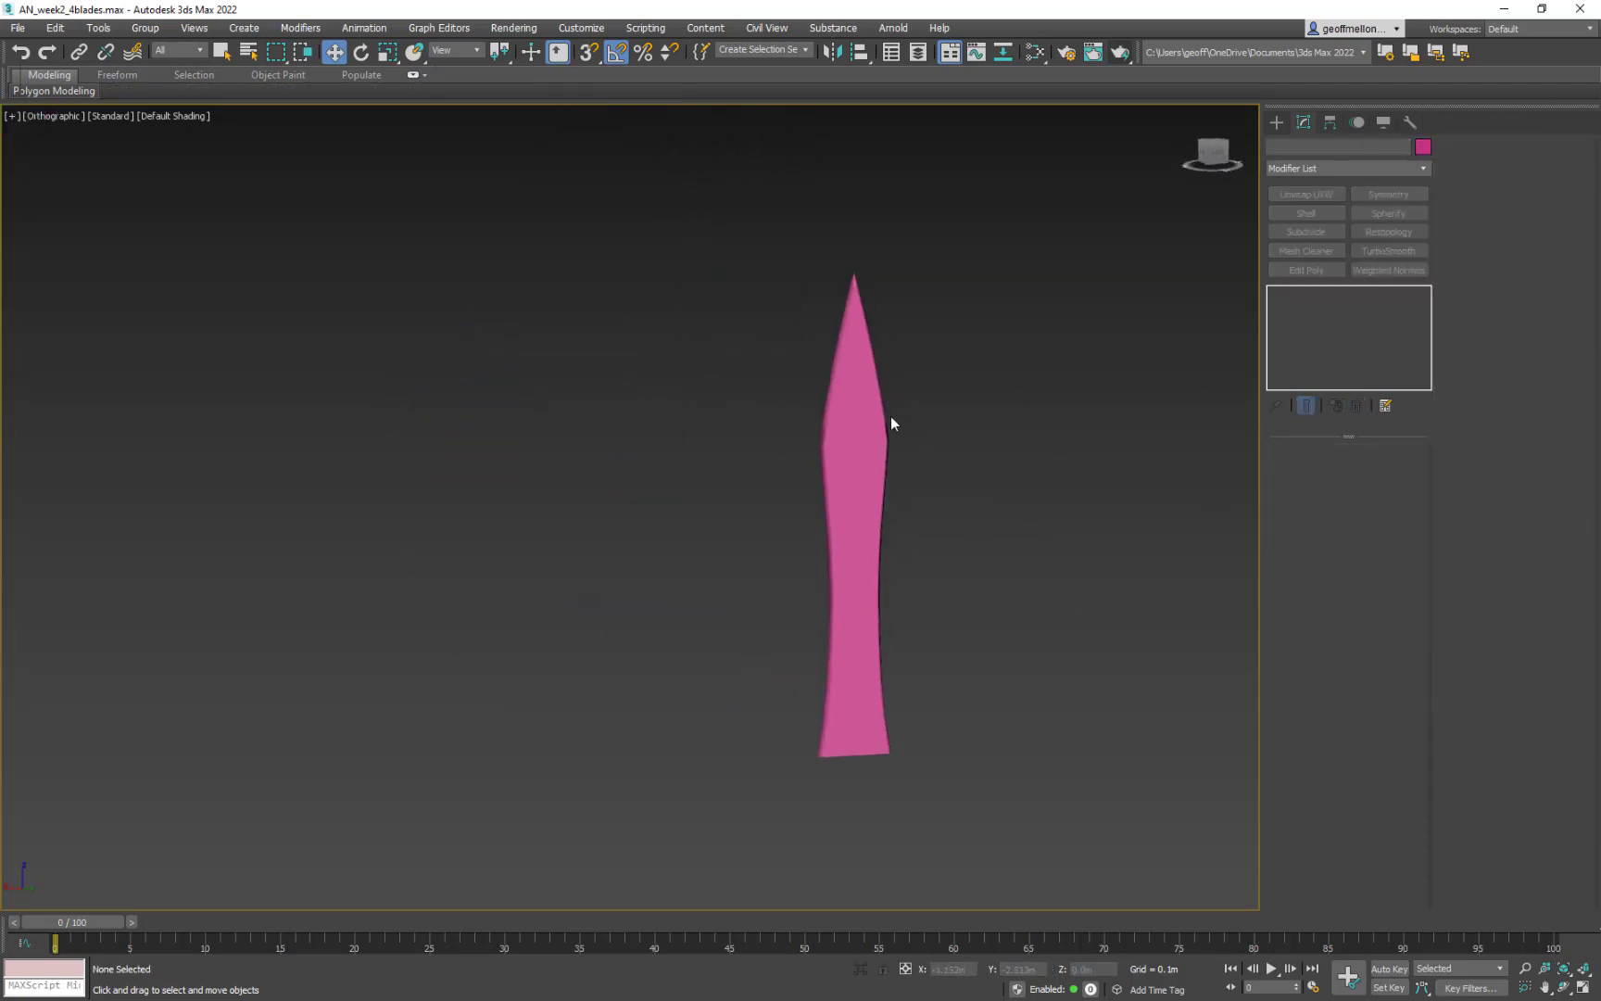
click(843, 408)
alt+middle_drag(970, 550, 1036, 580)
scroll(904, 474, up, 3)
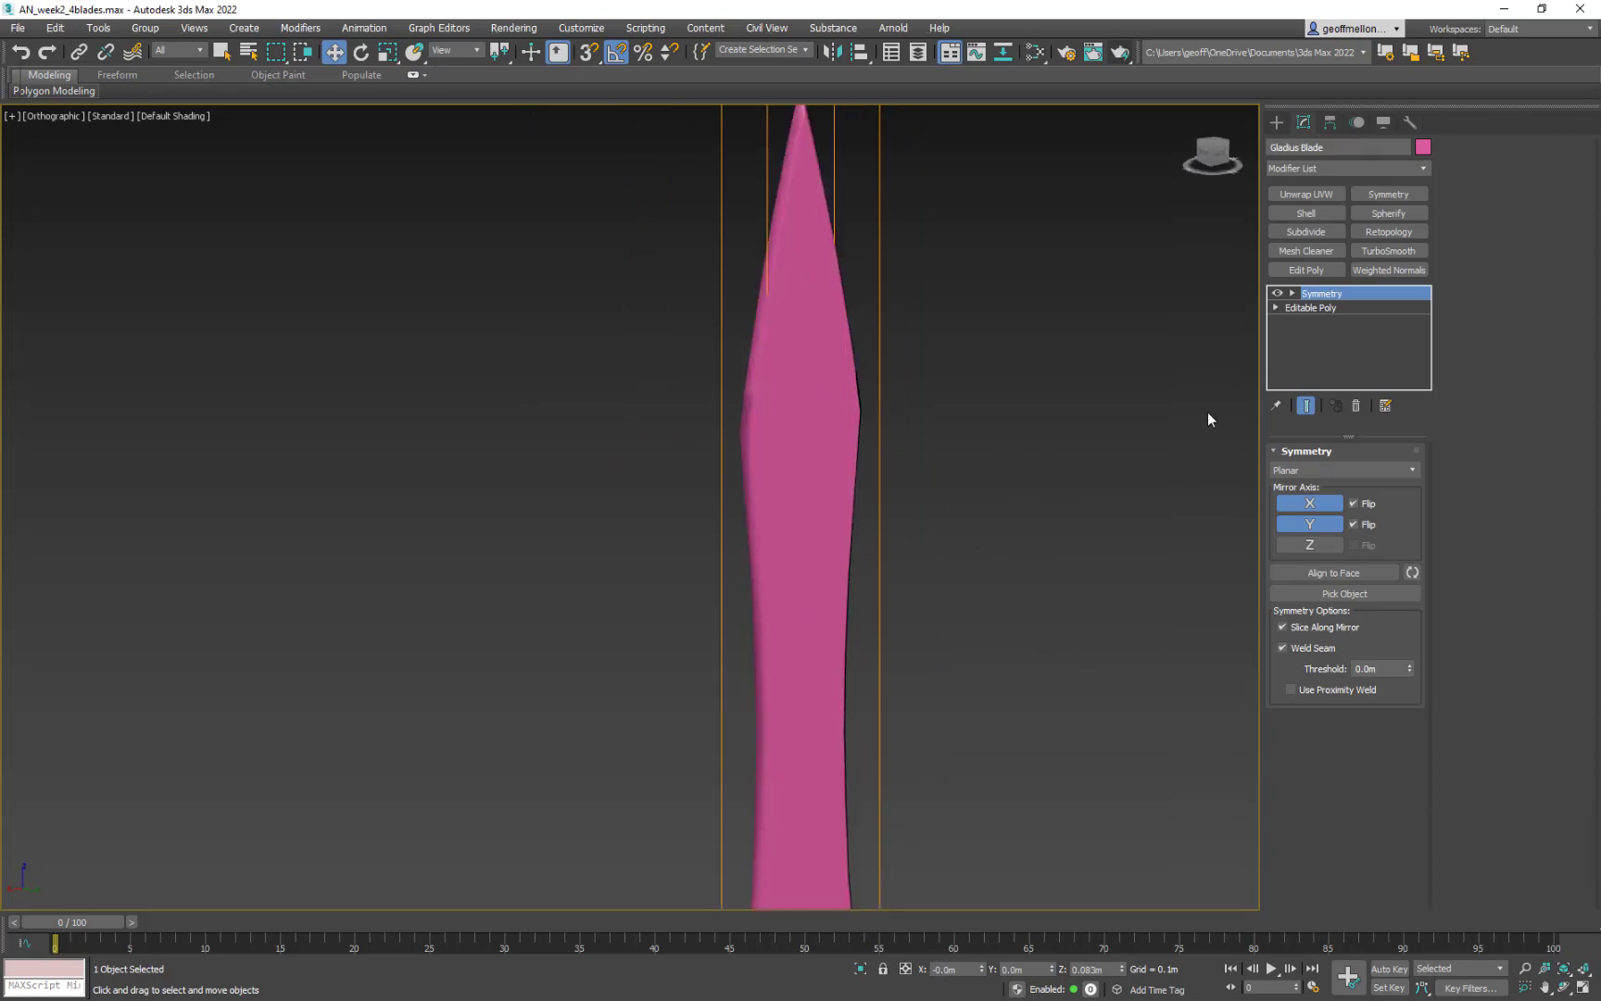
click(1278, 293)
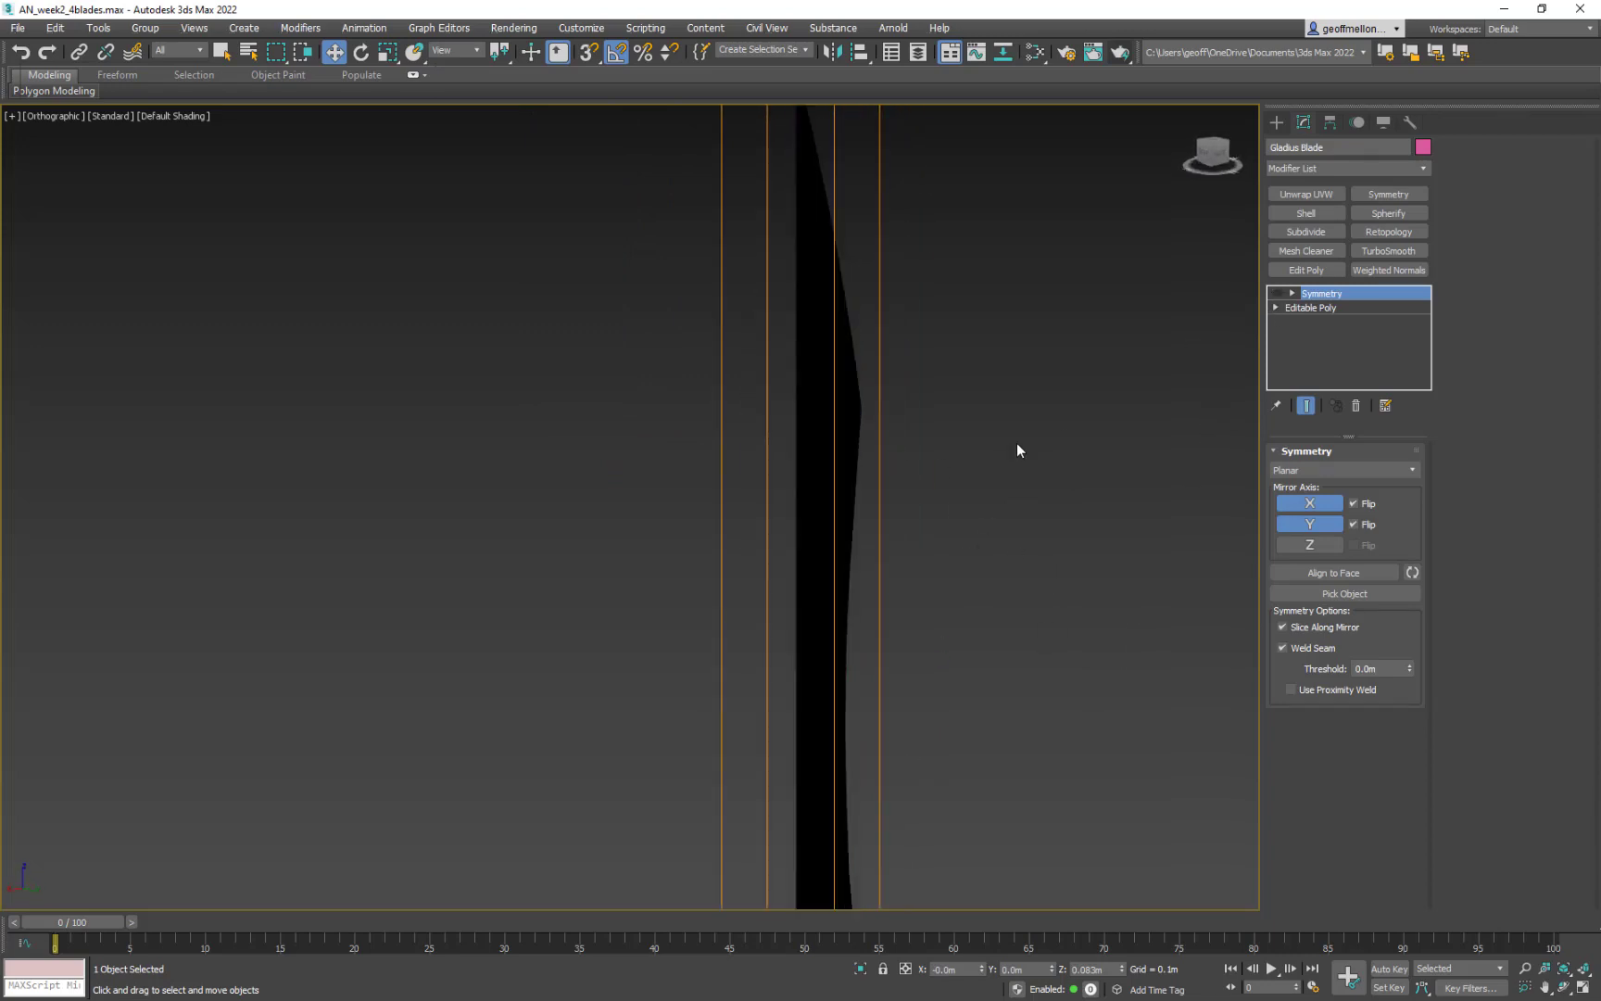
alt+middle_drag(1106, 443, 844, 587)
scroll(784, 436, up, 4)
scroll(843, 586, up, 3)
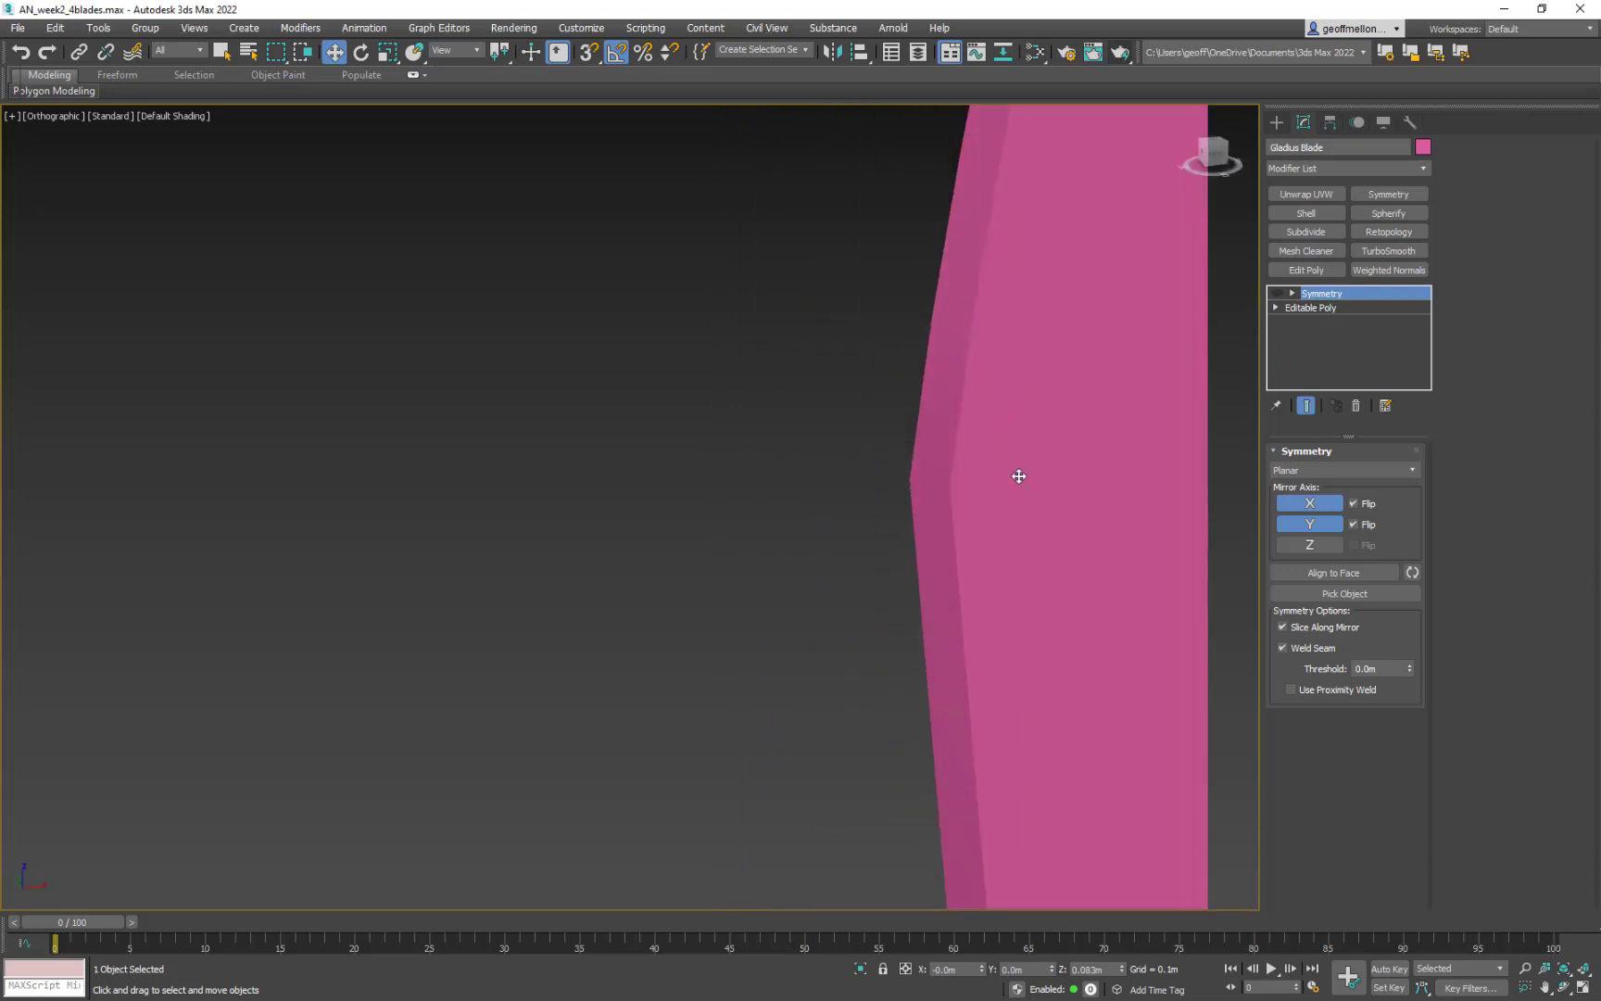
mouse_move(1026, 447)
middle_down()
mouse_move(944, 545)
mouse_move(1033, 310)
mouse_move(934, 326)
middle_up()
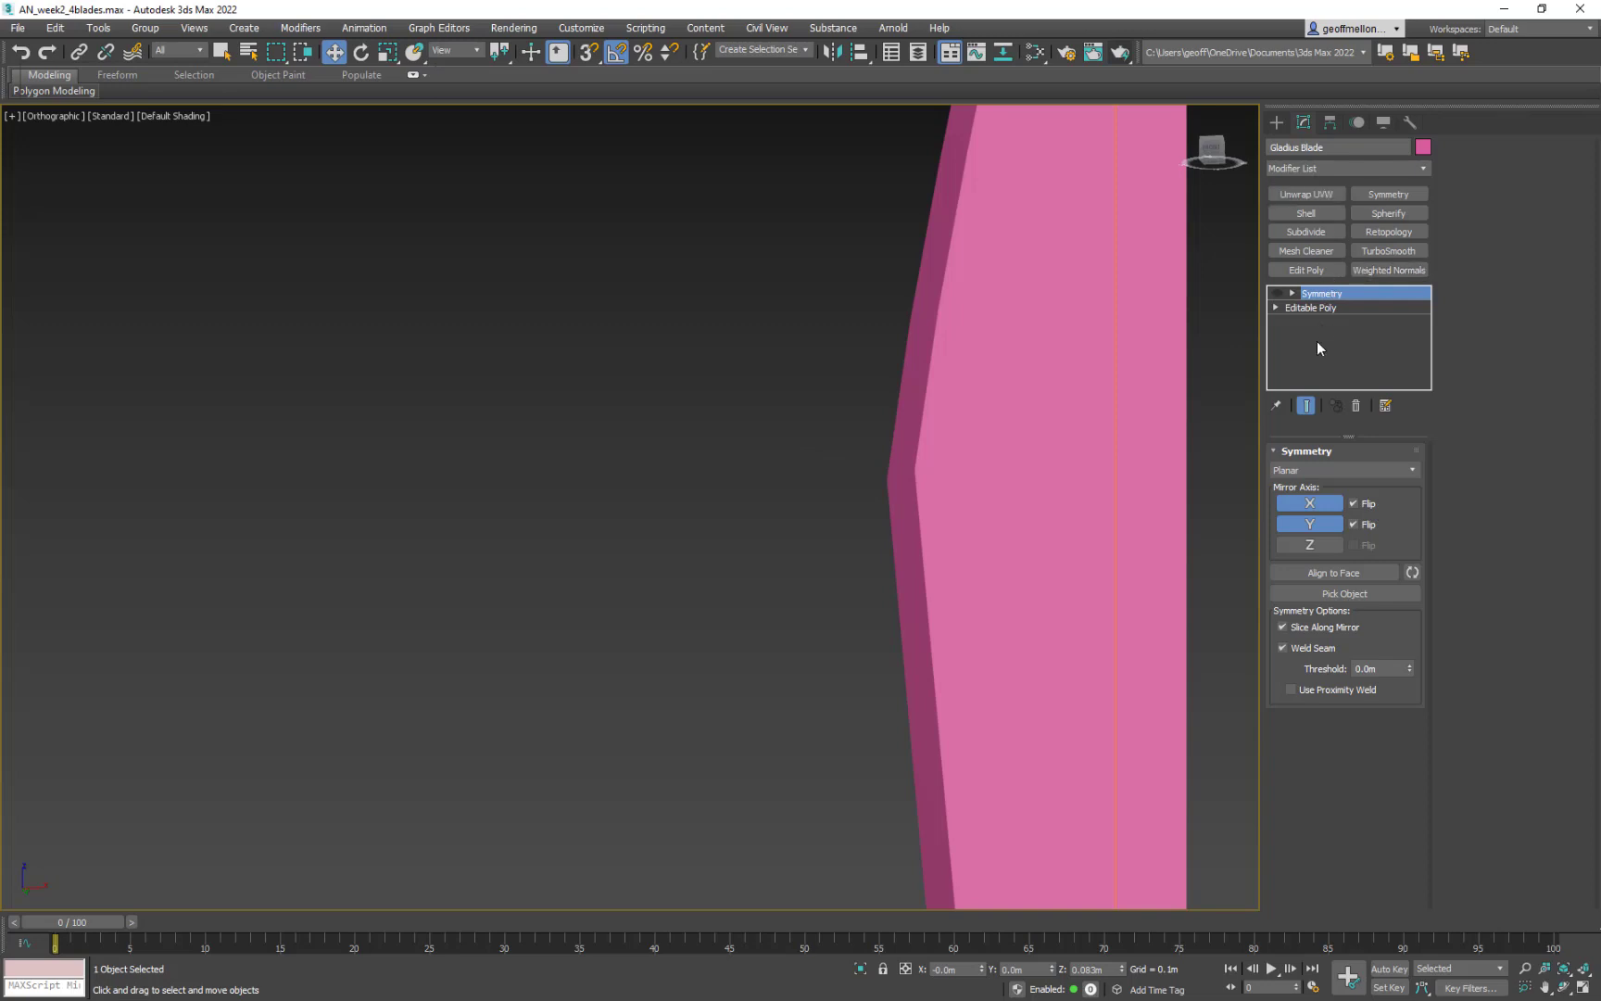
- Enter polygon editing on the blade's base mesh and check the smoothing groups of the bevel polygons above and below the widest point
click(1316, 306)
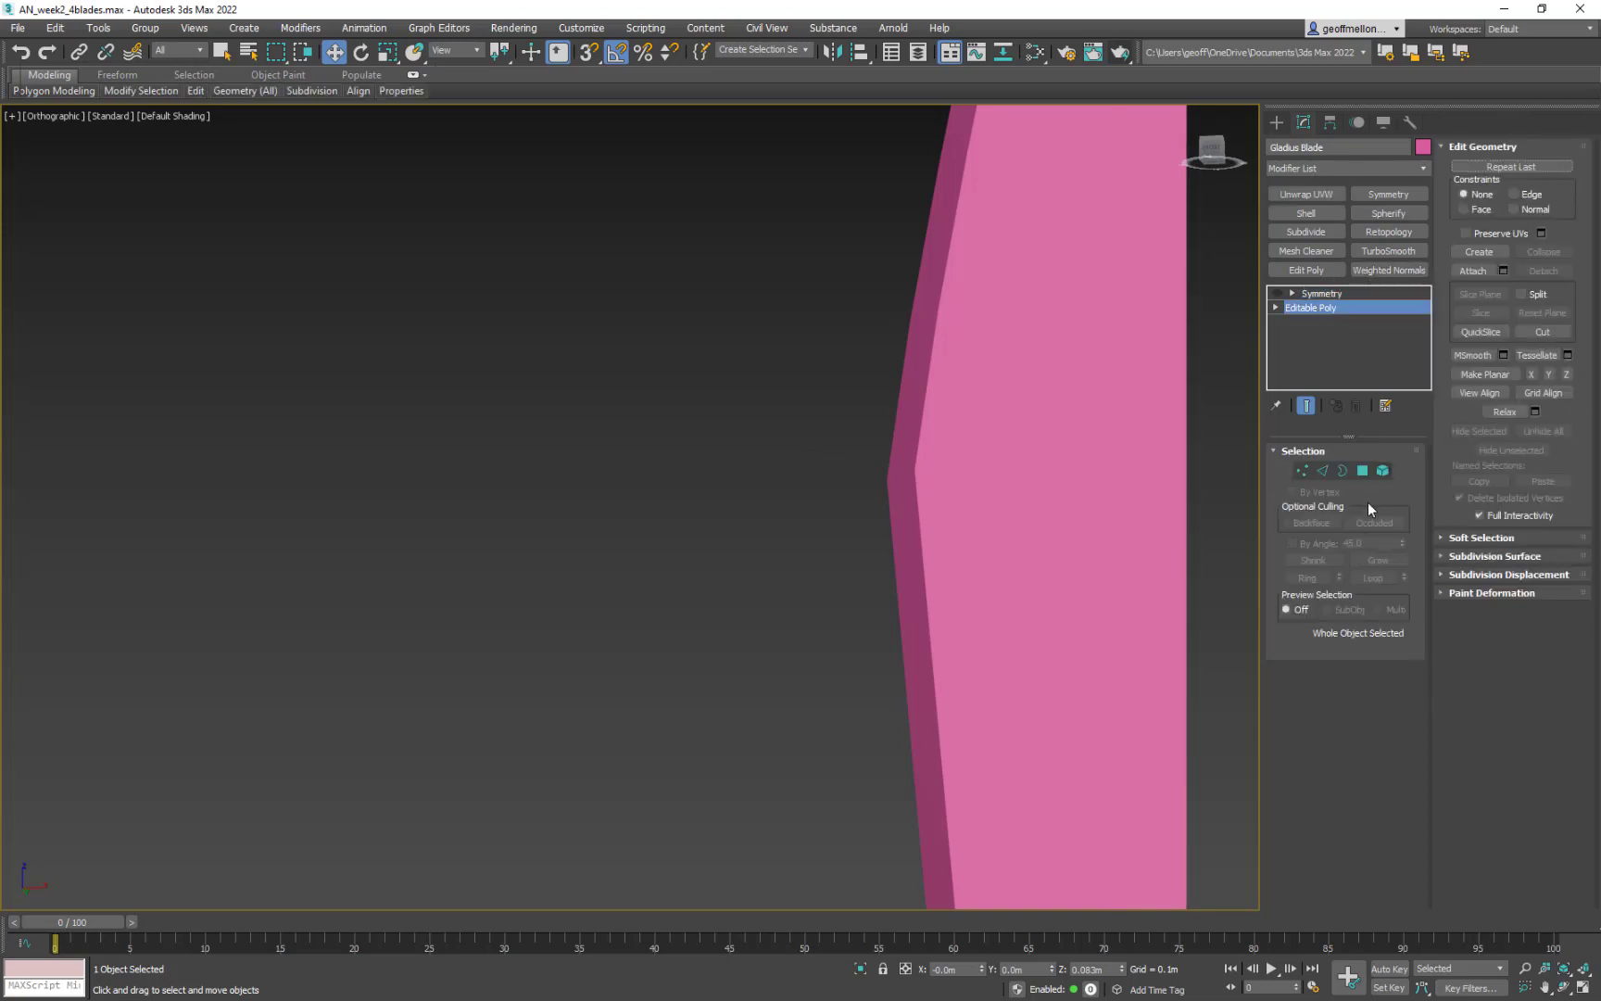
click(1363, 471)
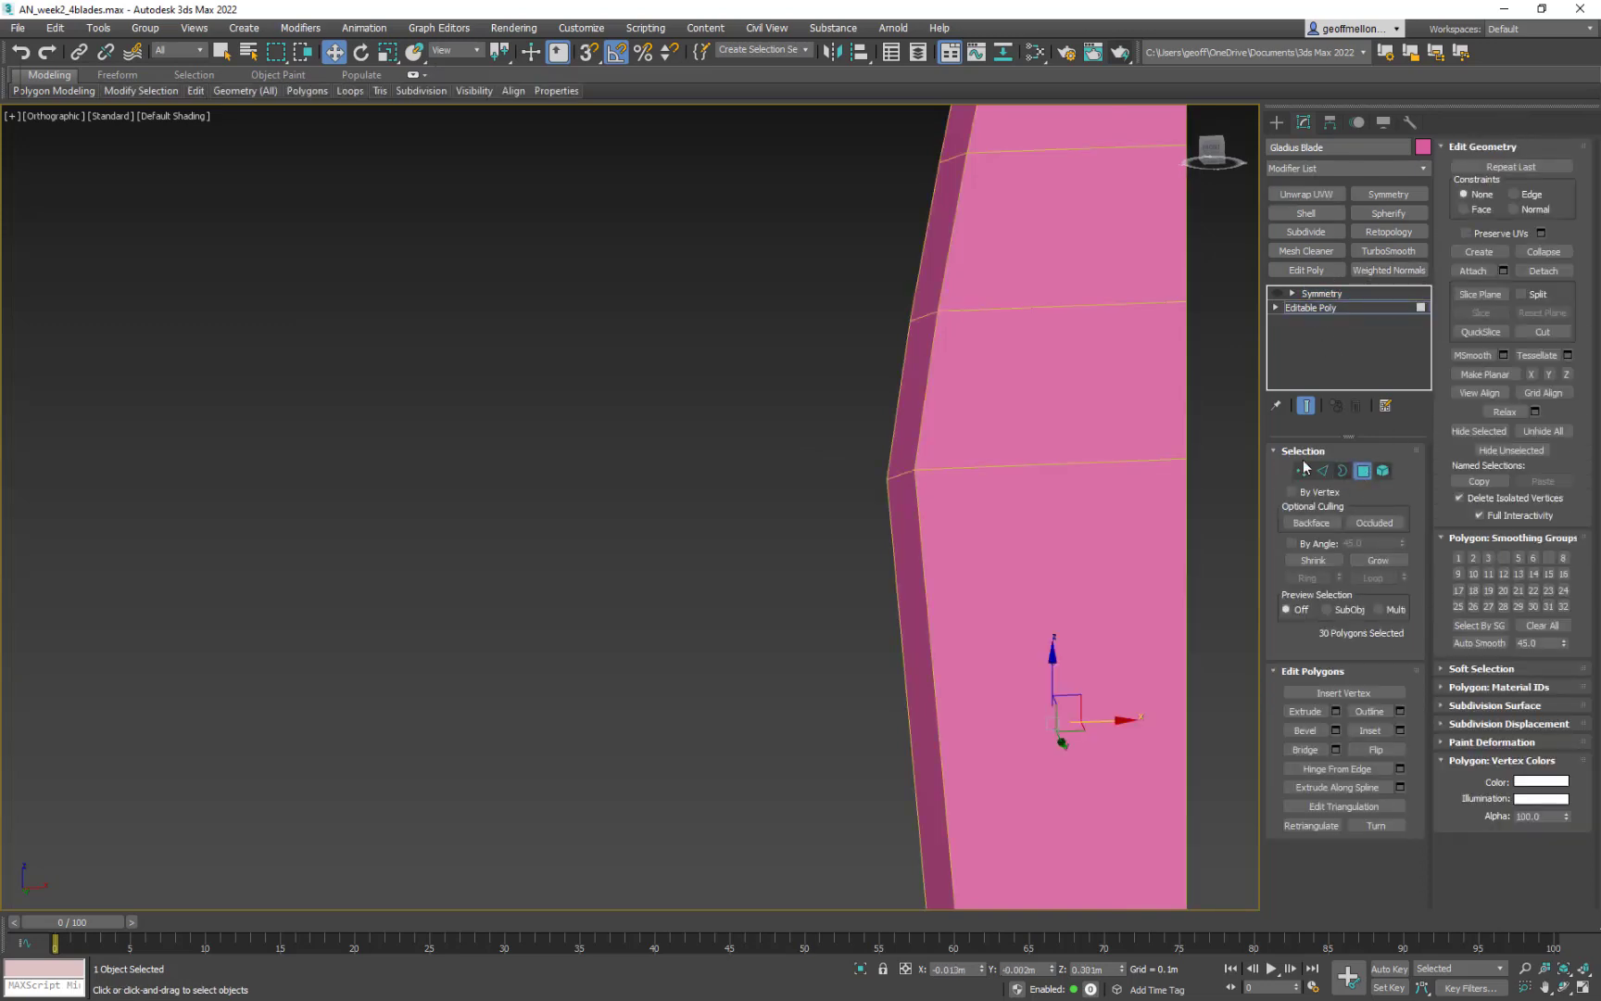
click(908, 422)
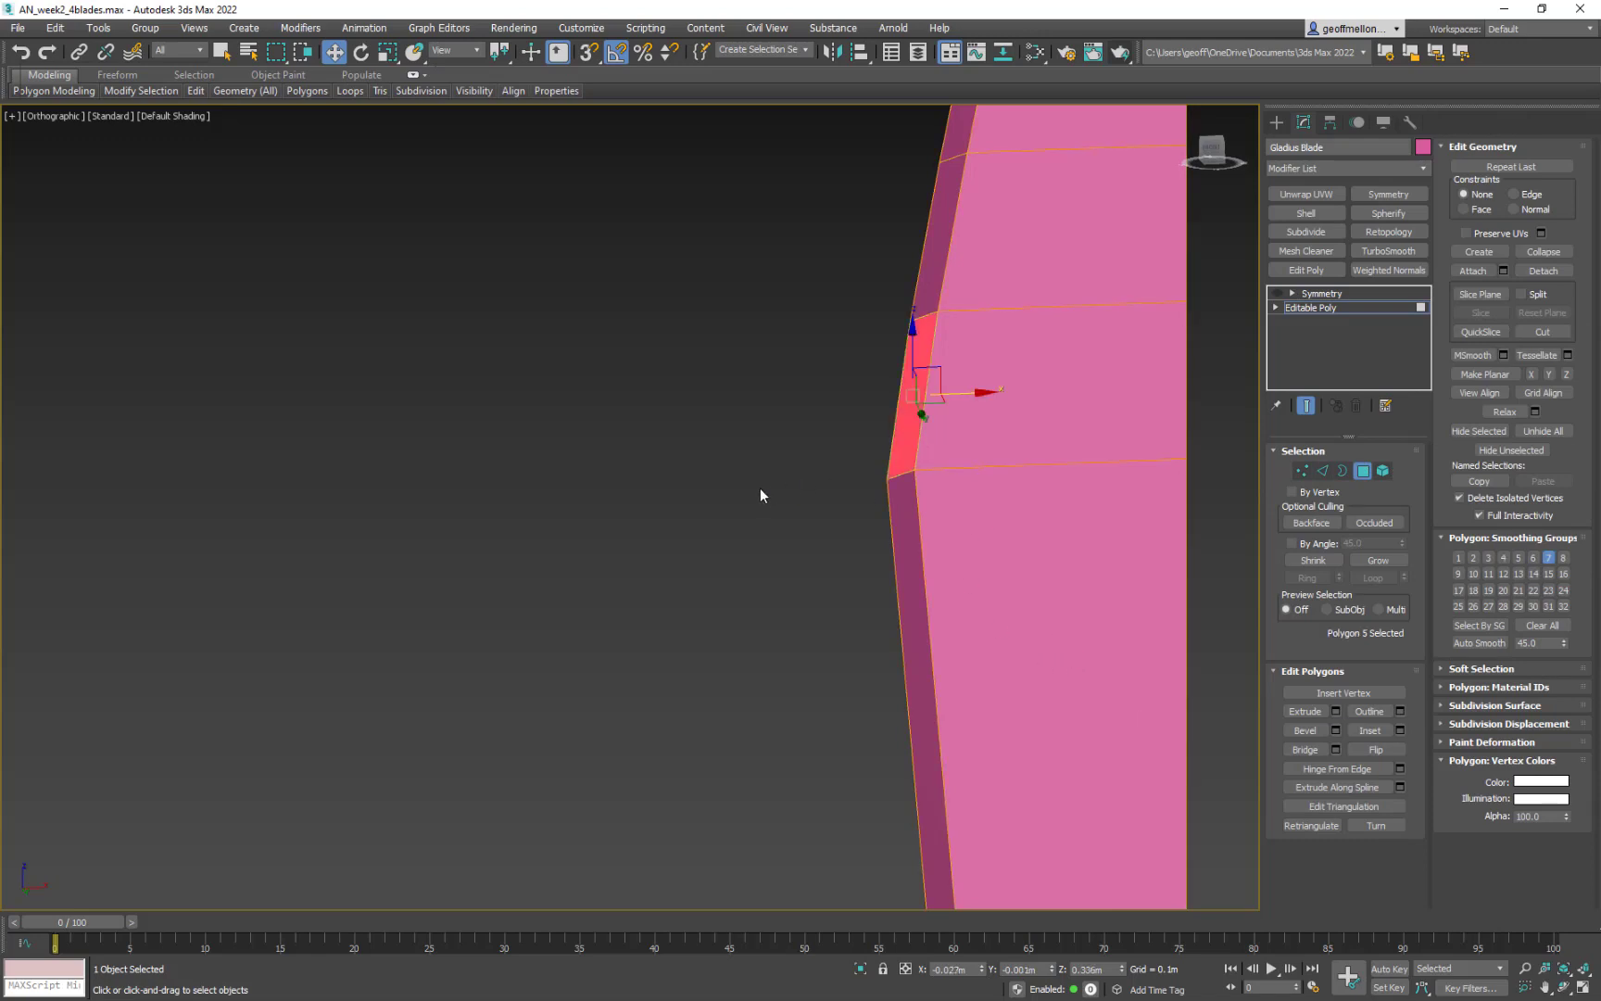
middle_drag(754, 486, 717, 404)
click(1546, 557)
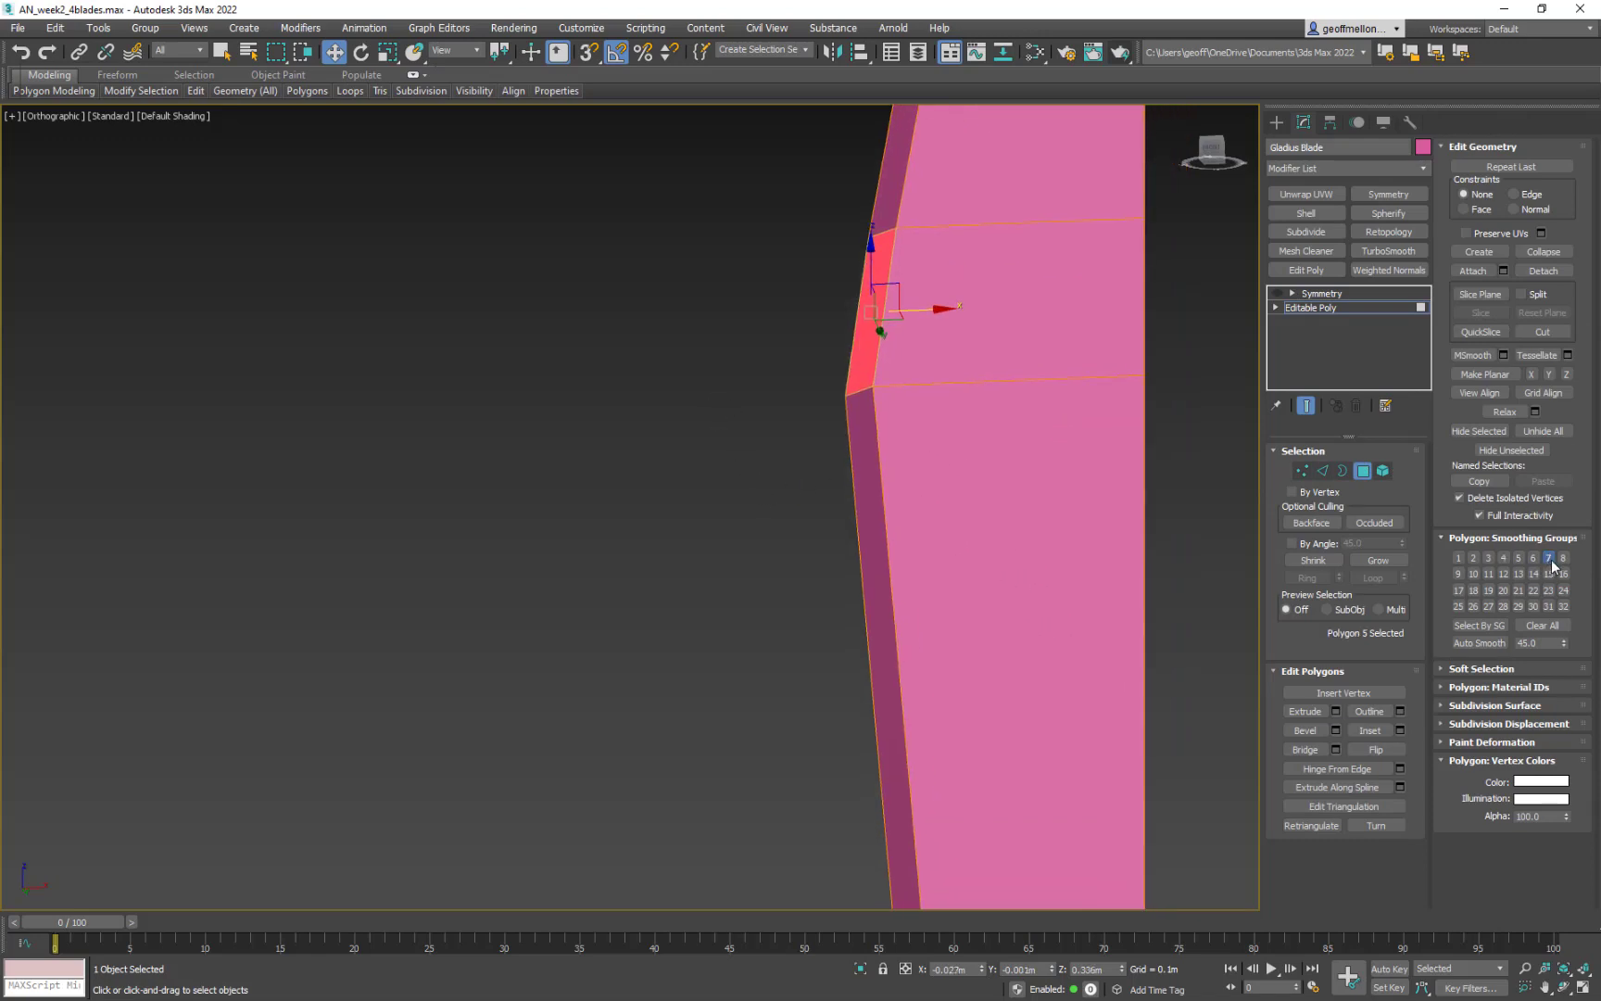
click(860, 471)
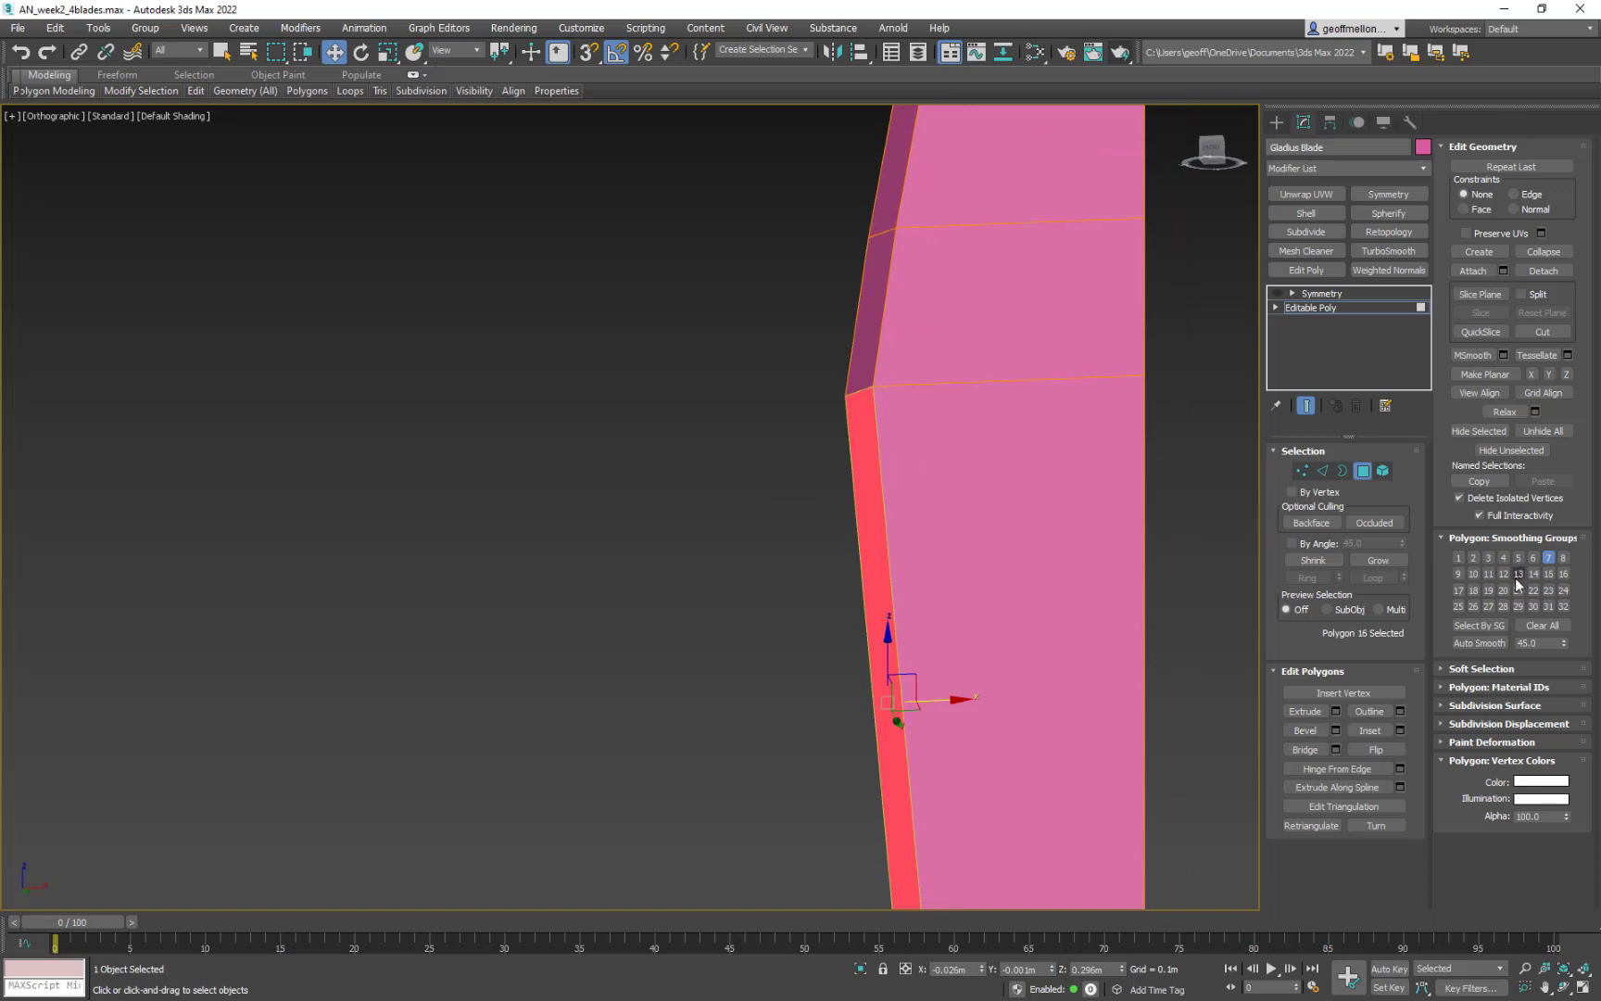
middle_drag(872, 481, 838, 594)
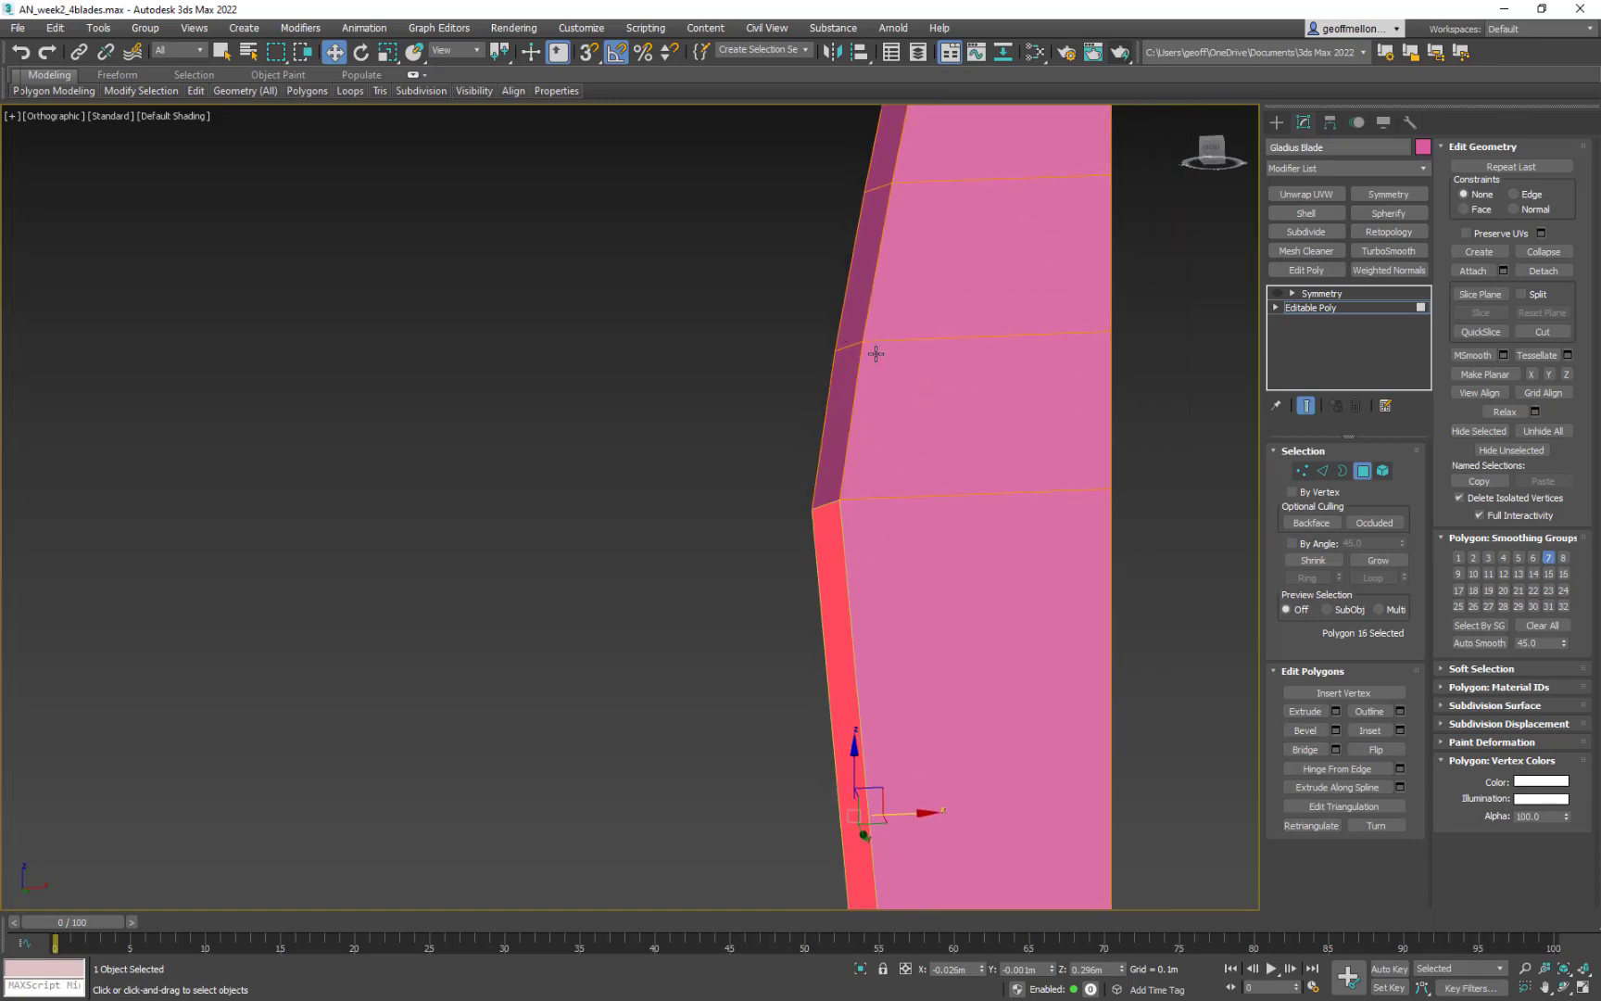
- Select the entire strip of bevel polygons along the blade's cutting edge
scroll(891, 325, down, 6)
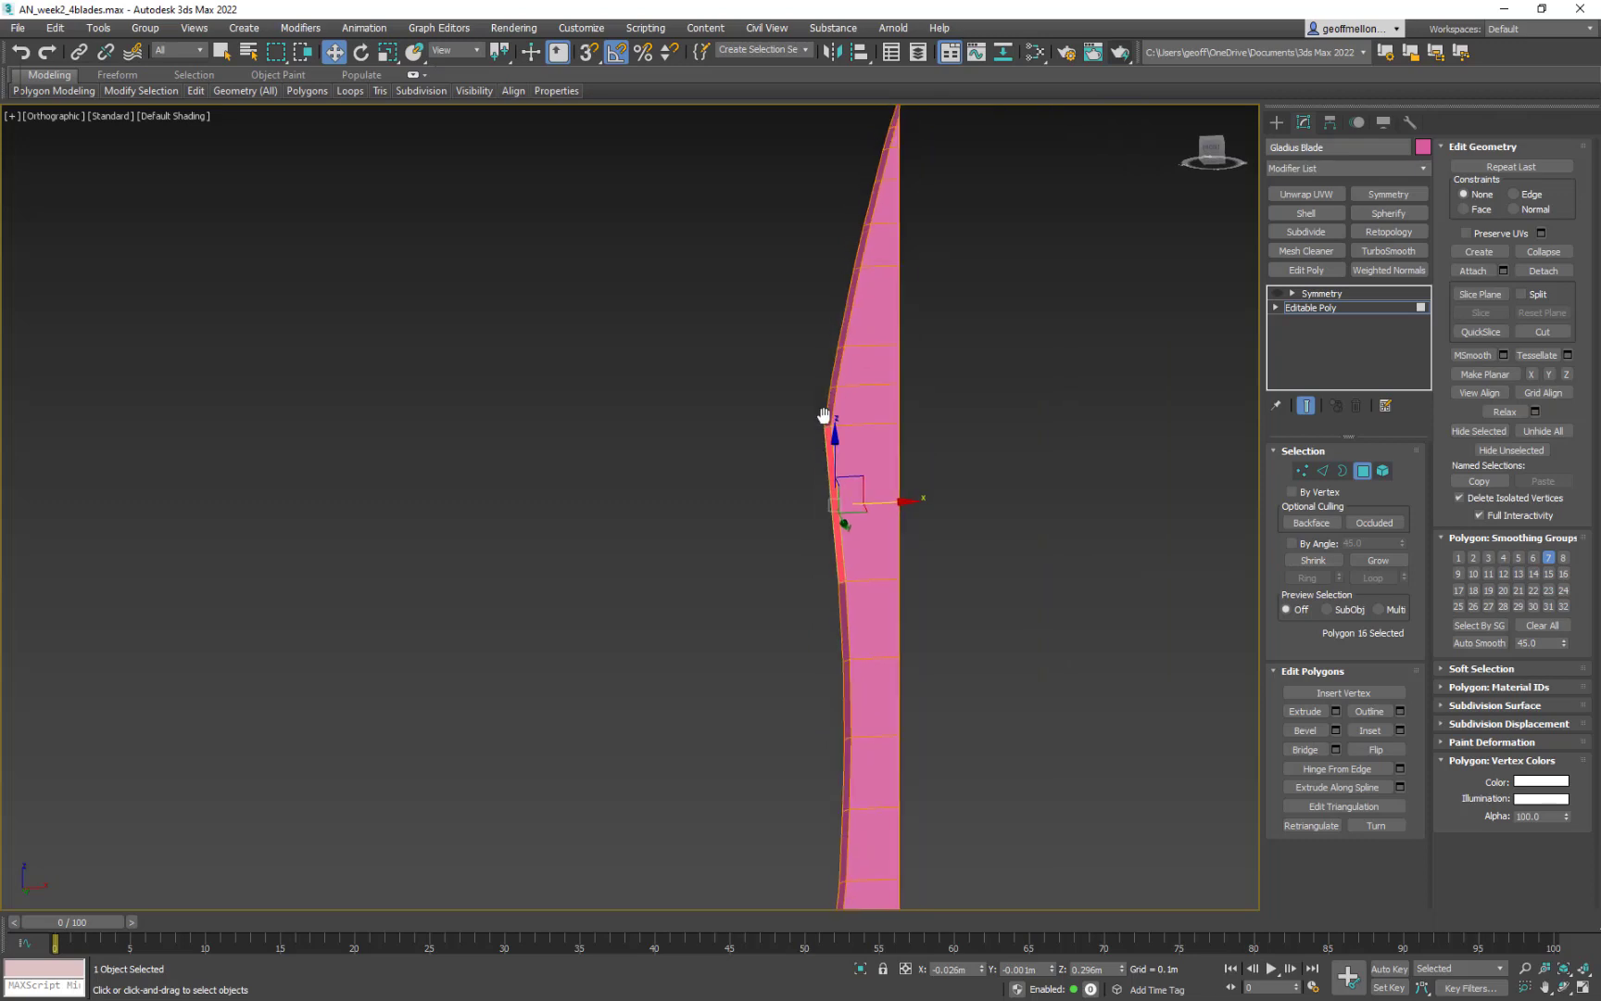
double_click(842, 560)
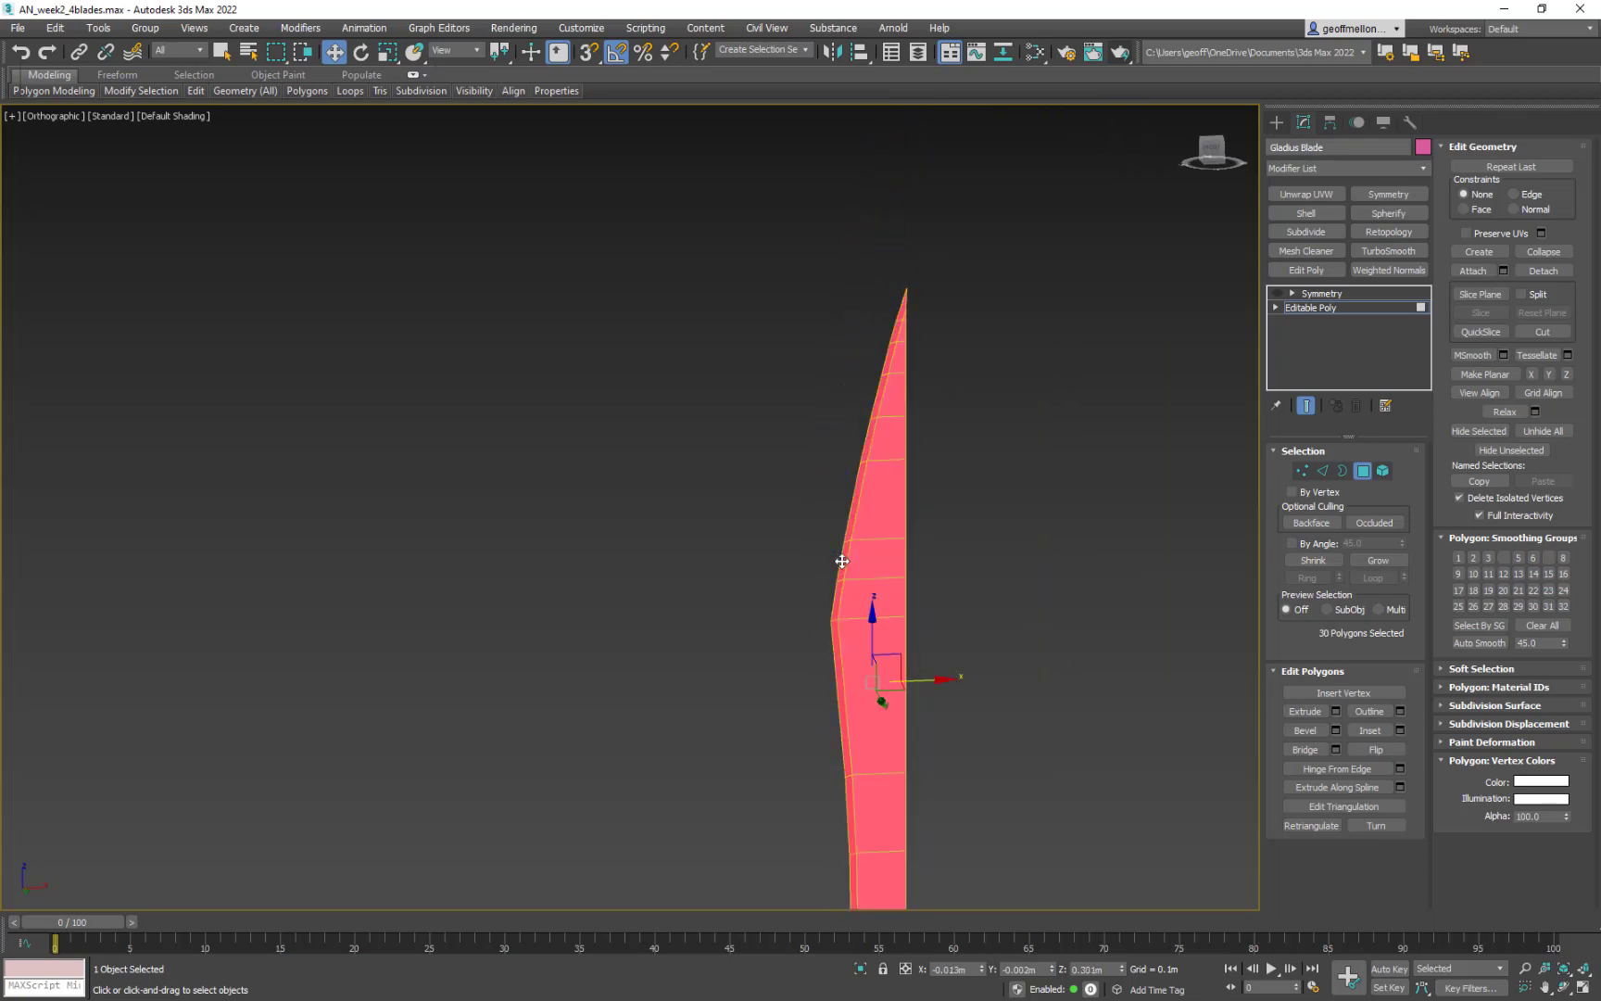
click(839, 586)
shift+click(837, 601)
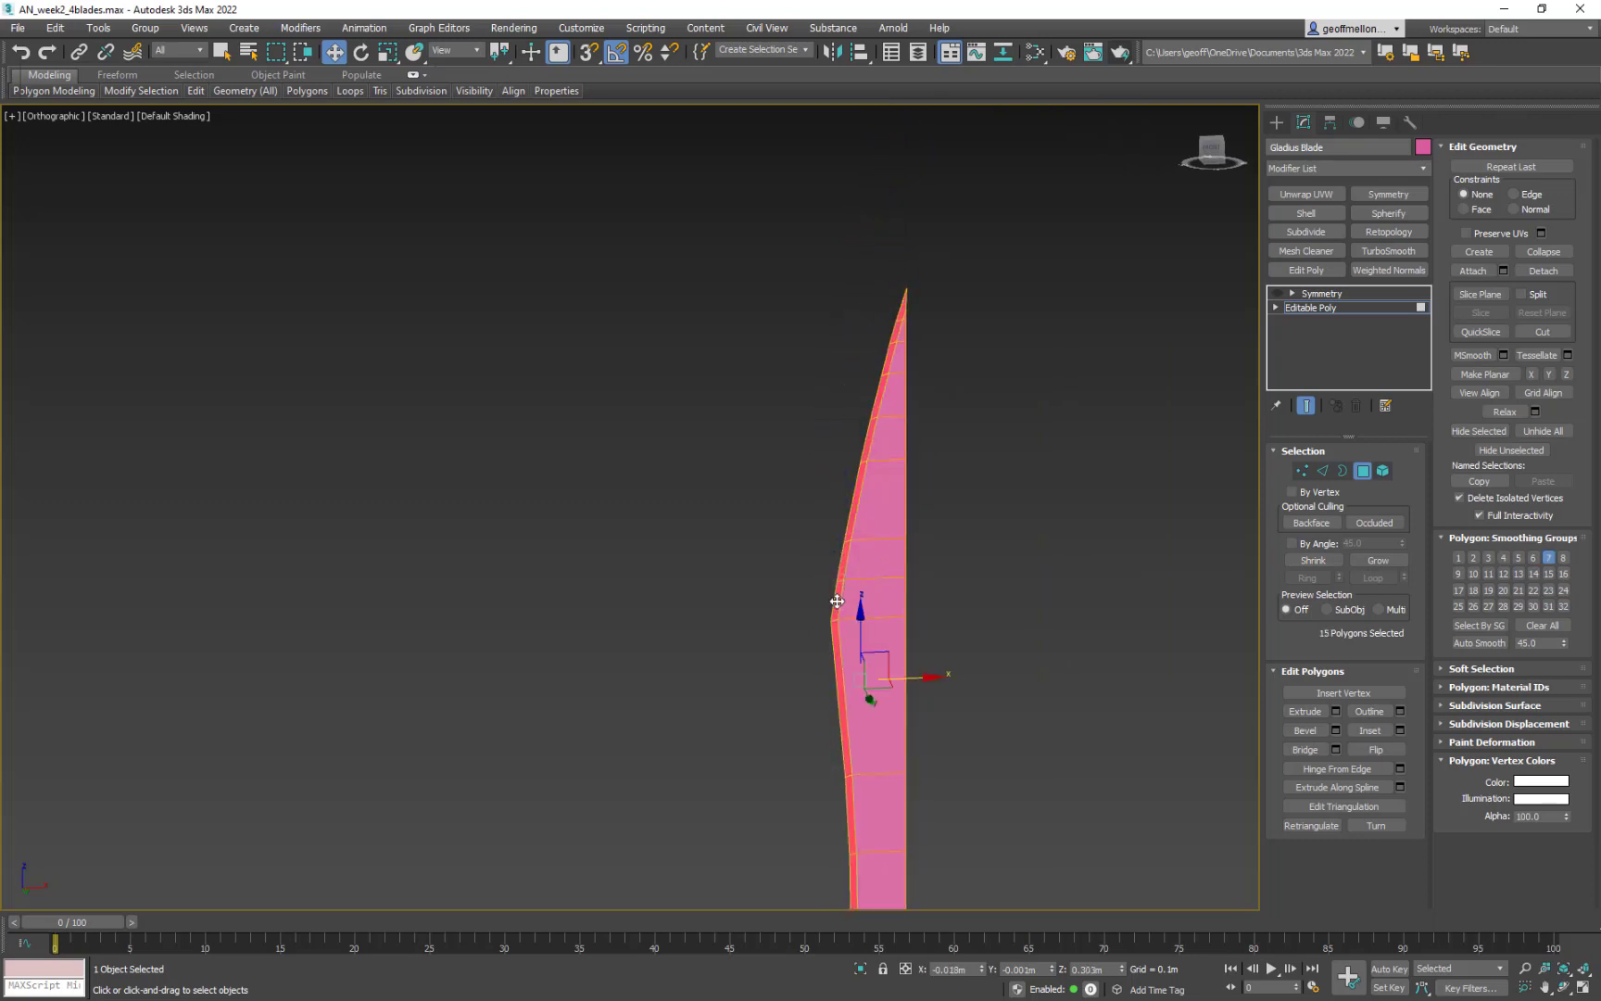
middle_drag(1068, 497, 1062, 329)
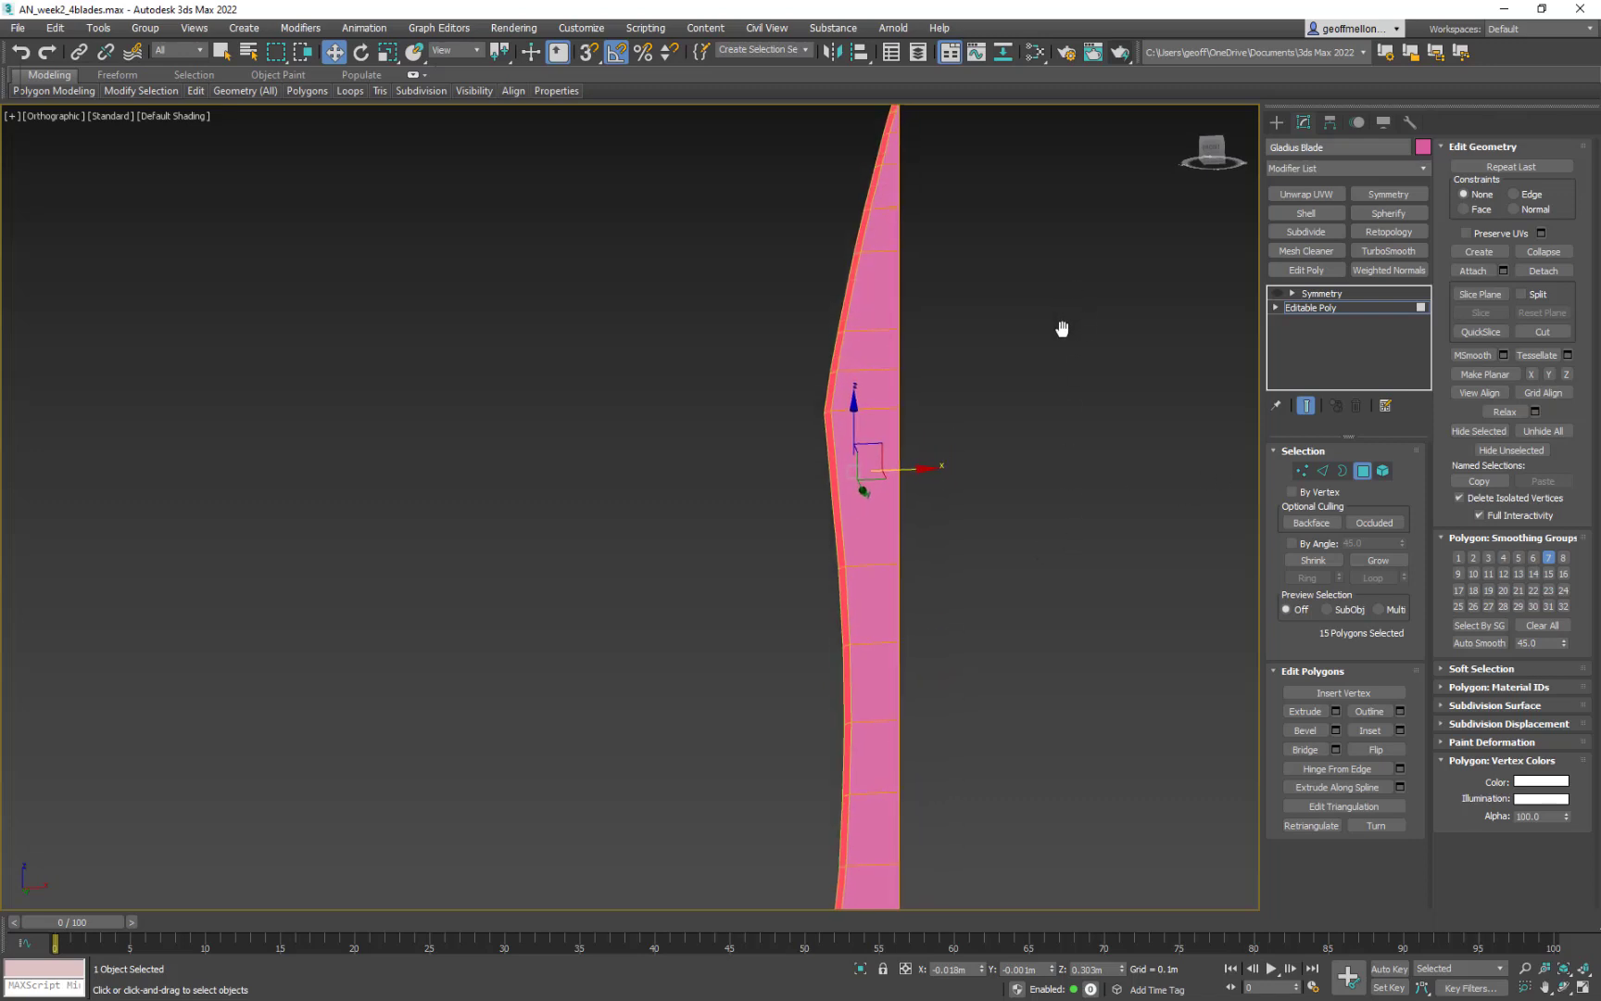
- Deselect the bevel polygons below the blade's widest point, keeping only the strip up to the tip selected
mouse_move(969, 417)
middle_down()
mouse_move(977, 447)
mouse_move(978, 401)
middle_up()
scroll(979, 401, down, 2)
alt+drag(687, 498, 697, 433)
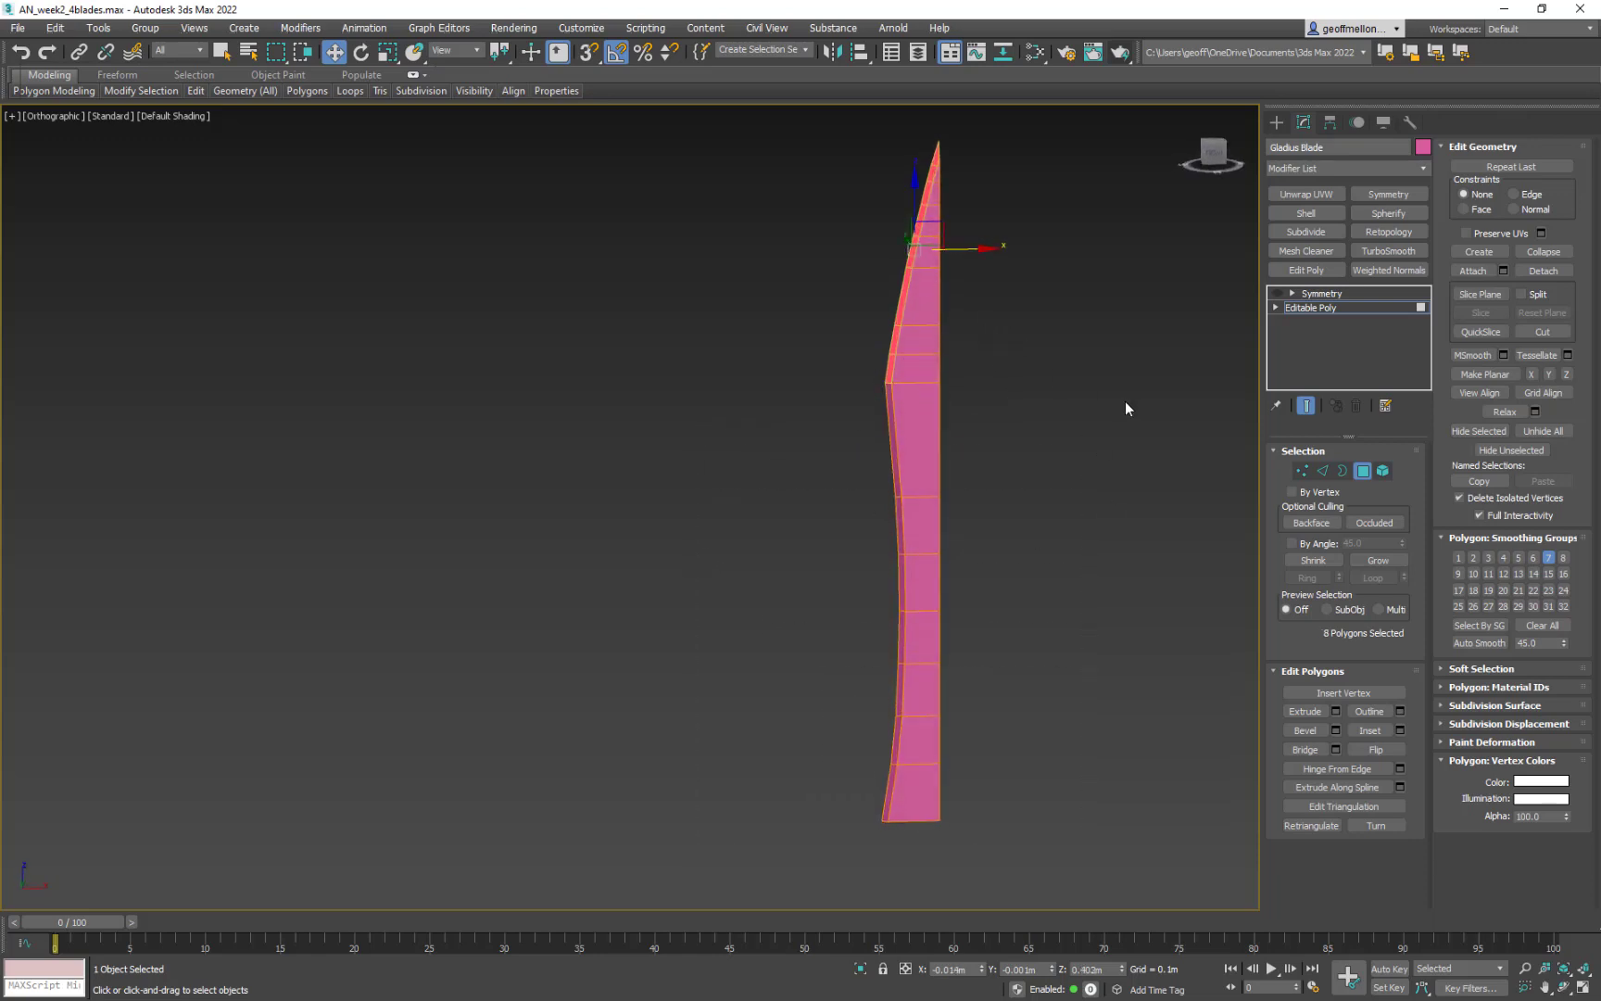
scroll(1126, 399, down, 2)
middle_drag(1126, 408, 1085, 430)
scroll(1085, 430, up, 3)
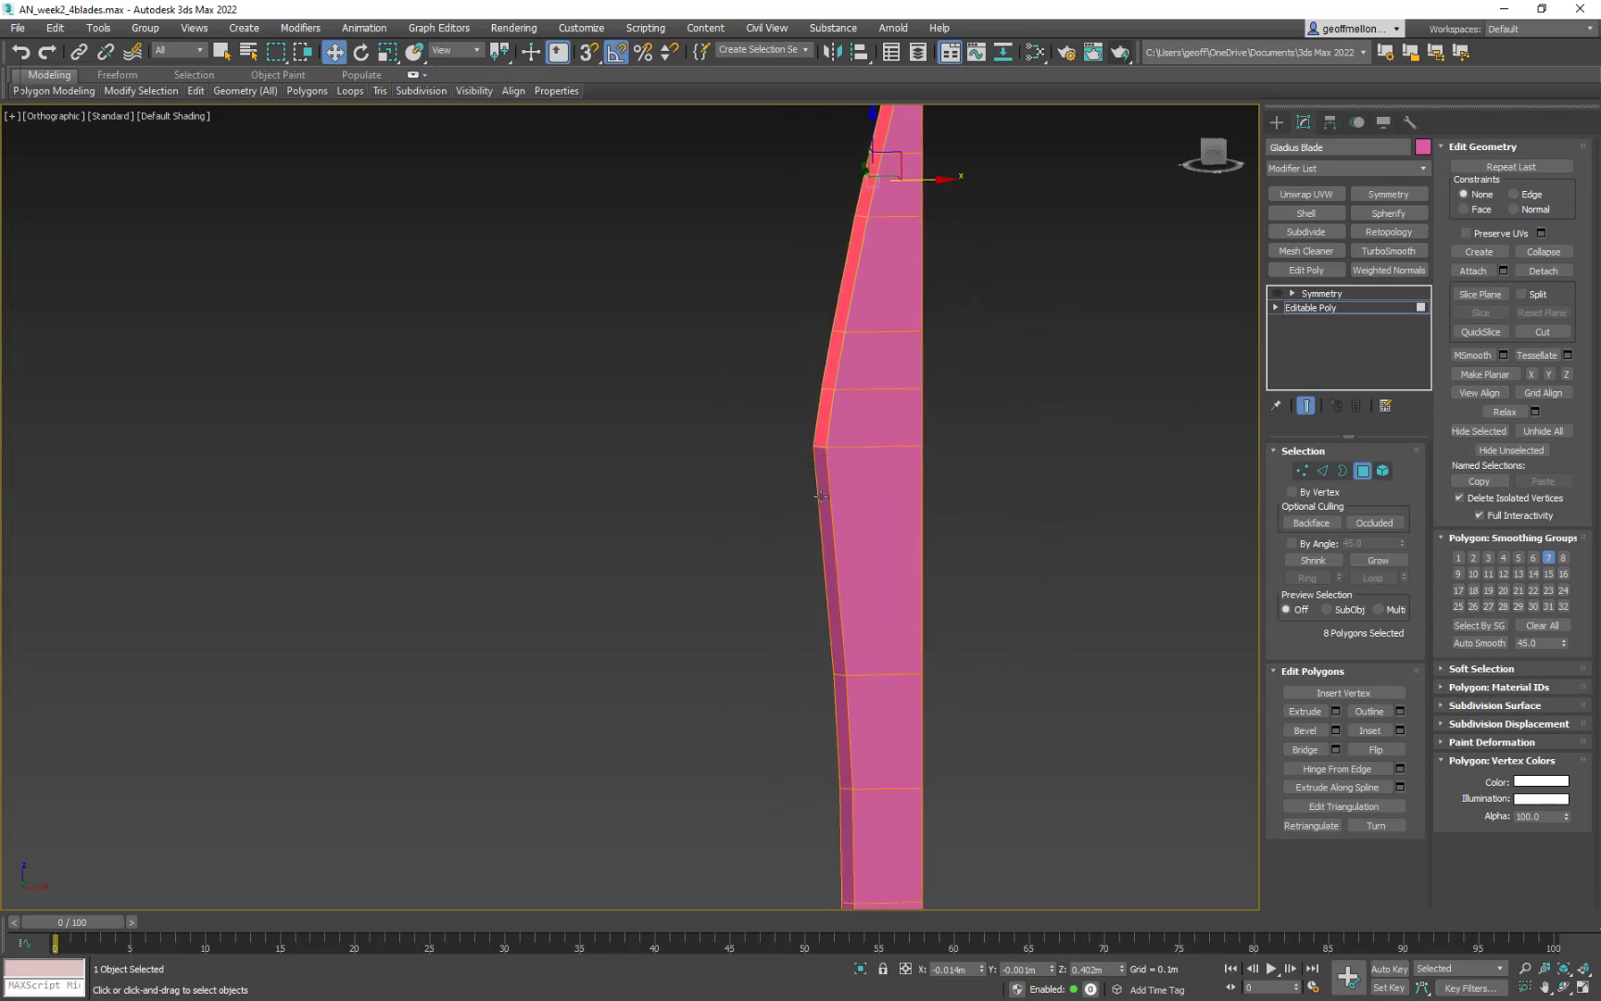
- Delete the blade's Symmetry modifier and return to polygon editing with the upper bevel strip selected
click(886, 381)
key(ctrl+z)
click(1321, 294)
click(1356, 405)
click(1362, 469)
middle_drag(1076, 417, 1033, 452)
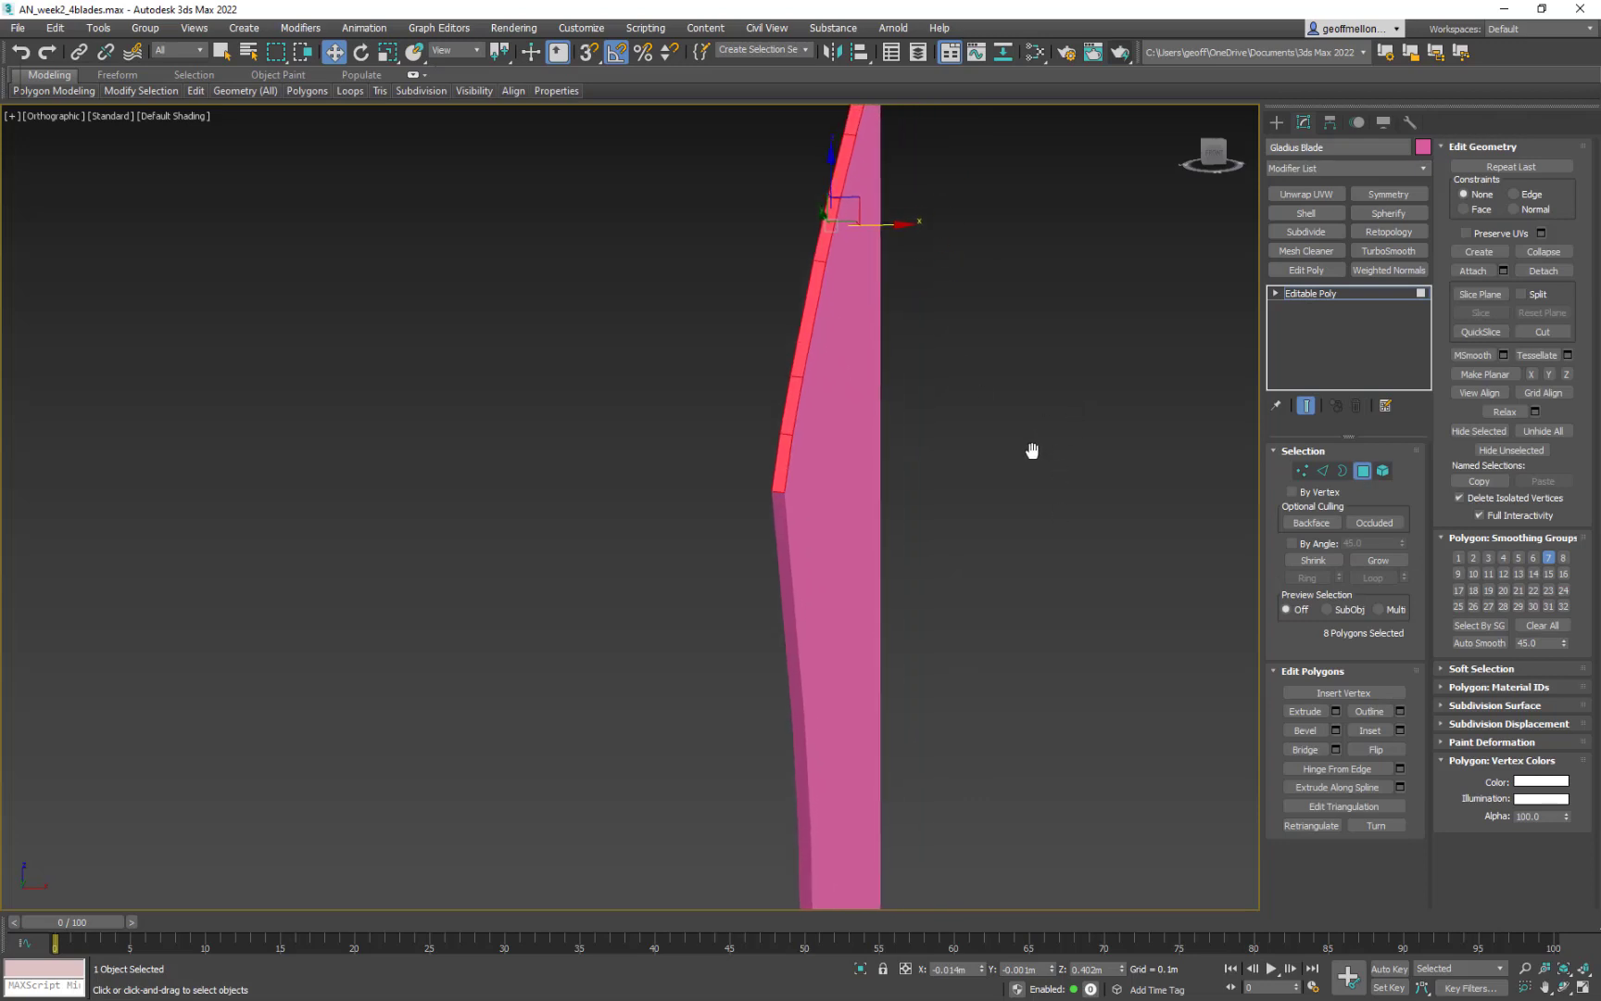
- Move the upper bevel polygons from smoothing group 7 to group 4 and inspect the shading against the flat face
click(1548, 557)
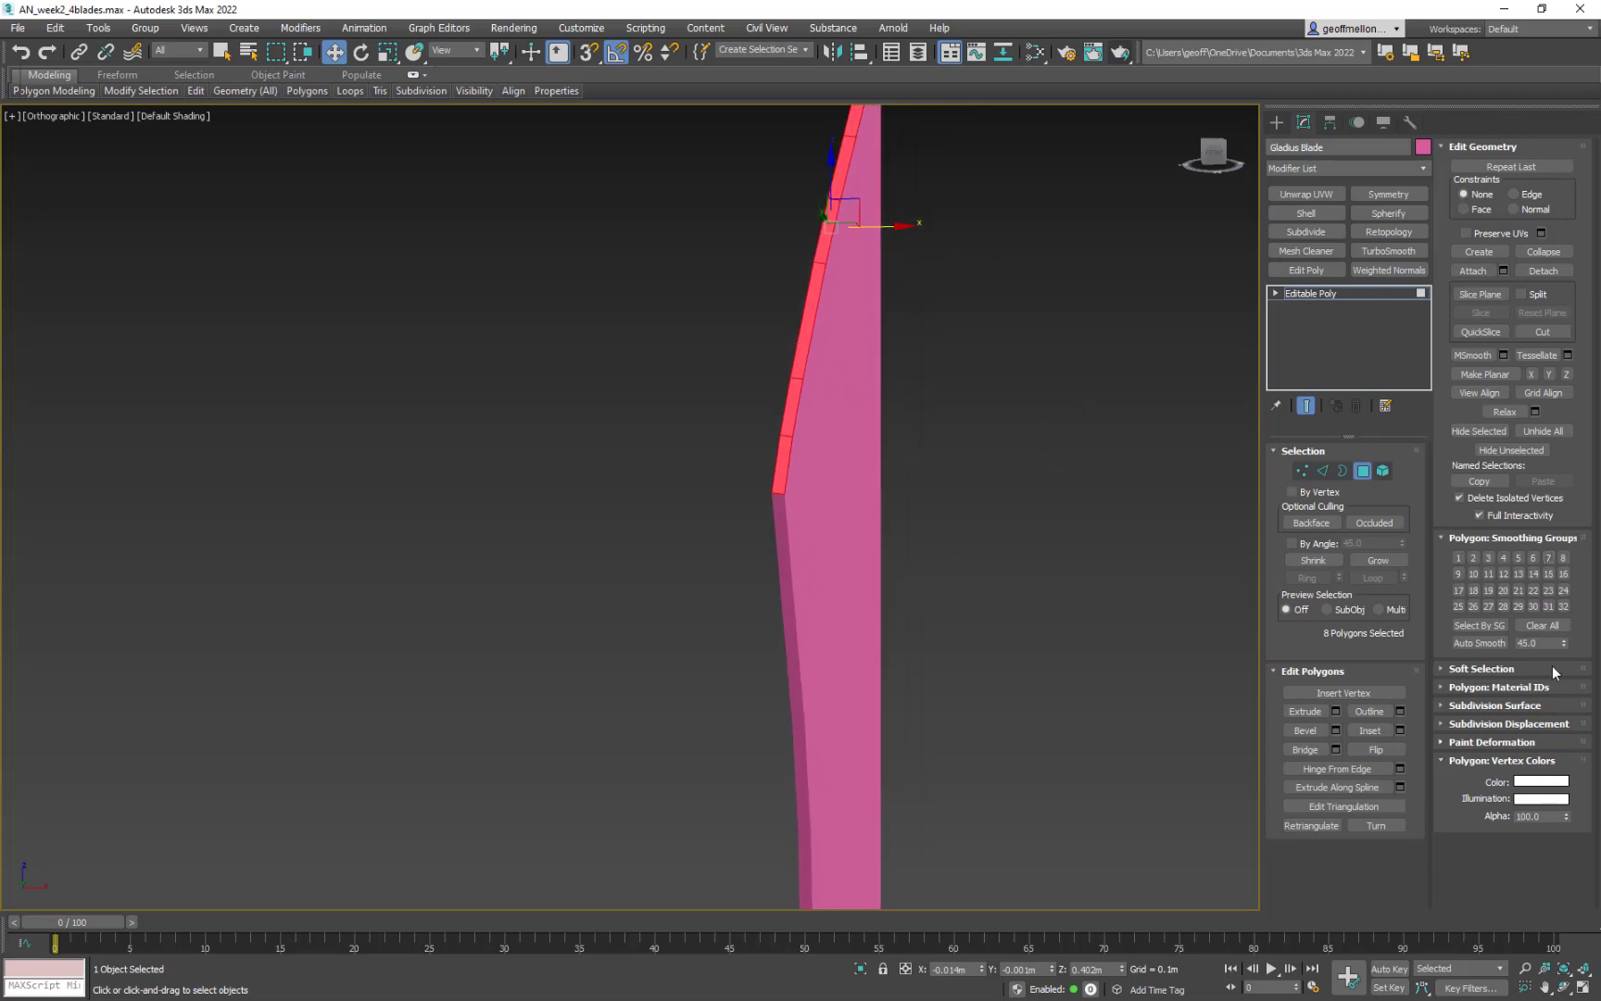
click(1549, 557)
click(1502, 554)
click(1028, 433)
middle_drag(776, 439, 894, 383)
scroll(908, 491, up, 2)
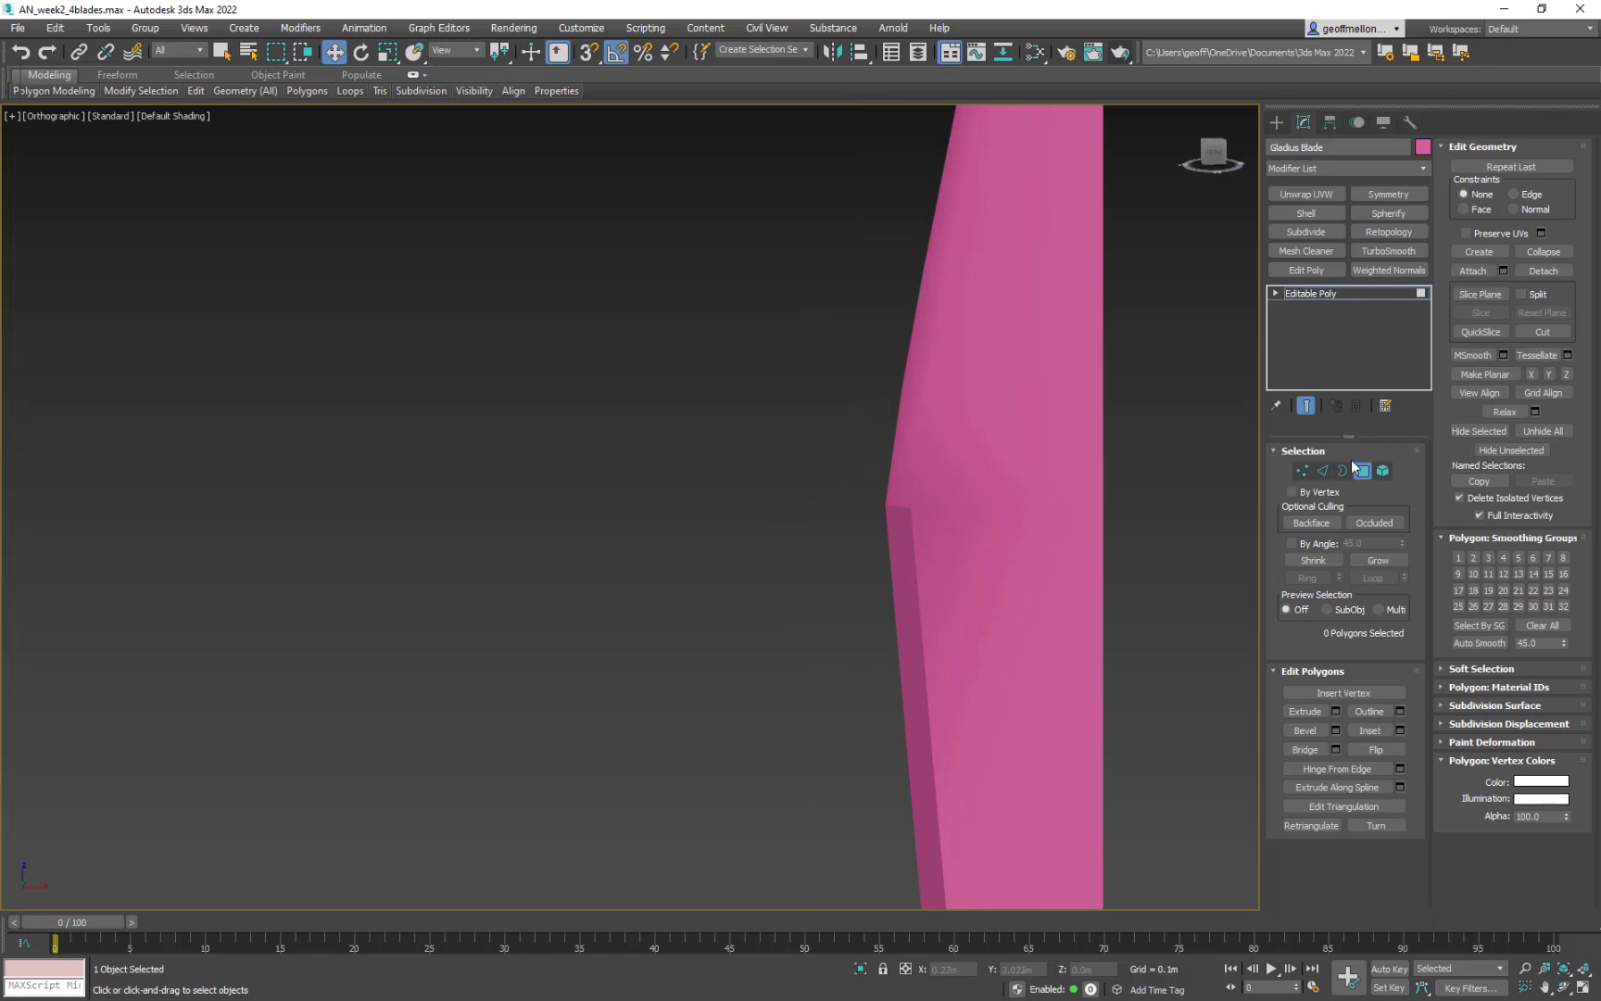
- Compare the smoothing groups of the adjoining face and bevel polygons, and undo back to the upper bevel selection
click(1009, 433)
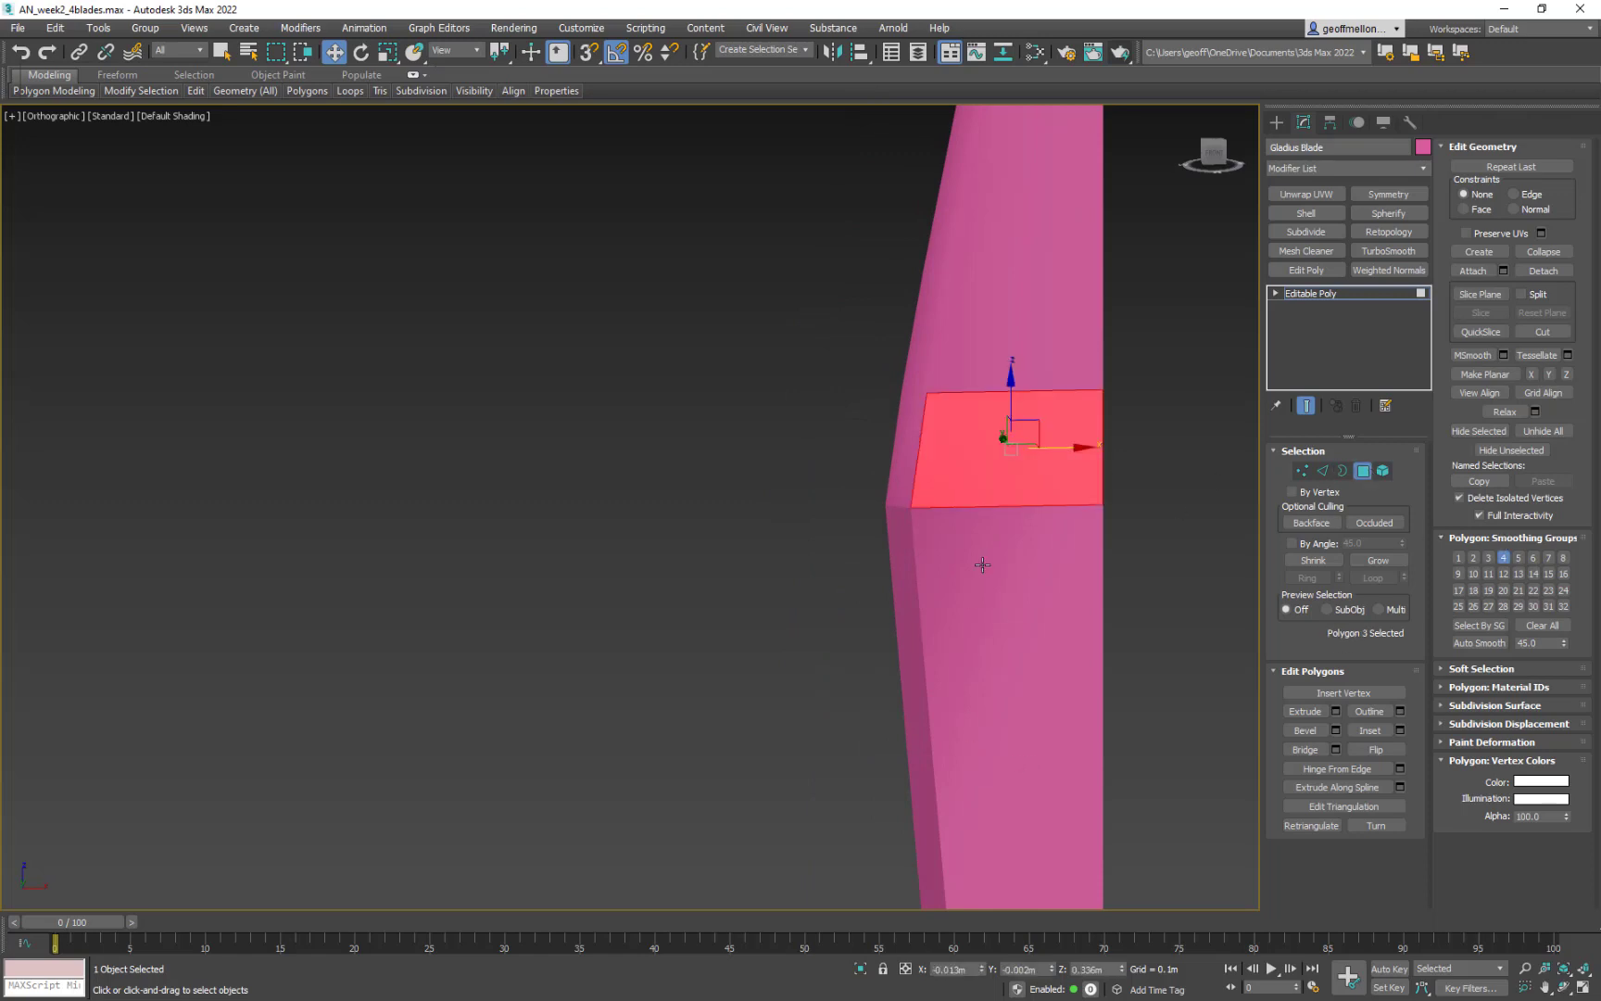
click(901, 488)
key(ctrl+z)
key(ctrl+z)
key(ctrl+z)
- Replace smoothing group 4 with group 8 on the upper bevel polygons and inspect the edge where the bevels meet
click(1504, 556)
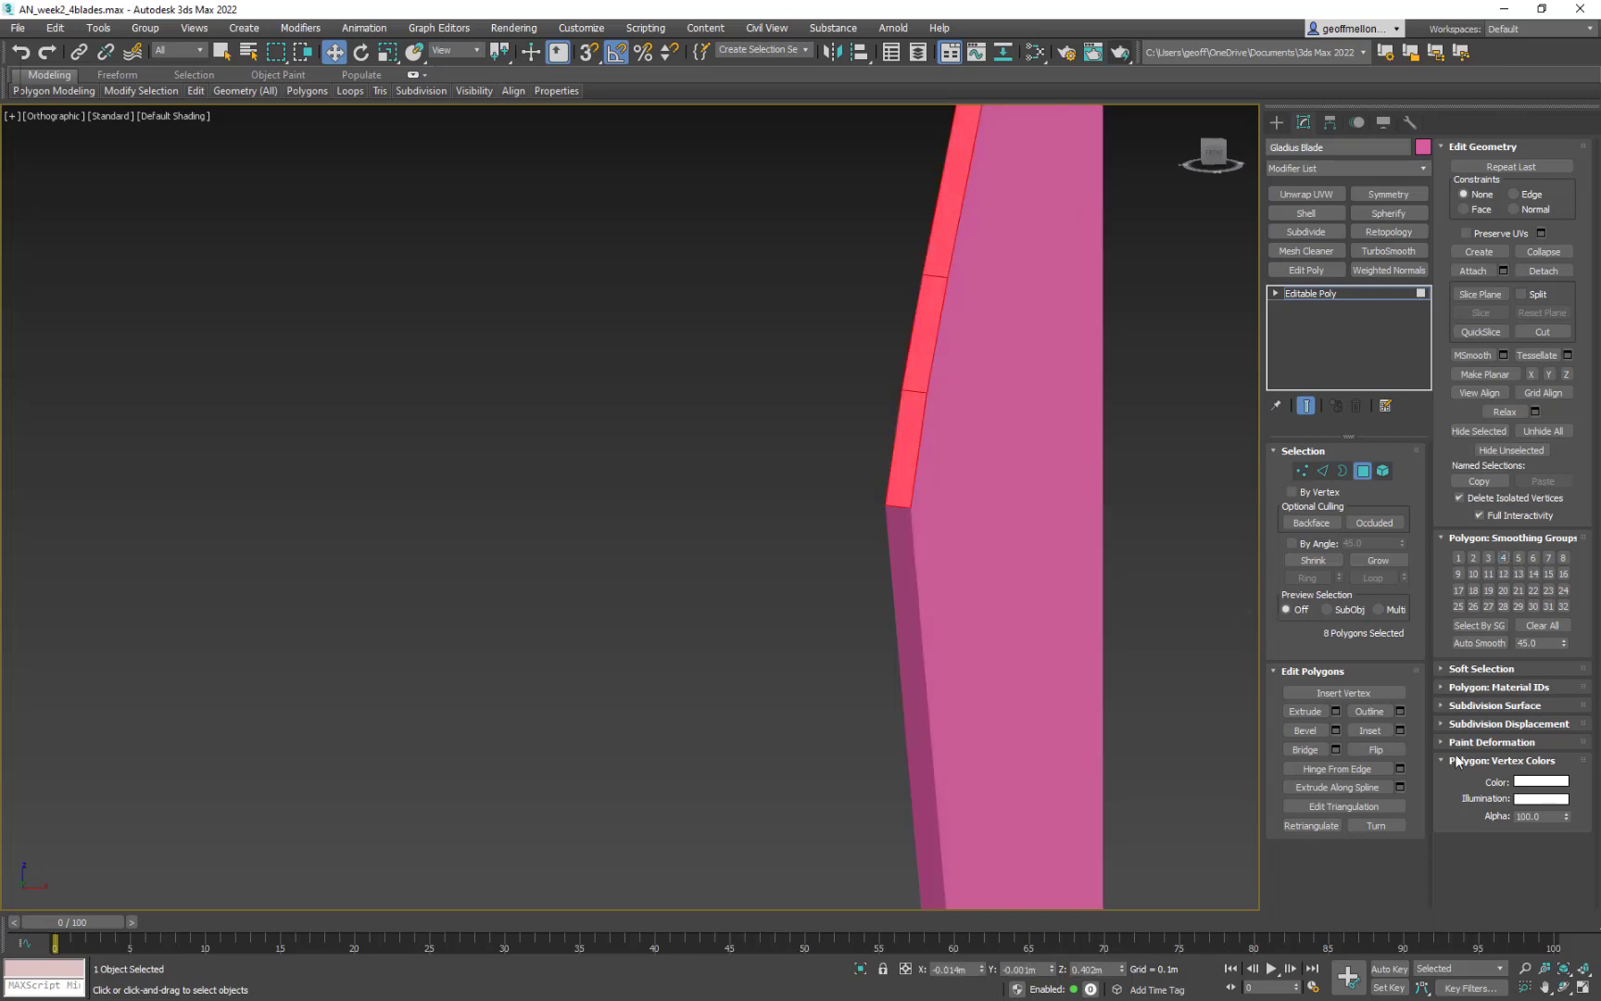
click(1564, 557)
middle_drag(1169, 487, 1072, 489)
click(1156, 440)
middle_drag(1121, 611, 1155, 554)
scroll(1128, 583, down, 2)
alt+middle_drag(947, 579, 906, 538)
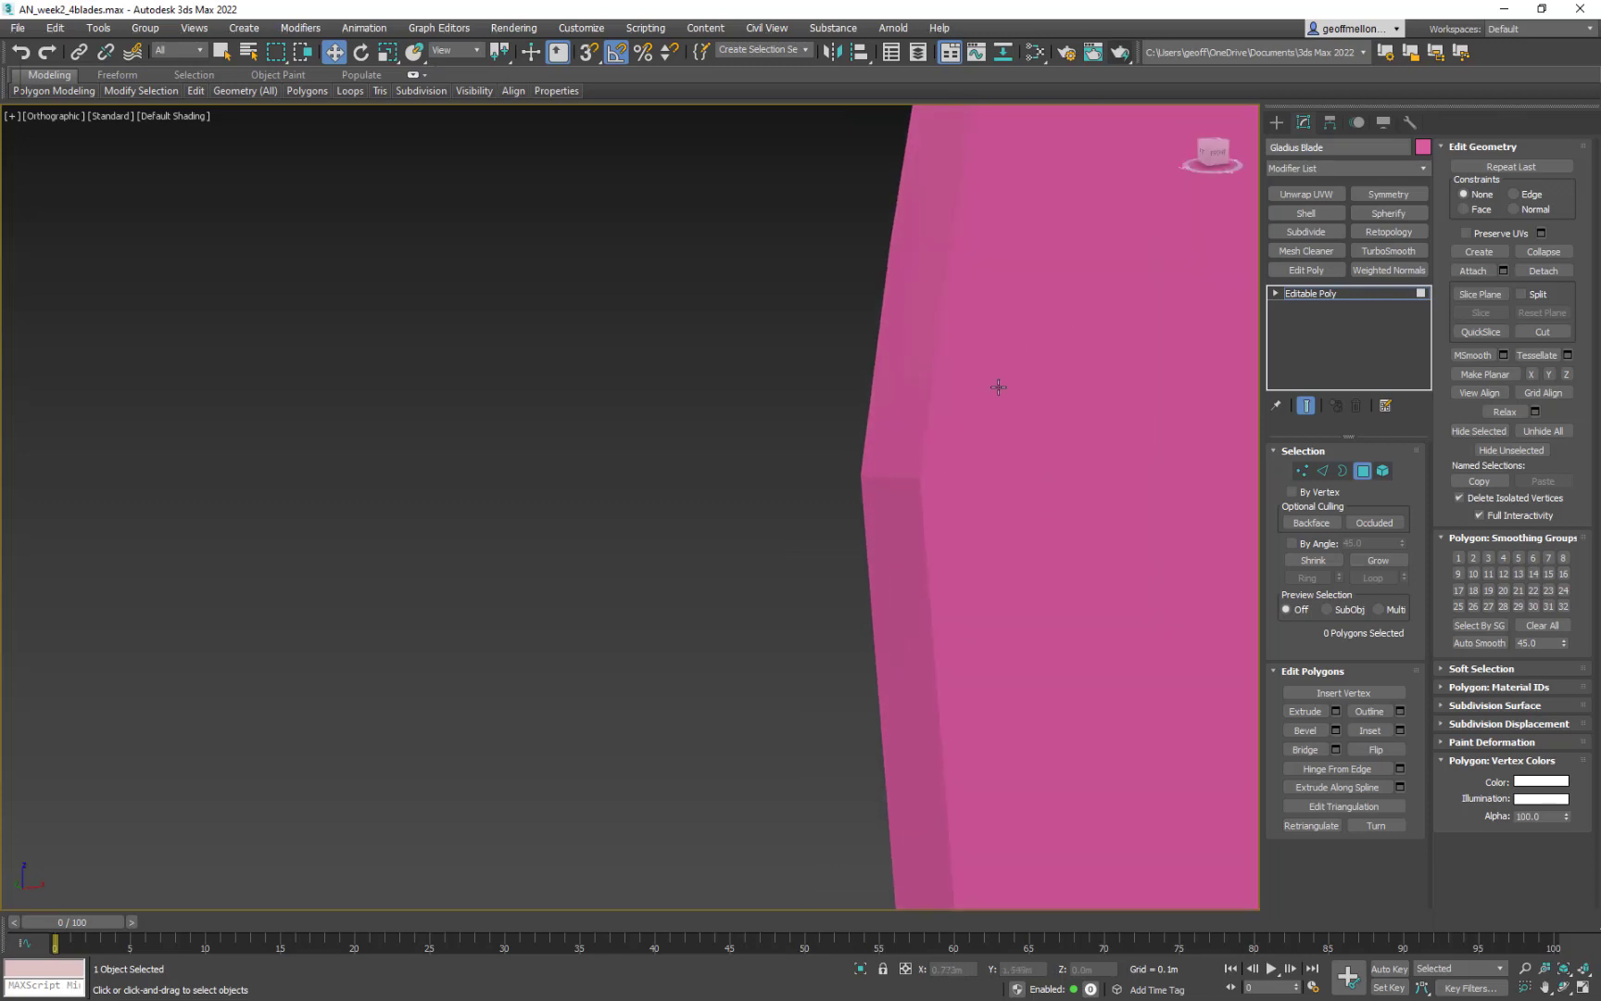
- Select all polygons of the half blade and clear their smoothing groups, then deselect and inspect the shading
alt+middle_drag(1227, 509, 869, 367)
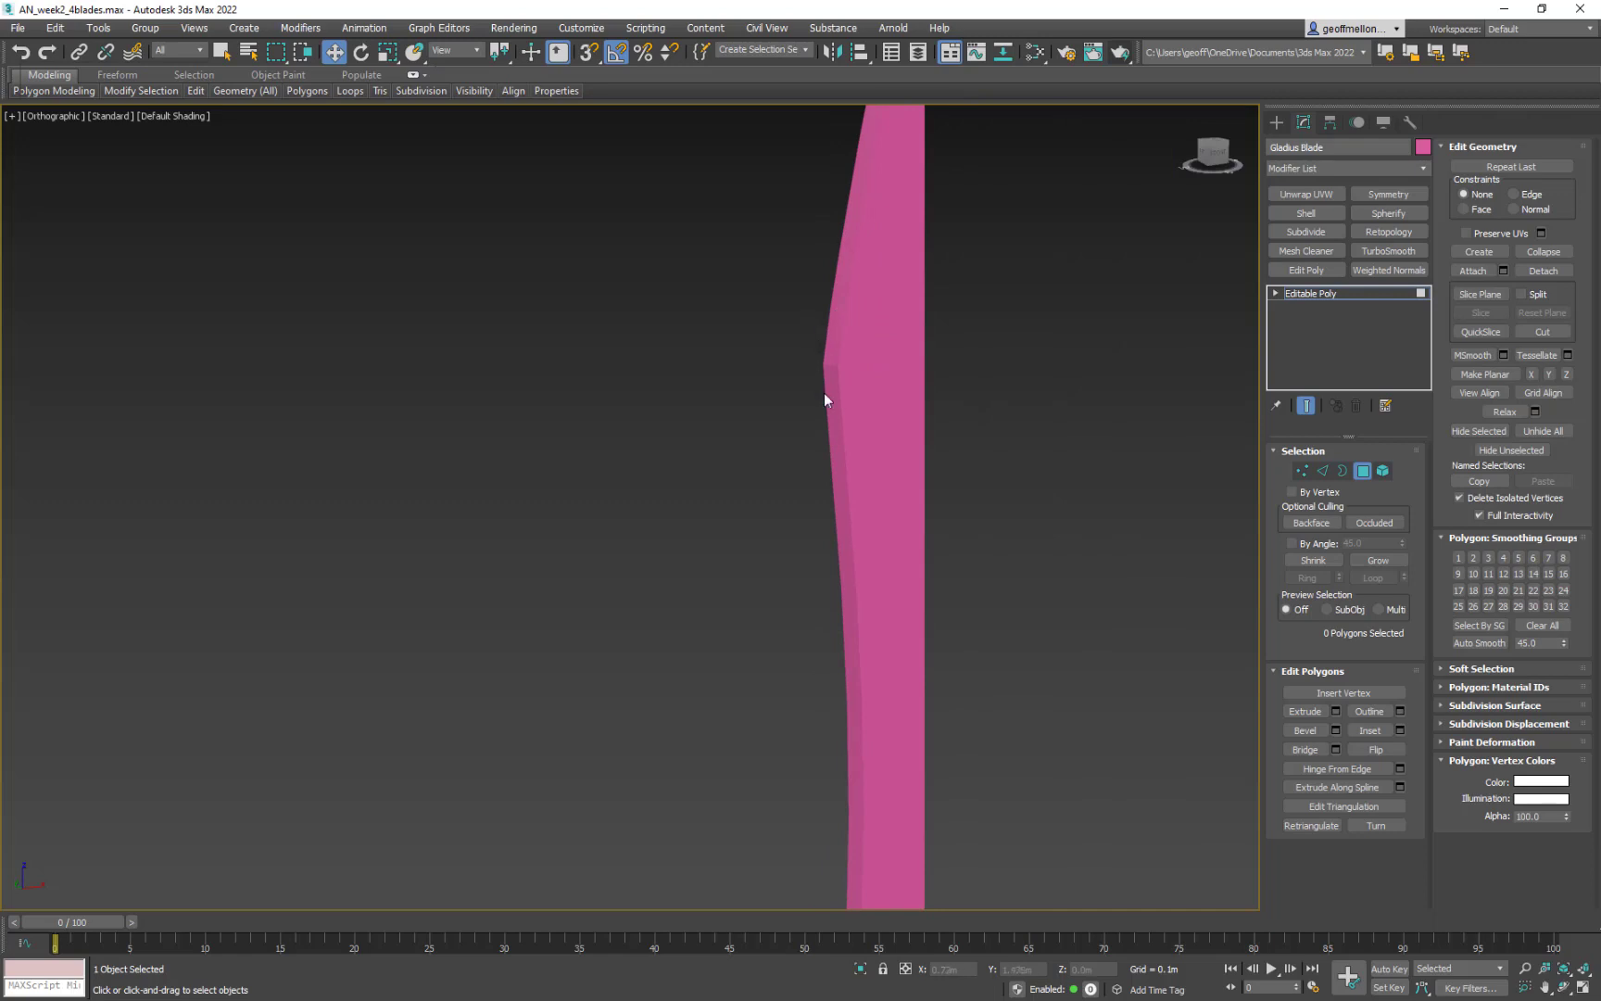
middle_drag(1134, 638, 940, 690)
middle_drag(947, 568, 966, 479)
middle_drag(1097, 529, 918, 464)
scroll(1067, 524, down, 5)
drag(937, 183, 649, 741)
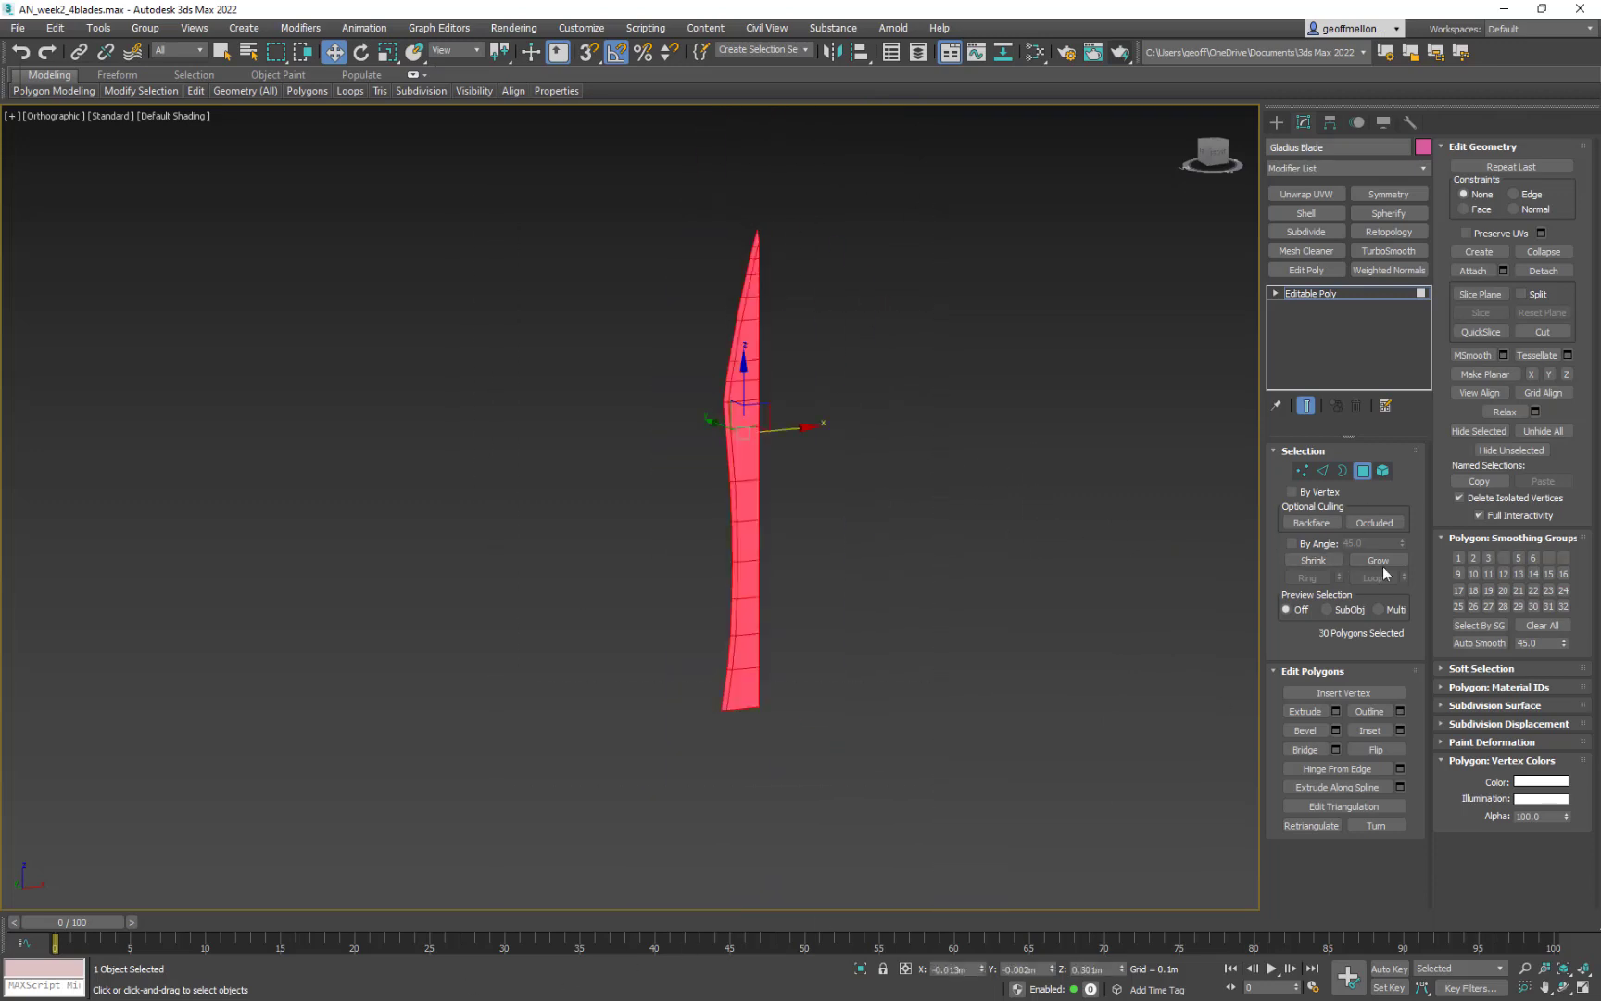
click(1553, 631)
click(930, 427)
middle_drag(797, 448, 944, 533)
scroll(944, 533, up, 5)
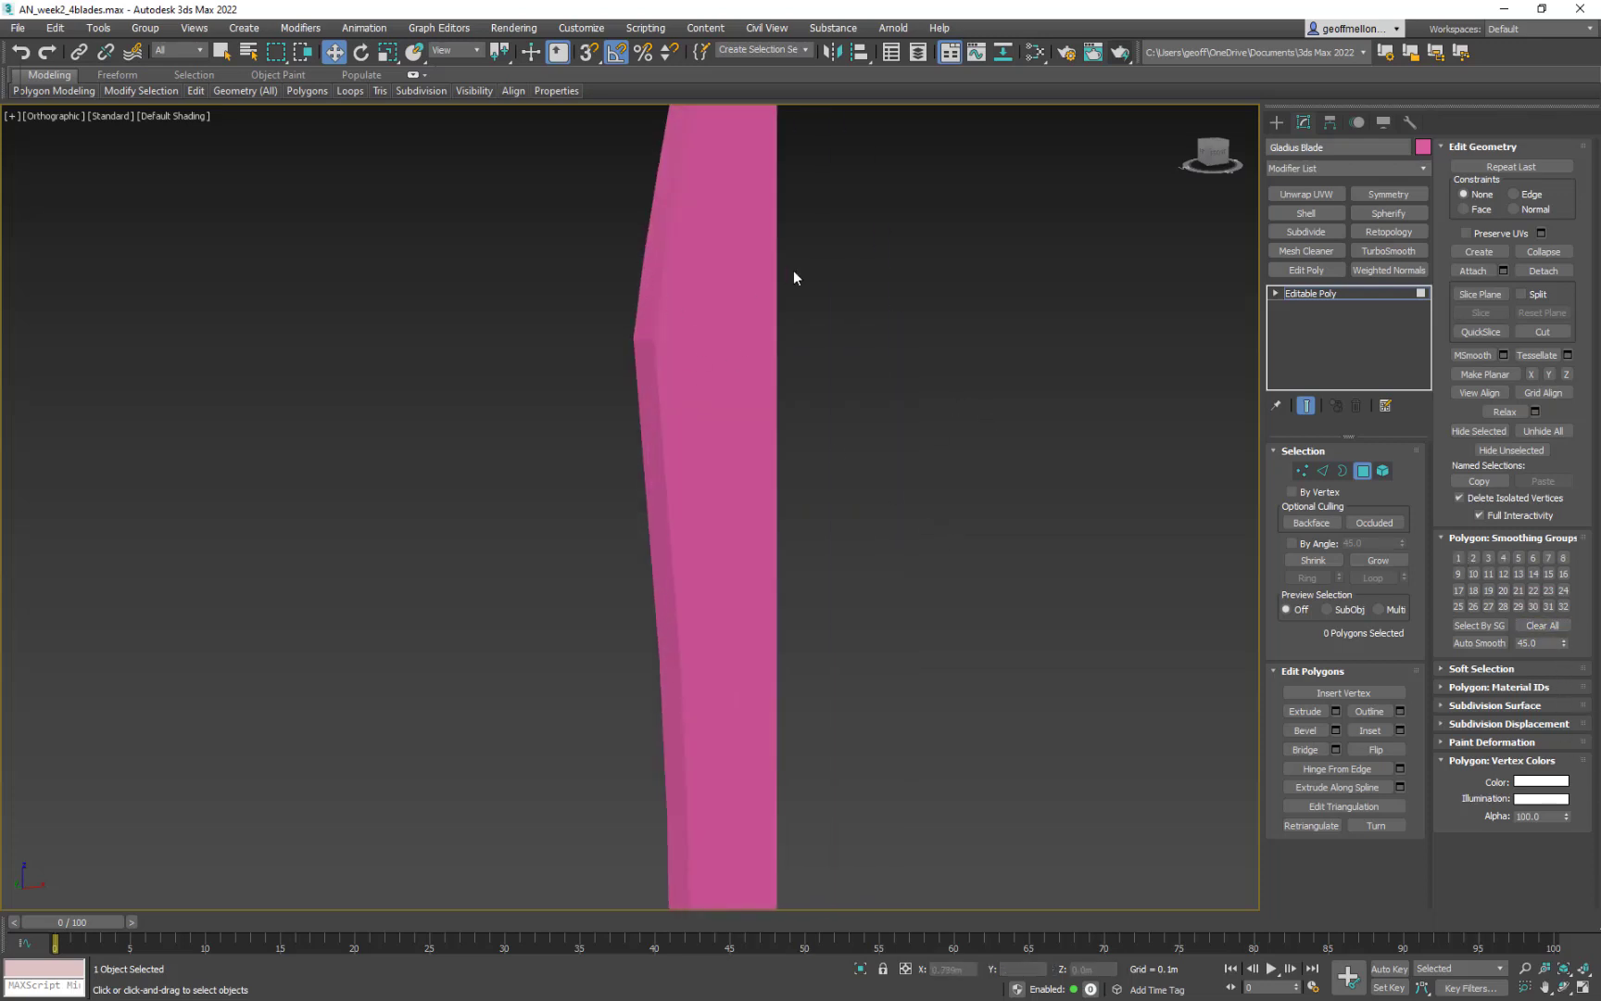
scroll(930, 588, down, 5)
click(889, 427)
click(893, 452)
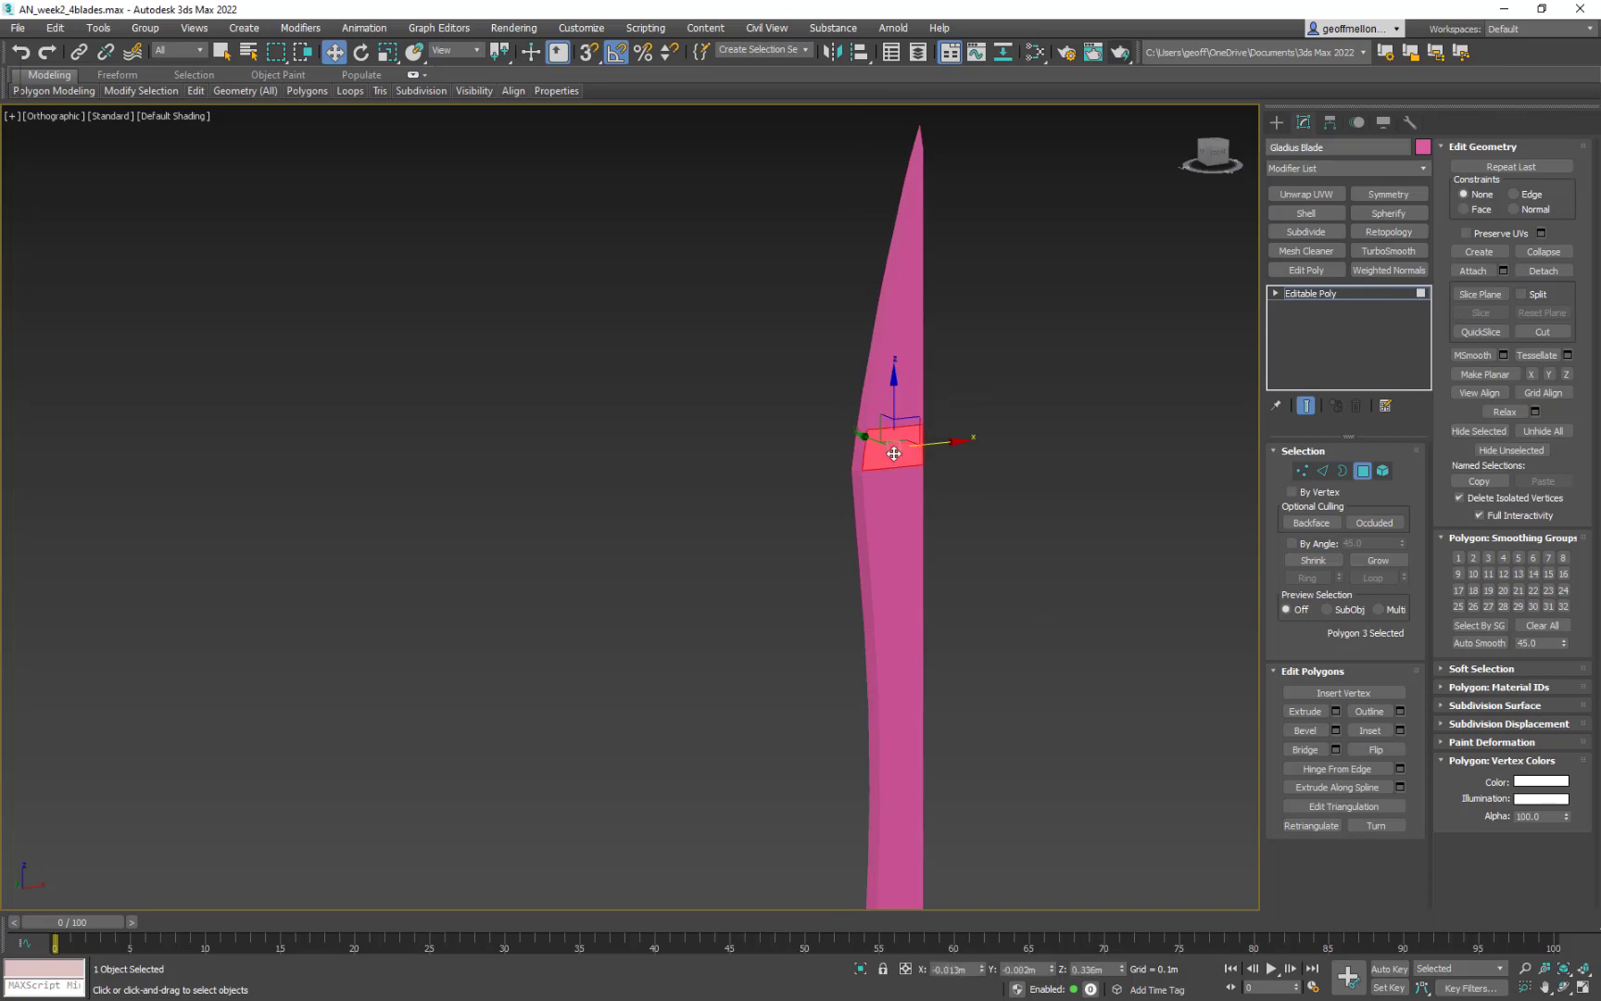
click(902, 504)
middle_drag(1105, 557, 1060, 548)
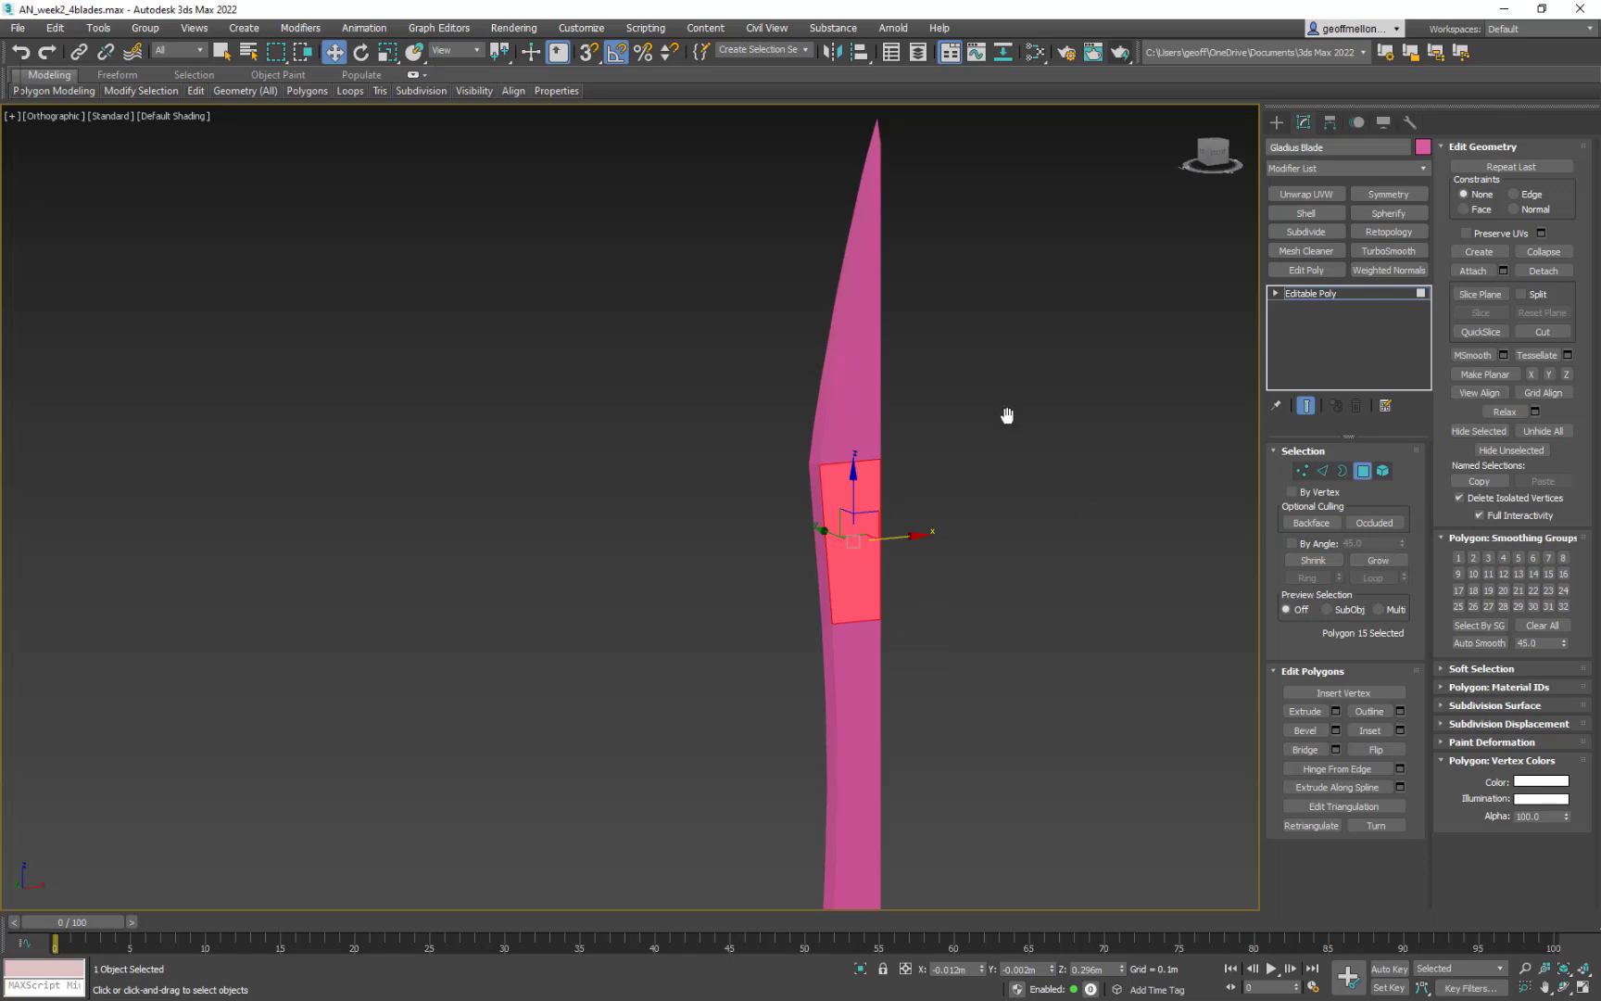
middle_drag(1008, 414, 964, 389)
click(1098, 564)
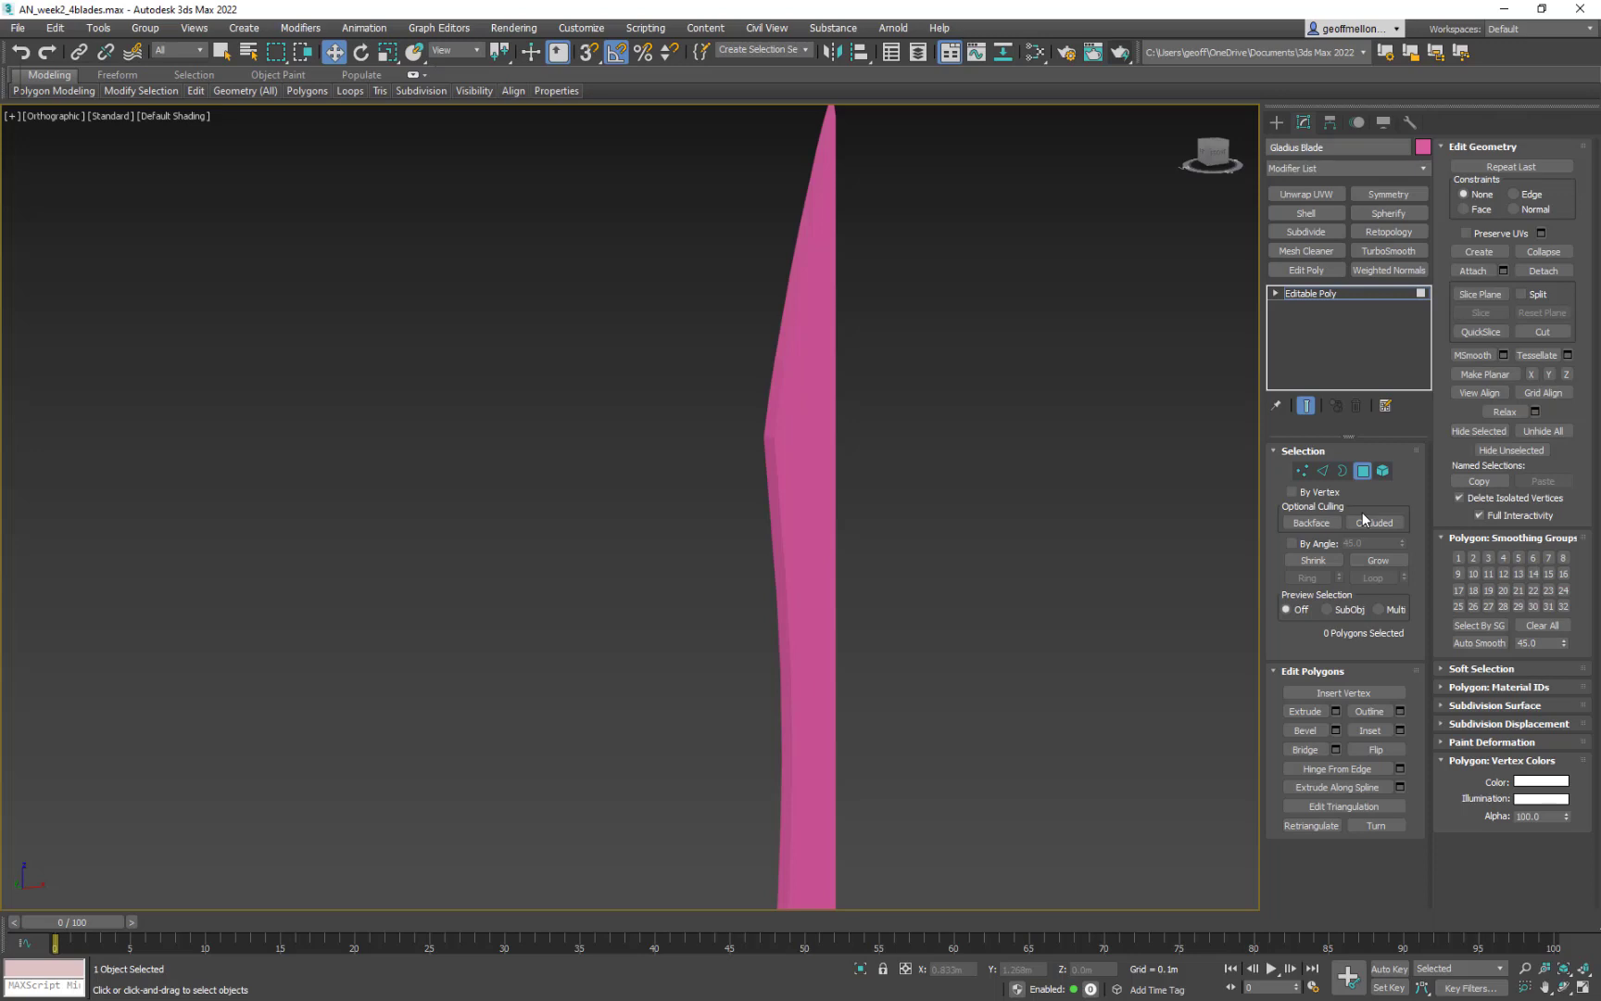
- Turn on polygon selection by angle, test it on the flat face, and set the angle threshold to 15
click(1292, 544)
click(824, 384)
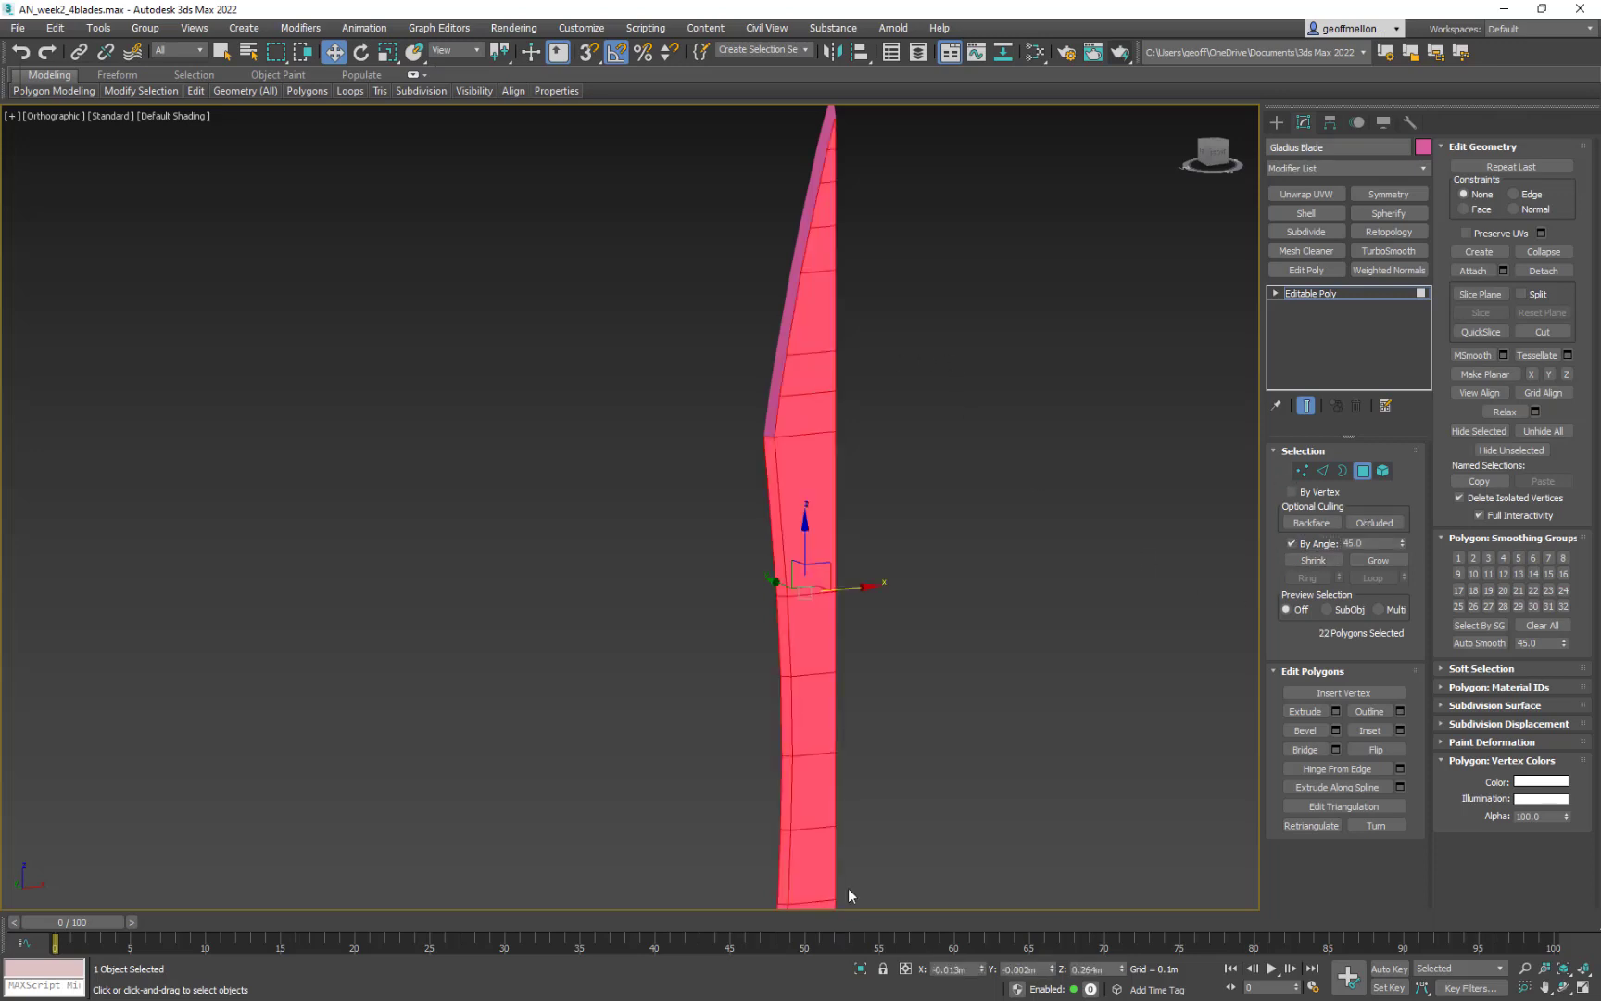
double_click(1369, 544)
text(15)
key(Return)
- Select the blade's flat face polygons with the angle-based selection and assign them smoothing group 1
click(1019, 402)
click(819, 426)
middle_drag(981, 571, 964, 667)
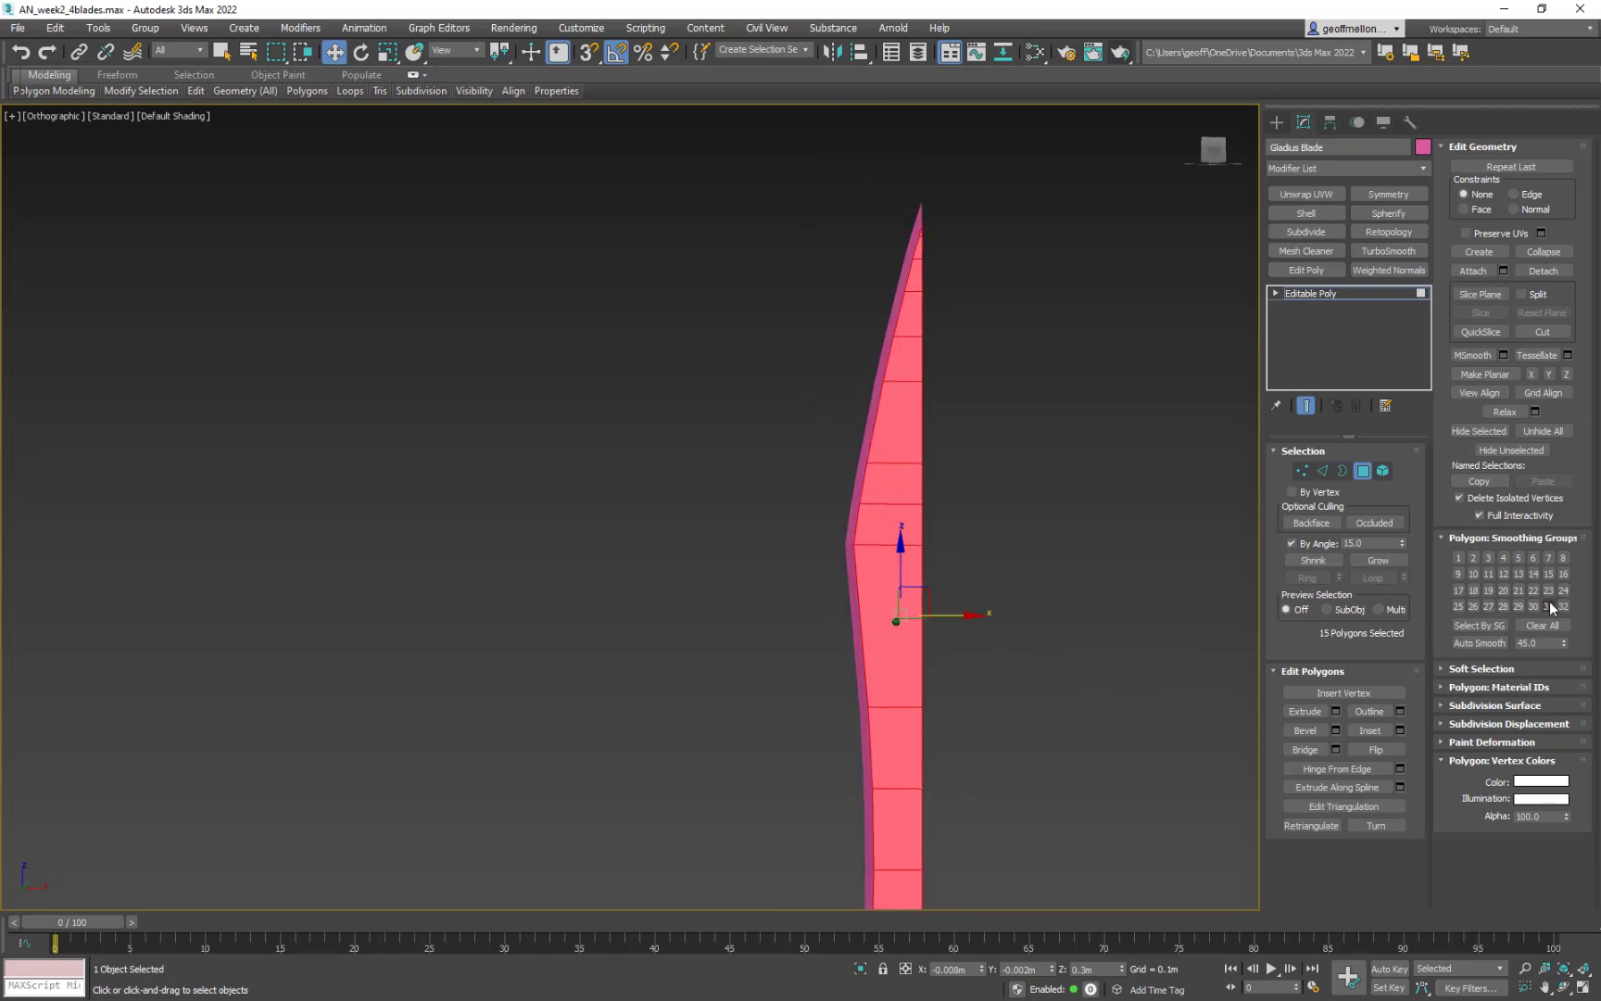
middle_drag(1100, 698, 1126, 656)
- Select the upper bevel strip along the blade's tip and assign it smoothing group 2
click(891, 423)
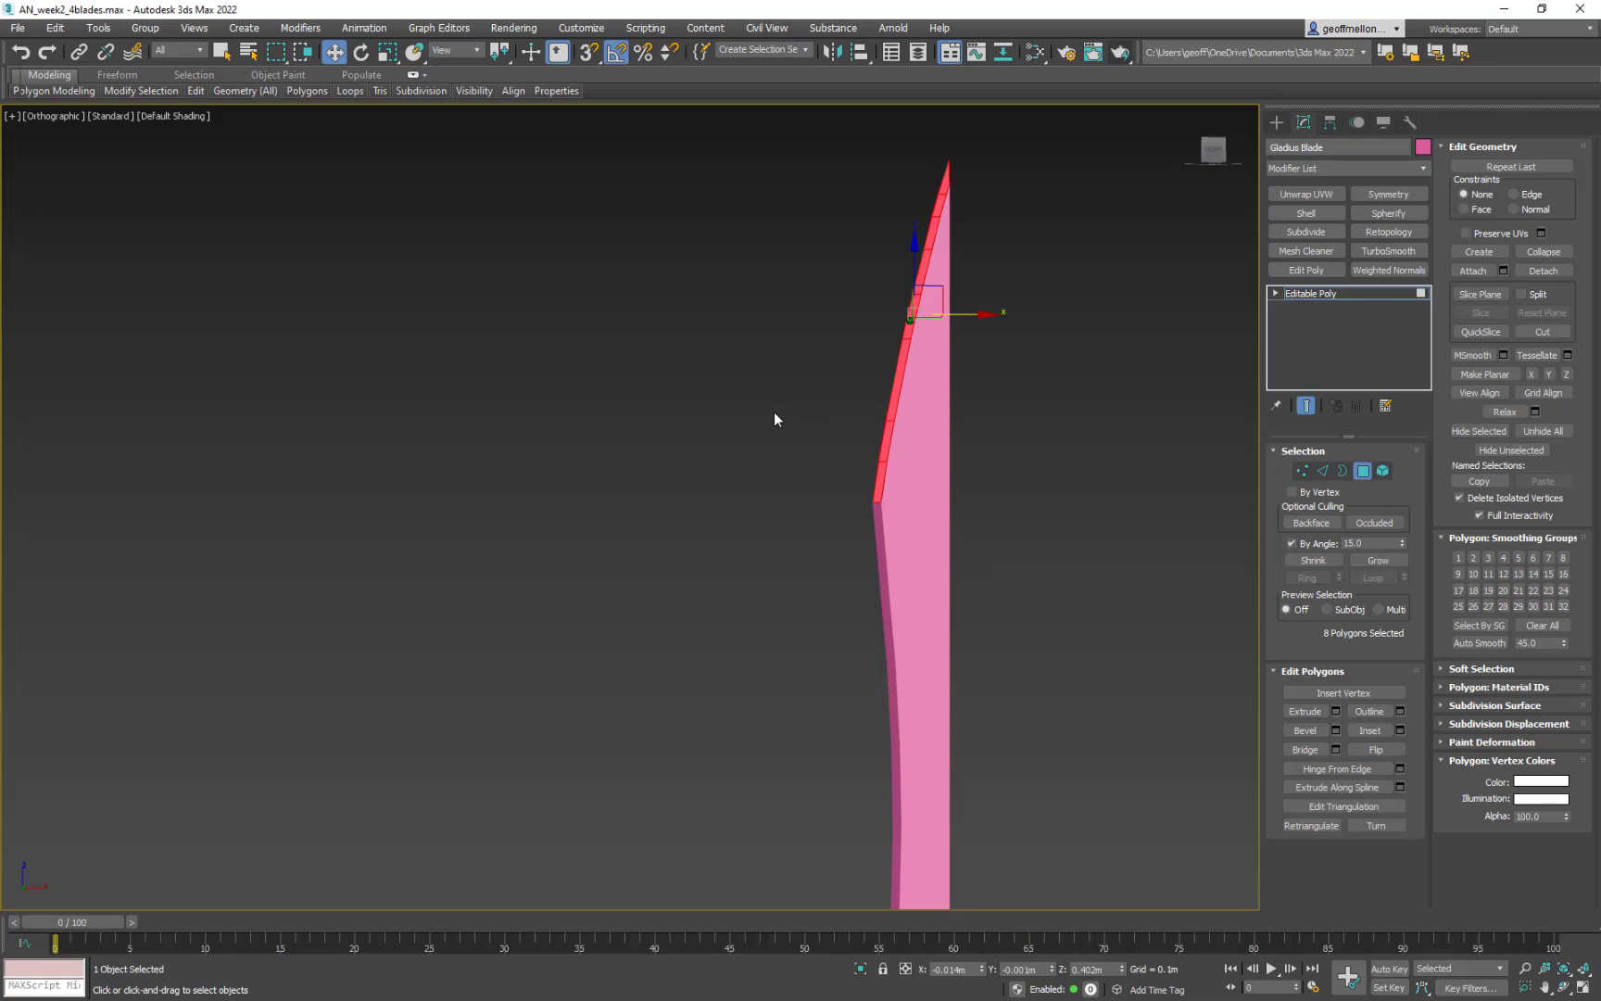
click(1475, 558)
middle_drag(1175, 594, 808, 500)
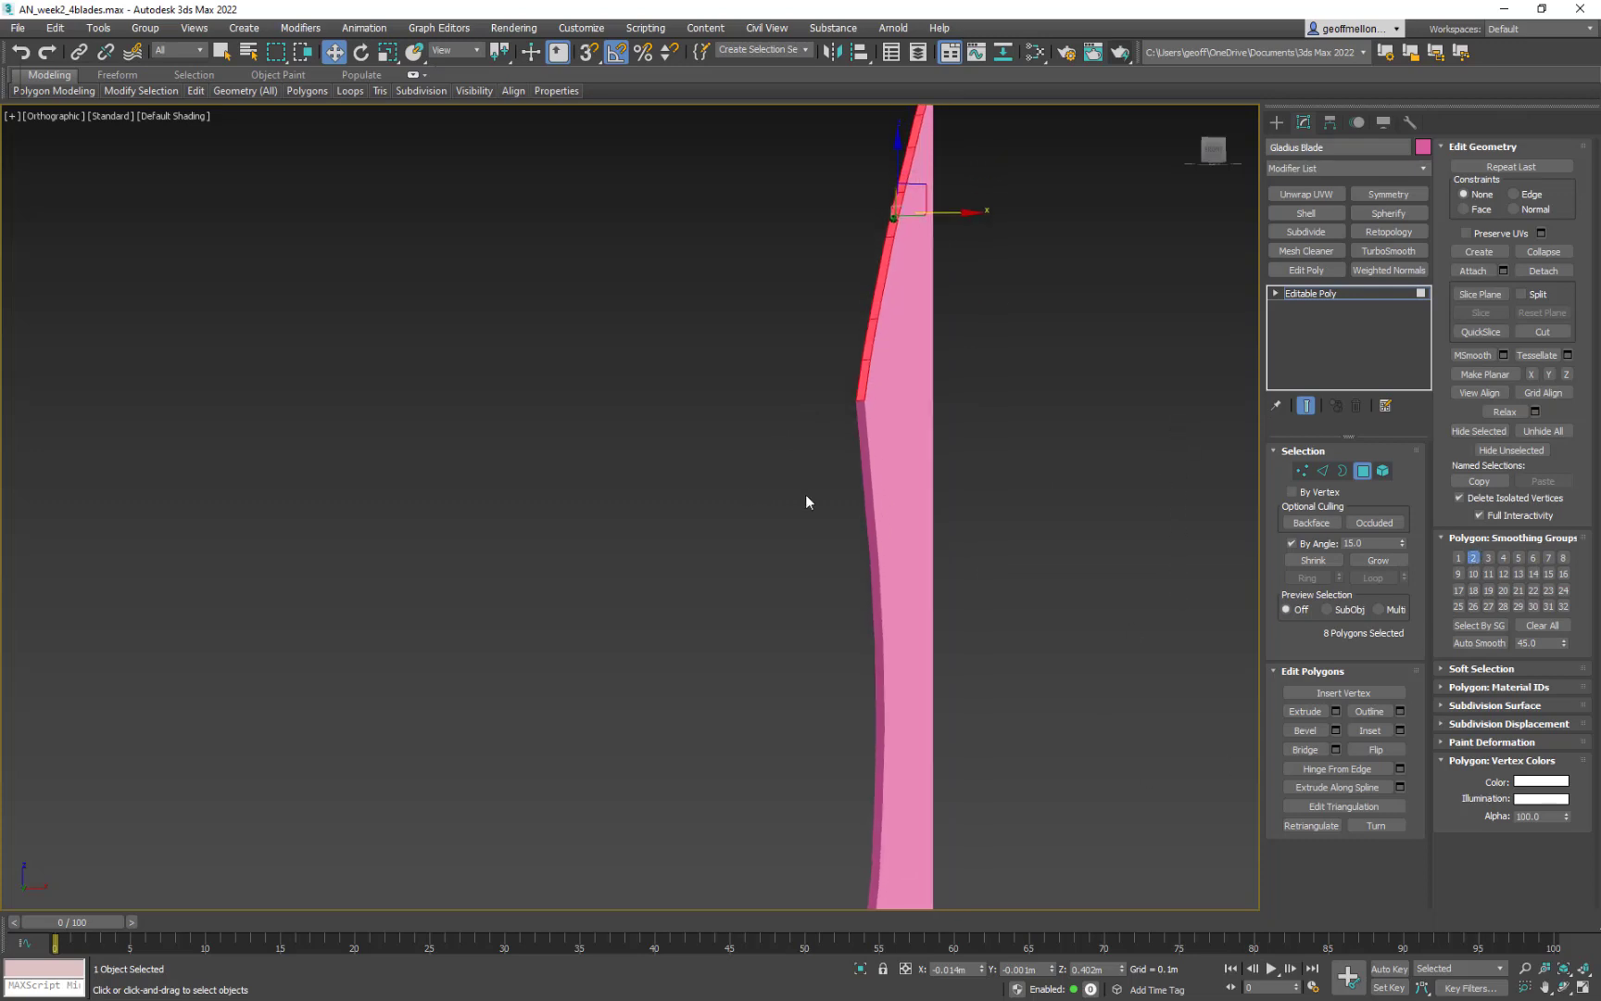
- Select all seven lower bevel polygons from the blade's widest point to its base and assign them smoothing group 3
click(865, 481)
ctrl+click(875, 621)
alt+middle_drag(1059, 656, 1155, 454)
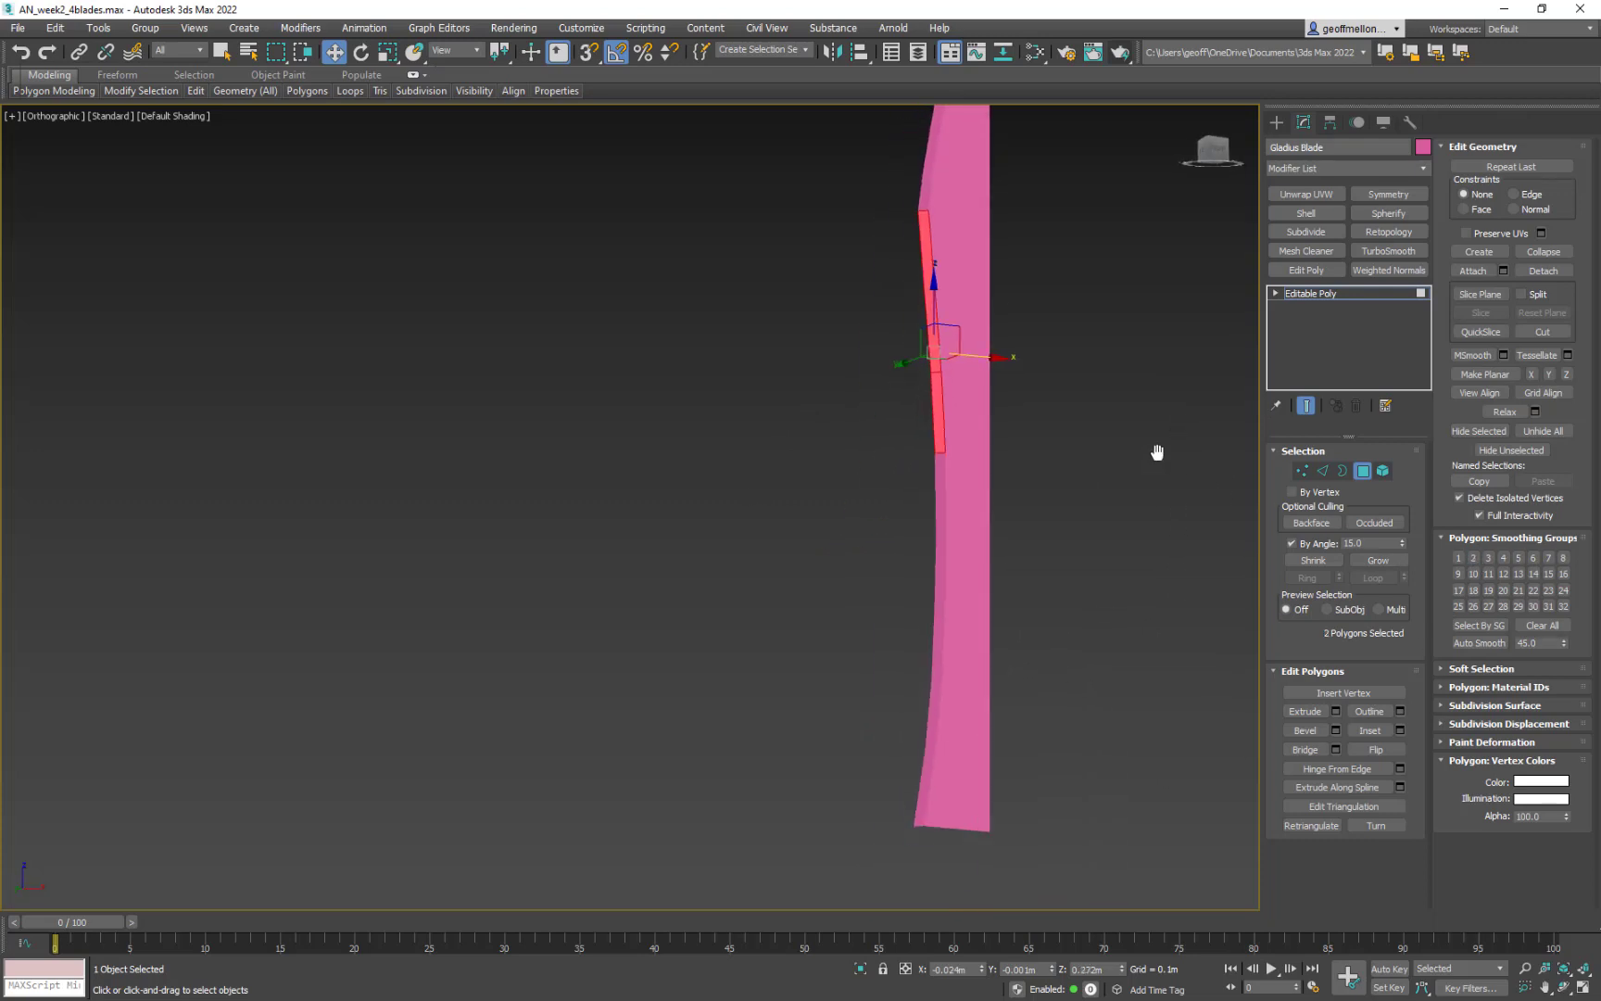
ctrl+click(938, 467)
ctrl+click(939, 572)
ctrl+click(933, 719)
middle_drag(1198, 422, 1069, 432)
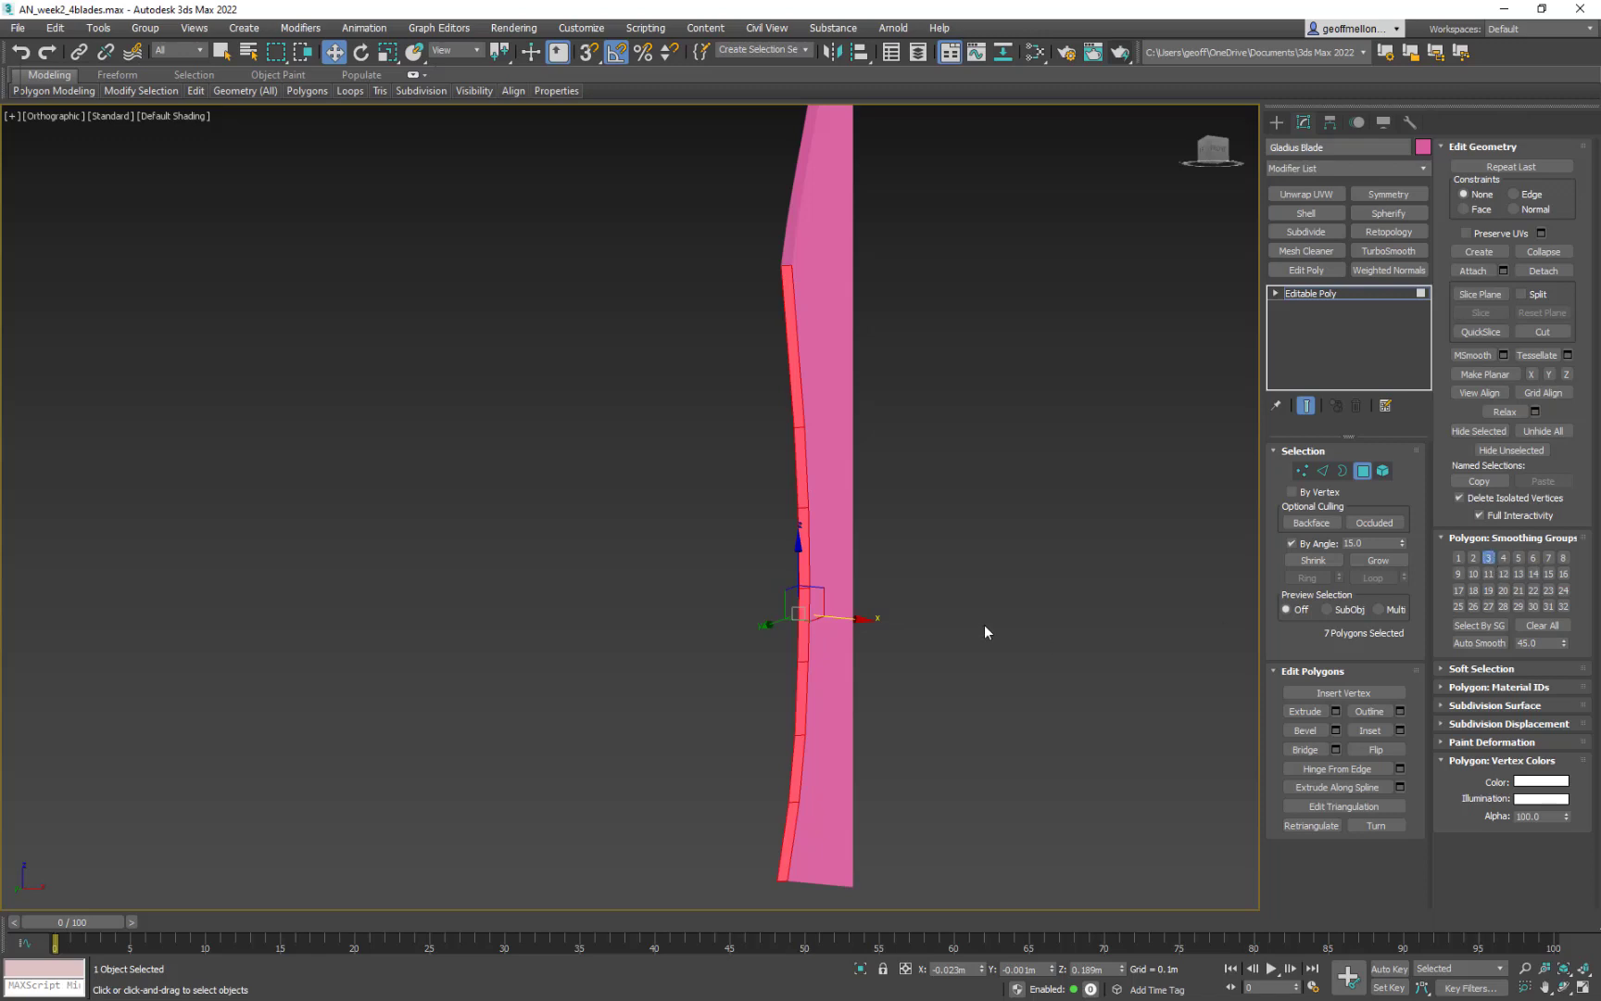
- Check the shading and the smoothing groups of the flat face, upper bevel and lower bevel where they meet
click(1003, 452)
scroll(973, 315, up, 5)
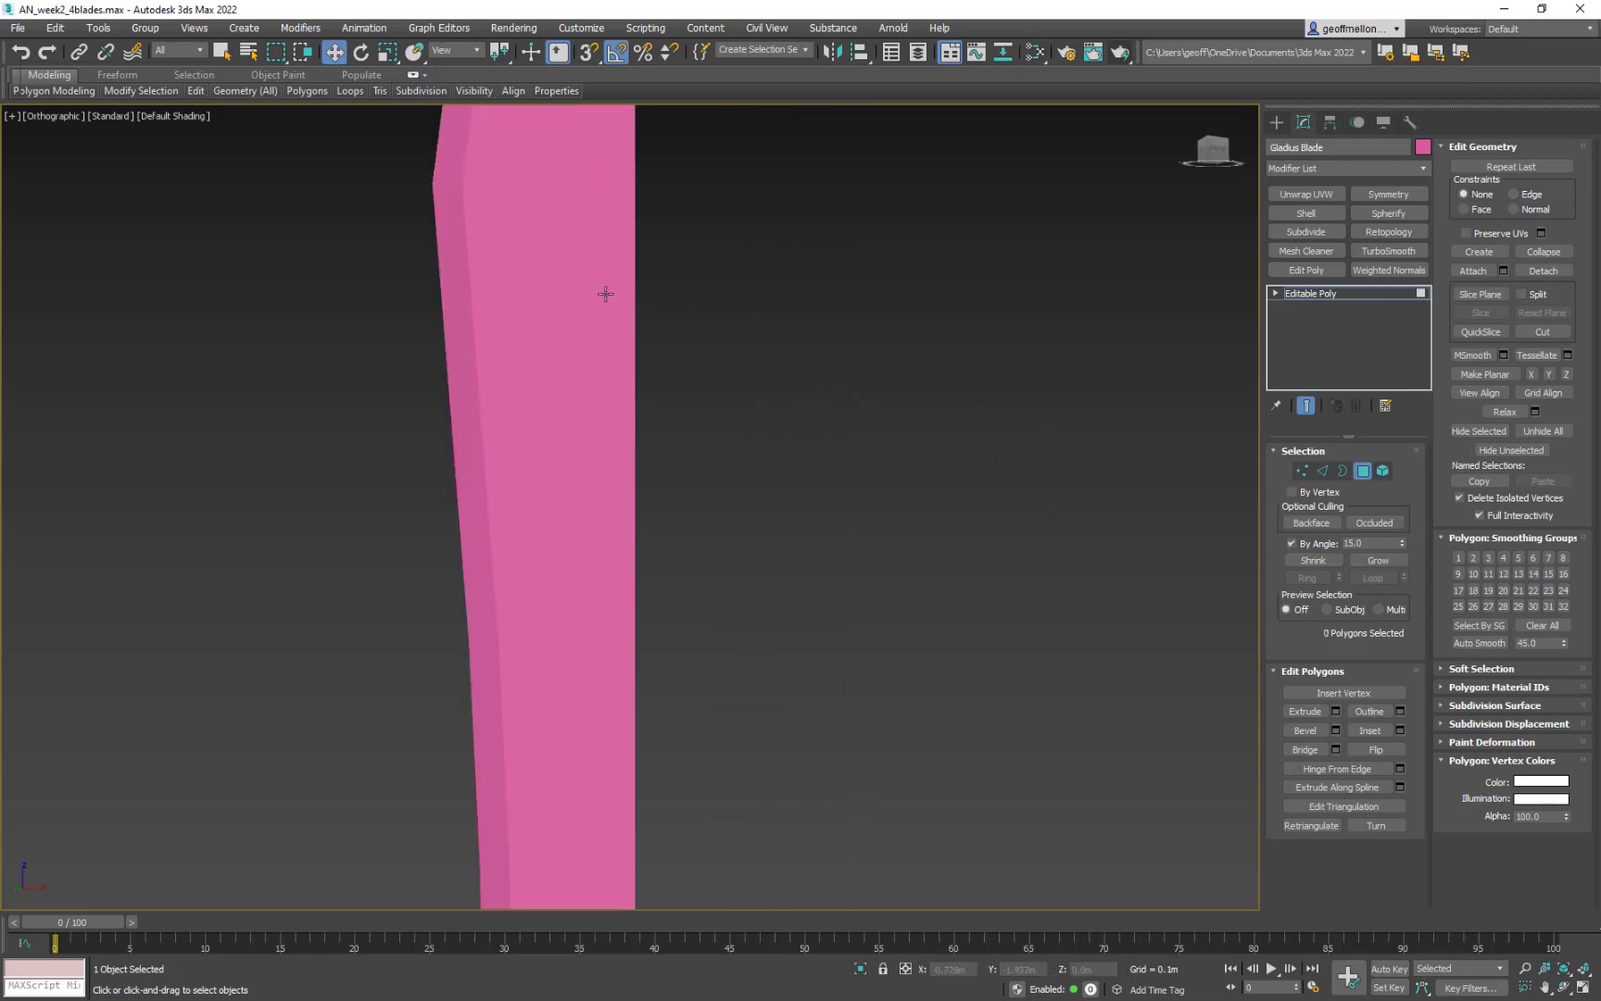
click(584, 288)
click(454, 139)
middle_drag(830, 407, 1067, 778)
click(776, 418)
click(656, 431)
click(656, 609)
scroll(1022, 562, down, 3)
middle_drag(908, 540, 926, 639)
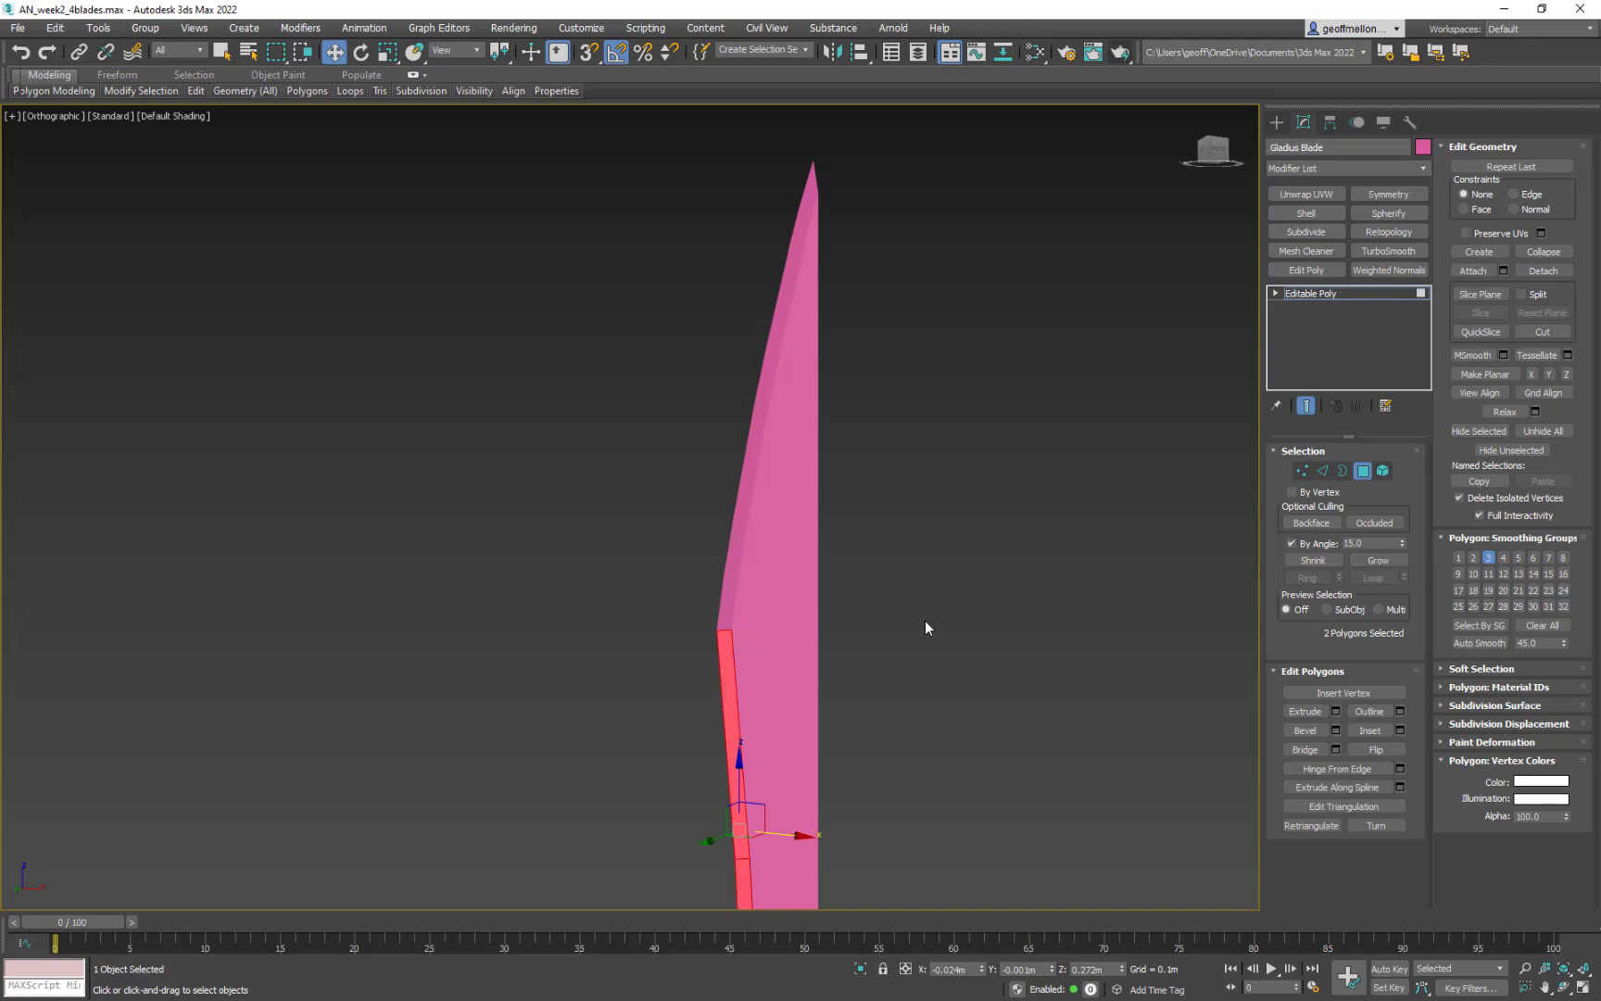
- Leave polygon editing and add a Symmetry modifier to the blade, mirrored on X and Y with Flip enabled for both
click(1360, 471)
alt+middle_drag(1004, 426, 1075, 464)
click(1388, 194)
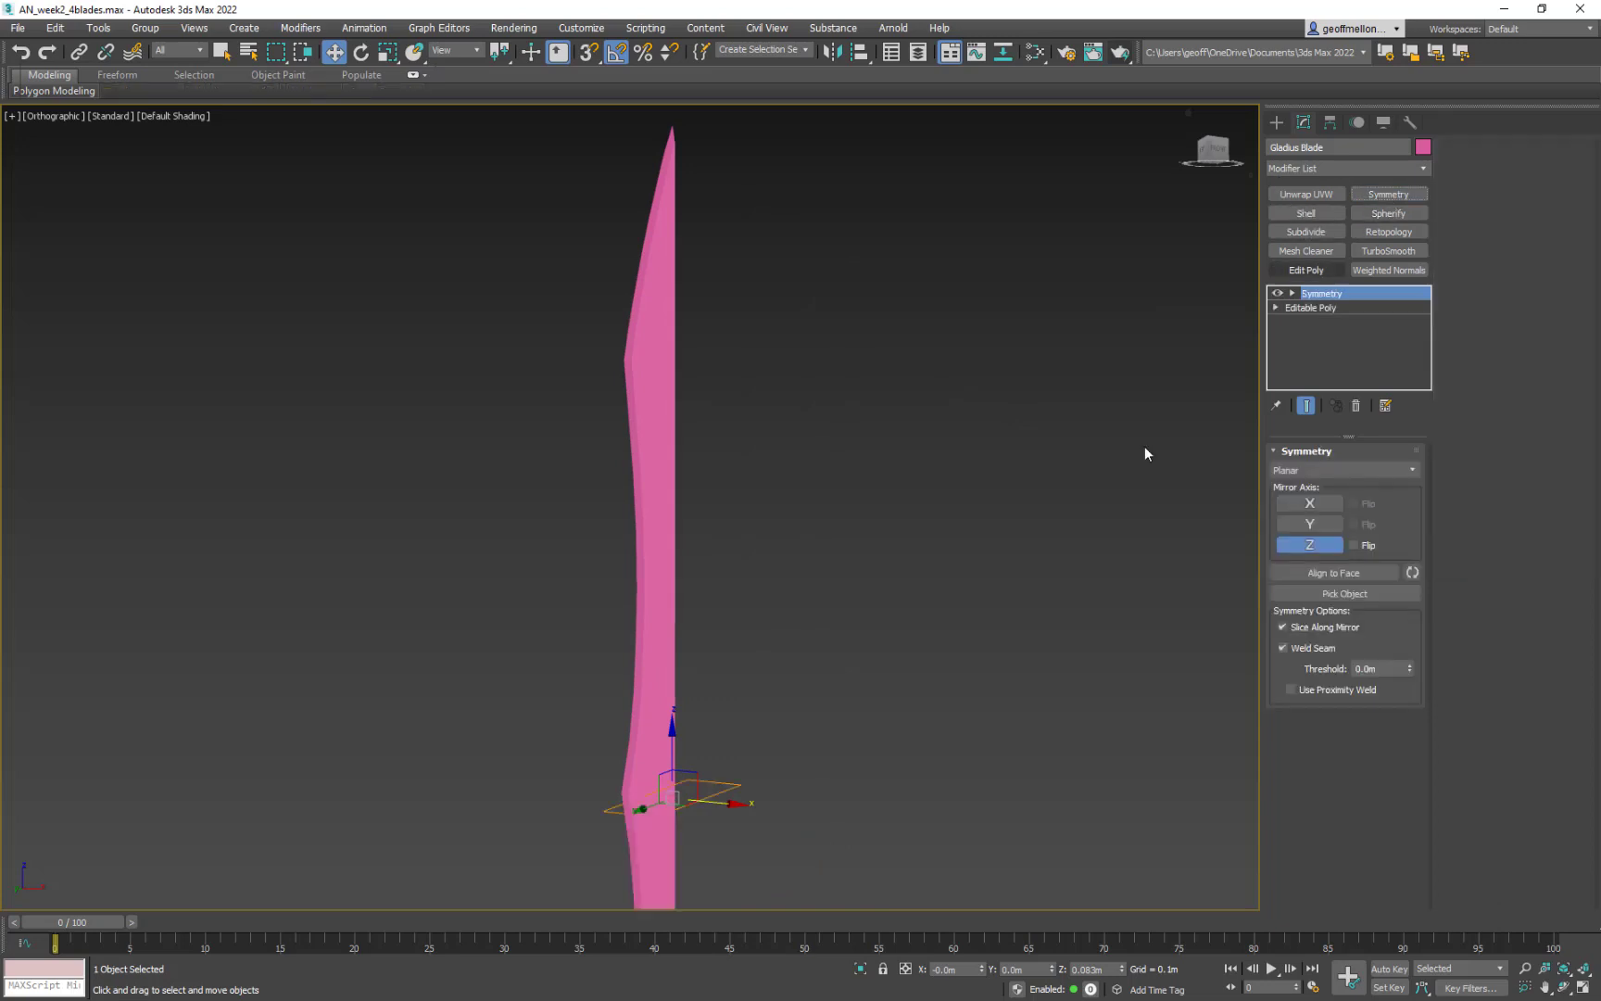
click(1321, 501)
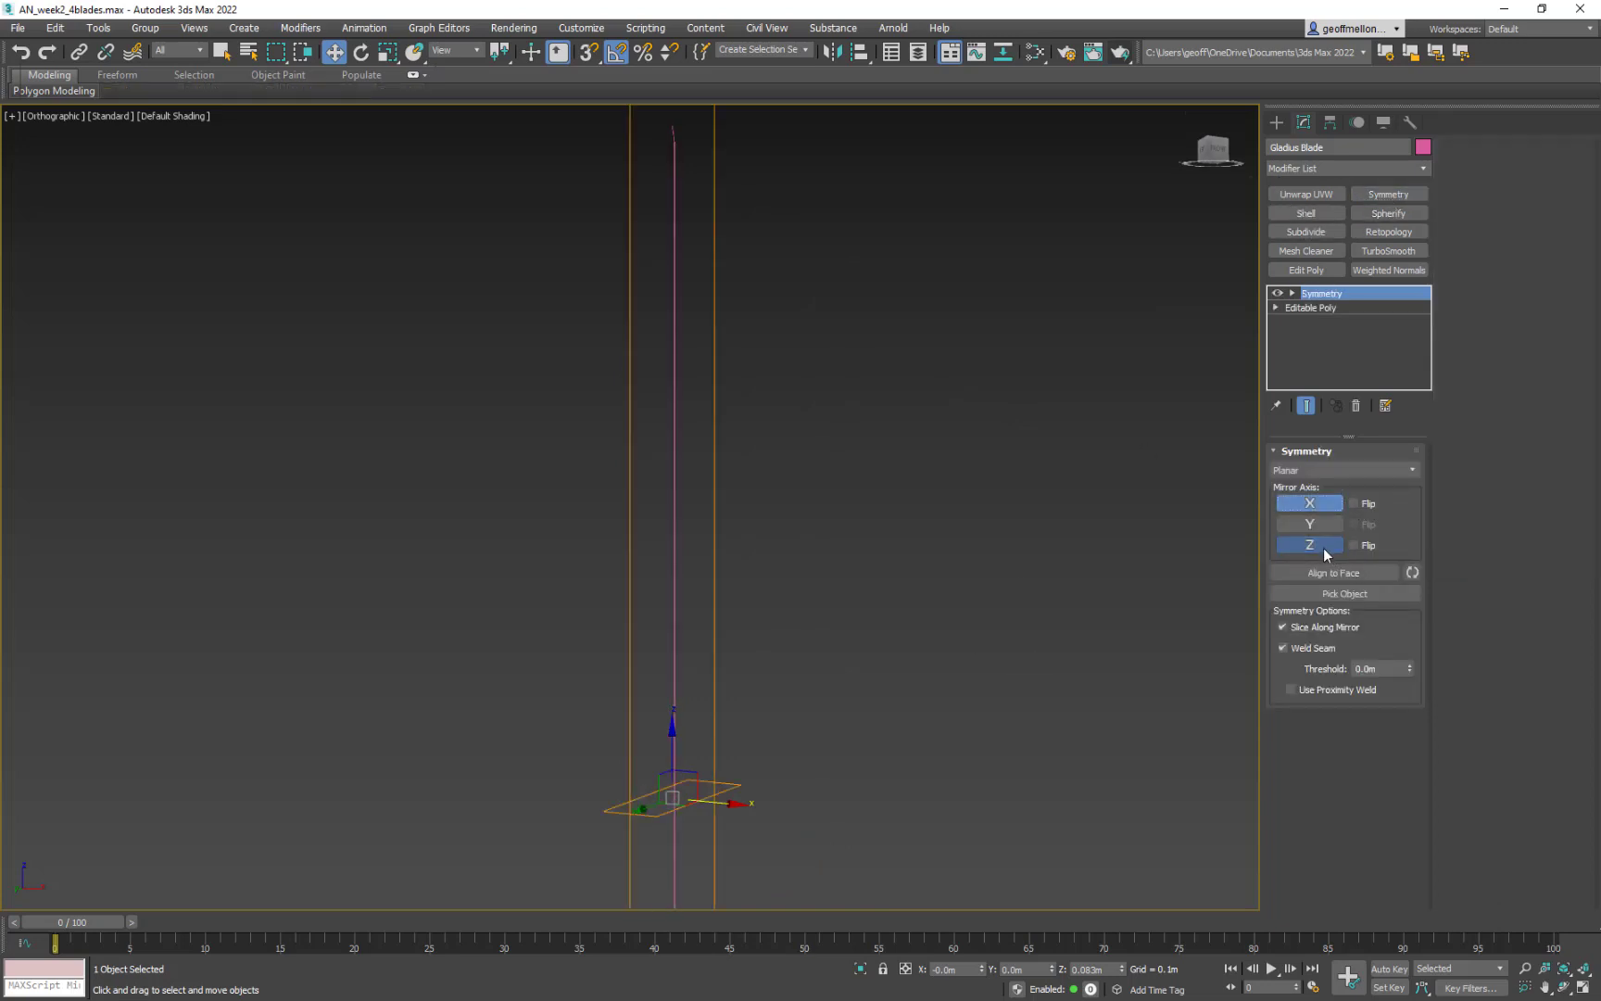
click(1354, 503)
middle_drag(762, 368, 836, 458)
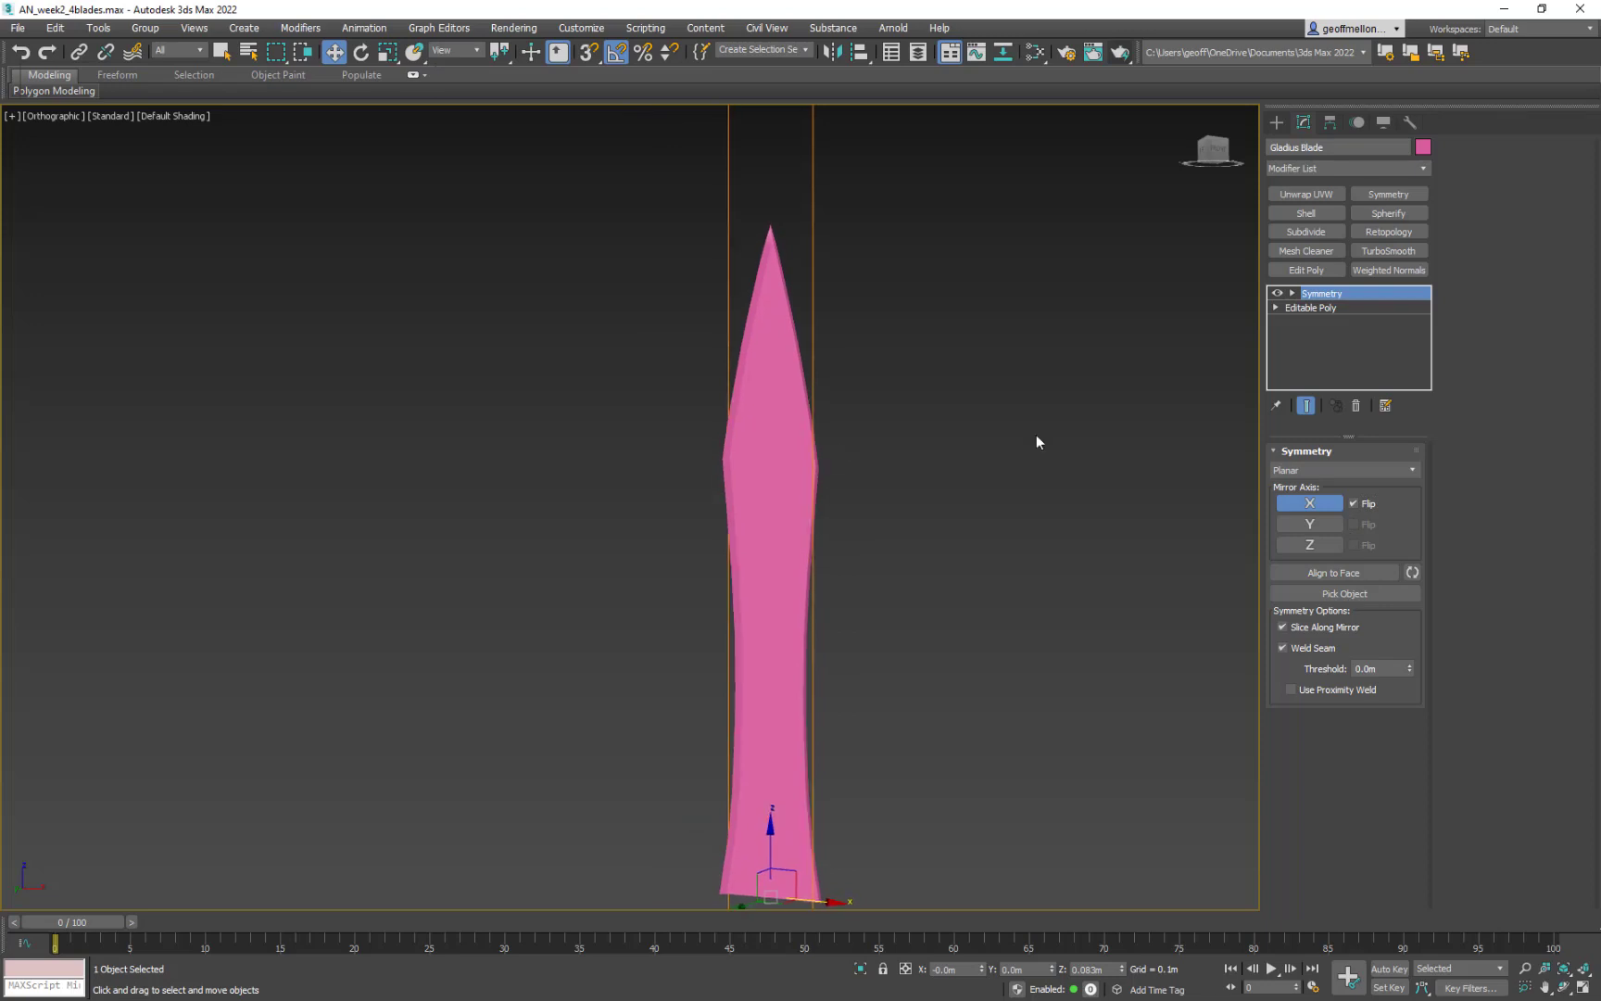
click(1309, 523)
click(1354, 525)
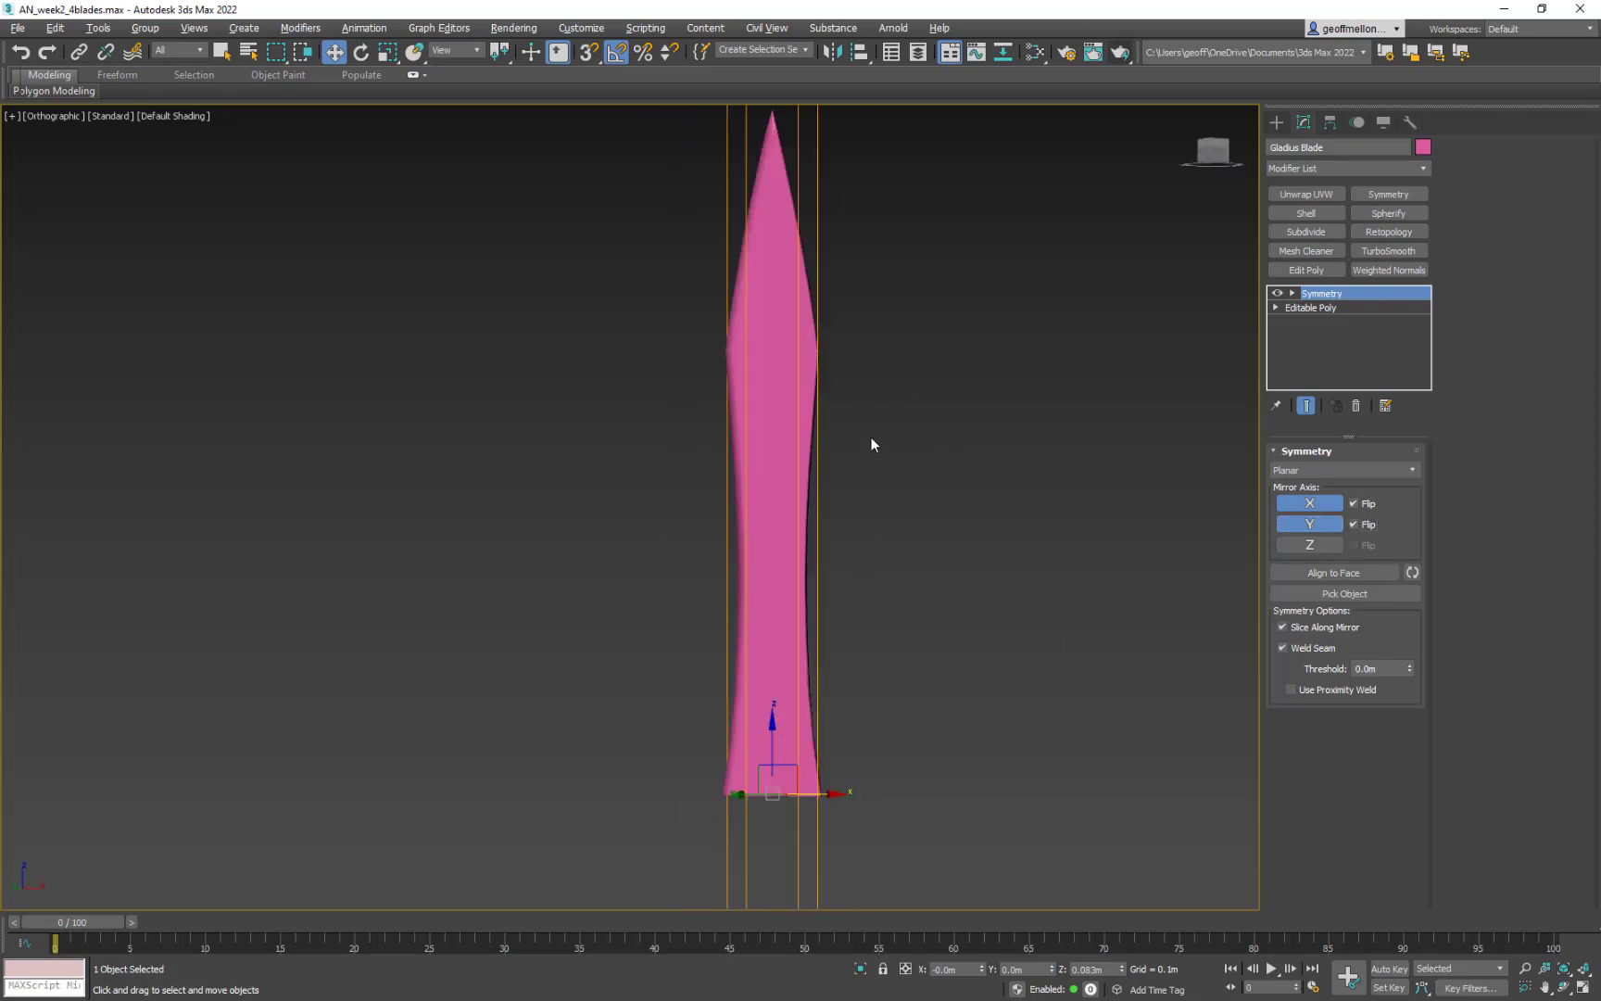
- Examine the mirrored blade's shading along the bevels, tip and outer edges from several angles
scroll(650, 296, up, 5)
scroll(652, 297, up, 5)
middle_drag(984, 397, 762, 452)
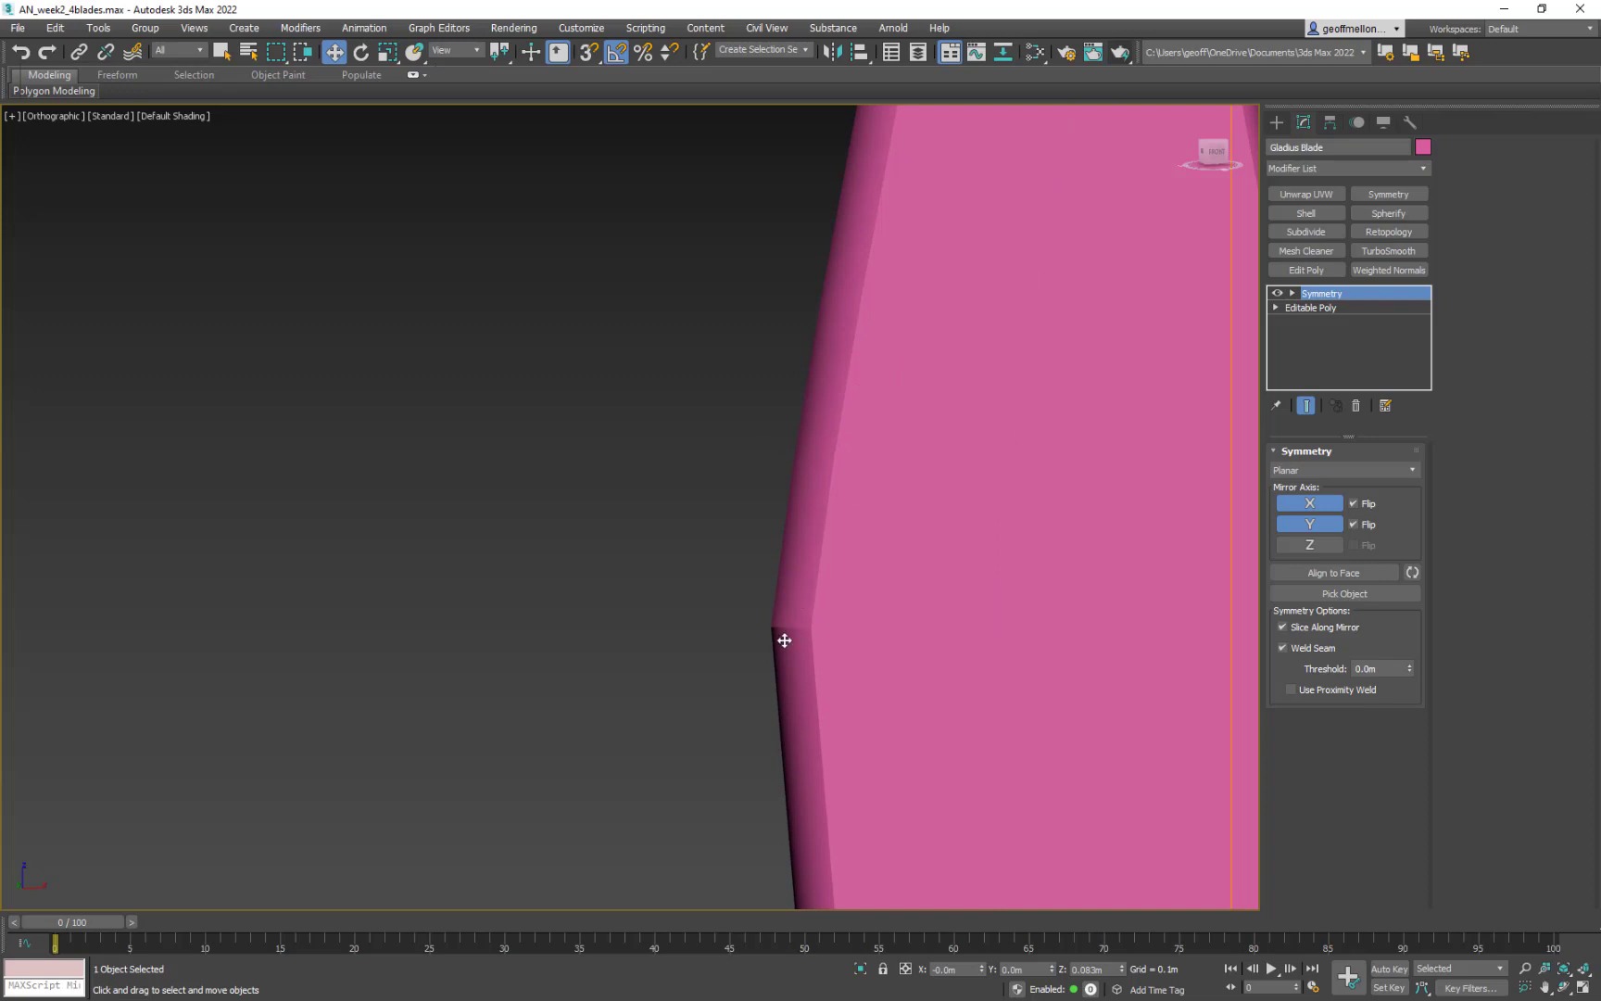
scroll(965, 489, down, 10)
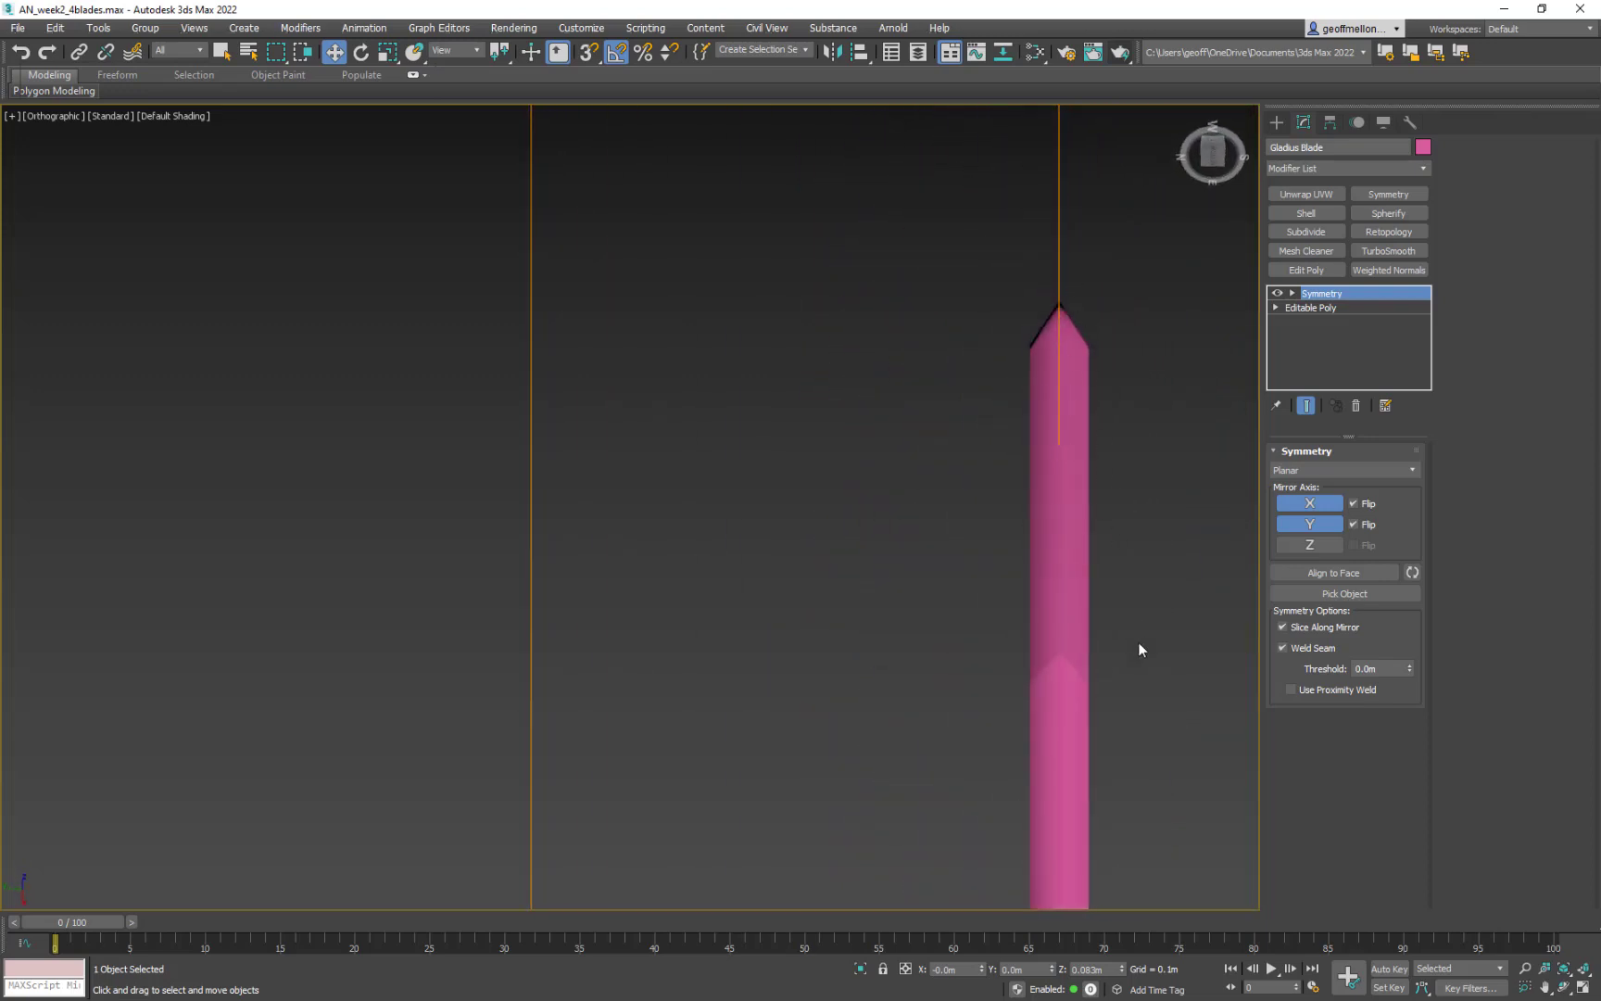
middle_drag(1088, 531, 886, 379)
alt+middle_drag(1030, 466, 868, 527)
scroll(845, 462, down, 5)
alt+middle_drag(845, 462, 809, 200)
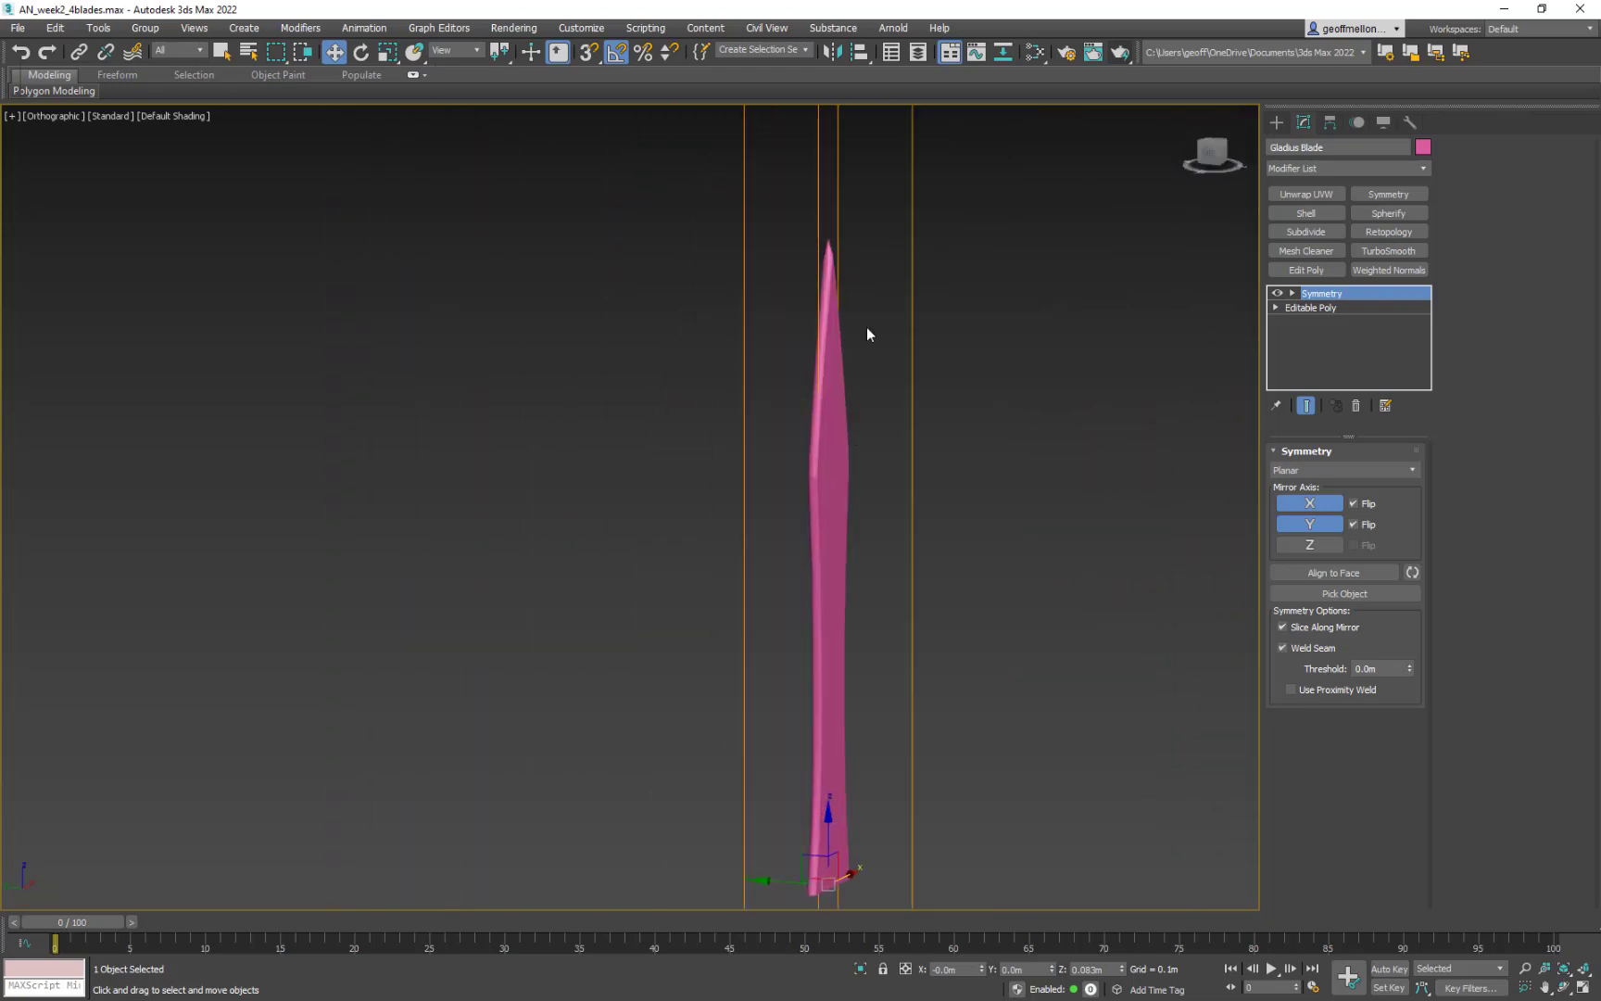
alt+middle_drag(895, 380, 643, 265)
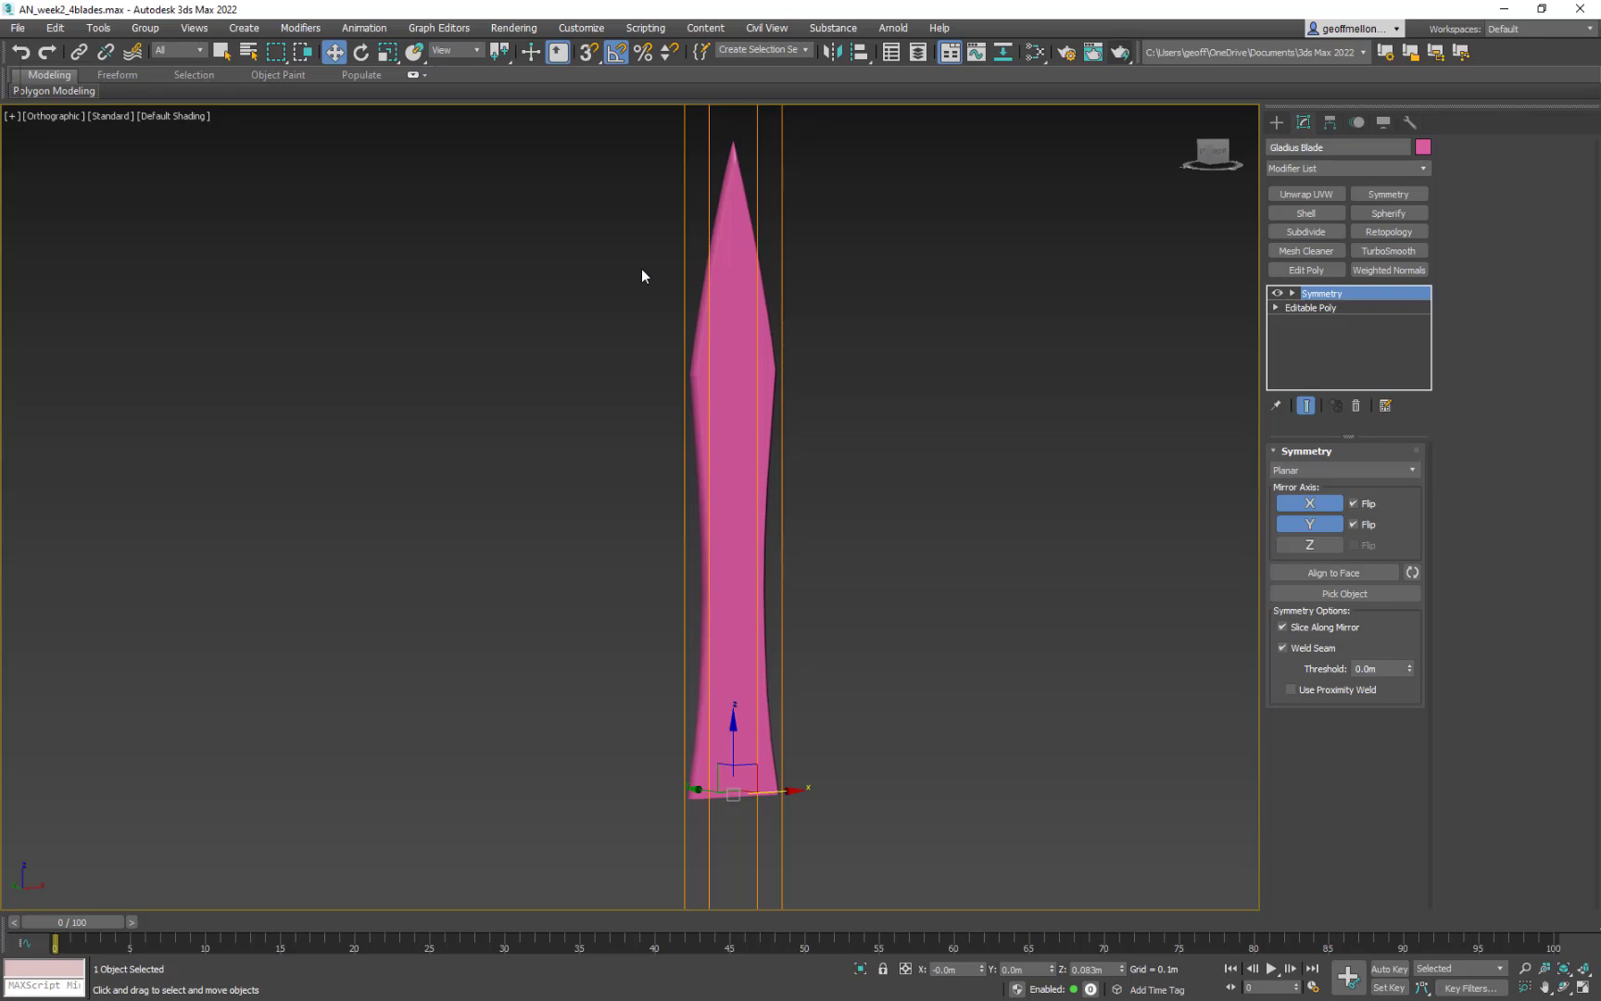
- Convert the mirrored blade to an Editable Poly
right_click(970, 197)
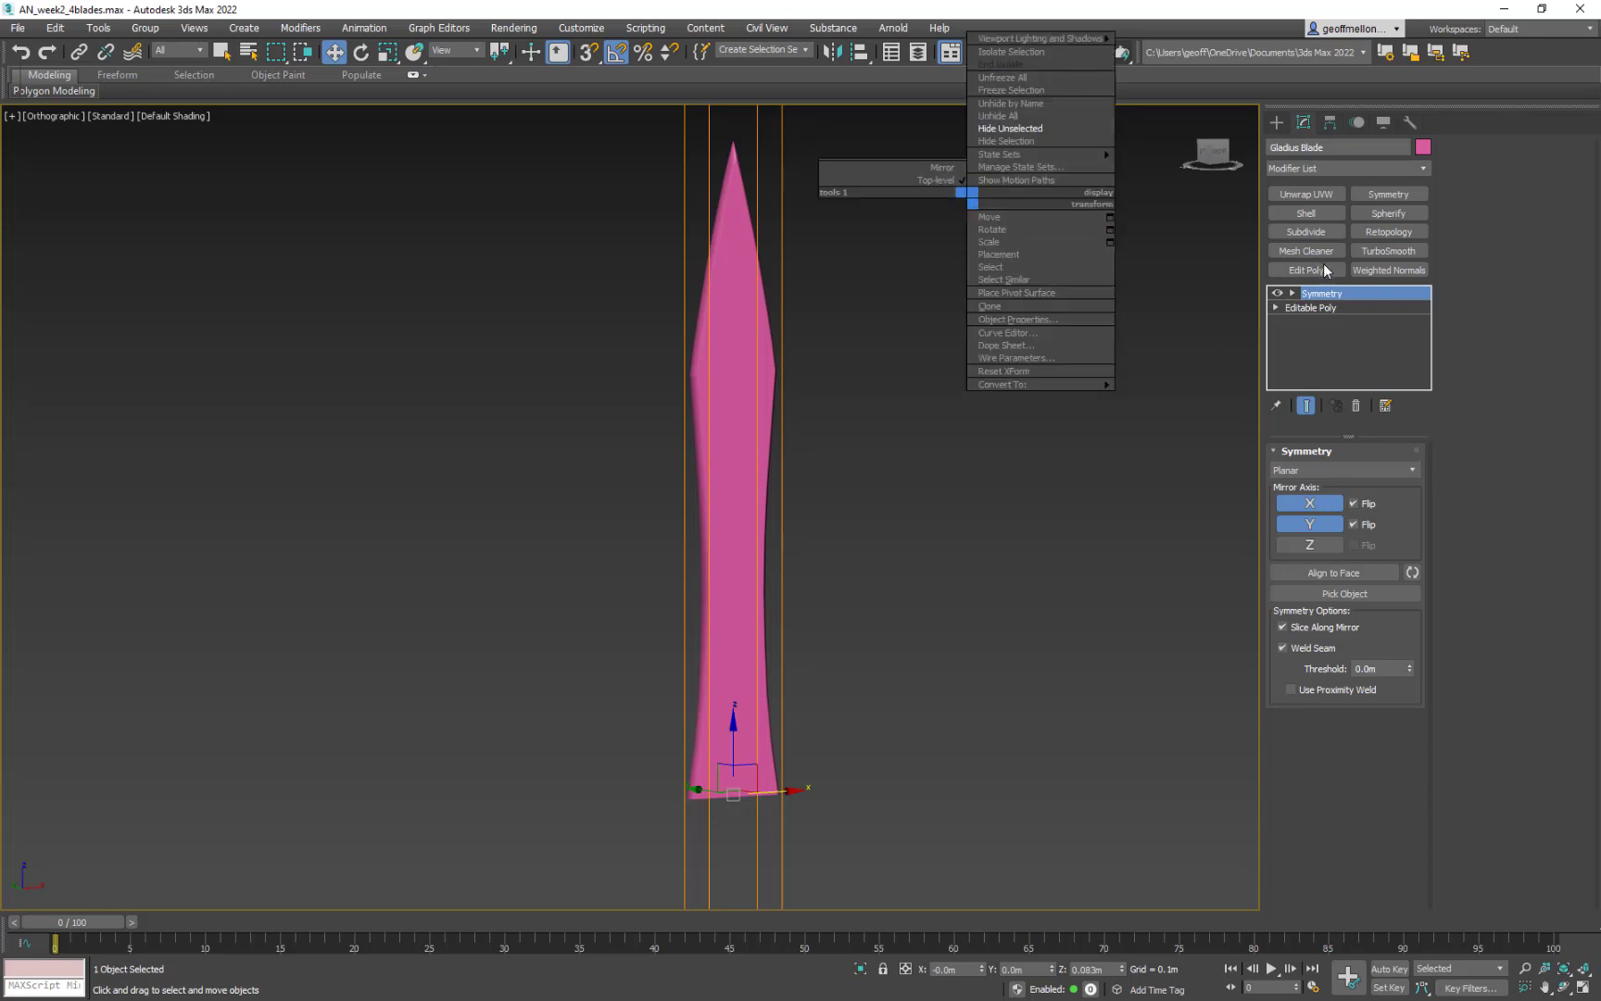
mouse_move(1075, 383)
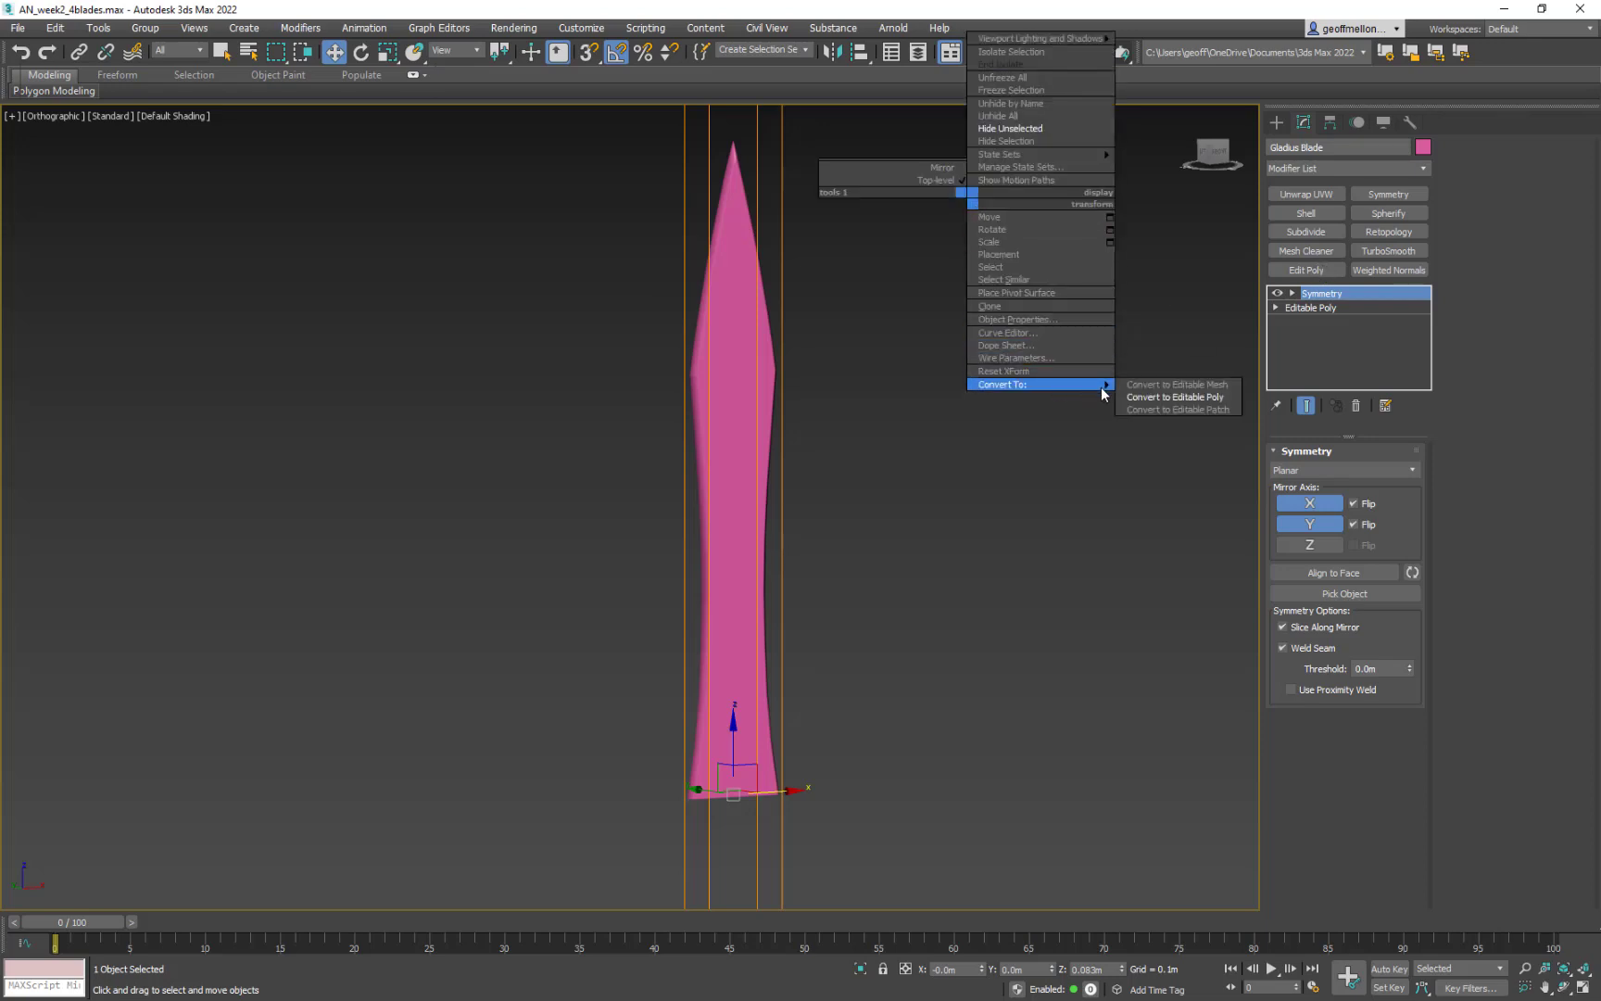
click(1179, 397)
middle_drag(889, 409, 862, 364)
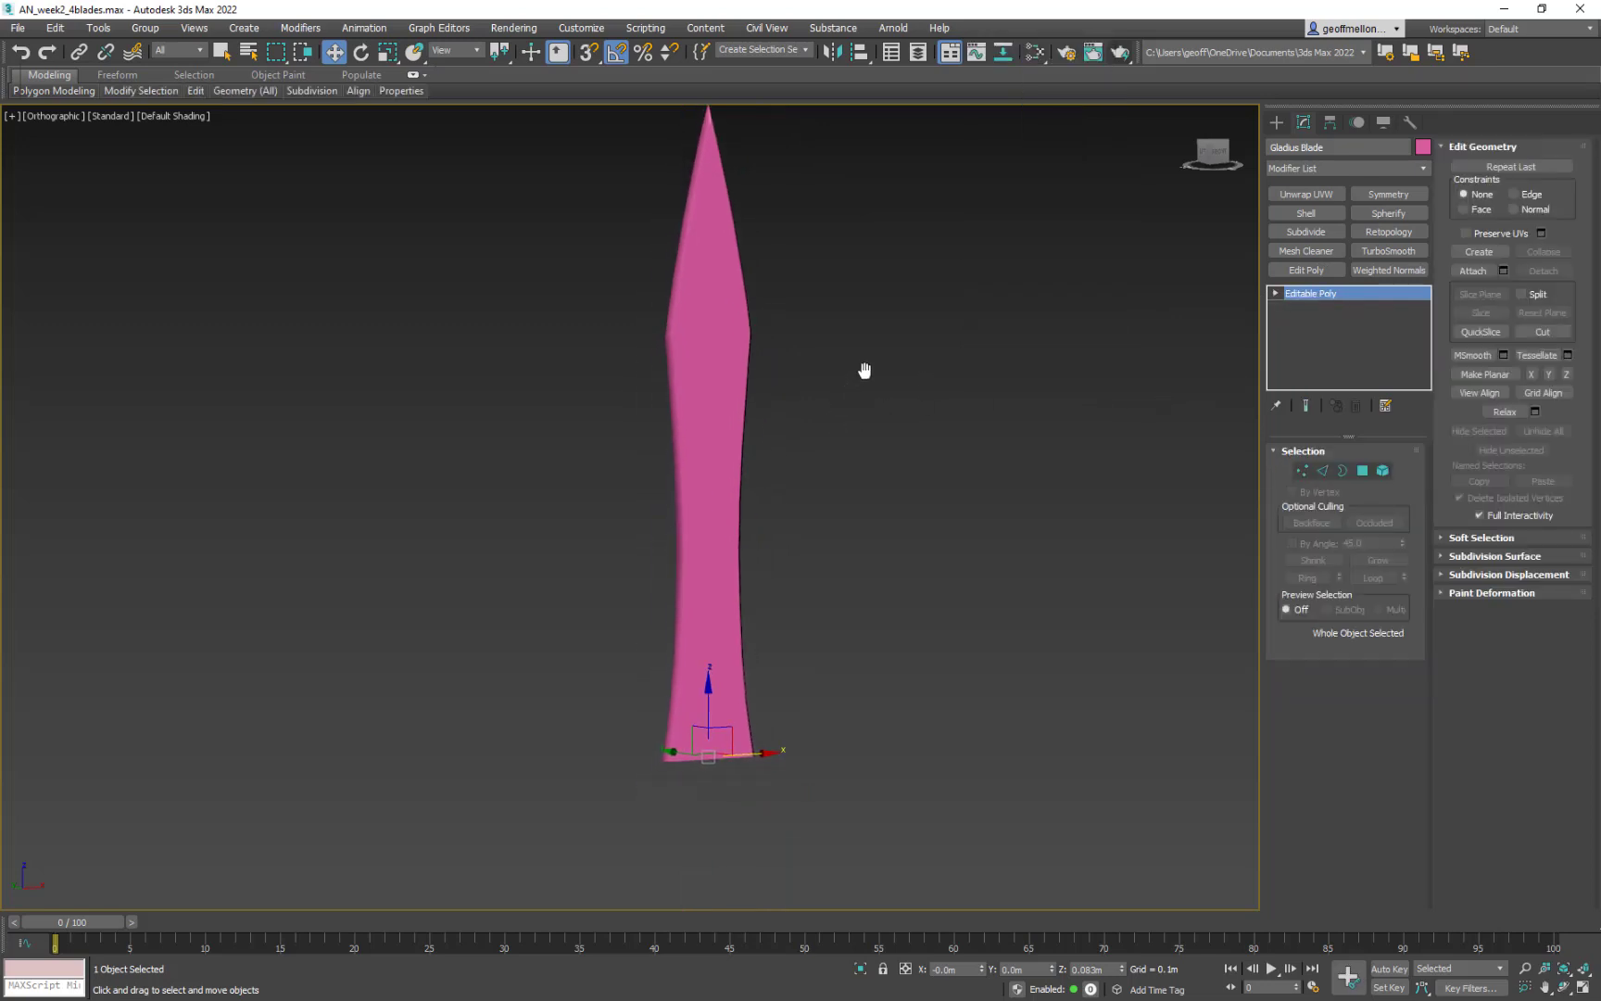
middle_drag(963, 347, 980, 368)
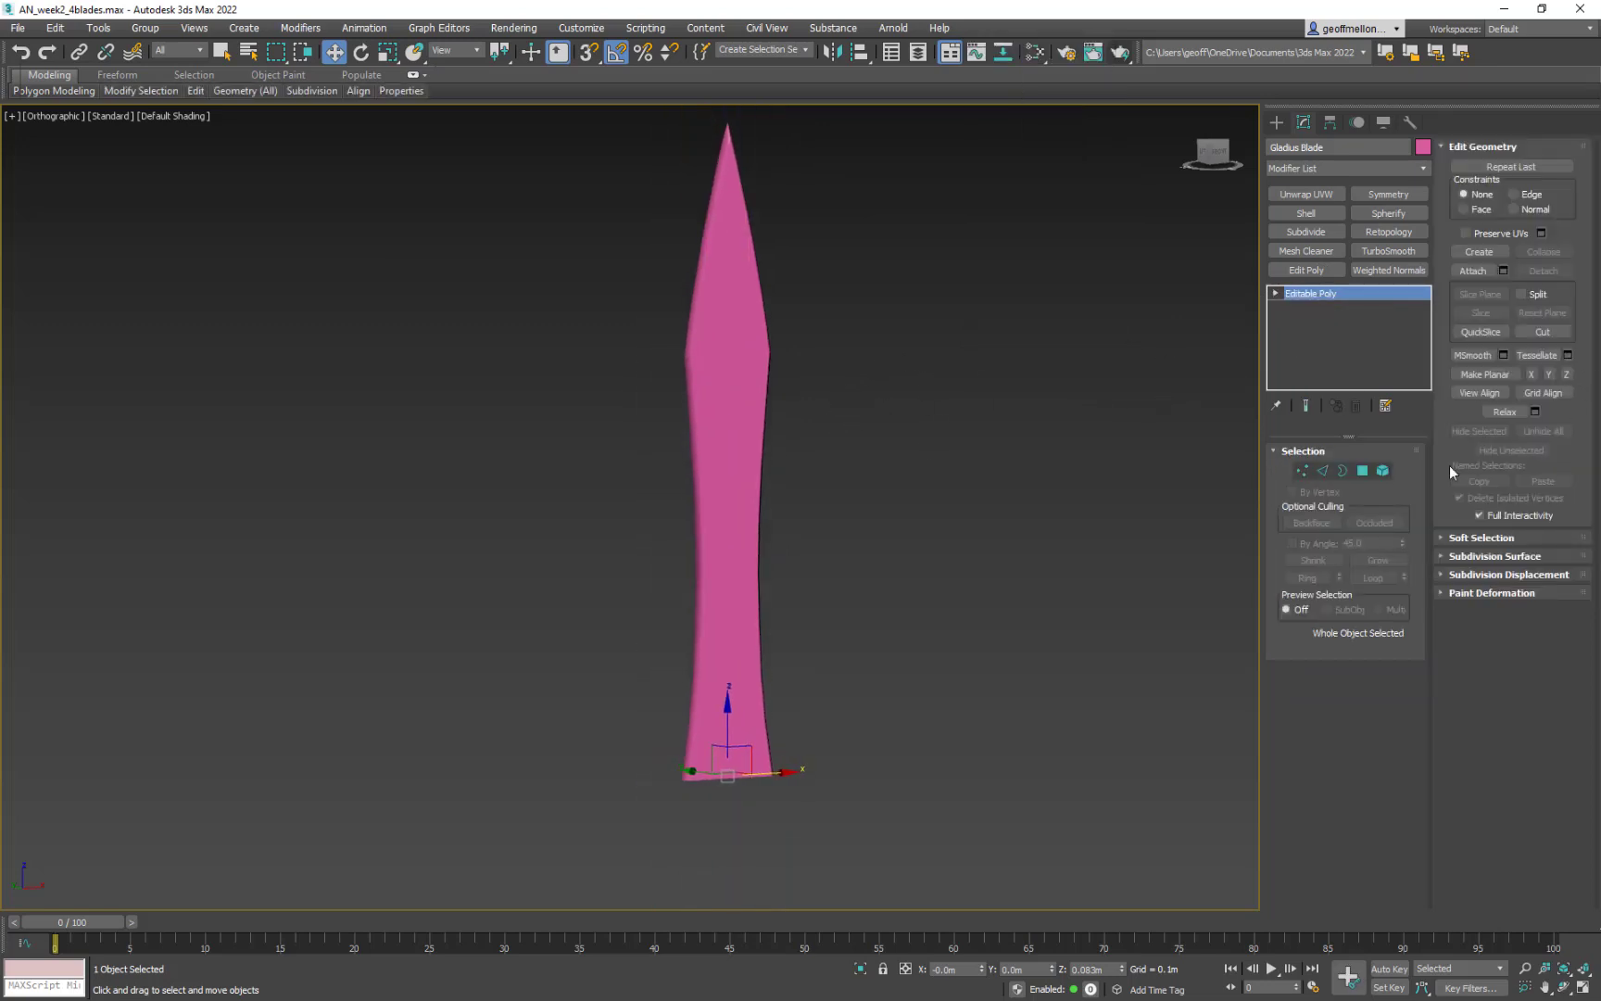
- Return to polygon editing on the full blade and turn on selection by angle with a threshold of 15
click(1363, 471)
alt+middle_drag(959, 667, 931, 504)
scroll(829, 690, up, 5)
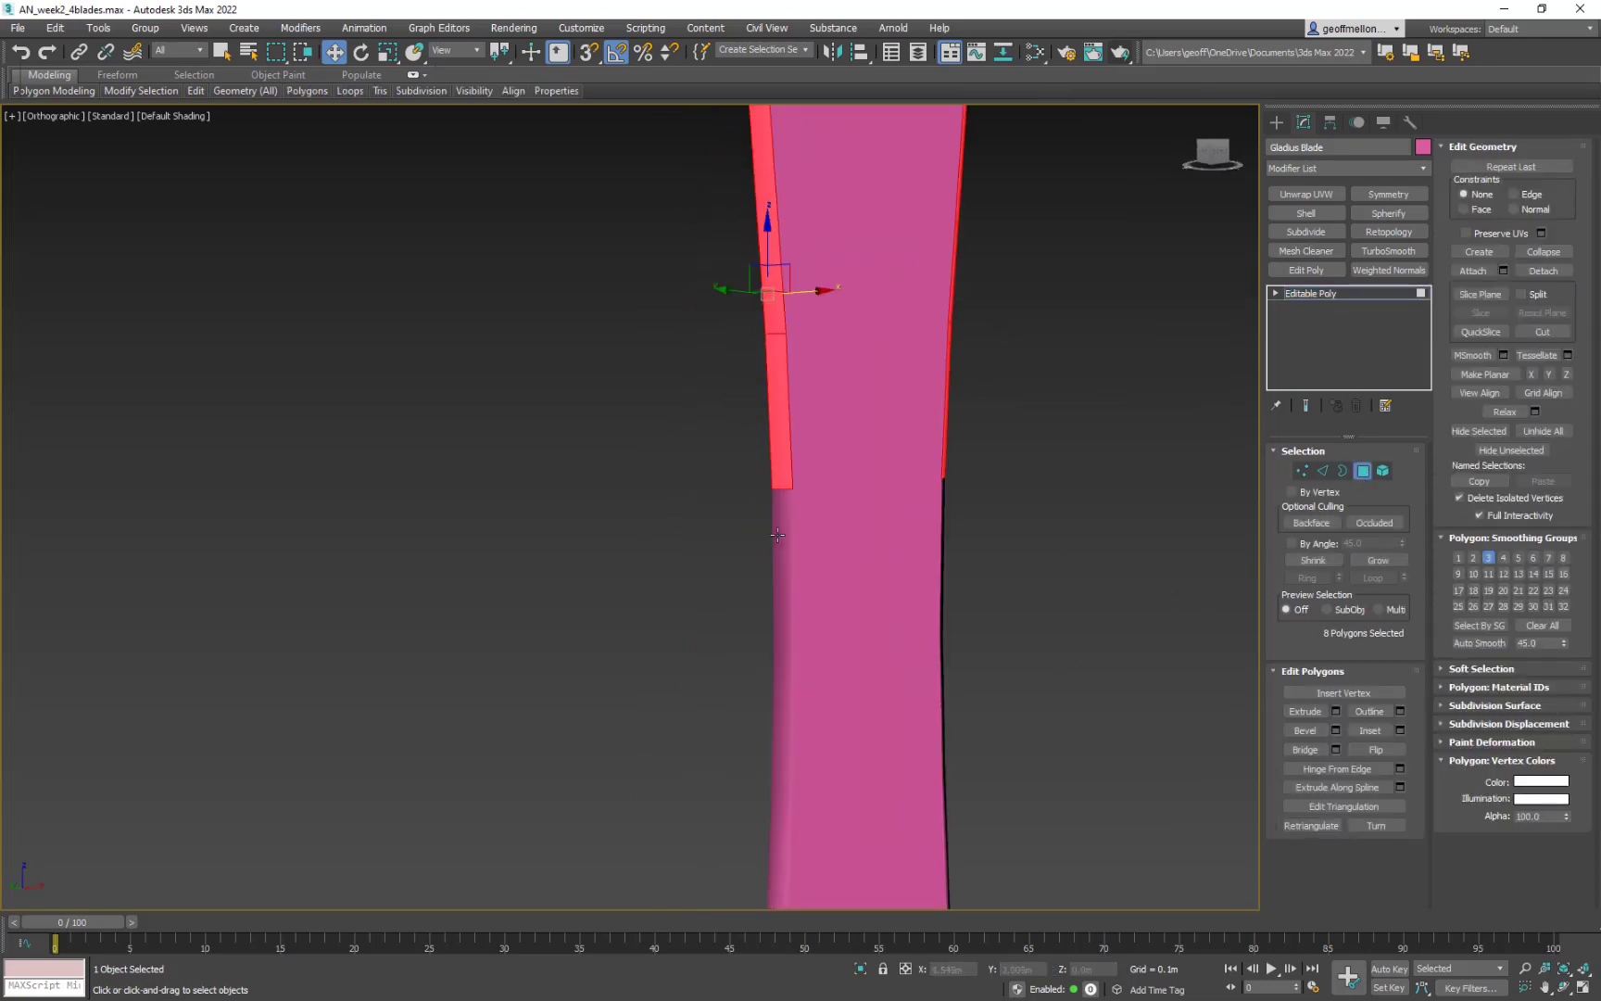
click(1292, 543)
double_click(1369, 543)
text(15)
- Select the seven lower bevel polygons along one edge of the mirrored blade's front side
middle_drag(1066, 507, 1027, 572)
scroll(1066, 512, down, 4)
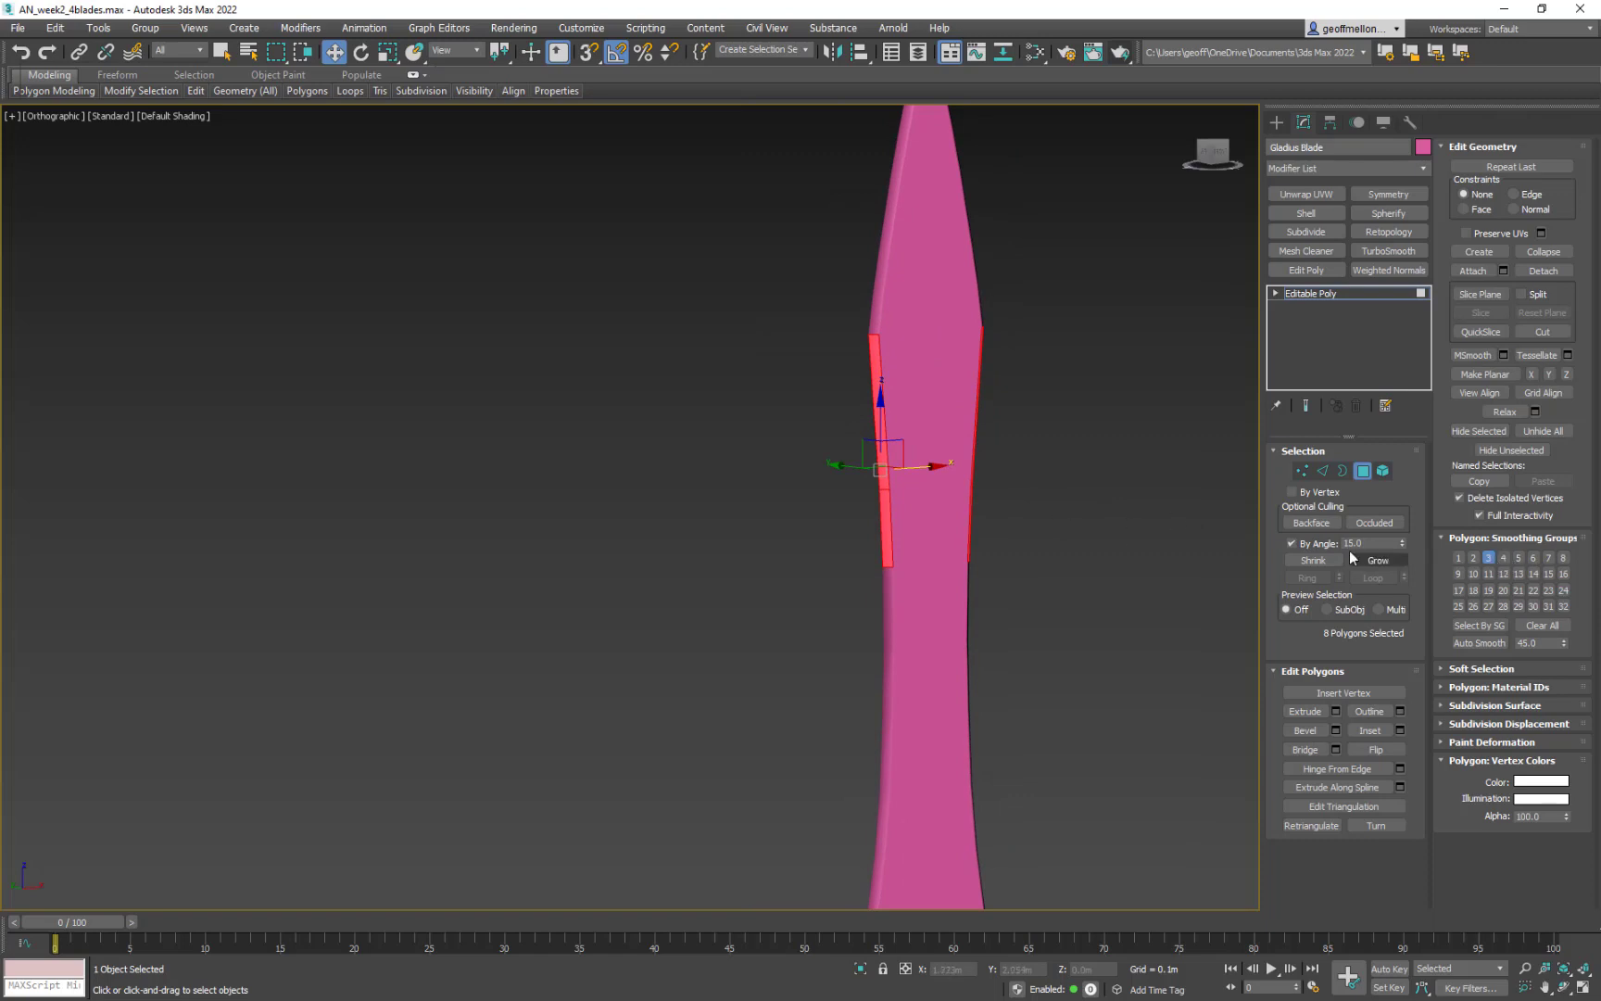
alt+middle_drag(1187, 533, 984, 515)
ctrl+click(990, 511)
ctrl+click(992, 639)
ctrl+click(984, 816)
alt+middle_drag(971, 830, 957, 330)
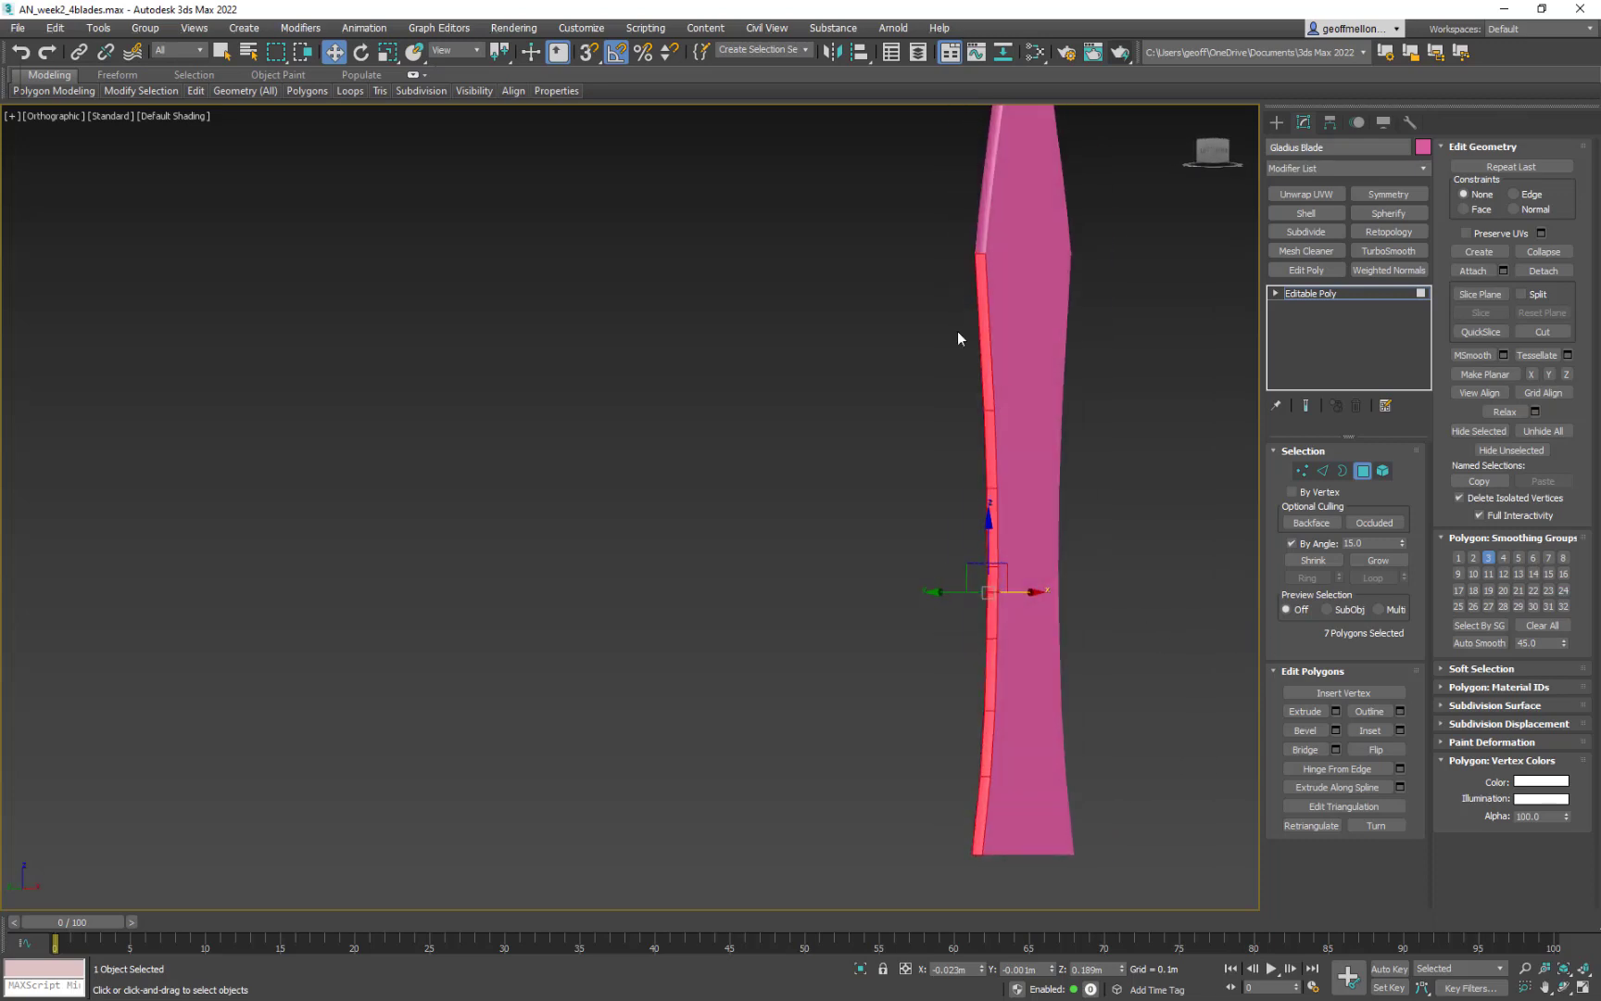
- Select the lower bevel strip on the blade's reverse side together with the front flat face, and assign smoothing group 3
click(1488, 557)
alt+middle_drag(1252, 478, 1101, 375)
drag(990, 281, 974, 691)
ctrl+click(972, 678)
key(ctrl+z)
ctrl+click(982, 673)
drag(987, 744, 984, 885)
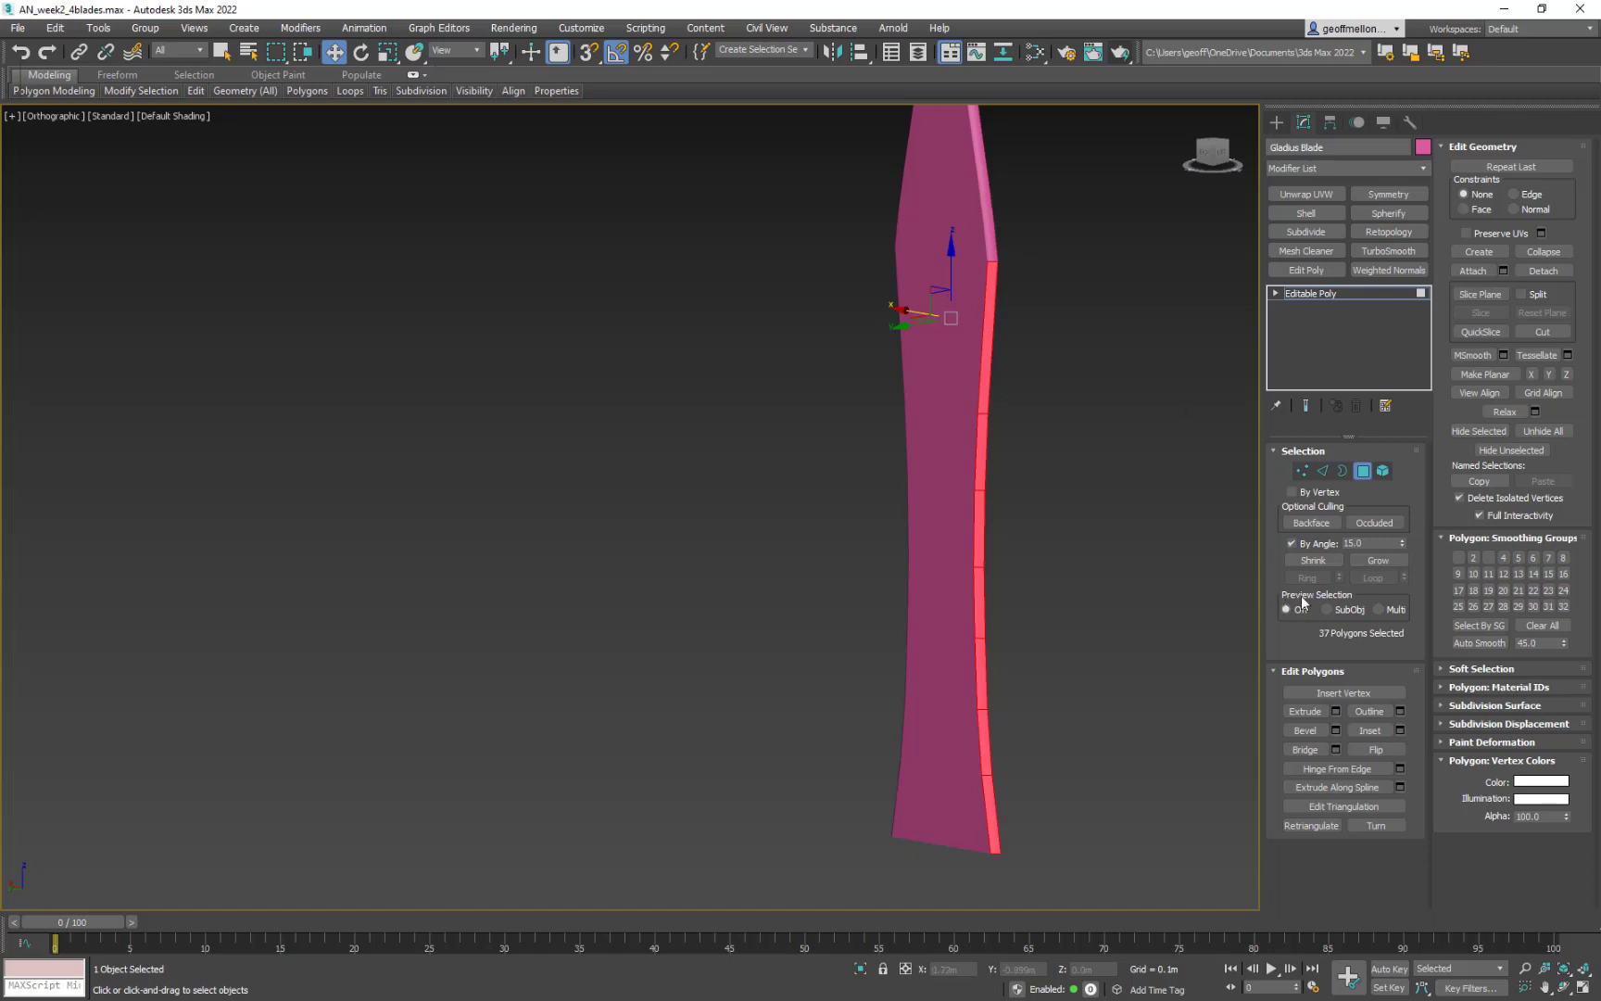
click(1488, 557)
- Enable backface culling for selection and deselect the front flat face, keeping only the reverse side's lower bevel strip selected
alt+middle_drag(1164, 542, 919, 560)
scroll(1072, 540, up, 3)
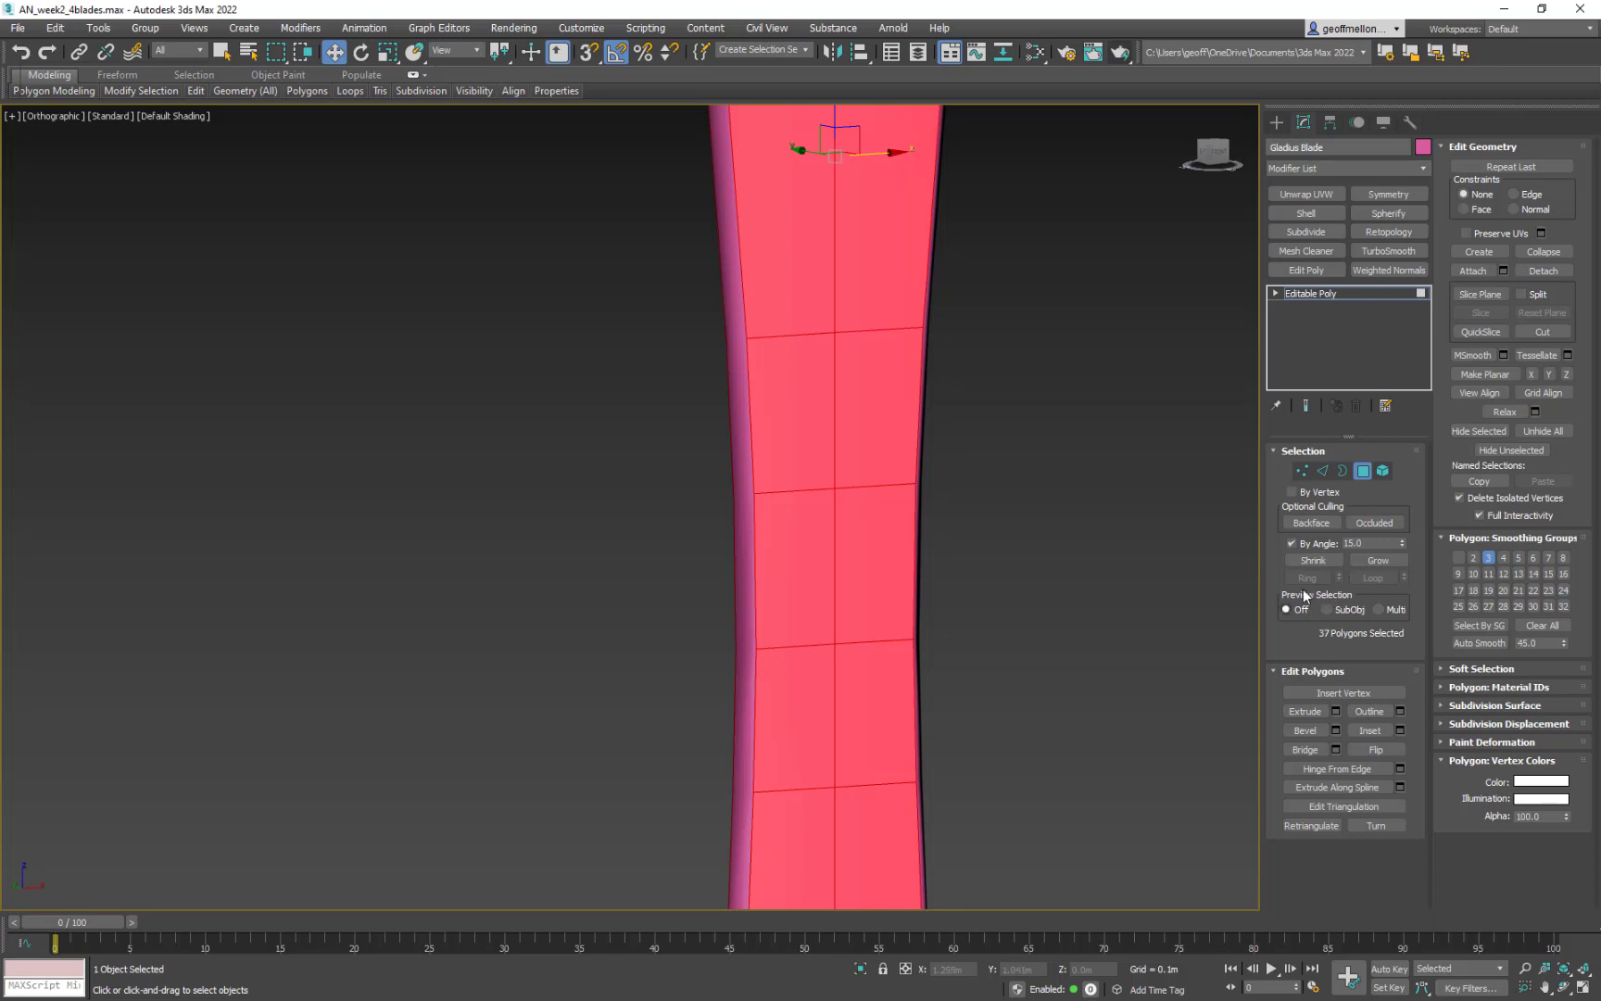
click(1306, 521)
click(1305, 521)
middle_drag(1079, 461, 1001, 414)
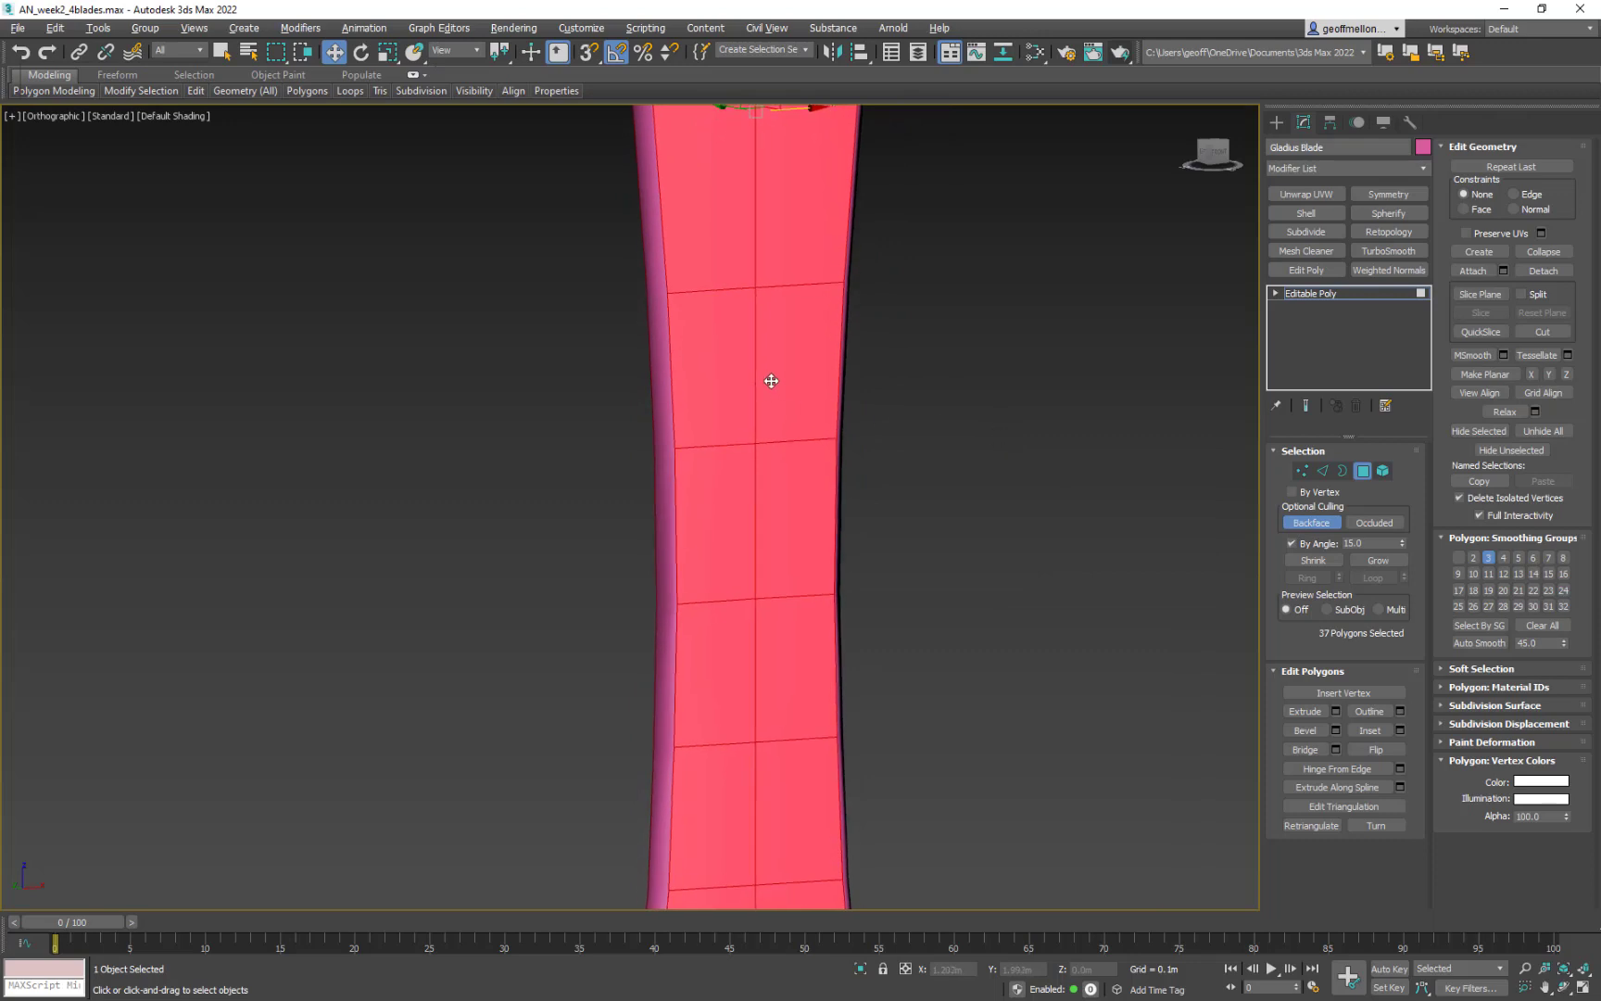
alt+drag(943, 341, 783, 522)
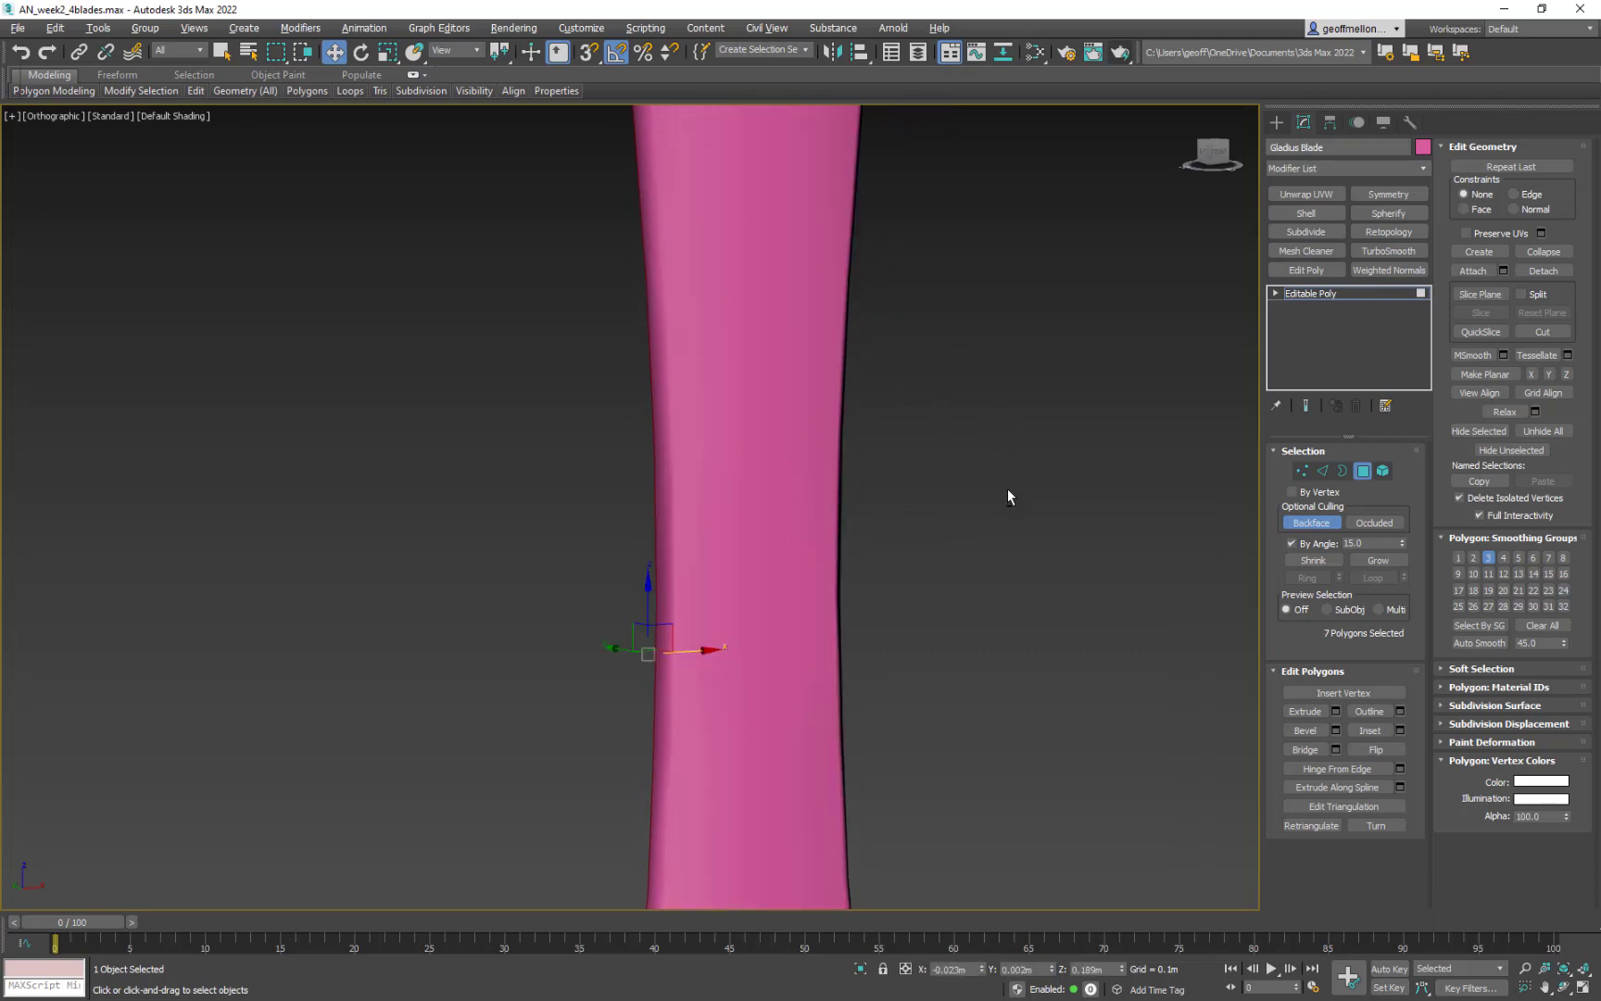
key(ctrl+z)
alt+middle_drag(1002, 491, 964, 383)
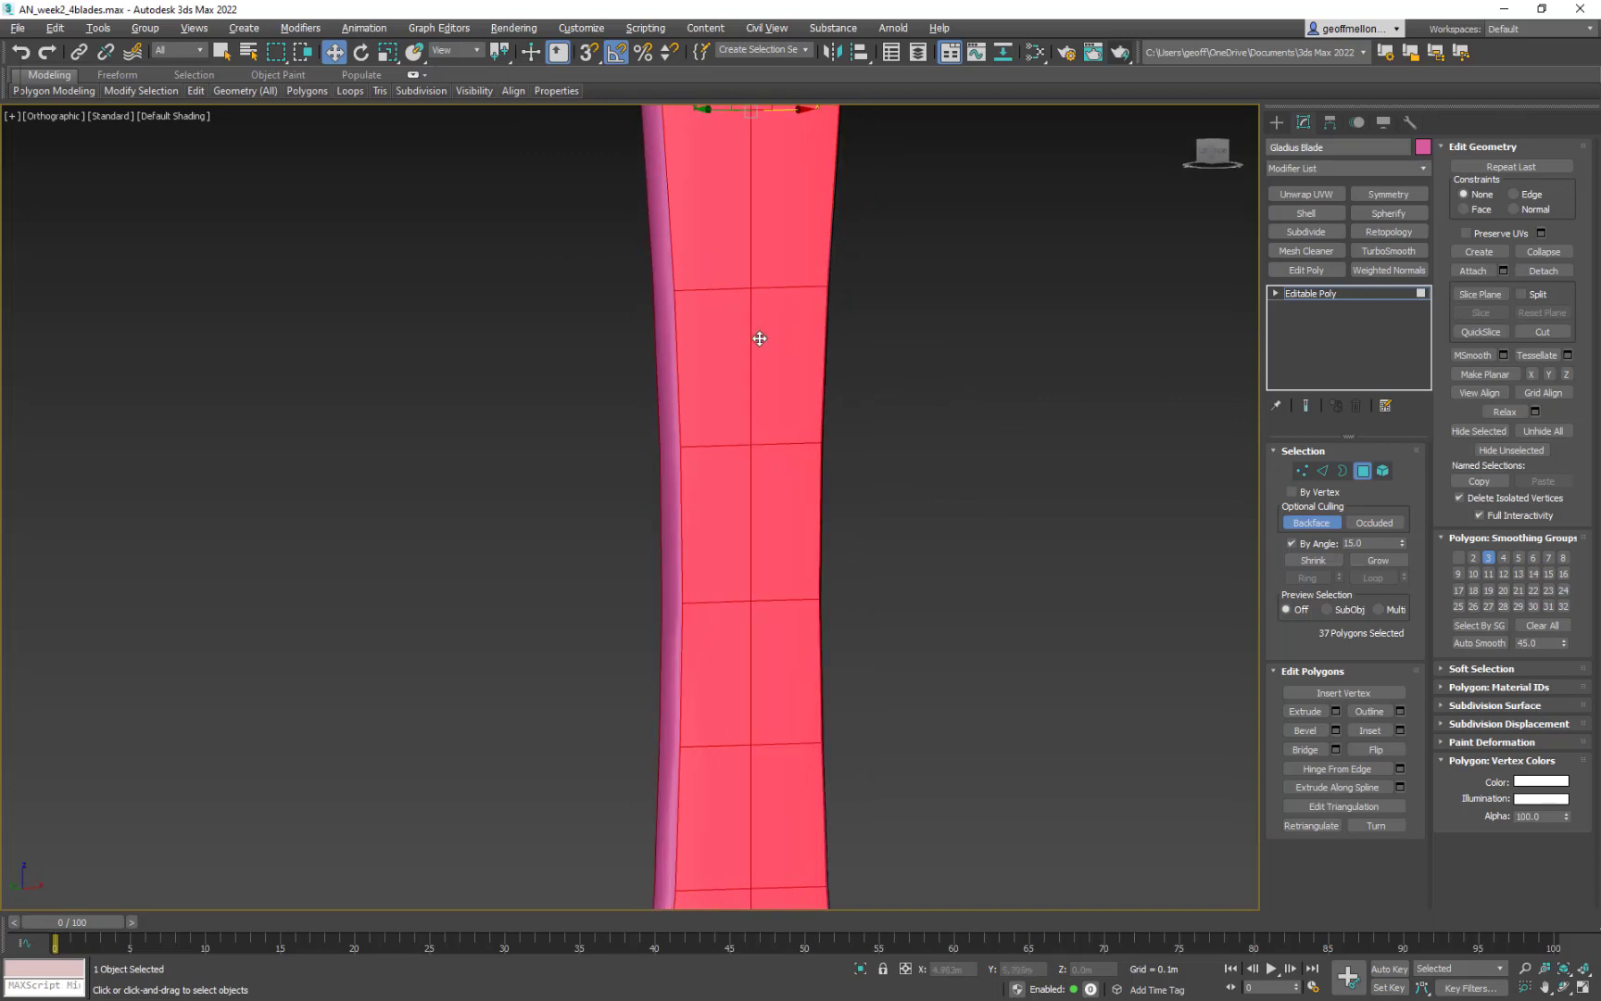
alt+click(762, 337)
alt+middle_drag(974, 490, 1084, 479)
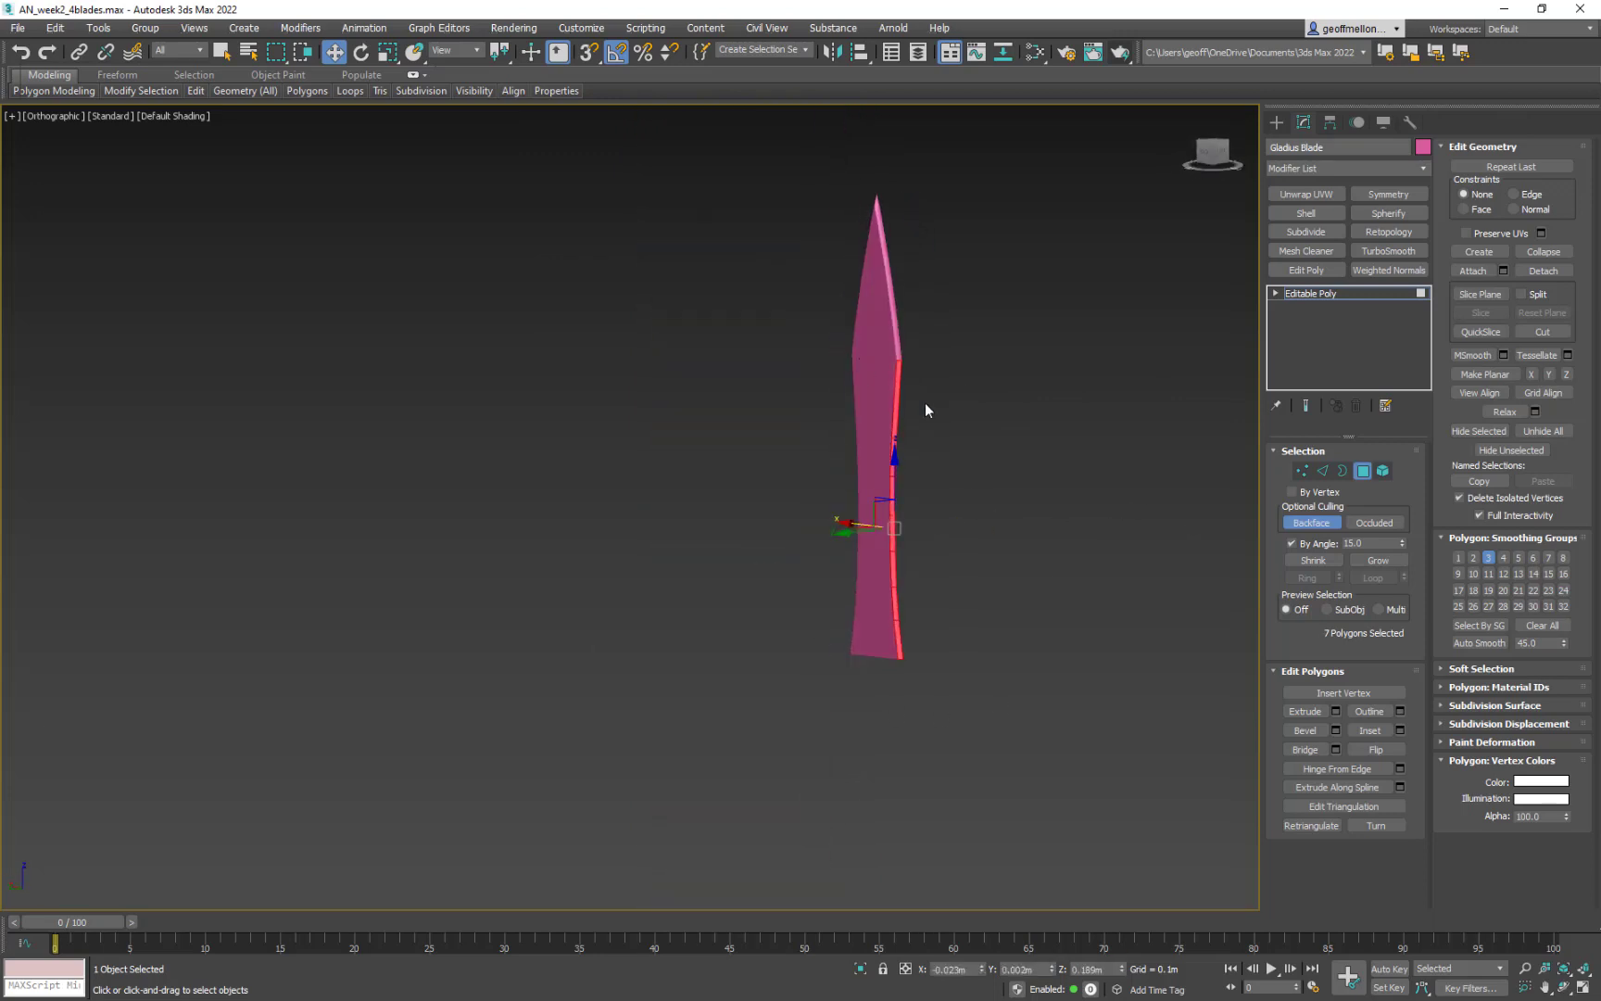
- Select the seven lower bevel polygons along one edge of the blade's reverse side and toggle smoothing group 3 on them
scroll(954, 392, up, 4)
click(784, 329)
ctrl+click(768, 661)
middle_drag(813, 848, 801, 465)
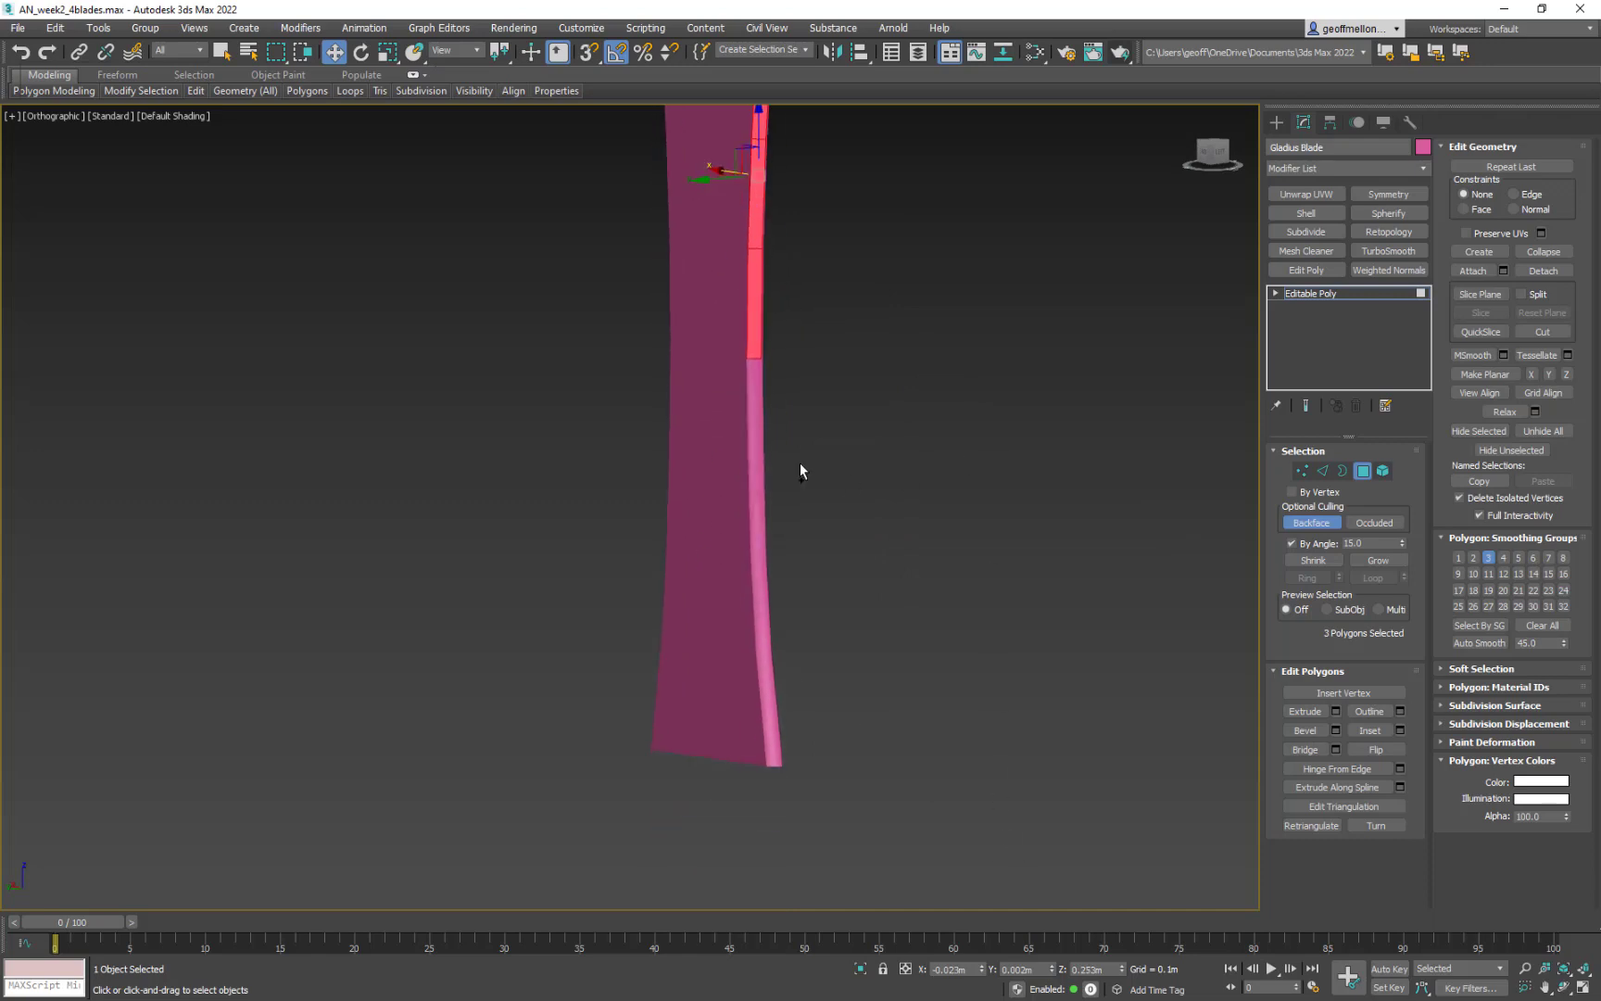
ctrl+click(753, 412)
ctrl+click(756, 510)
ctrl+click(761, 636)
ctrl+click(771, 698)
alt+middle_drag(970, 579, 771, 575)
middle_drag(885, 390, 885, 605)
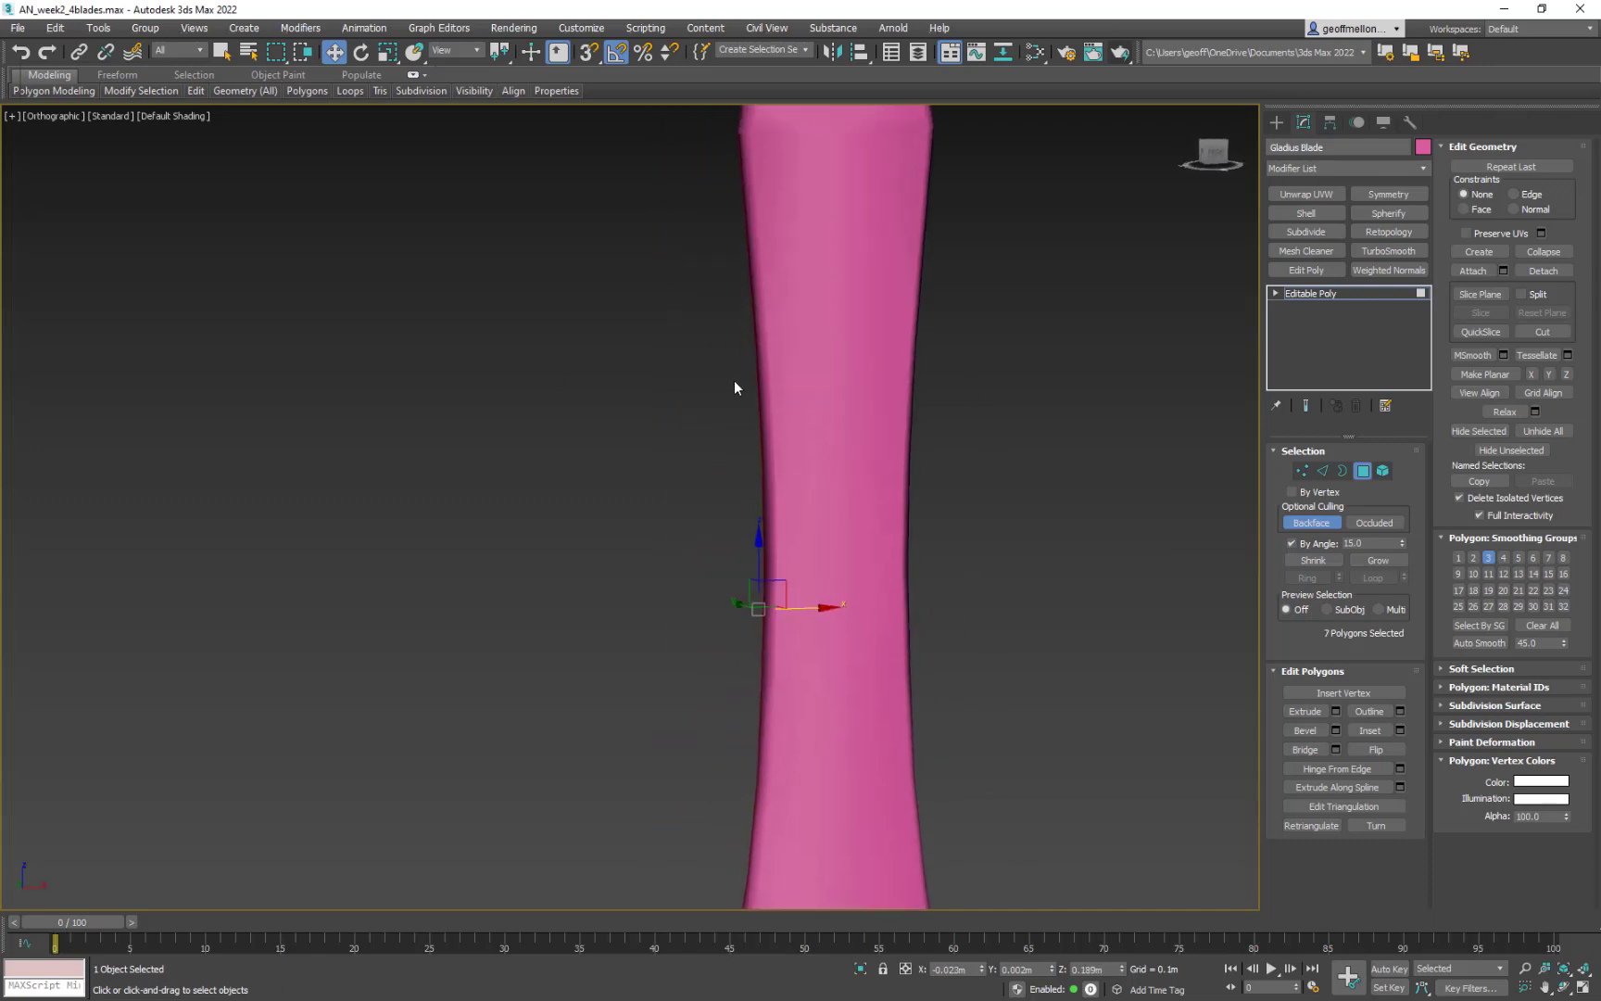
alt+middle_drag(742, 382, 929, 393)
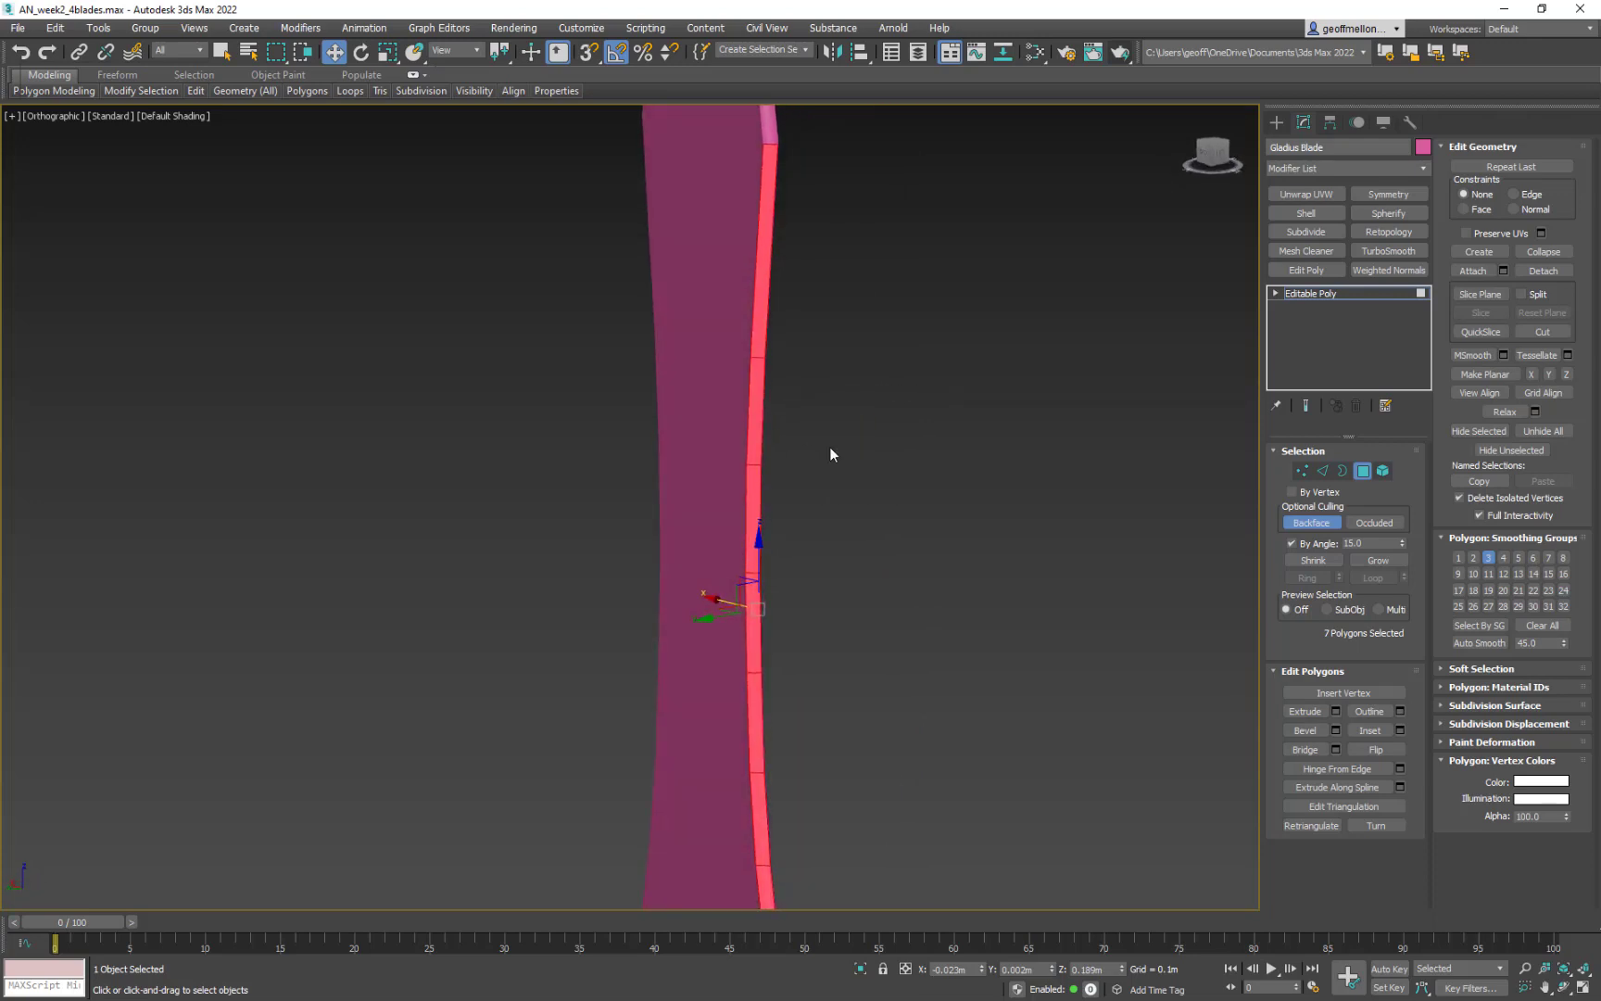
middle_drag(831, 449, 869, 290)
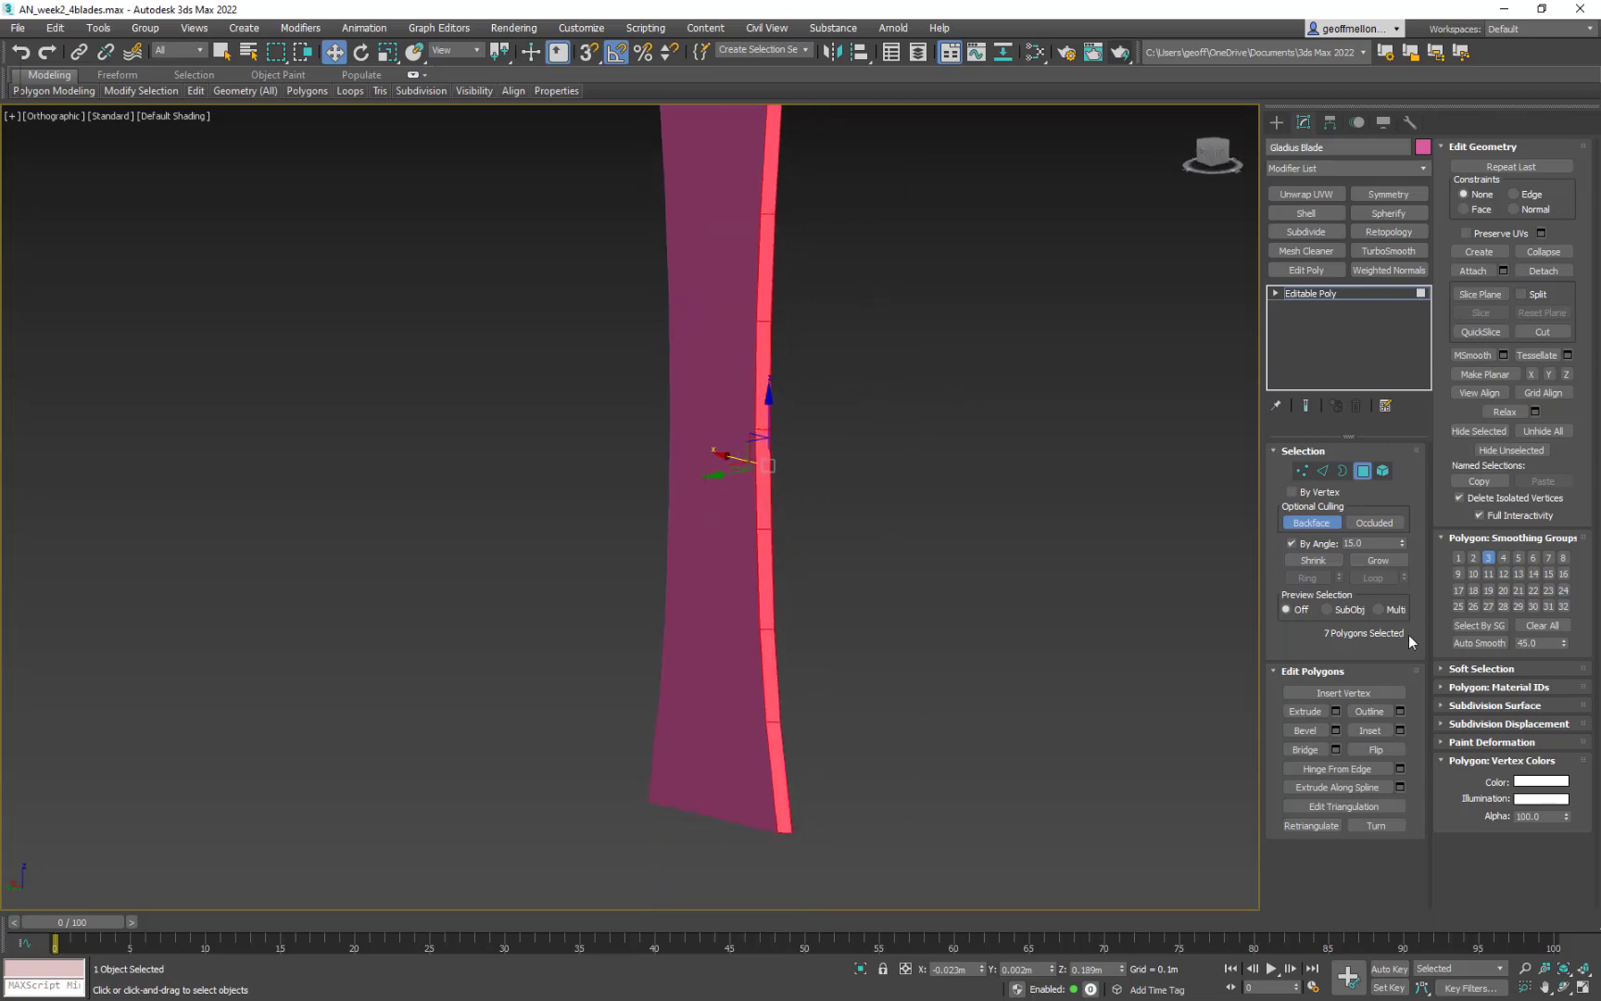
click(1488, 558)
click(1490, 559)
alt+middle_drag(986, 403, 1010, 434)
click(1020, 451)
- Reselect the reverse side's lower bevel near the blade's base, toggle smoothing group 3, and clear the selection
alt+middle_drag(1044, 527, 854, 496)
click(776, 746)
click(1488, 557)
click(988, 571)
- Select the 16 upper bevel polygons on the blade's reverse side and replace smoothing group 2 with group 5
alt+middle_drag(988, 576, 1126, 511)
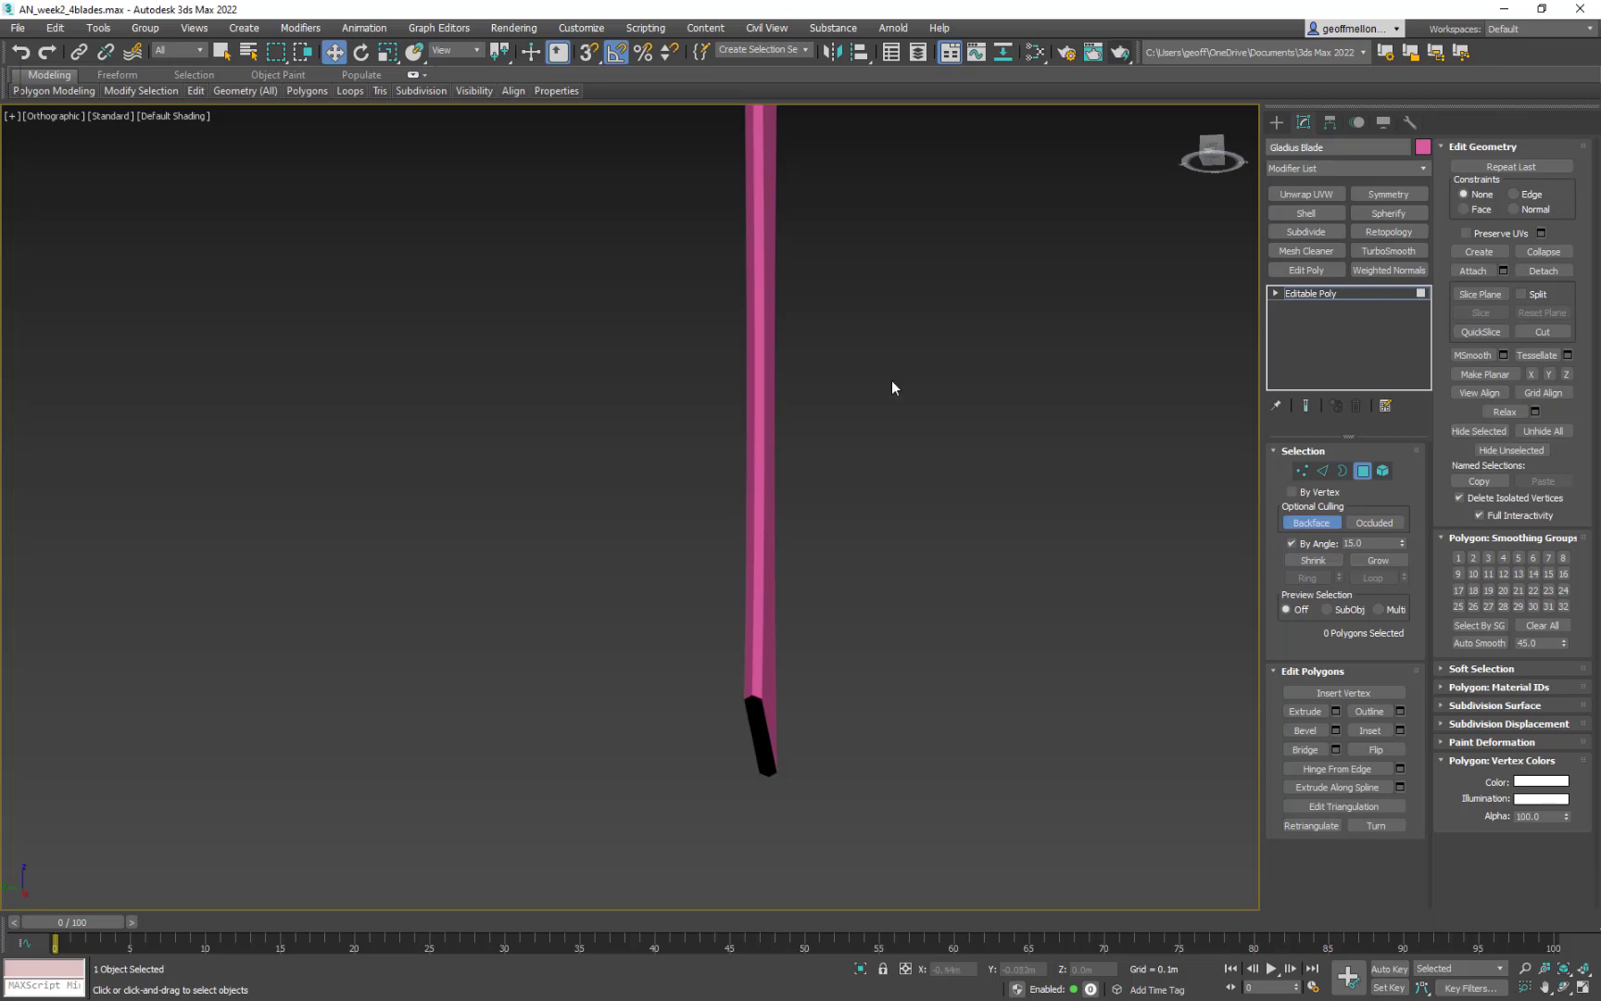
middle_drag(893, 380, 937, 637)
alt+middle_drag(840, 399, 839, 586)
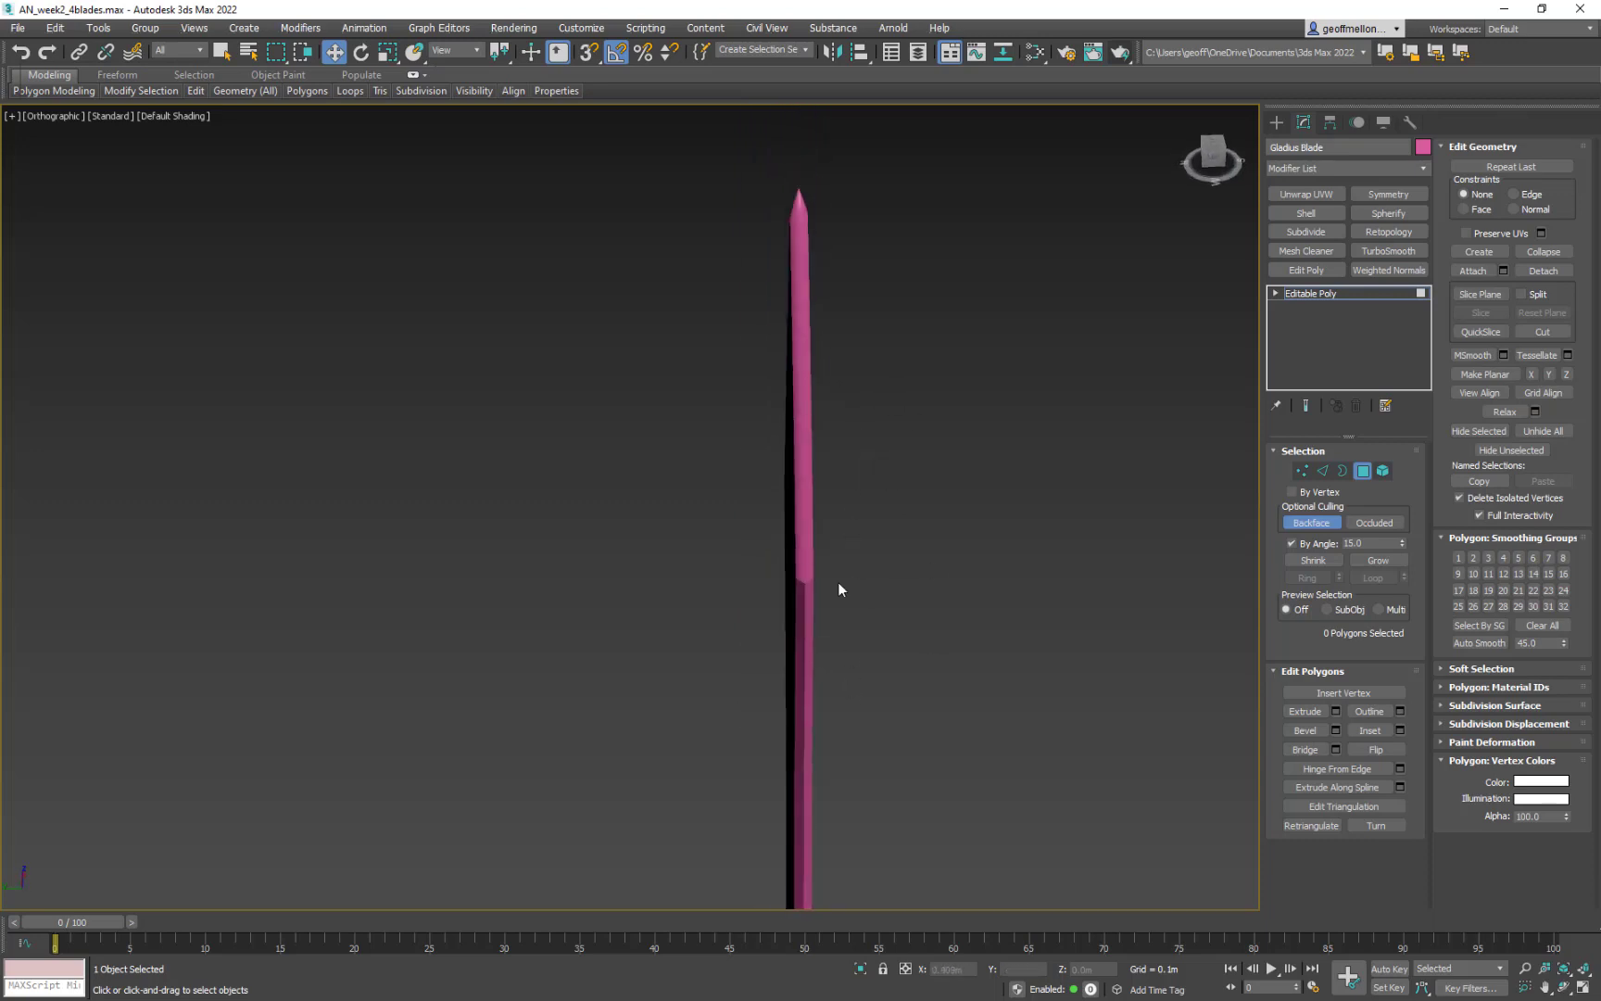
click(802, 494)
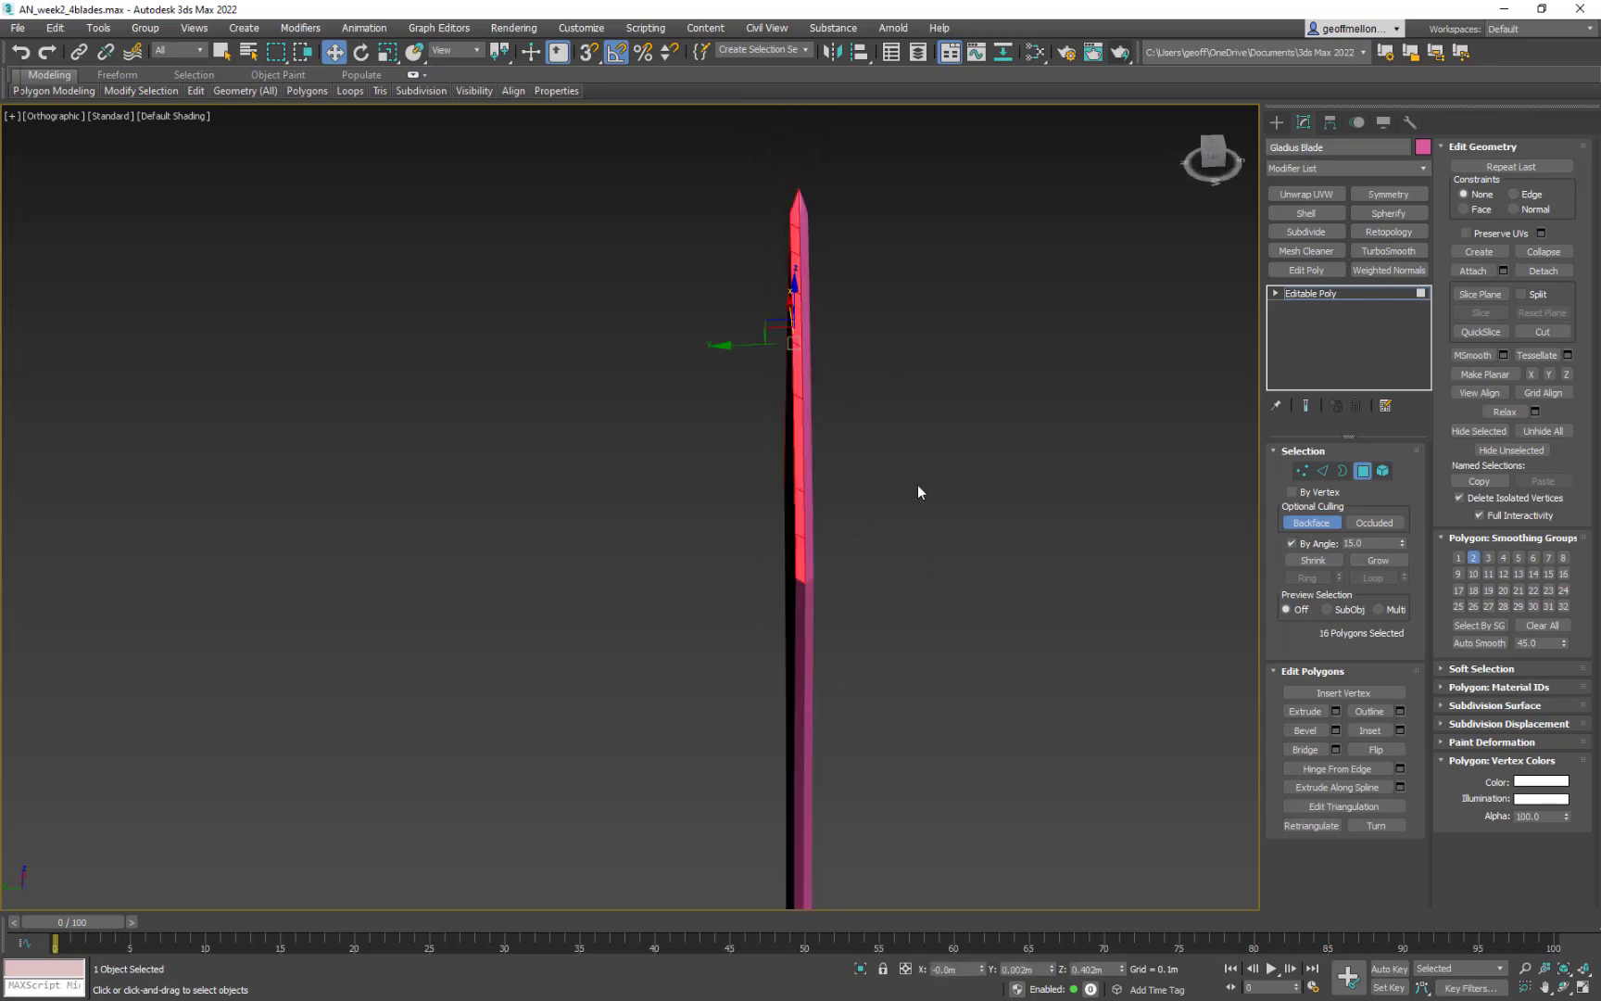
click(1474, 557)
click(1518, 557)
alt+middle_drag(1201, 573, 834, 366)
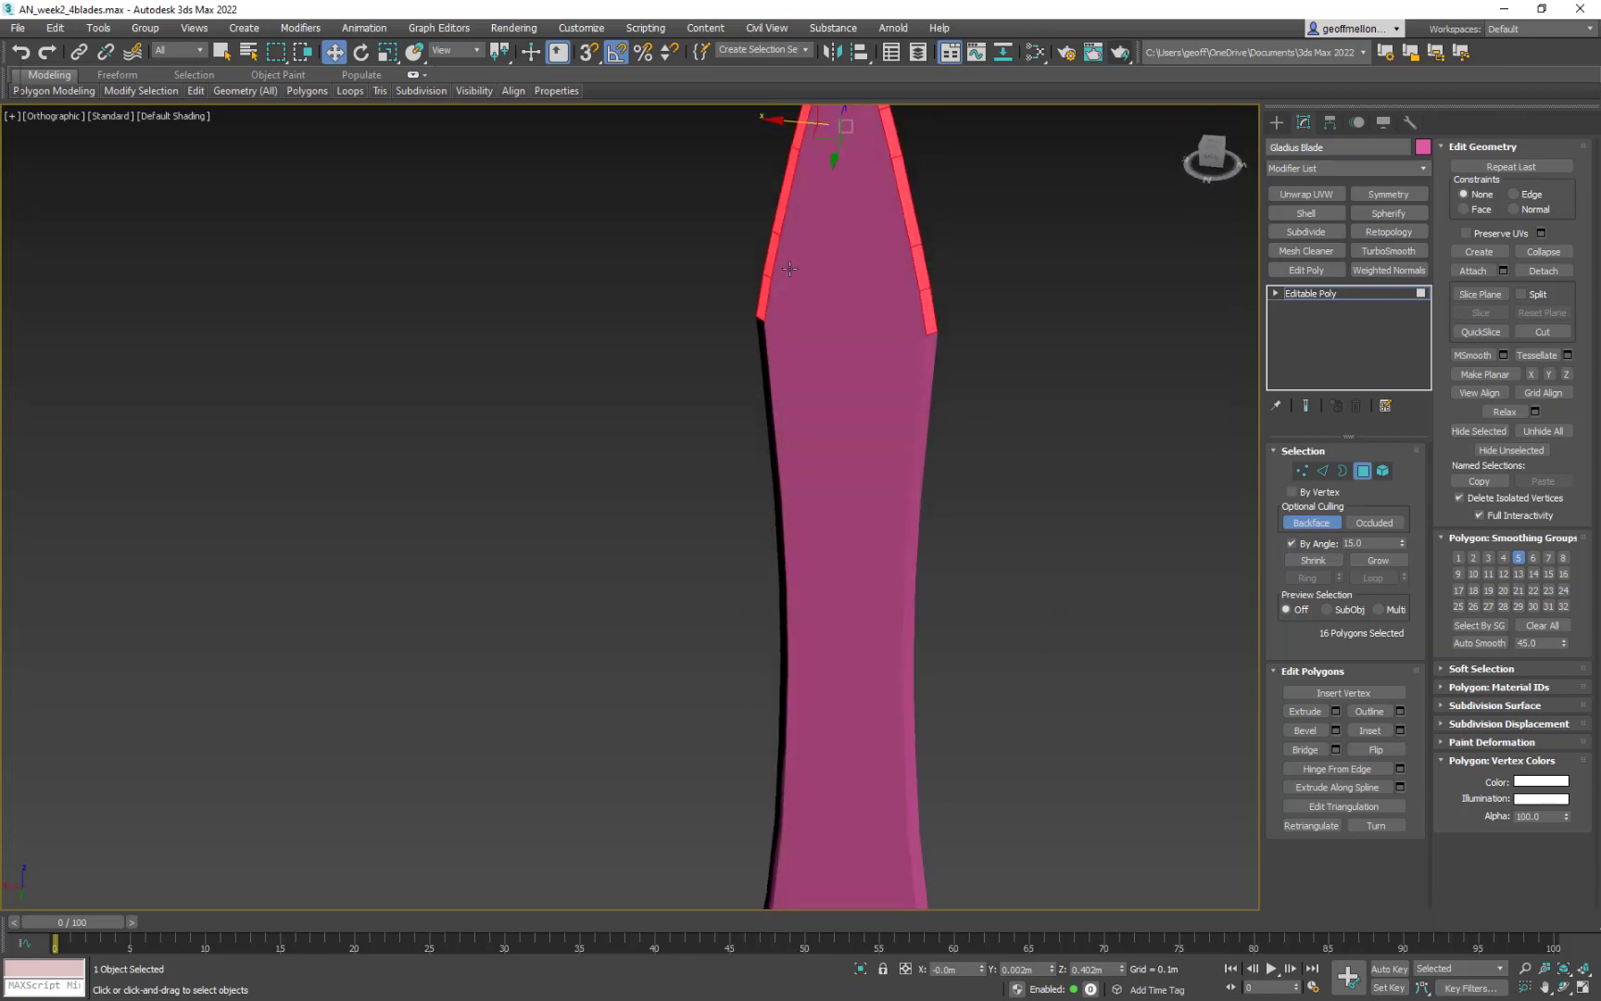
middle_drag(789, 248, 813, 555)
middle_drag(1041, 550, 950, 576)
click(750, 325)
- Reselect the reverse side's upper bevels, turn off selection by angle, and reduce the selection to the eight polygons along one edge
scroll(770, 376, up, 5)
middle_drag(598, 276, 954, 454)
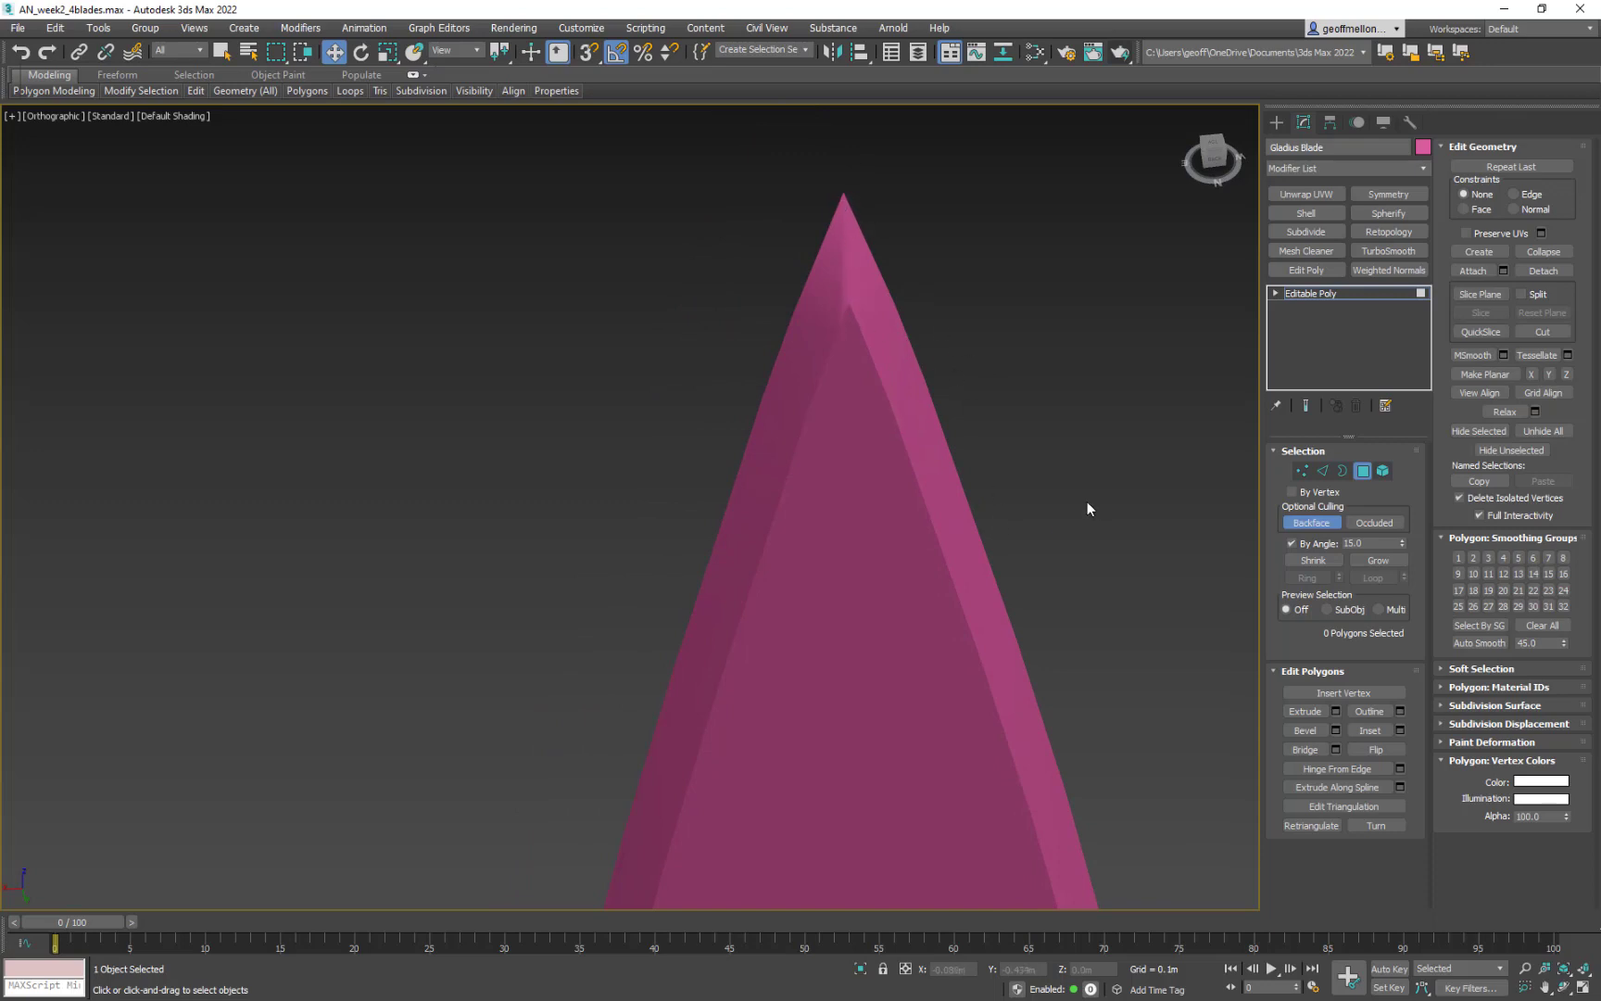
alt+middle_drag(1086, 497, 1069, 476)
click(803, 321)
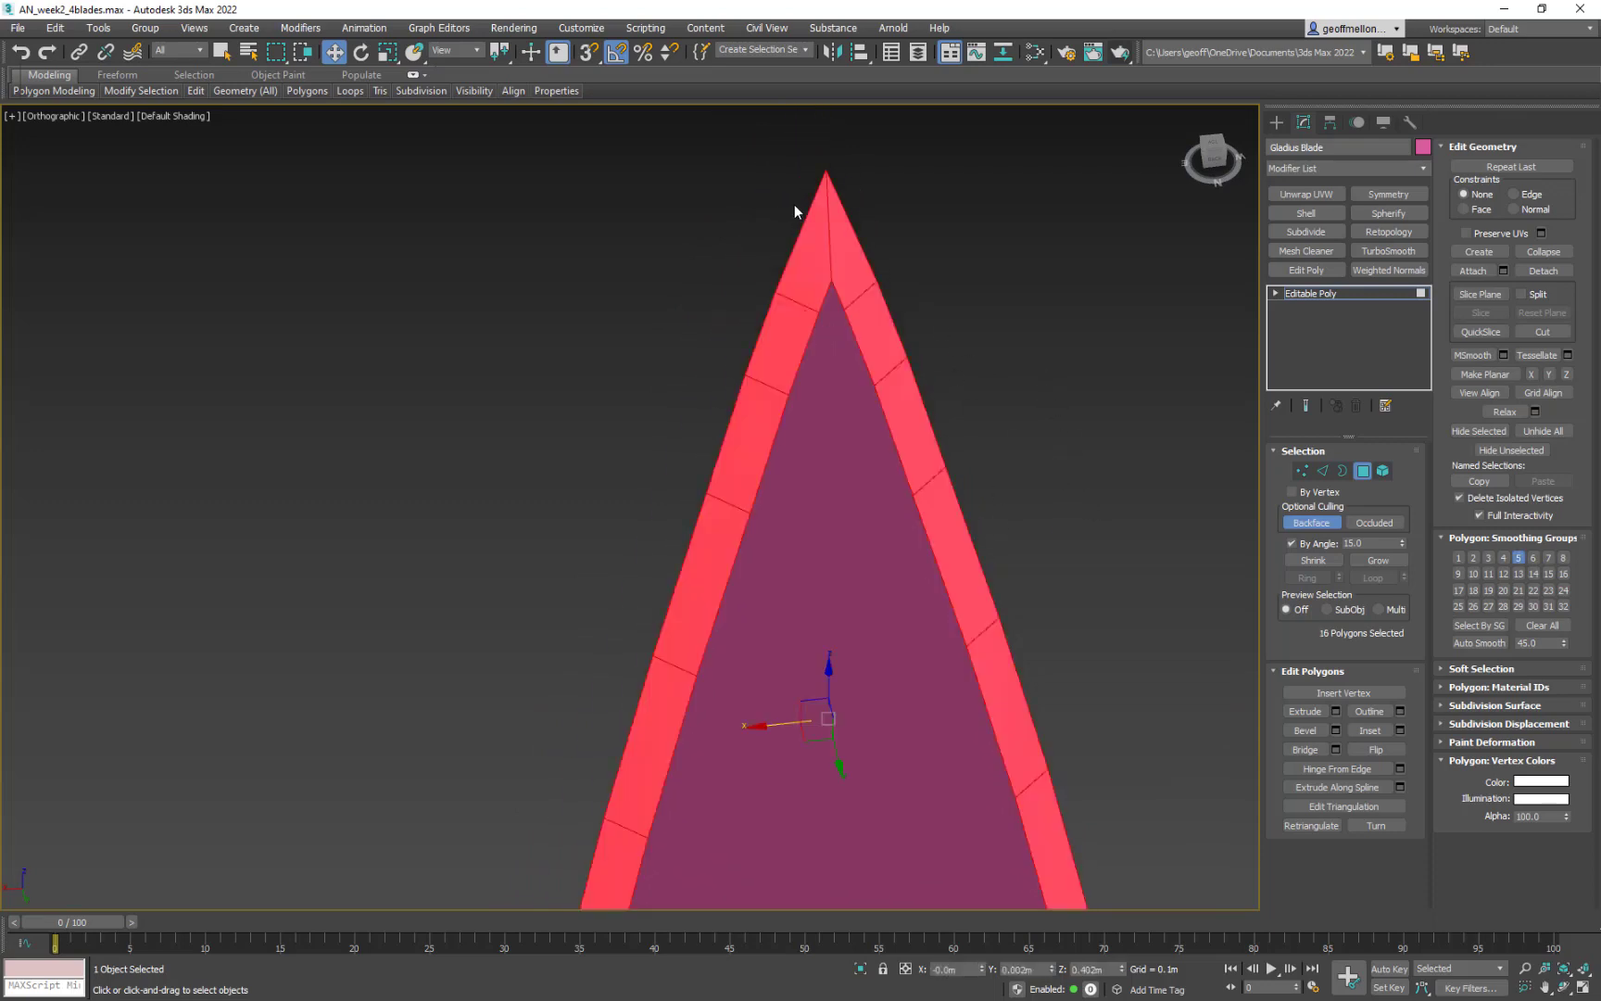
alt+middle_drag(1039, 504, 843, 312)
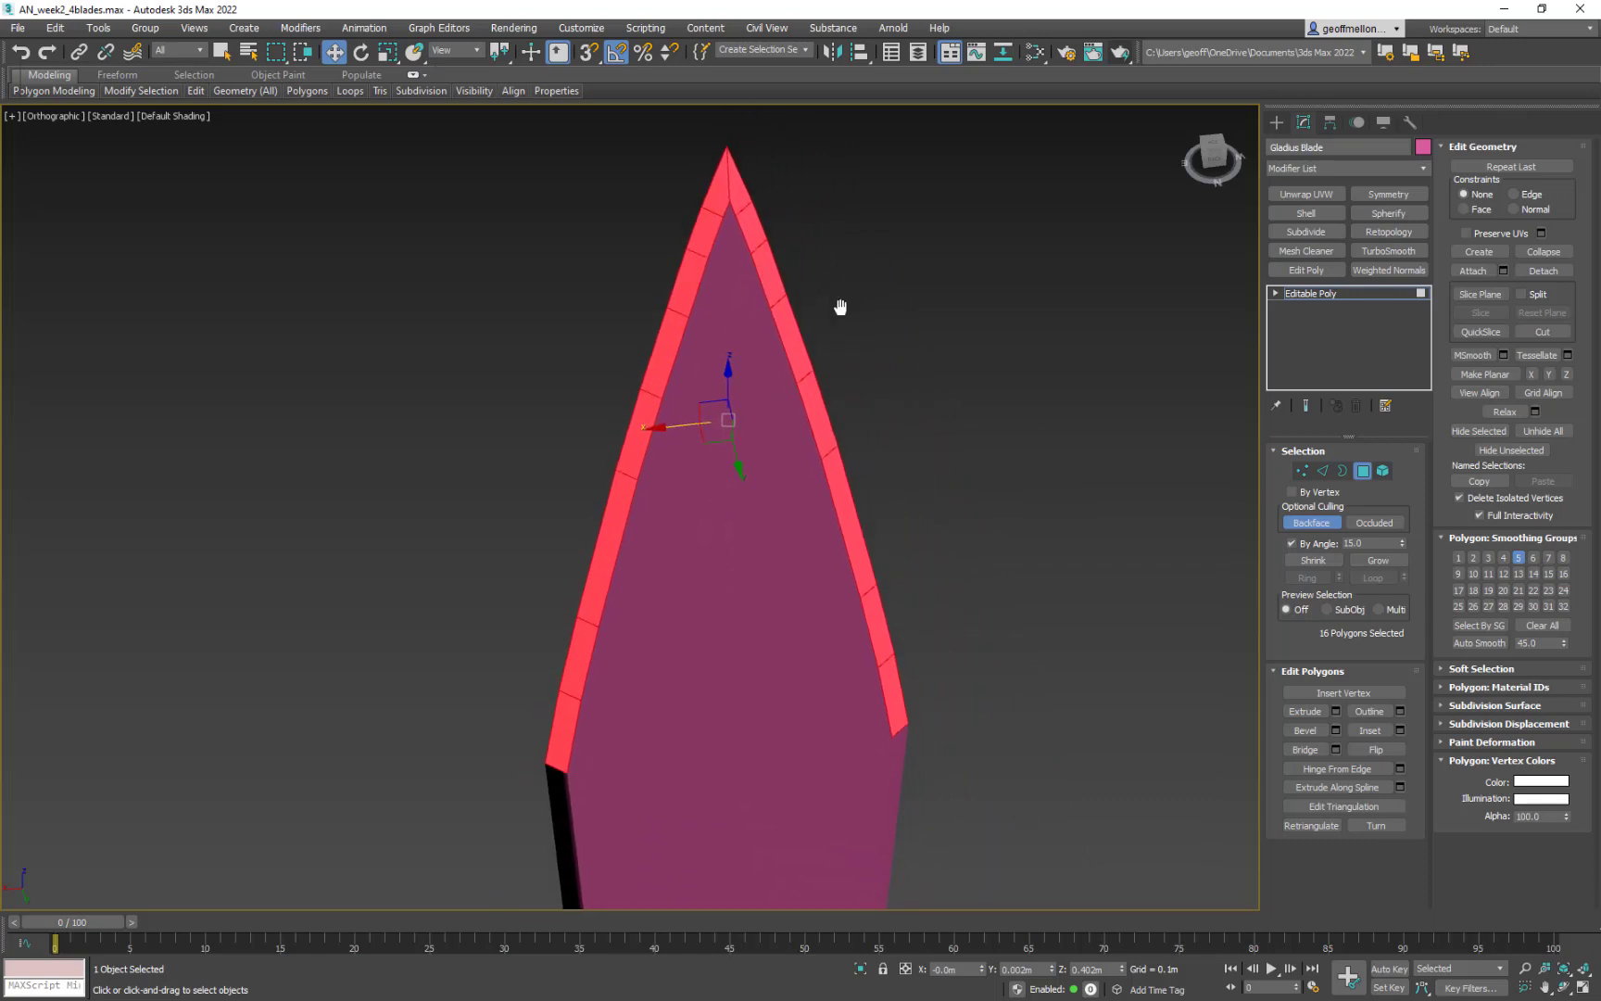
click(1292, 543)
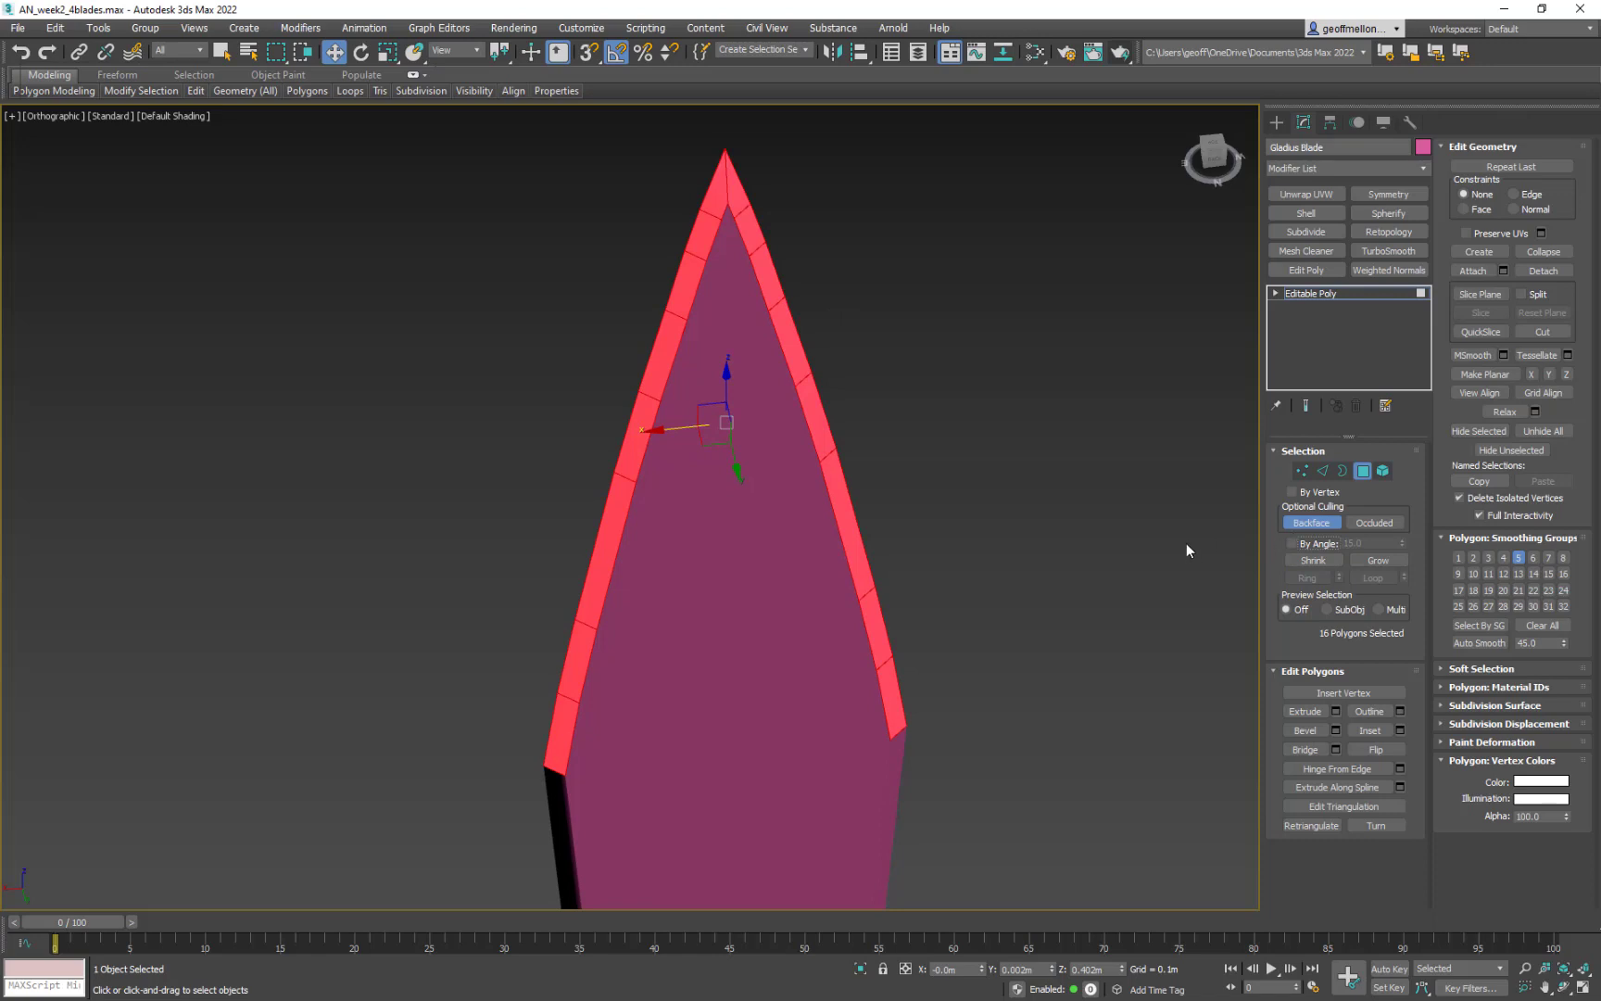
drag(1047, 843, 740, 139)
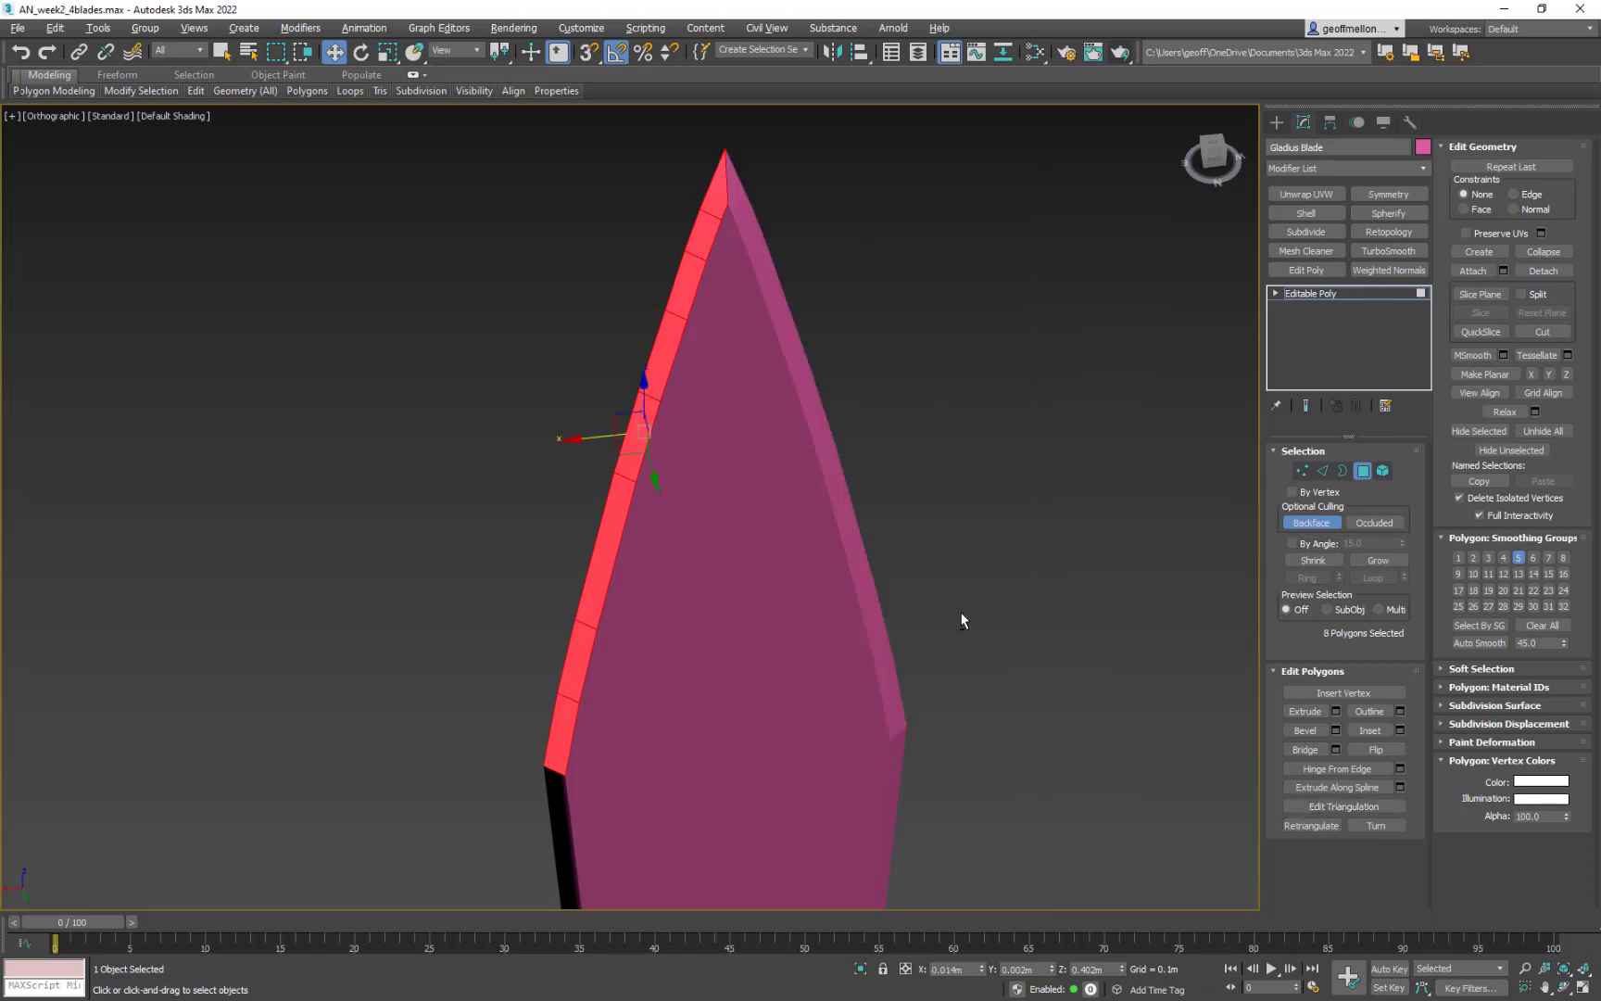
mouse_move(866, 603)
alt+middle_down()
mouse_move(872, 547)
mouse_move(436, 556)
mouse_move(650, 528)
mouse_move(1065, 530)
mouse_move(1065, 586)
mouse_move(1084, 547)
mouse_move(1002, 486)
alt+middle_up()
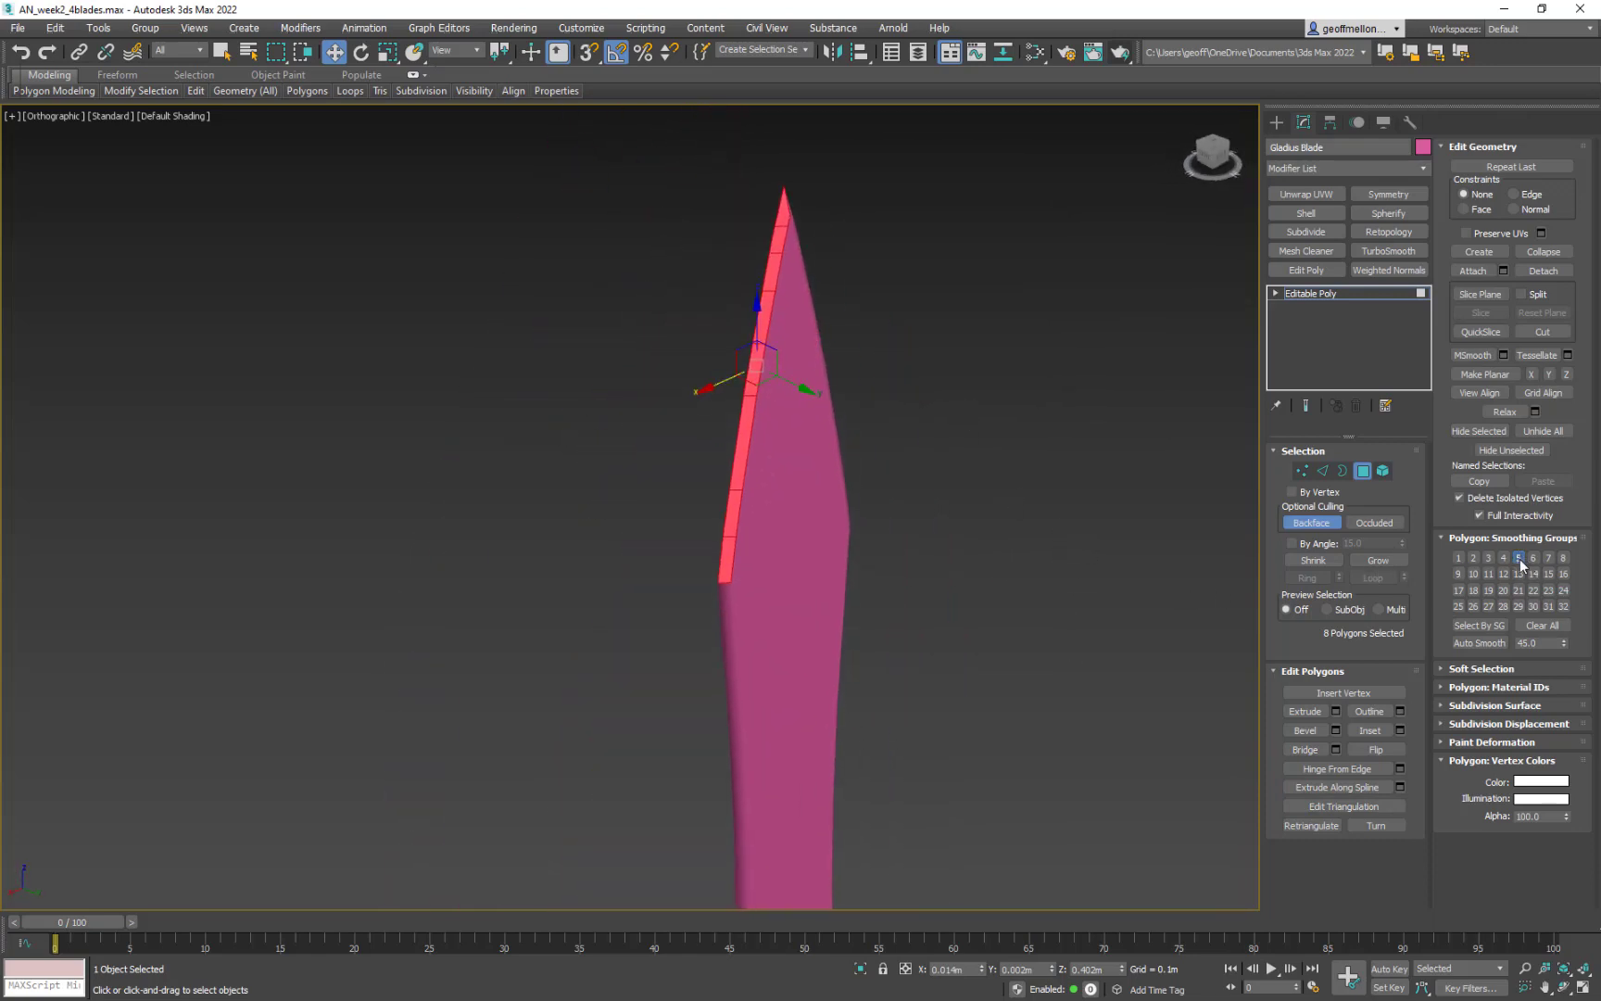
click(1020, 415)
- Select the eight upper bevel polygons along one edge of the blade's front side and take them out of smoothing group 2
alt+middle_drag(1049, 479, 843, 500)
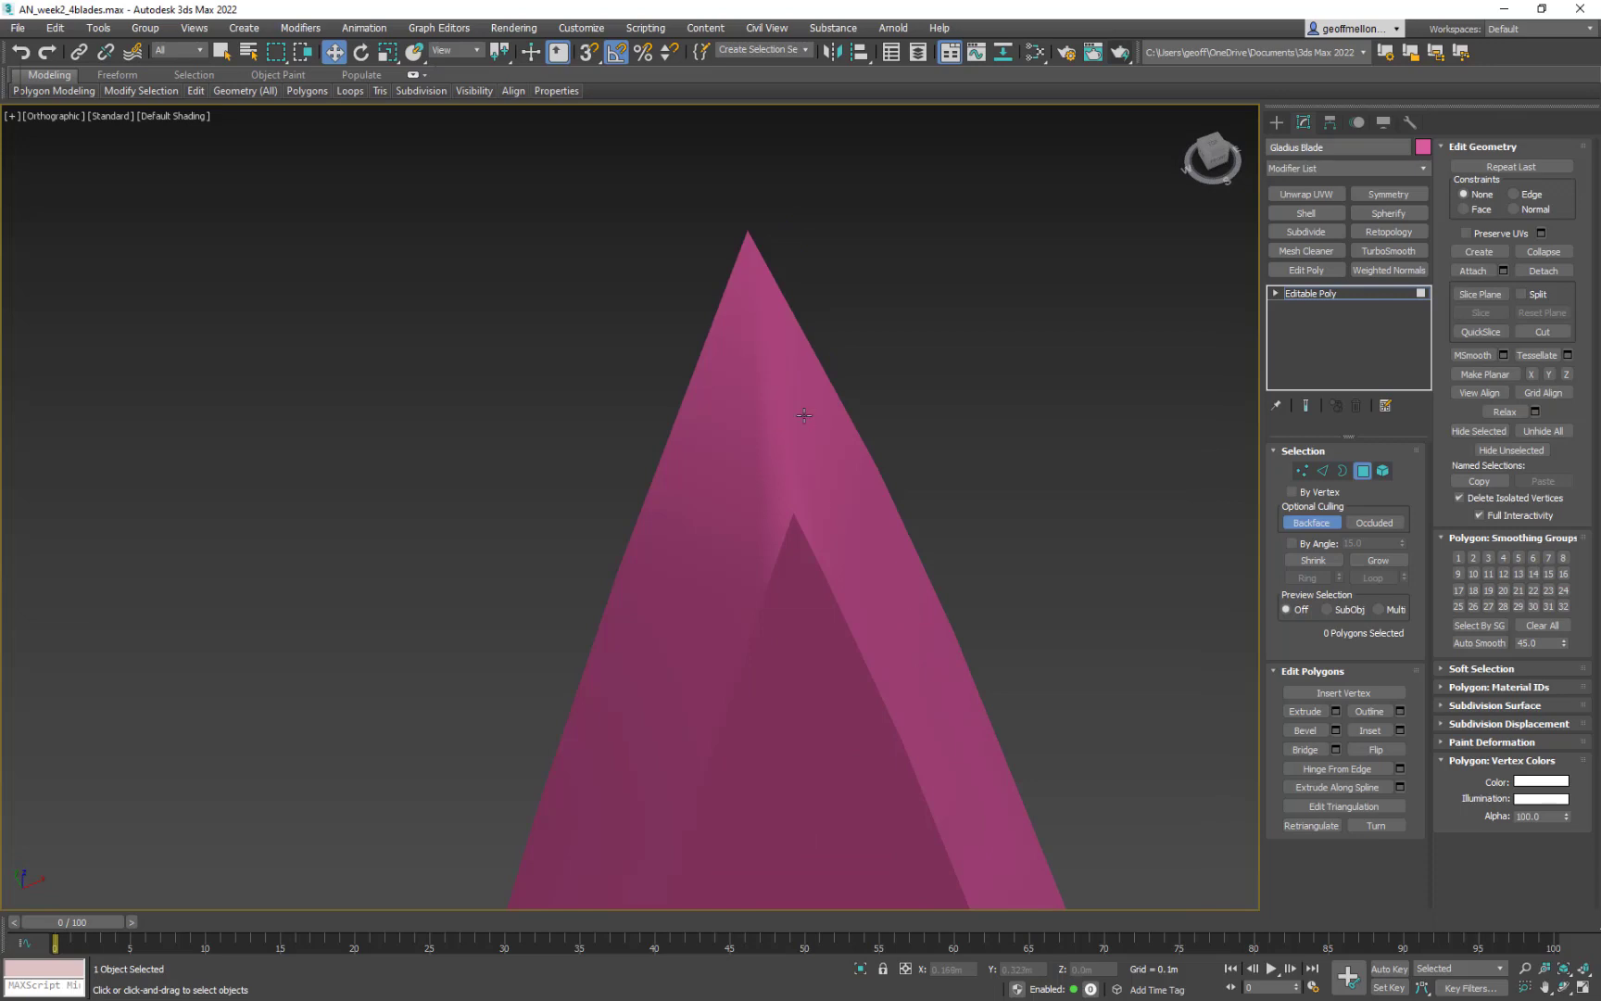
click(810, 435)
alt+middle_drag(1141, 713, 996, 533)
ctrl+click(811, 501)
middle_drag(779, 436, 929, 505)
ctrl+click(914, 445)
middle_drag(1070, 697, 910, 330)
ctrl+click(853, 406)
ctrl+click(874, 572)
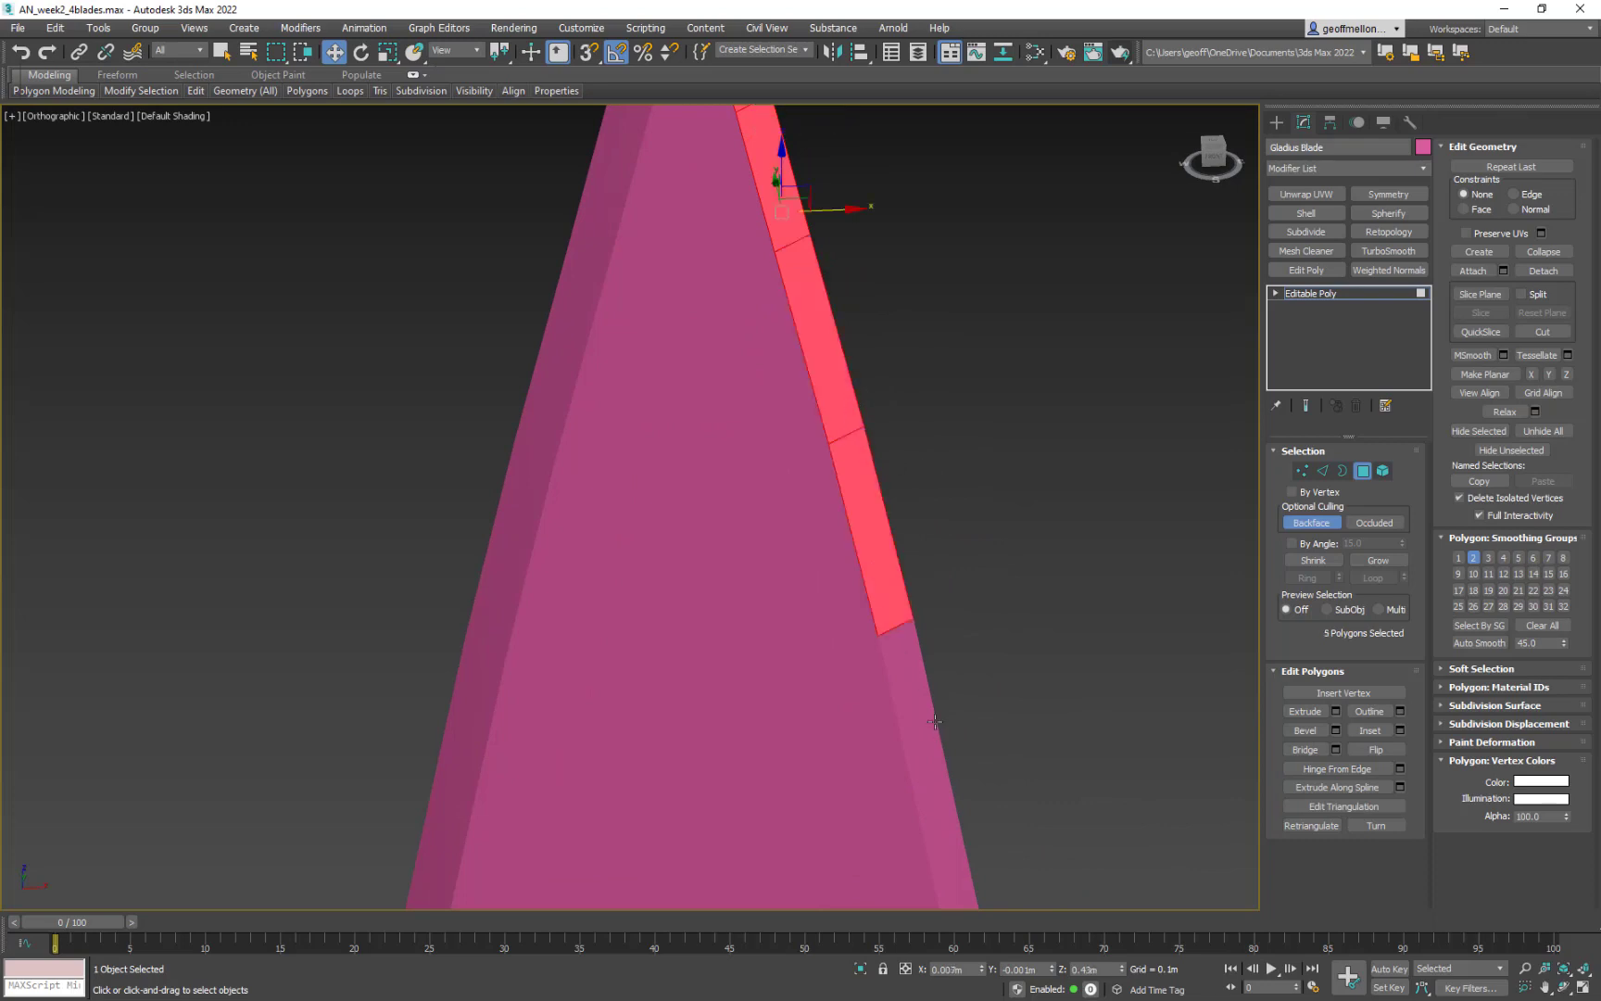
ctrl+click(924, 720)
middle_drag(1073, 769, 855, 649)
ctrl+click(822, 638)
scroll(959, 611, down, 4)
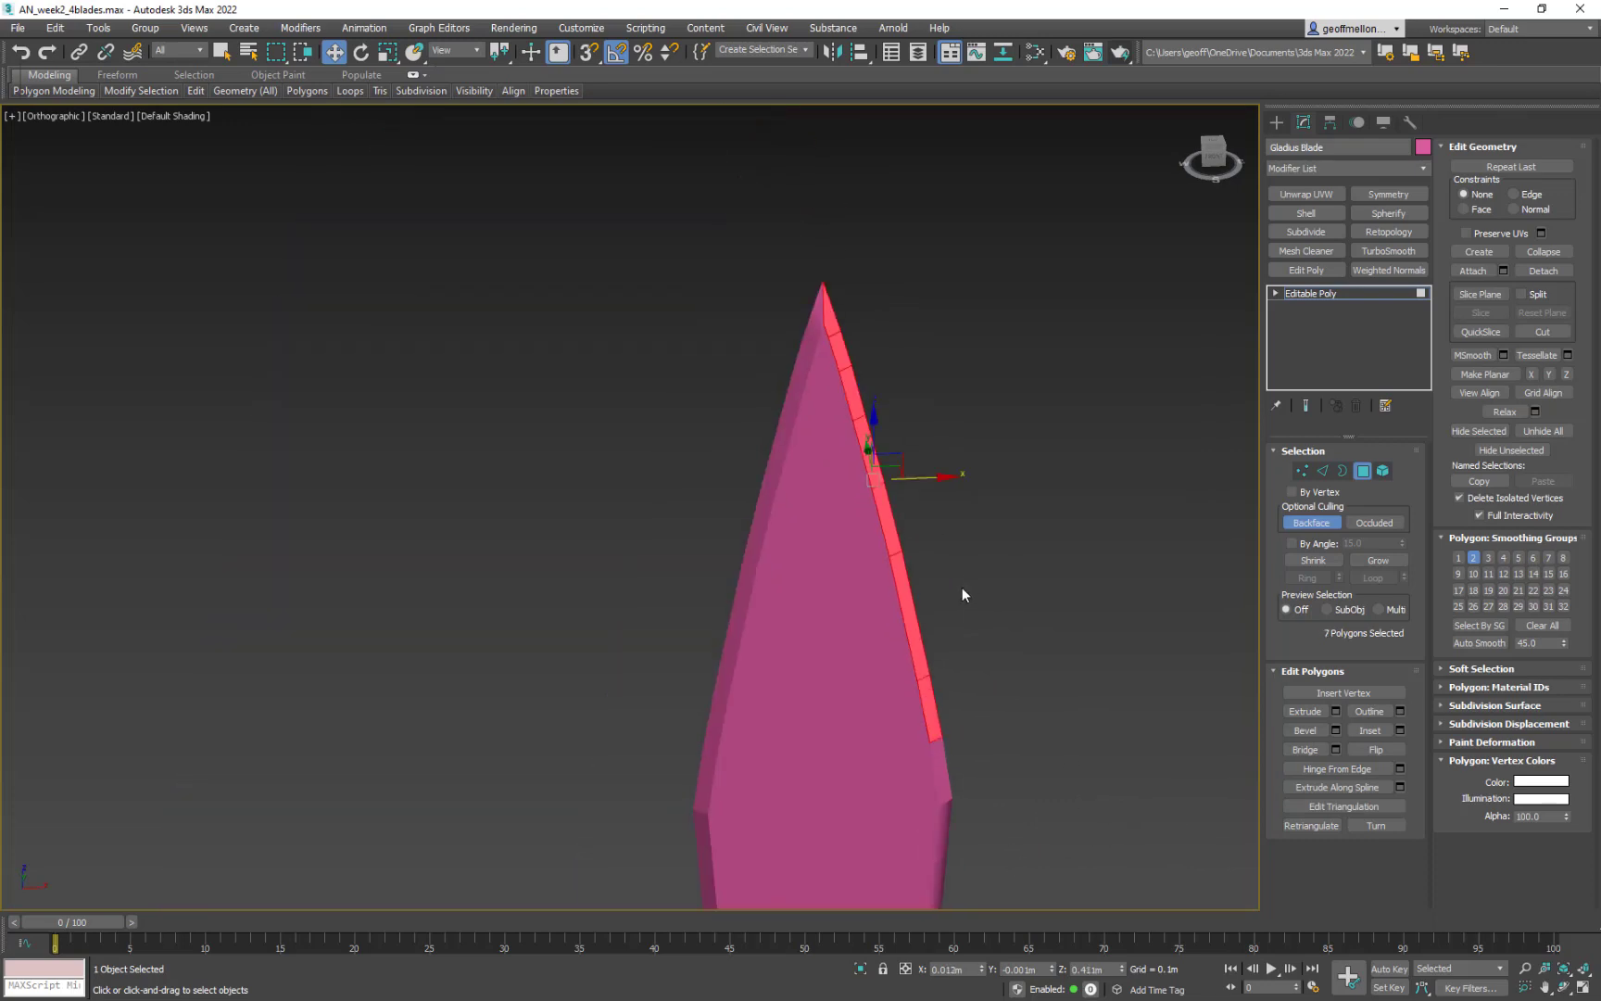
ctrl+click(936, 756)
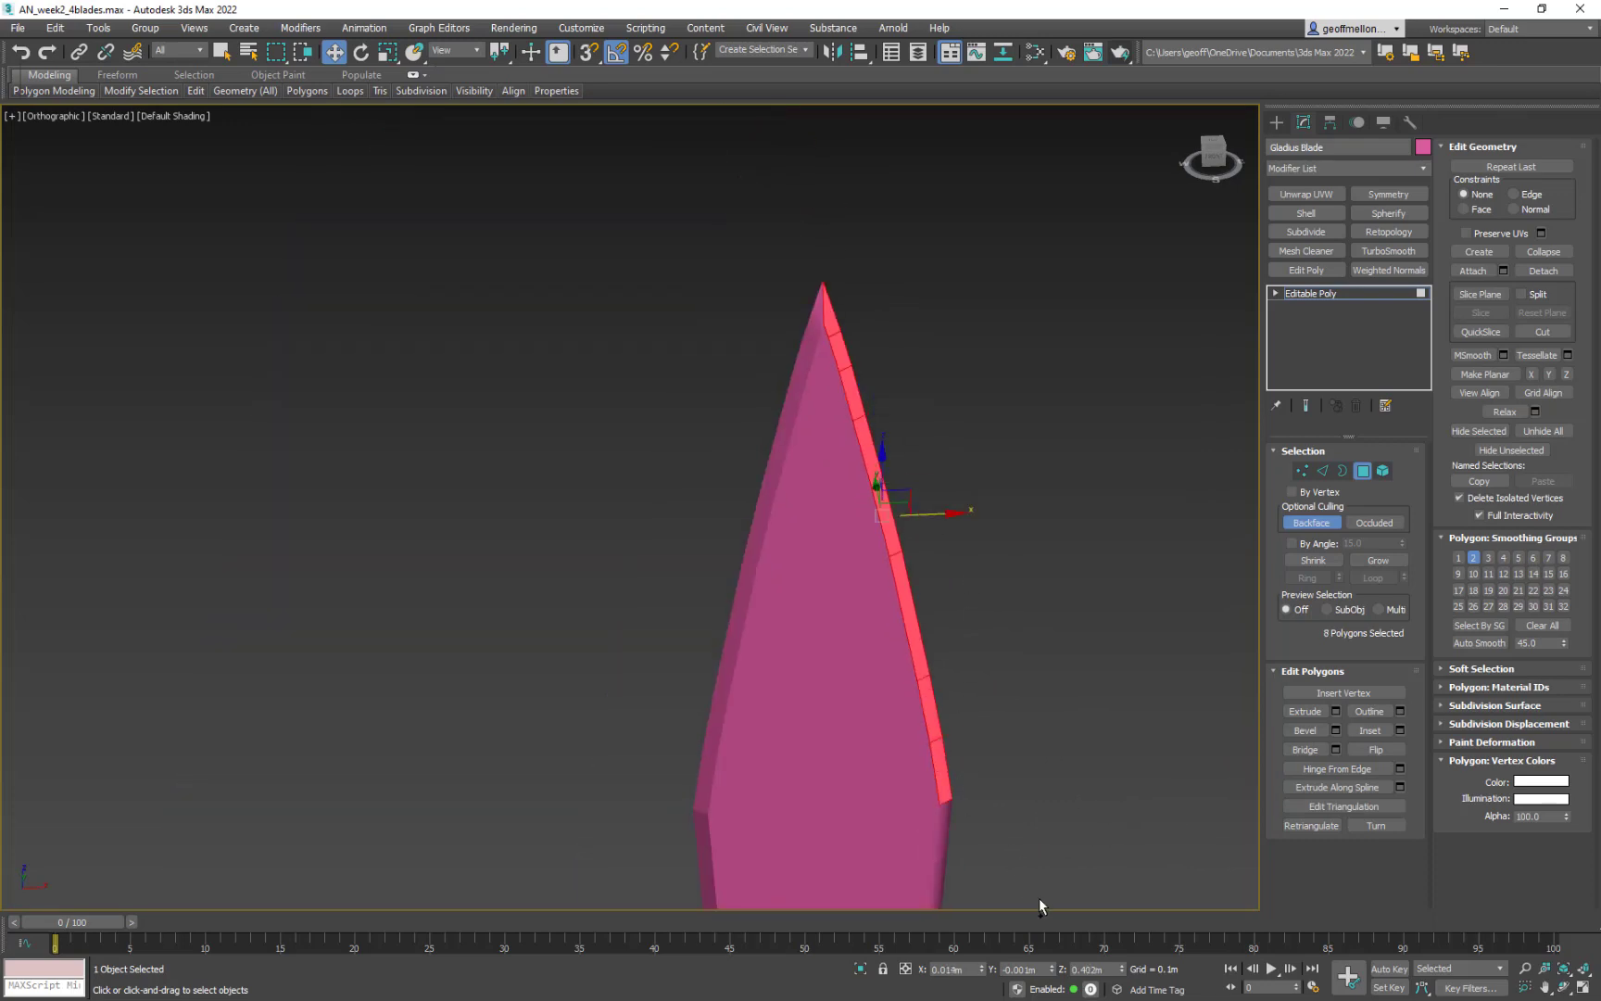
click(1474, 557)
click(937, 443)
- Select the seven lower bevel polygons along the reverse side's opposite edge and take them out of smoothing group 3
alt+middle_drag(937, 443, 980, 542)
click(941, 456)
ctrl+click(969, 566)
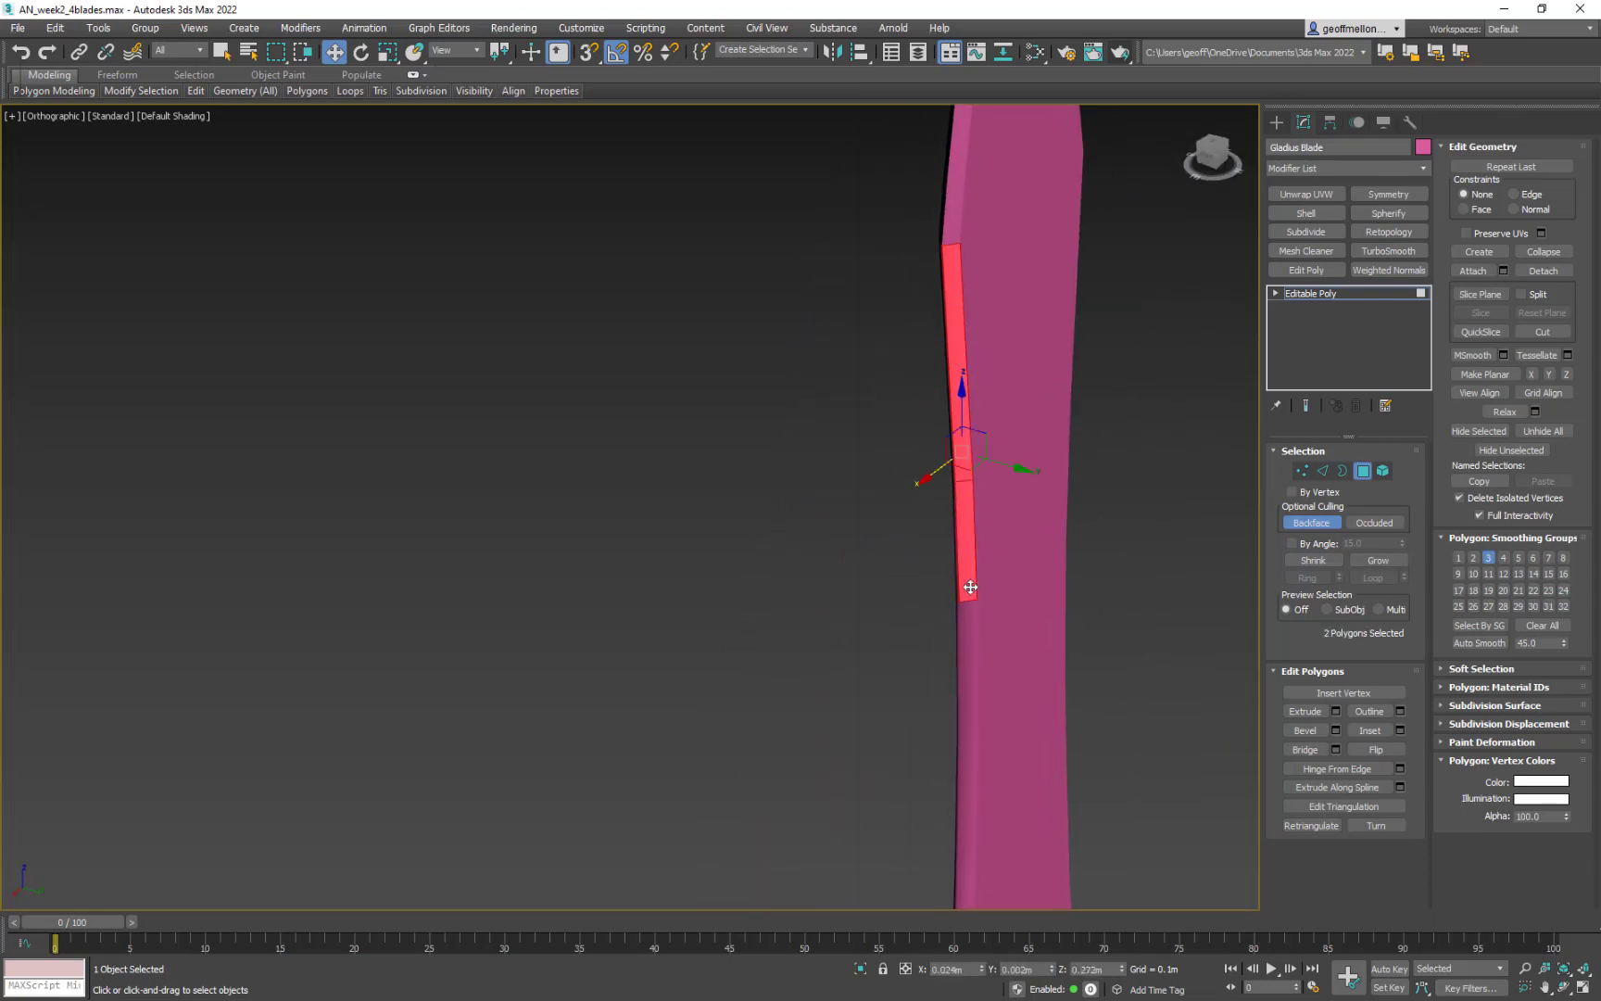
ctrl+click(973, 763)
middle_drag(1223, 845, 1273, 450)
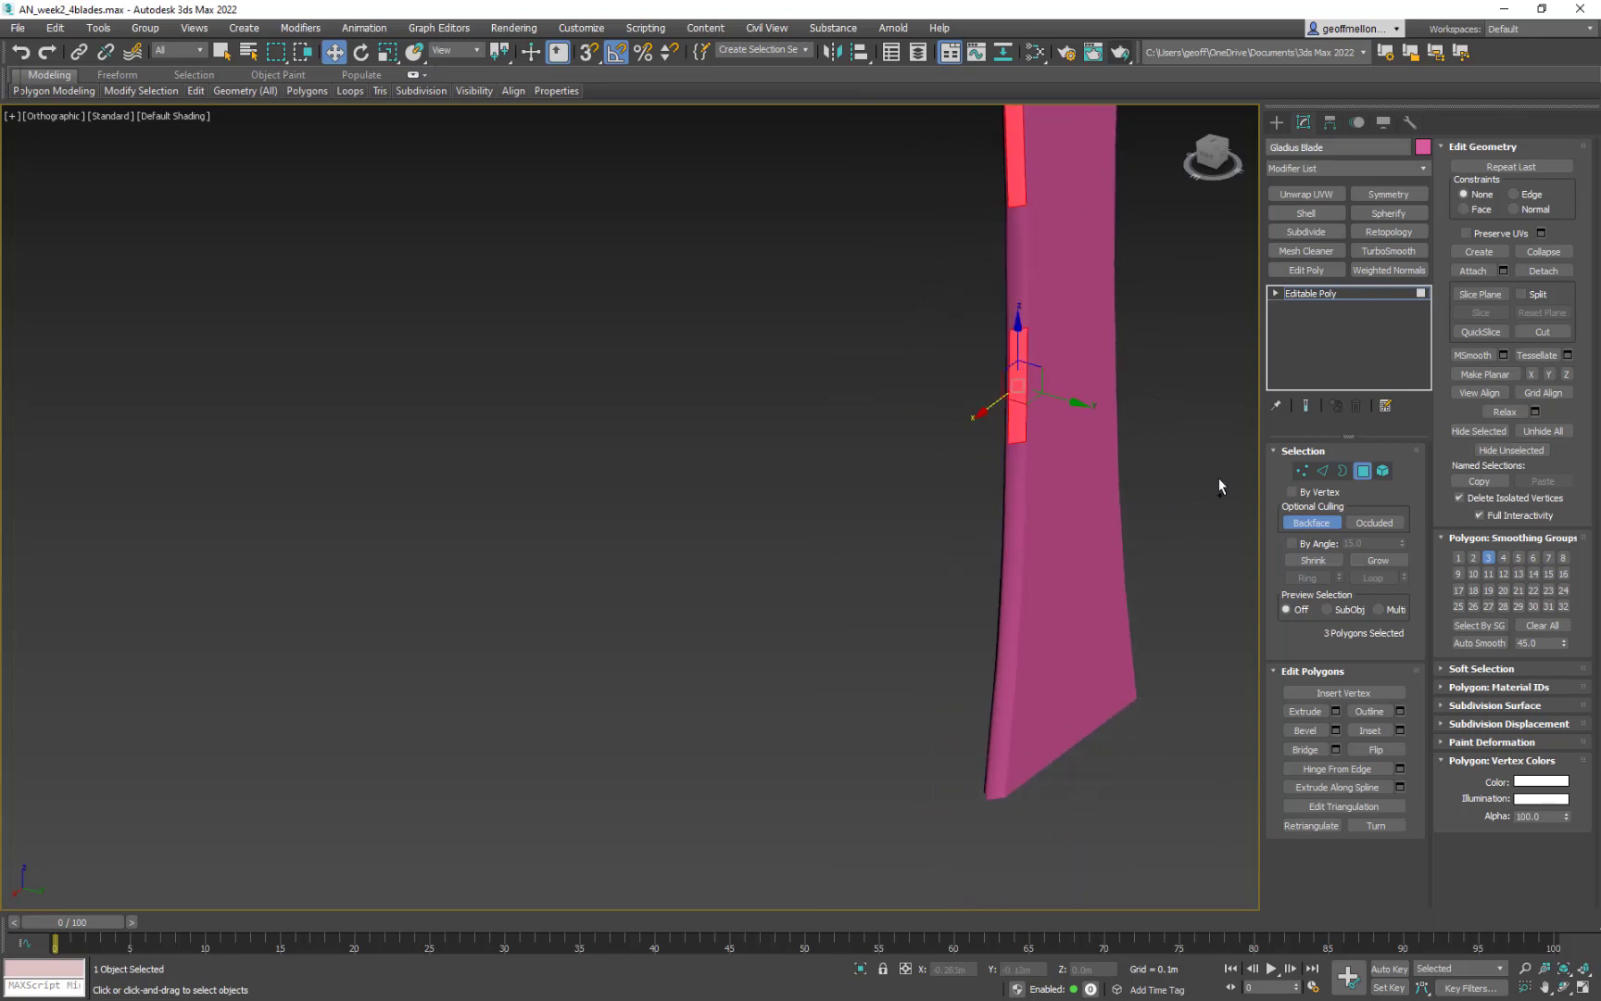
ctrl+click(1018, 574)
ctrl+click(1015, 725)
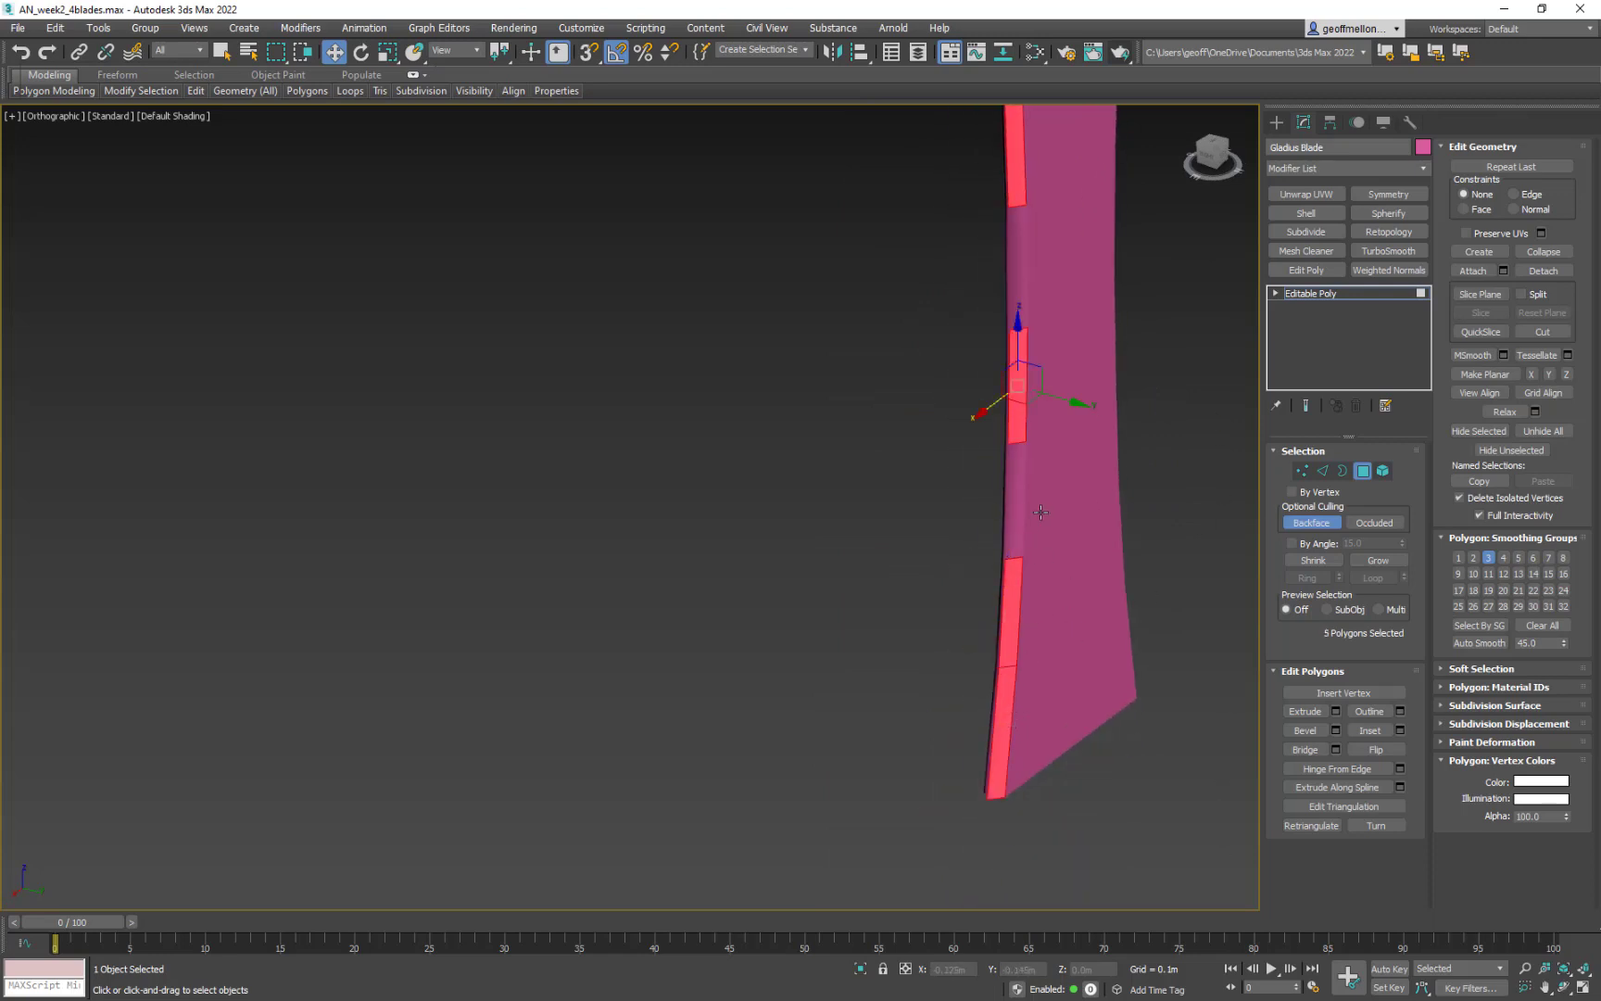
ctrl+click(1012, 525)
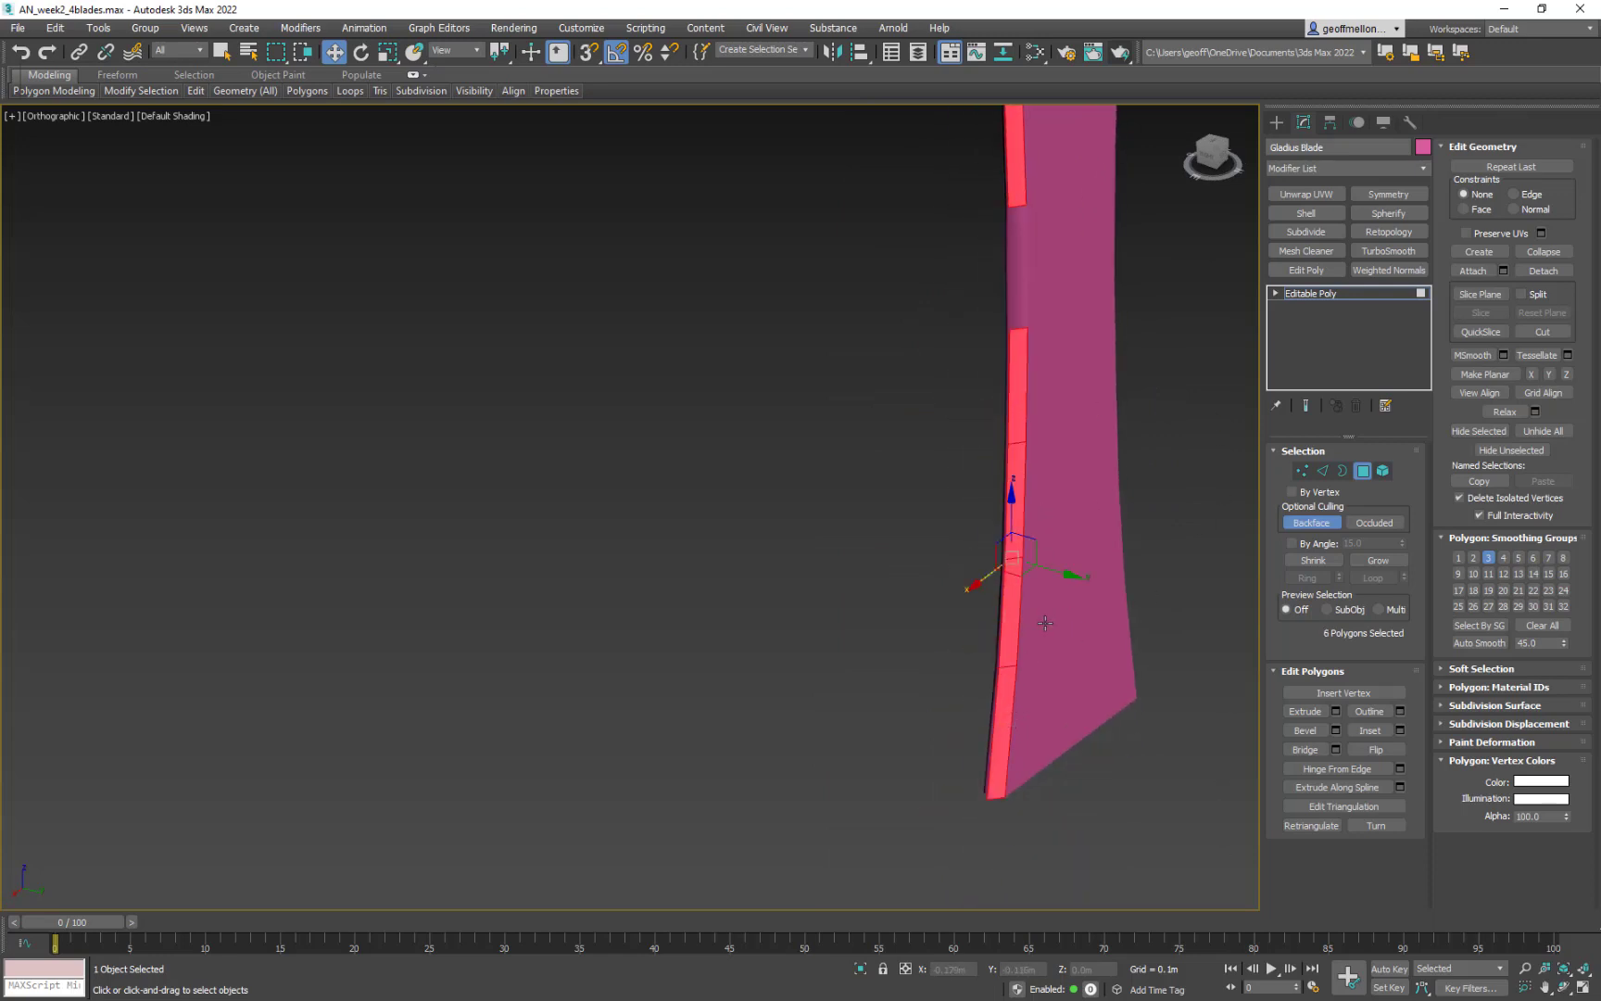
key(q)
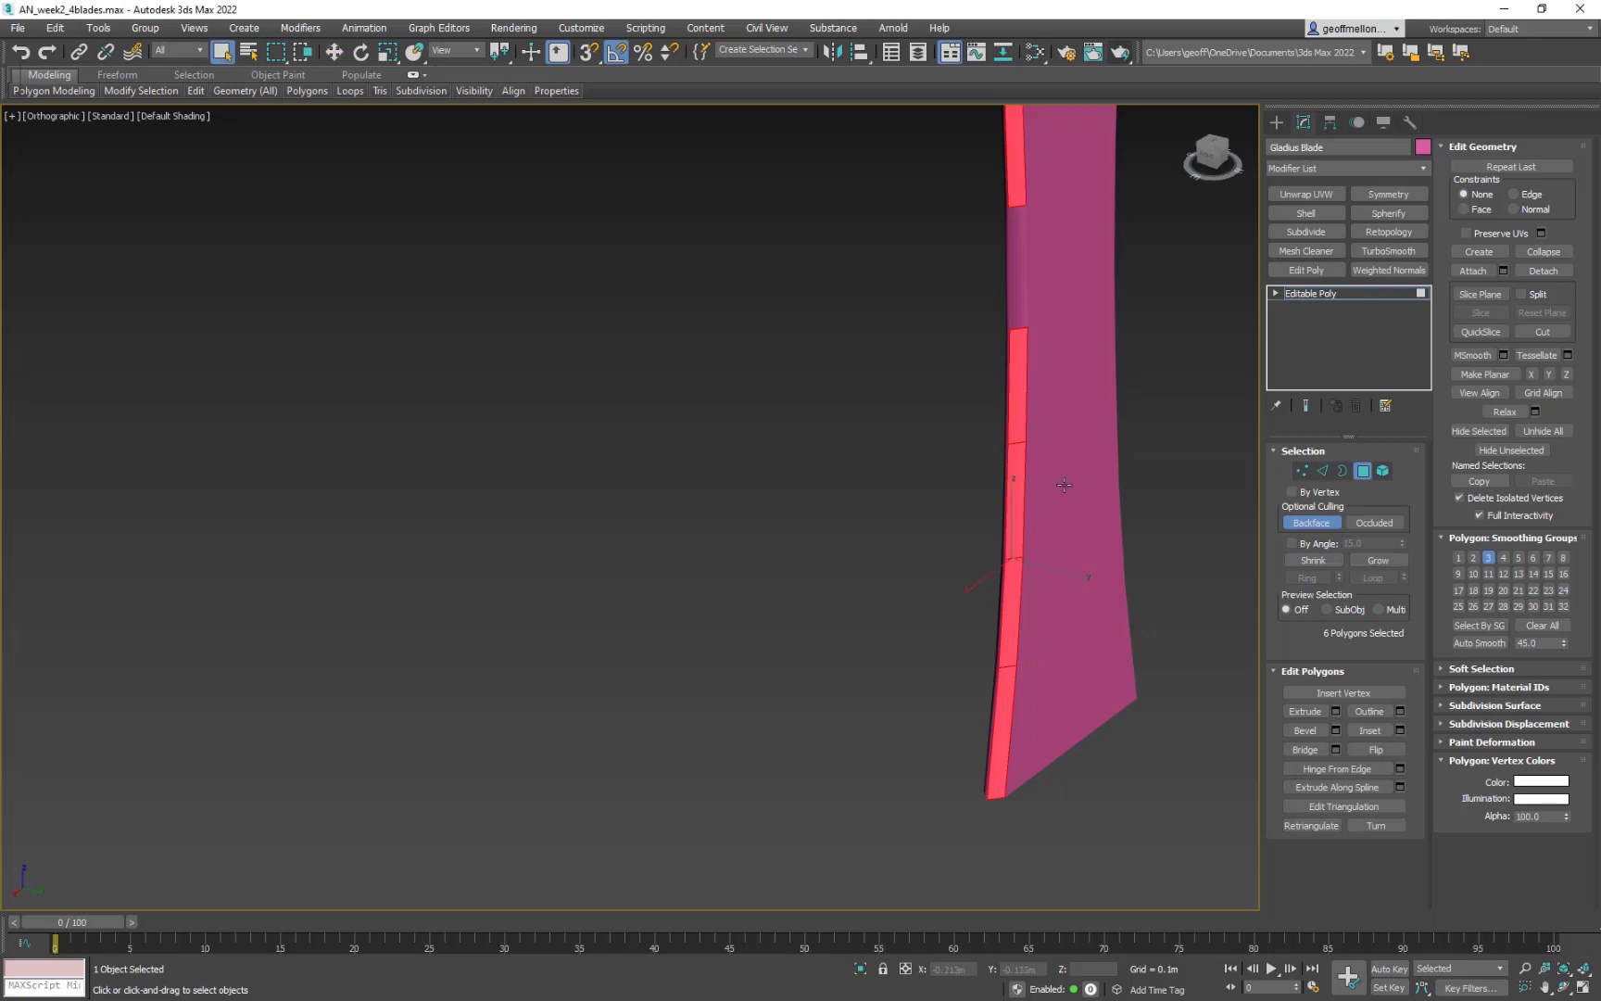
ctrl+click(1016, 308)
alt+middle_drag(1121, 397, 920, 605)
click(1489, 557)
click(1048, 386)
- Check the smoothing group of two adjacent flat-face polygons near the blade's widest point and review the whole blade's shading
alt+middle_drag(1048, 386, 1055, 272)
scroll(1055, 272, up, 4)
middle_drag(1055, 273, 1166, 397)
click(722, 385)
alt+middle_drag(965, 368, 760, 379)
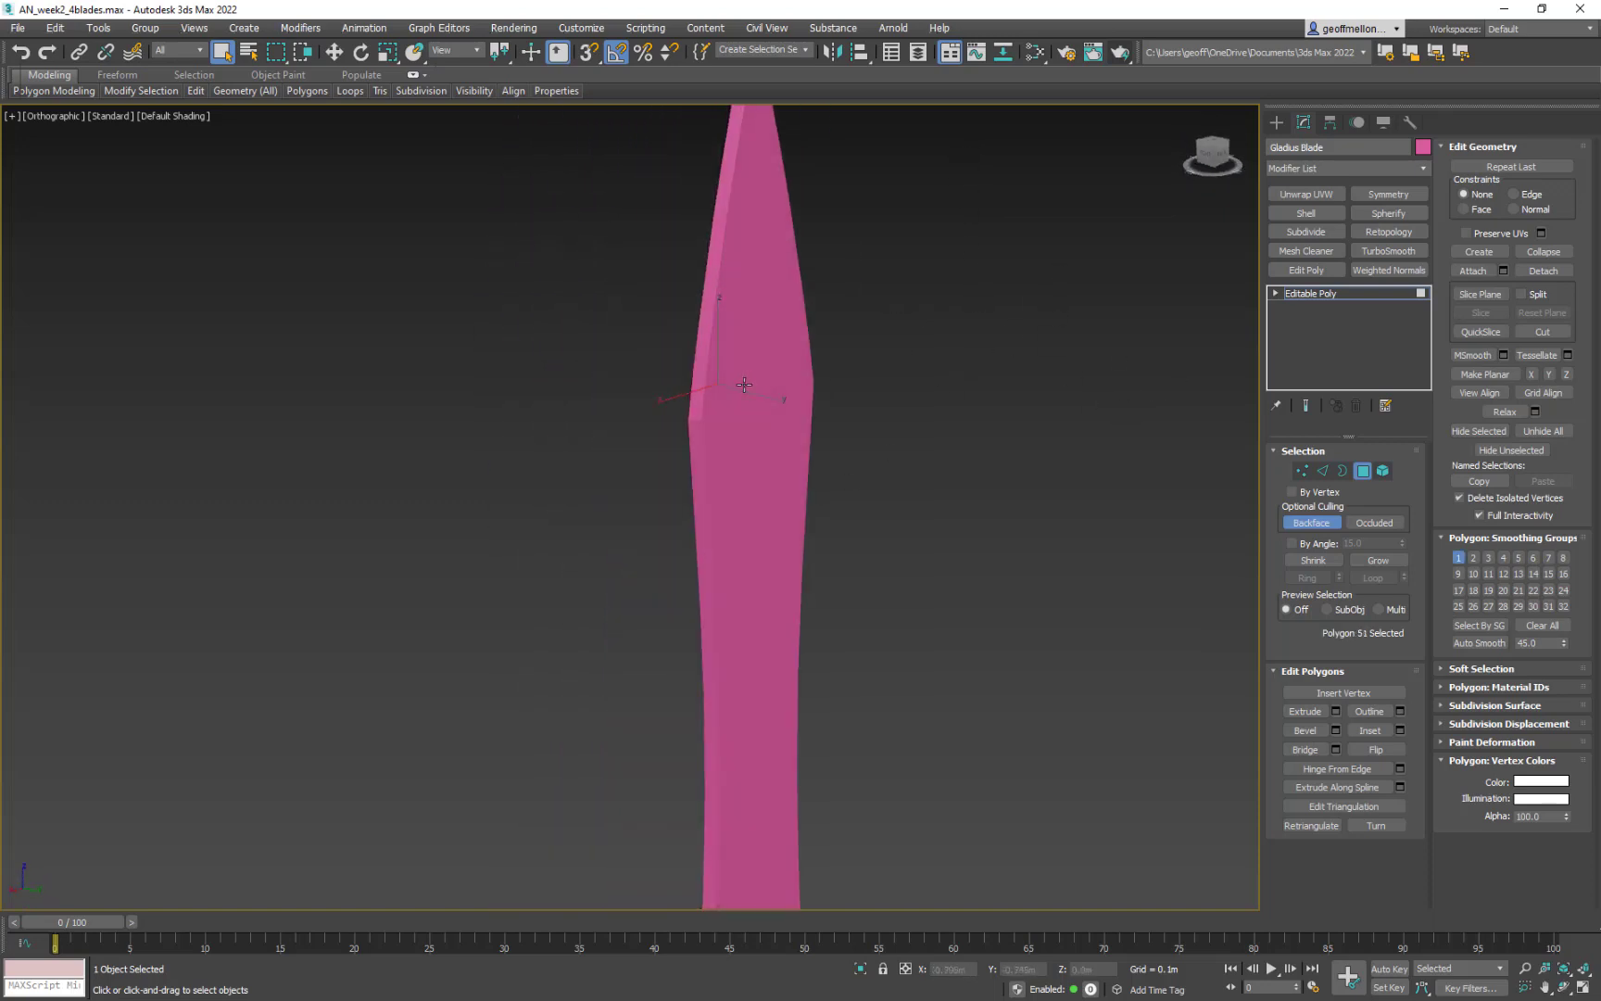
ctrl+click(744, 384)
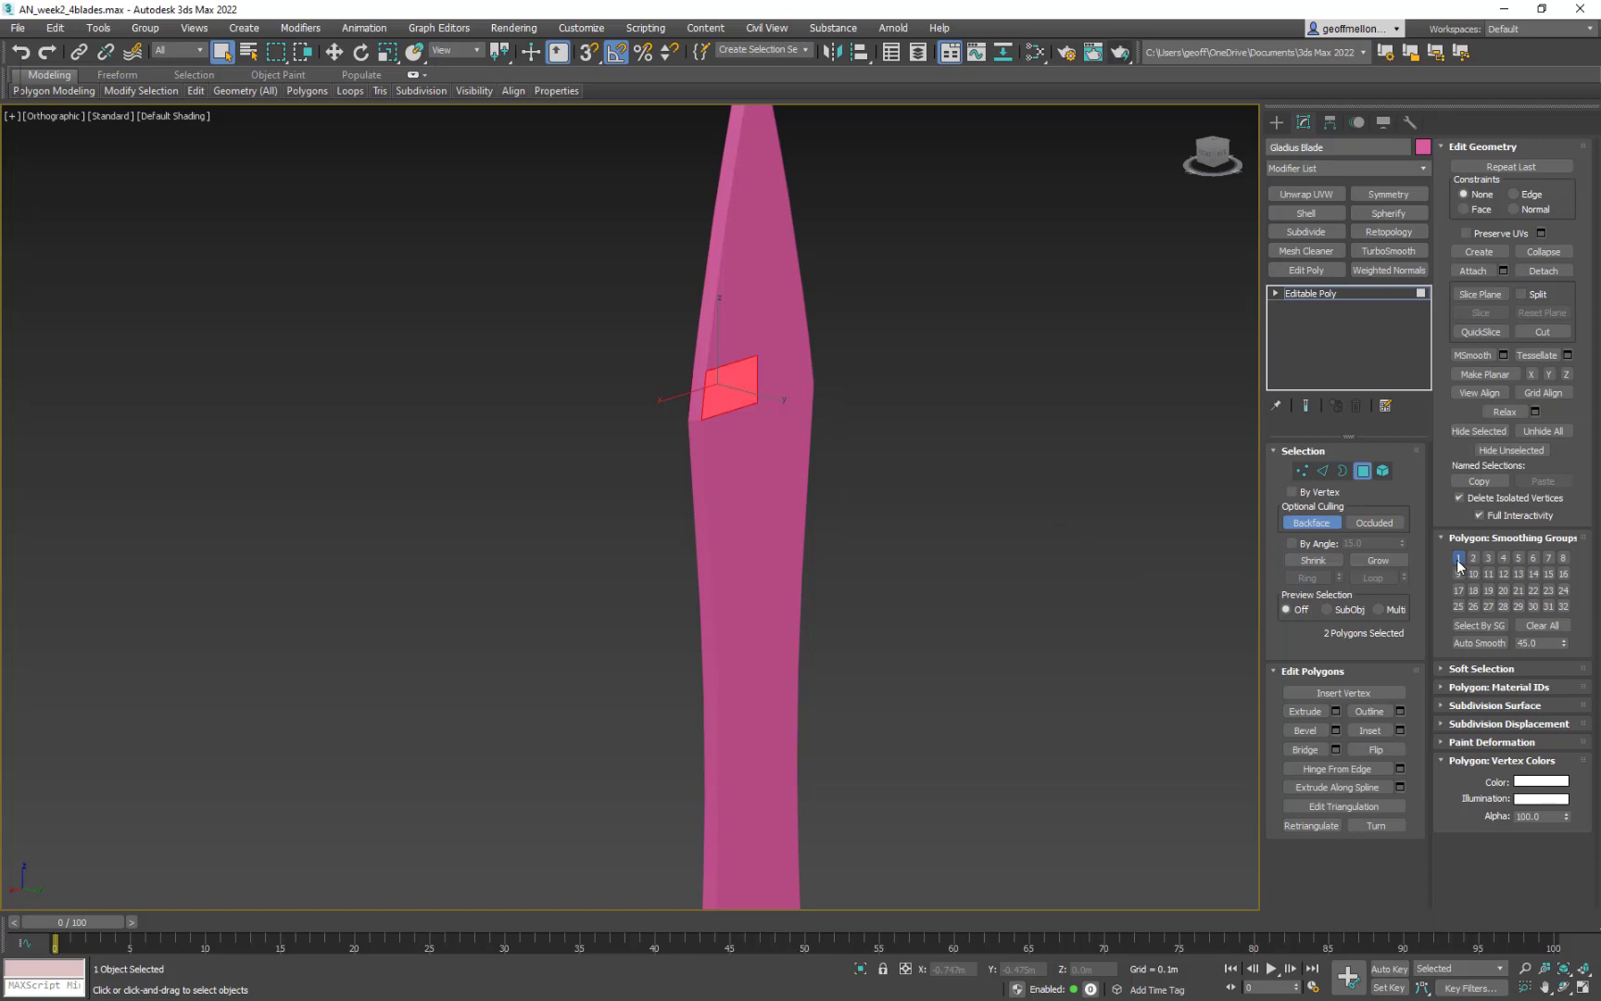
mouse_move(1149, 318)
alt+middle_down()
mouse_move(1047, 304)
mouse_move(1058, 345)
mouse_move(1078, 336)
alt+middle_up()
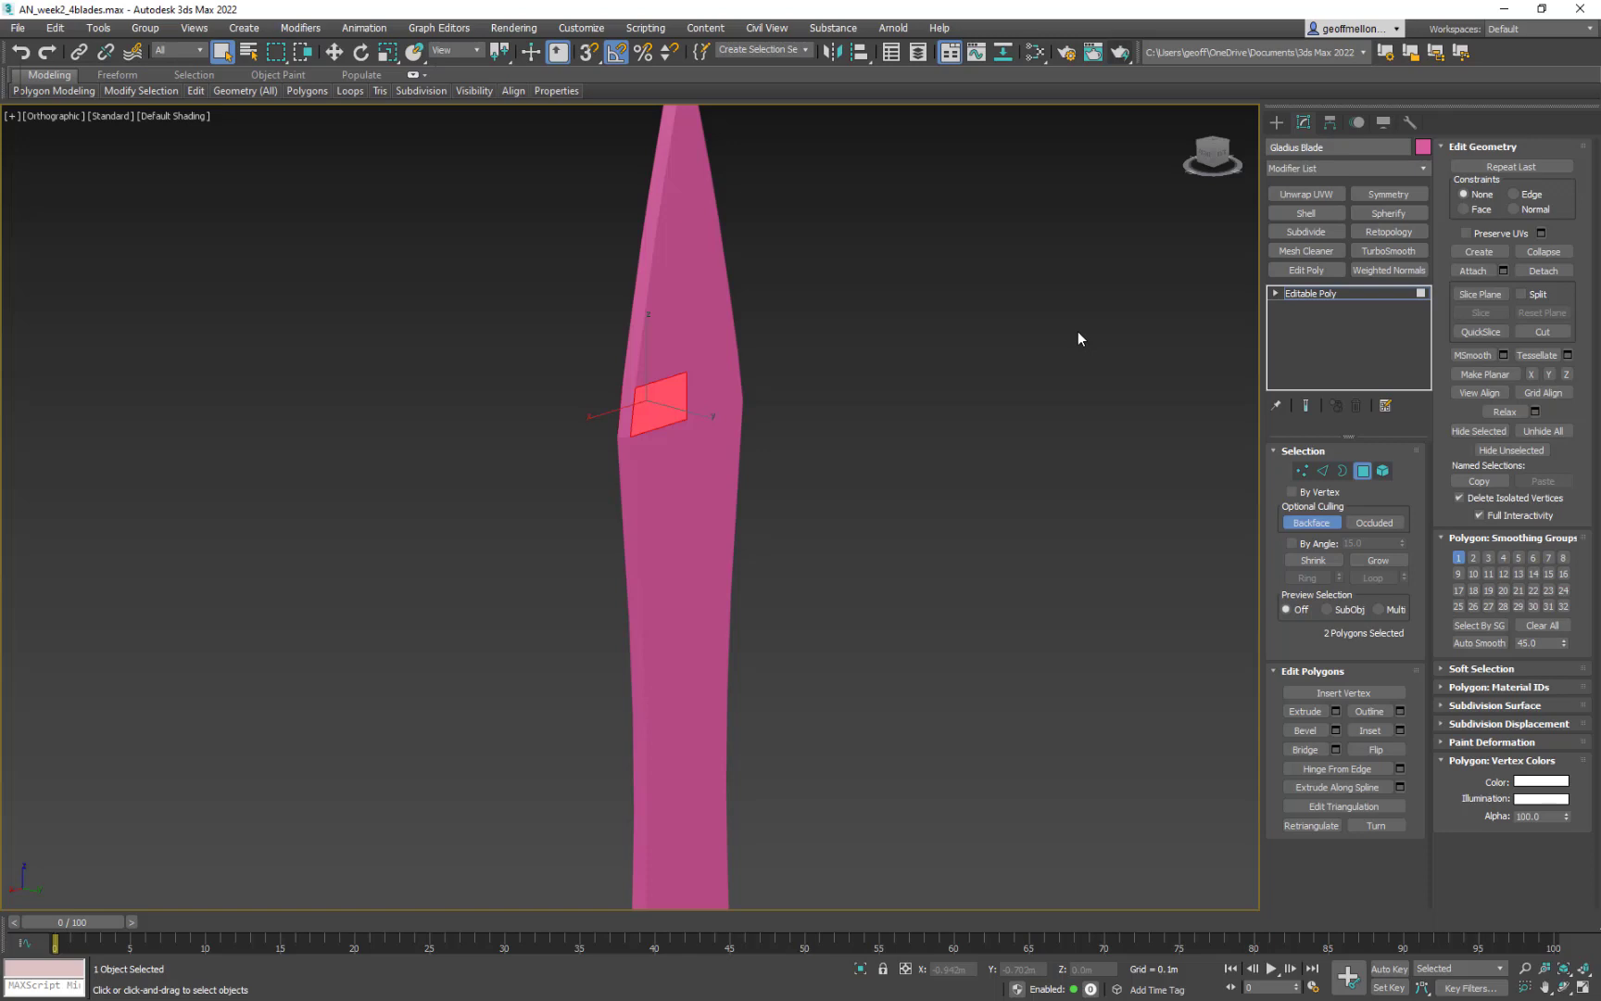
scroll(902, 458, down, 3)
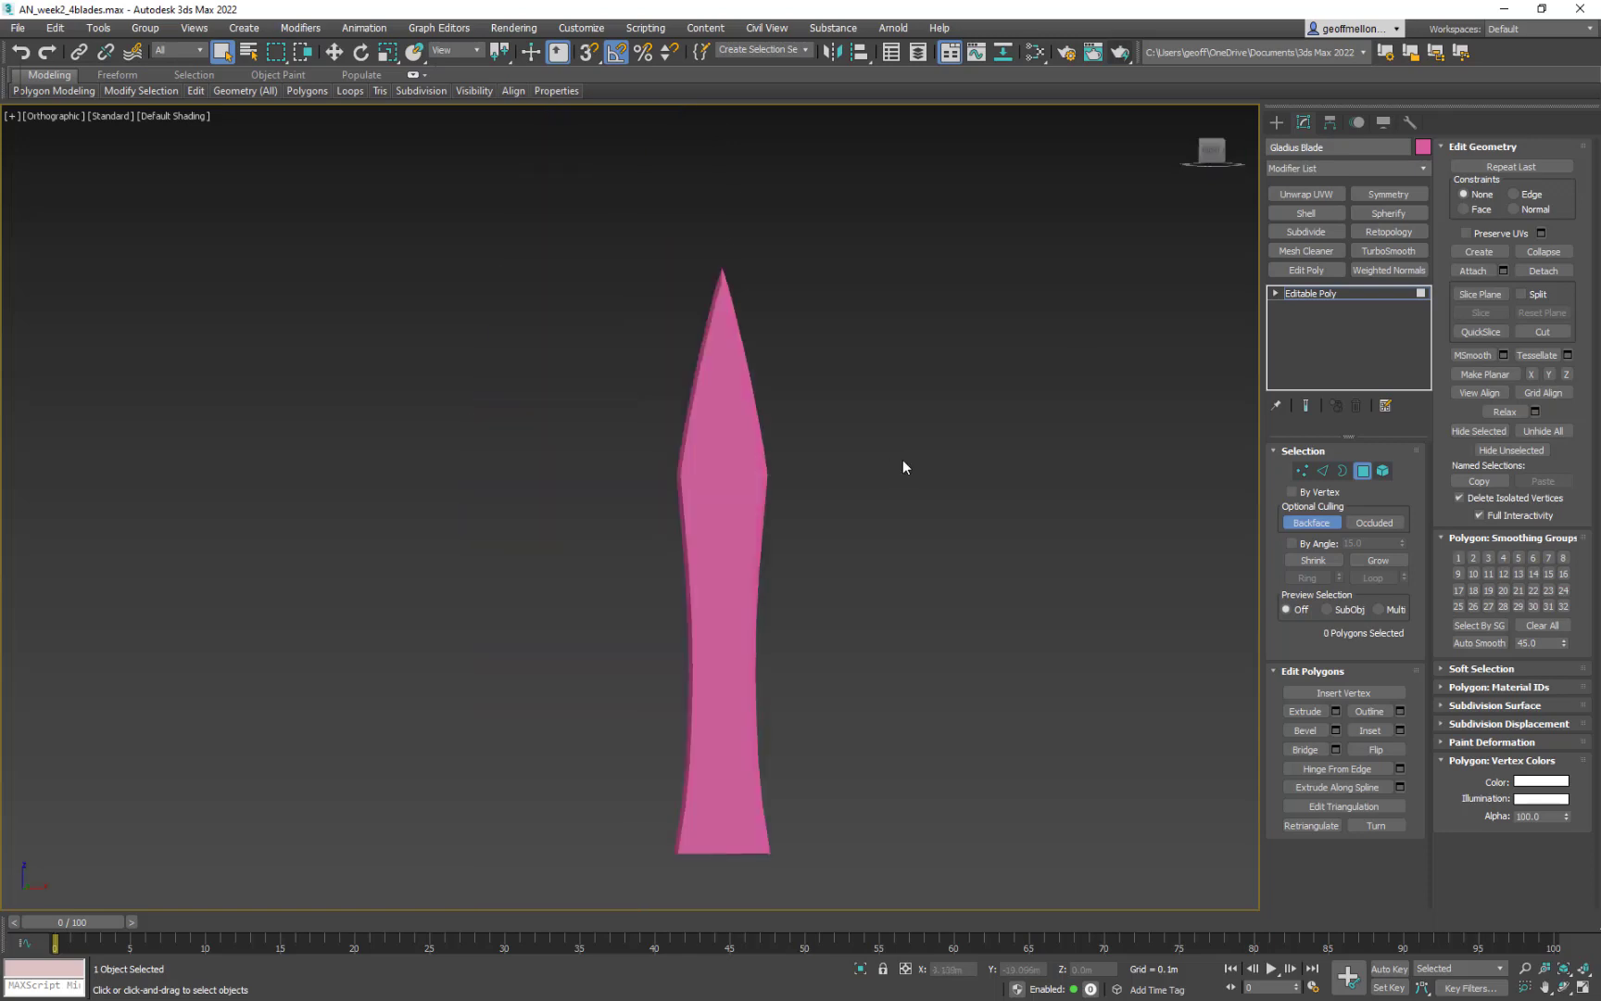
middle_drag(943, 443, 831, 387)
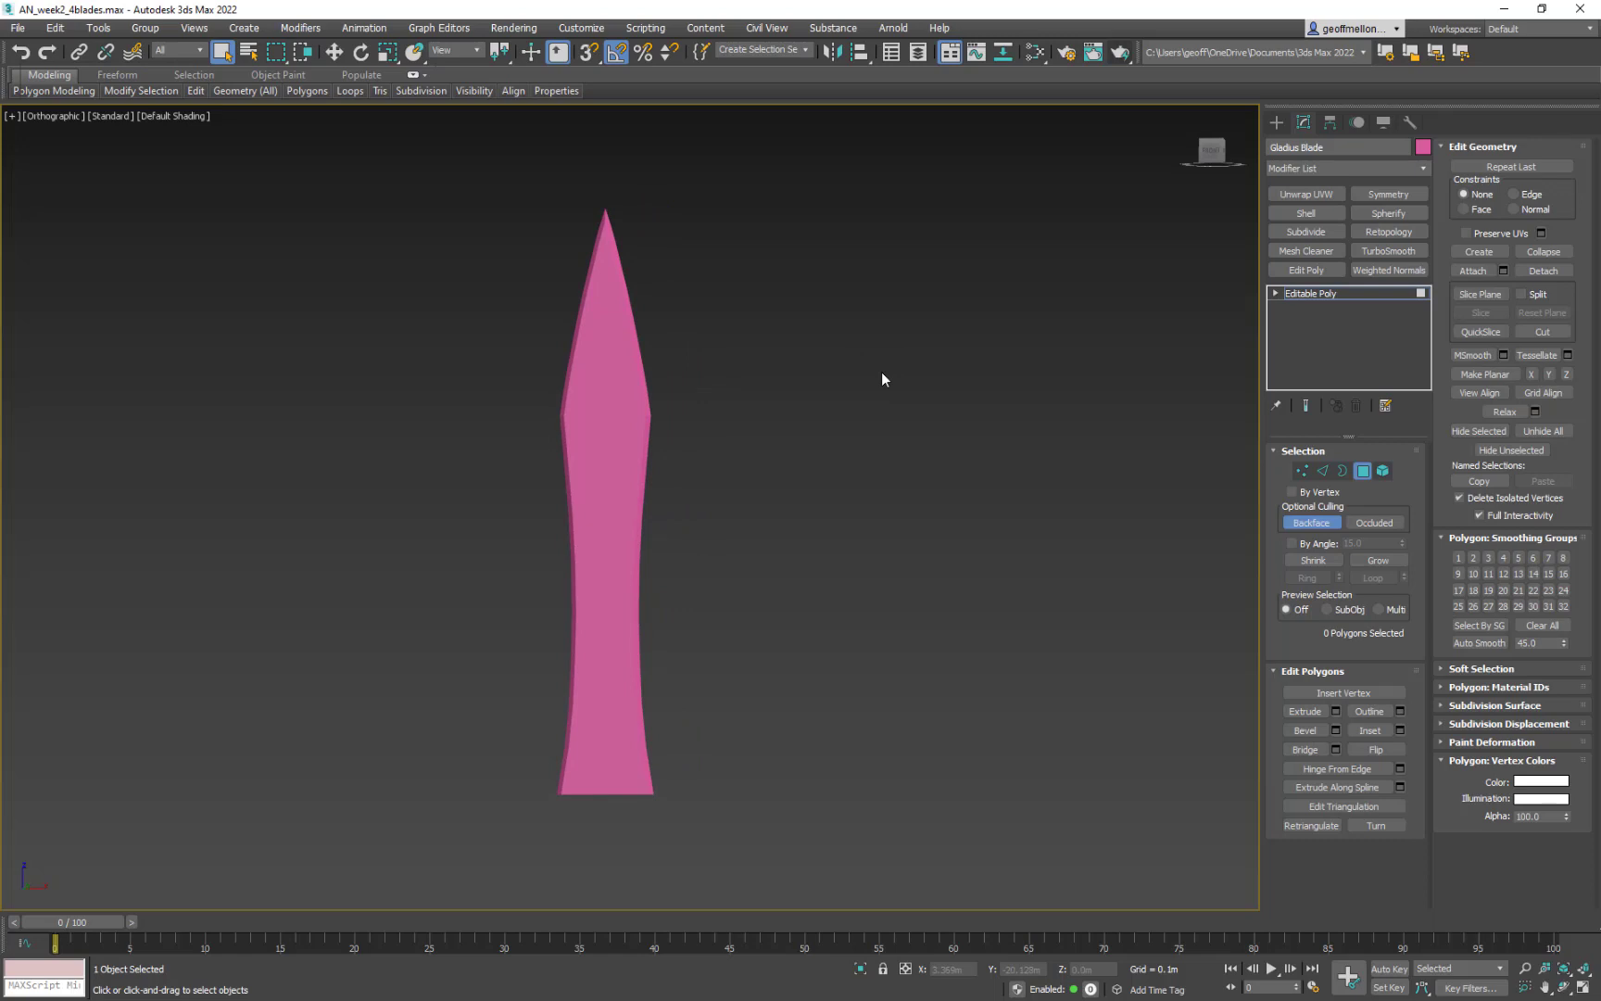